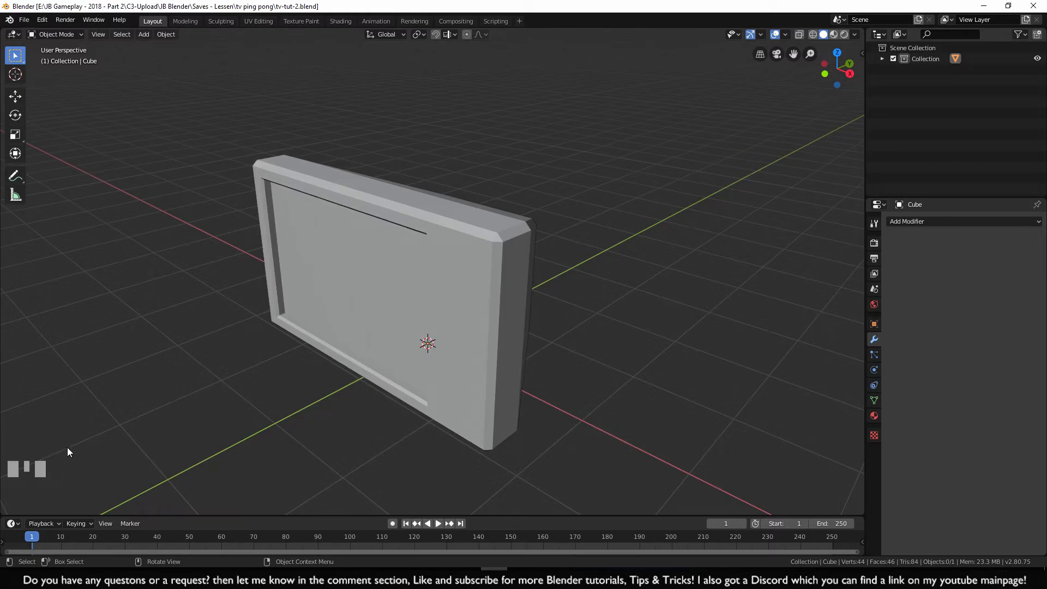
Switch to the front view and put the TV body into Edit Mode
left_click(551, 441)
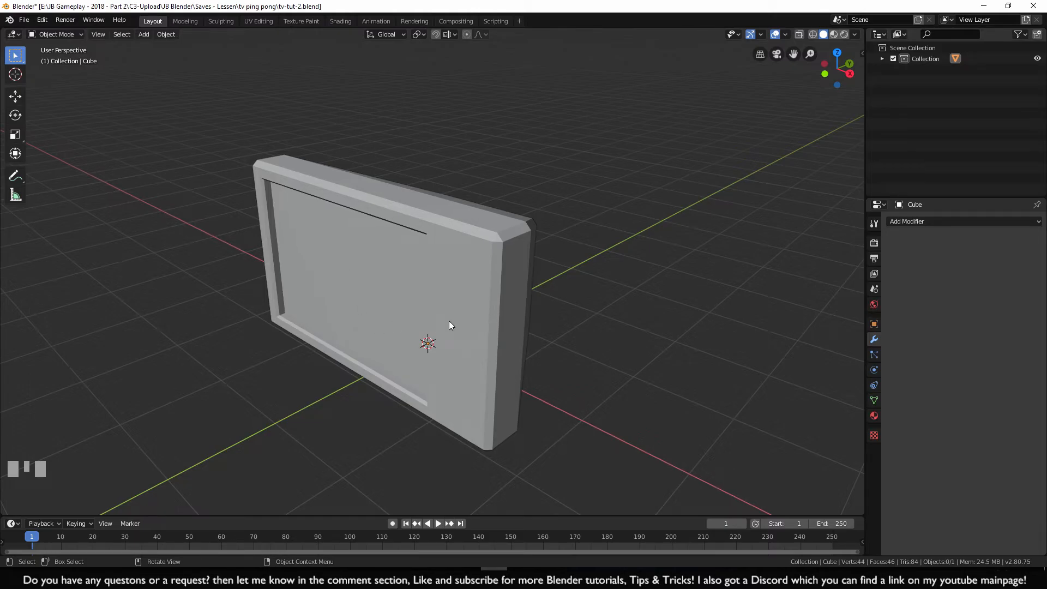
key("KP_1")
left_click(451, 266)
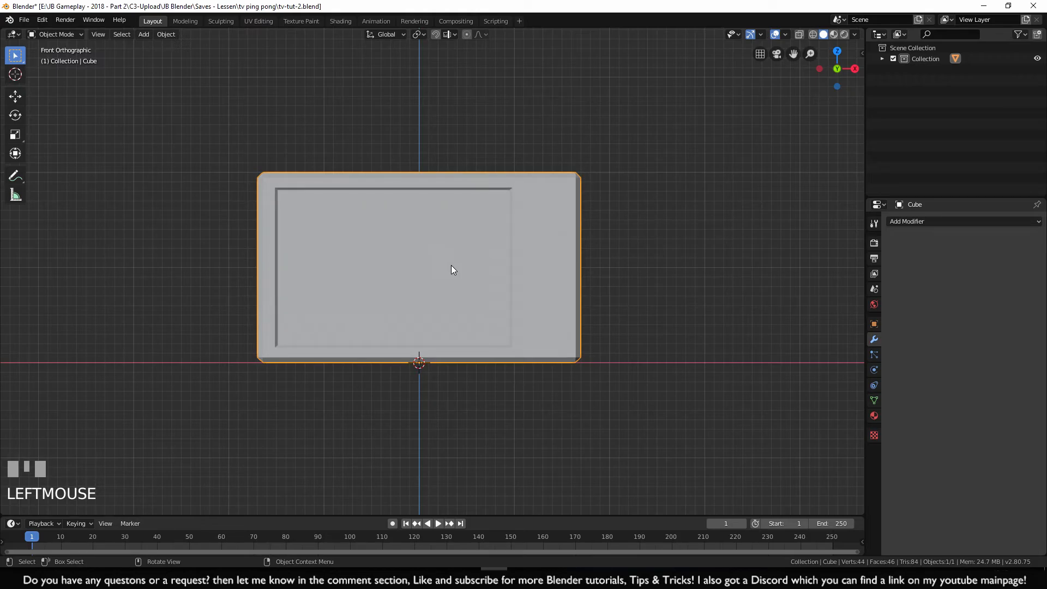
key("Tab")
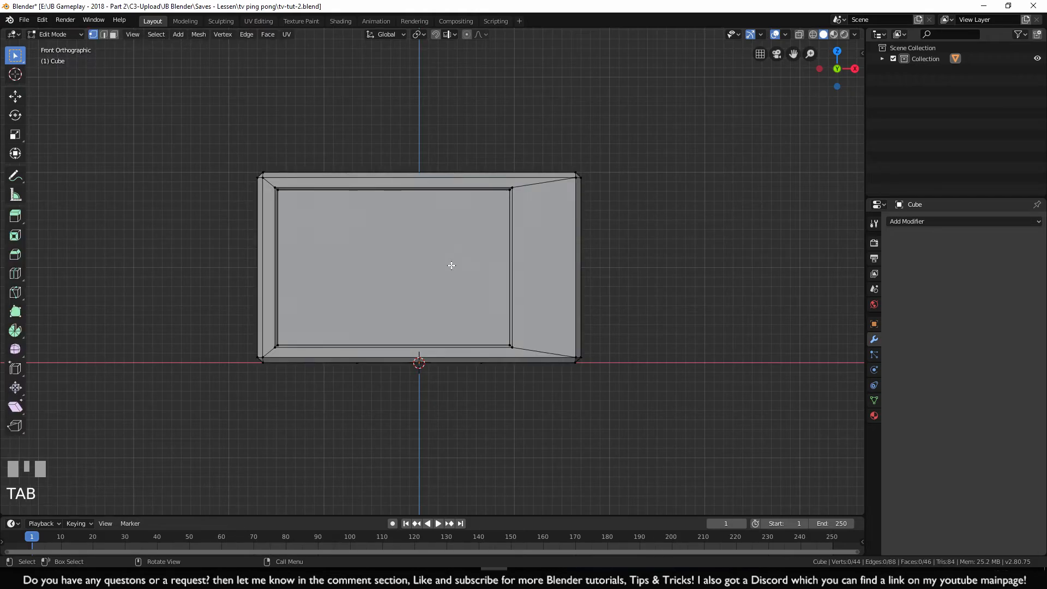
scroll(451, 265, "up", 4)
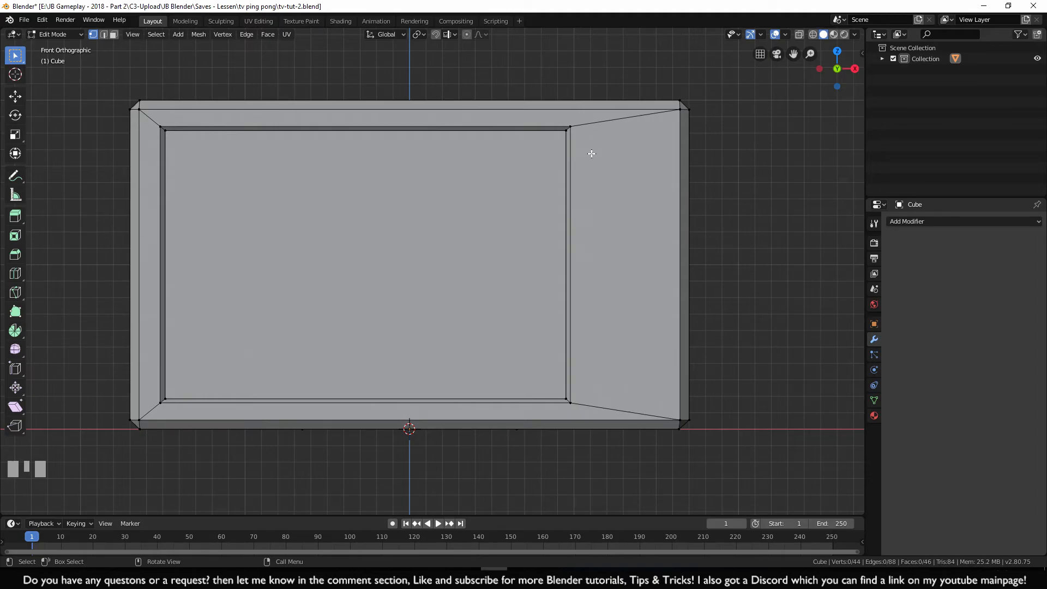
Extrude the front face beside the TV screen in place and scale it down to about 0.7
left_click(570, 127, "shift")
left_click(681, 111, "shift")
left_click(679, 419, "shift")
left_click(581, 403, "shift")
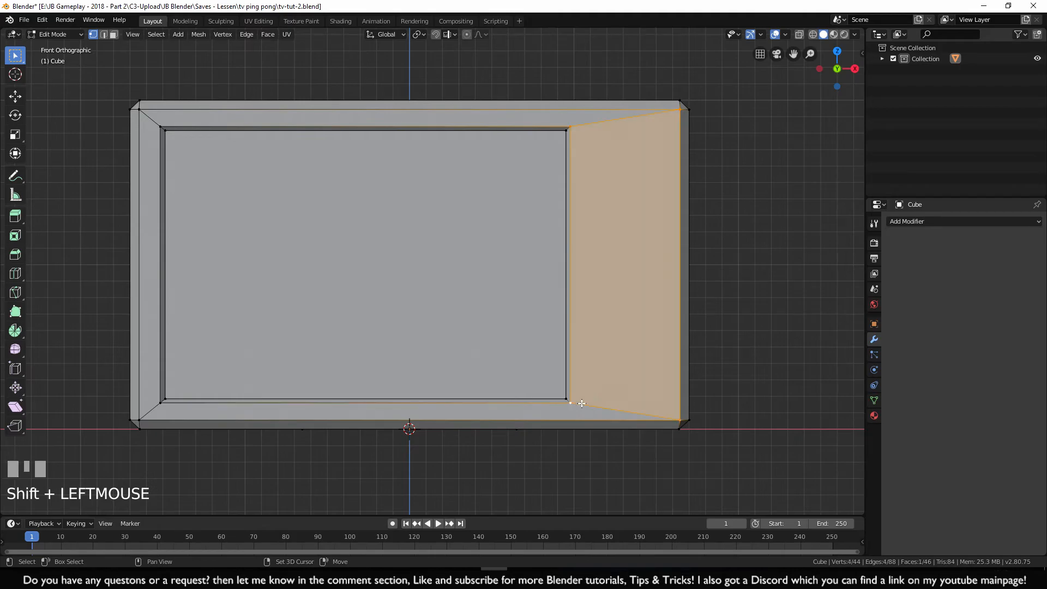
key("e")
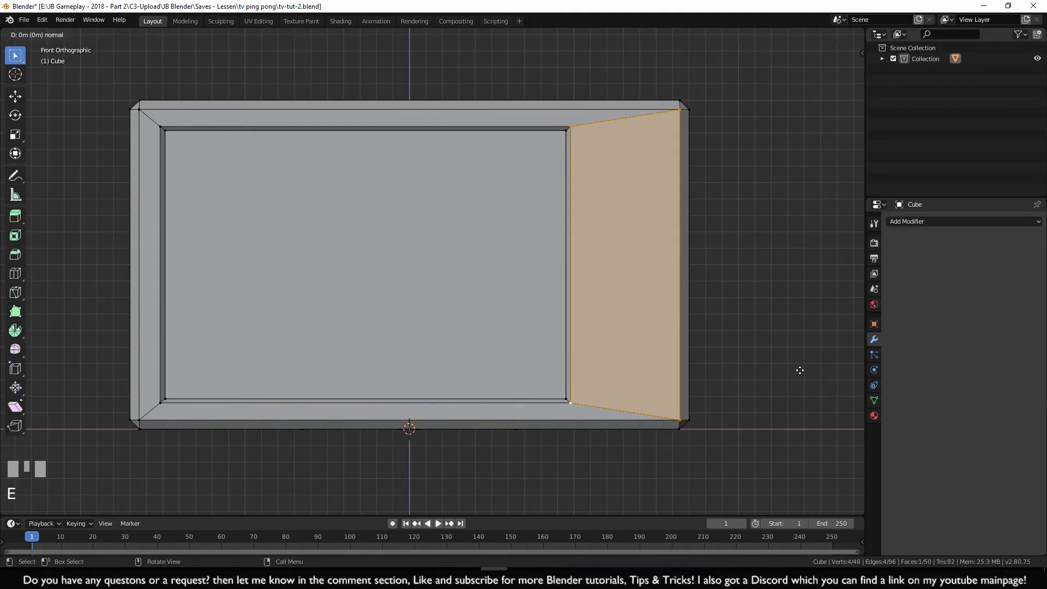
key("Escape")
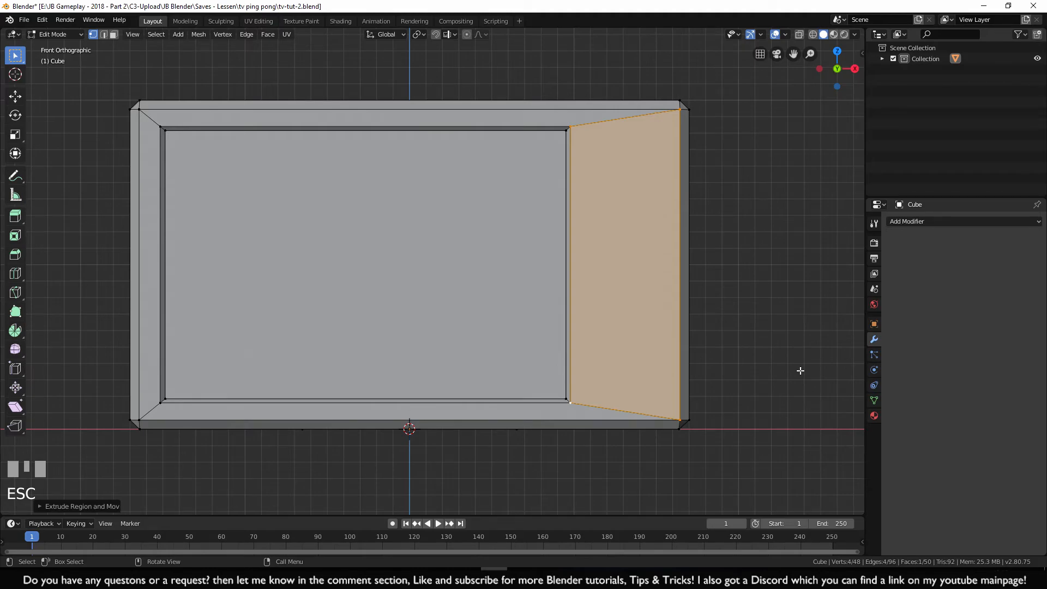
key("s")
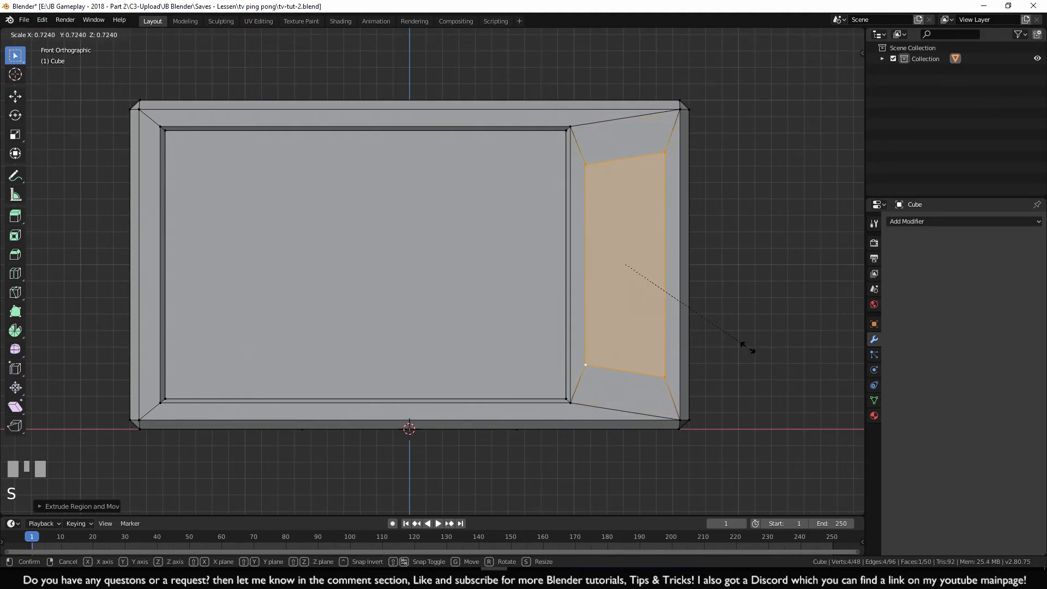
left_click(740, 345)
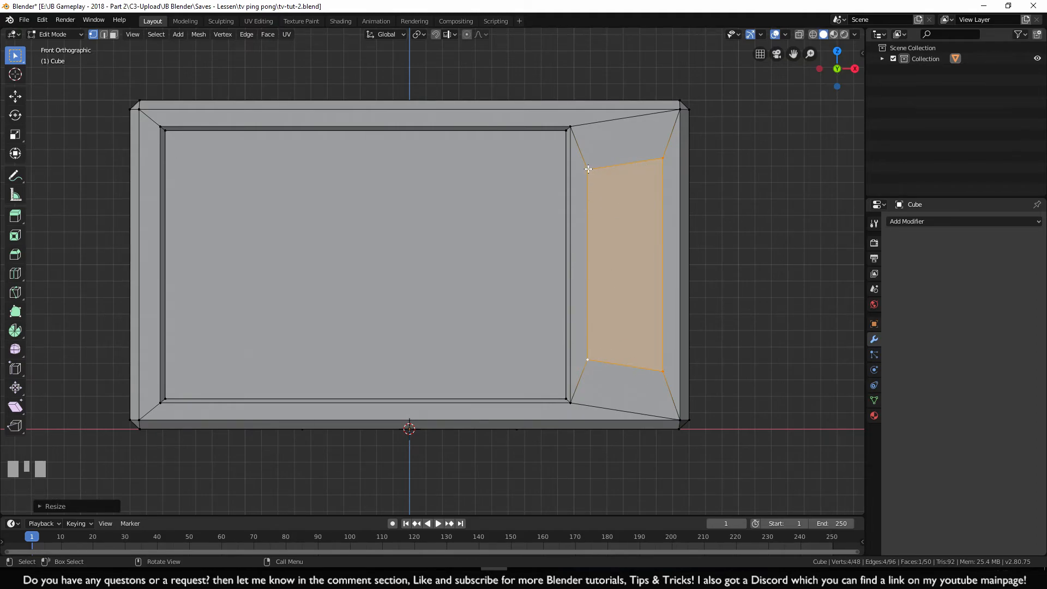
Level the upper edge of the inset face by scaling its two vertices to 0 along Z
left_click(587, 169)
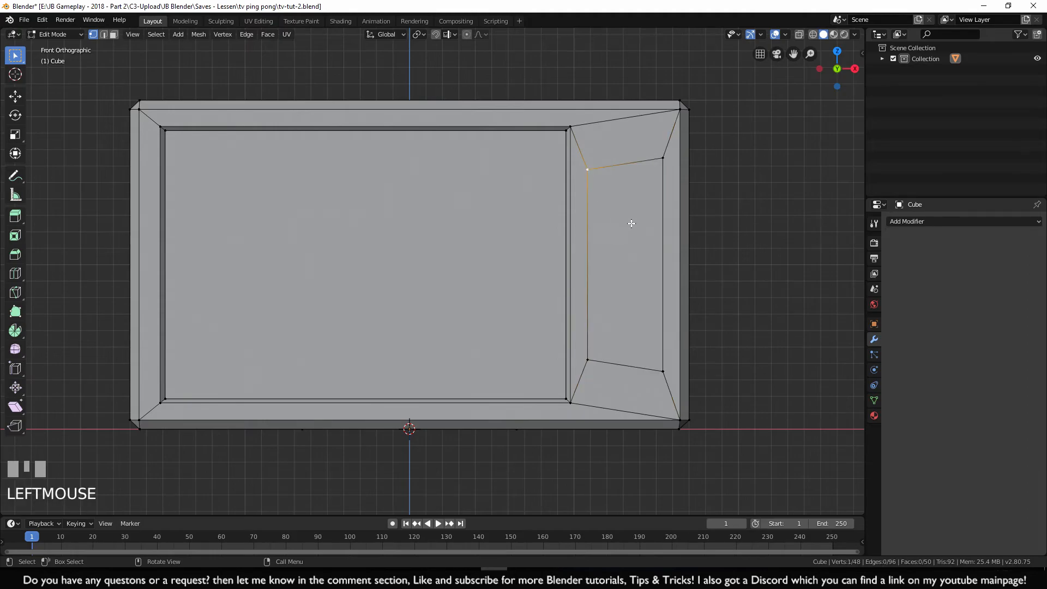
left_click(662, 158, "shift")
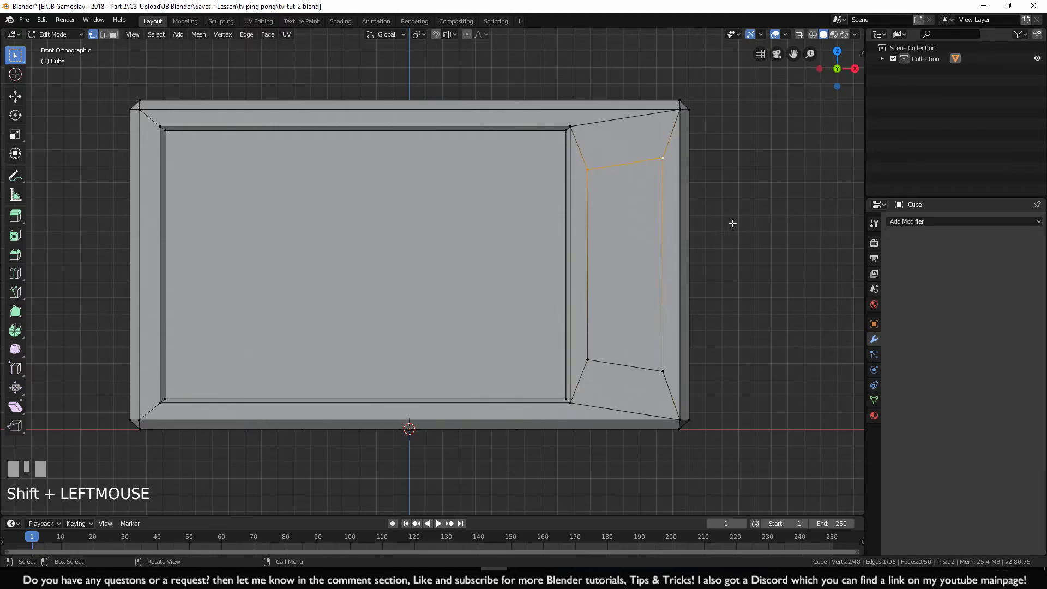
key("s")
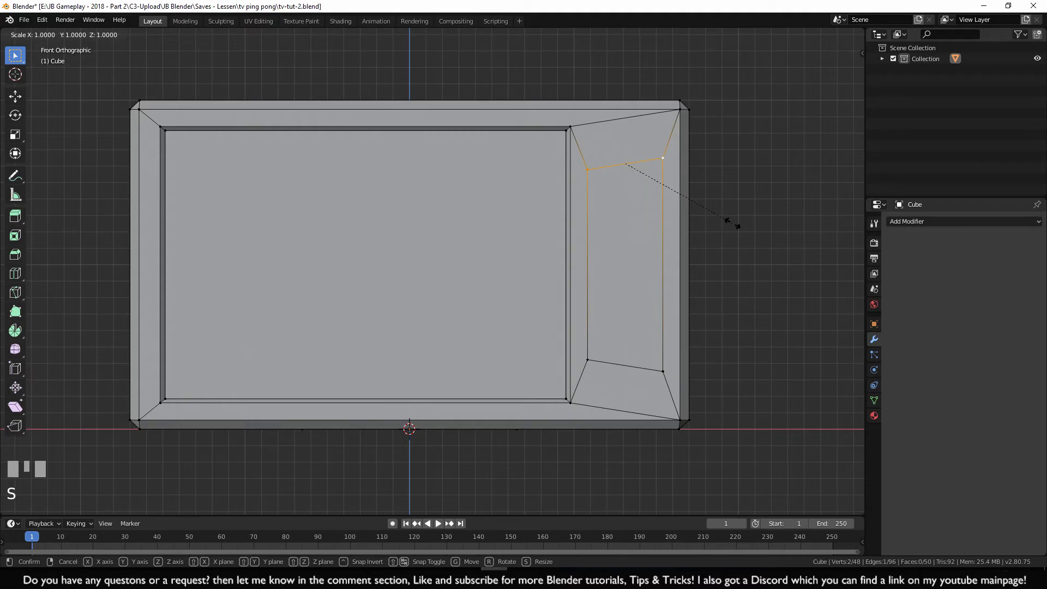
key("z")
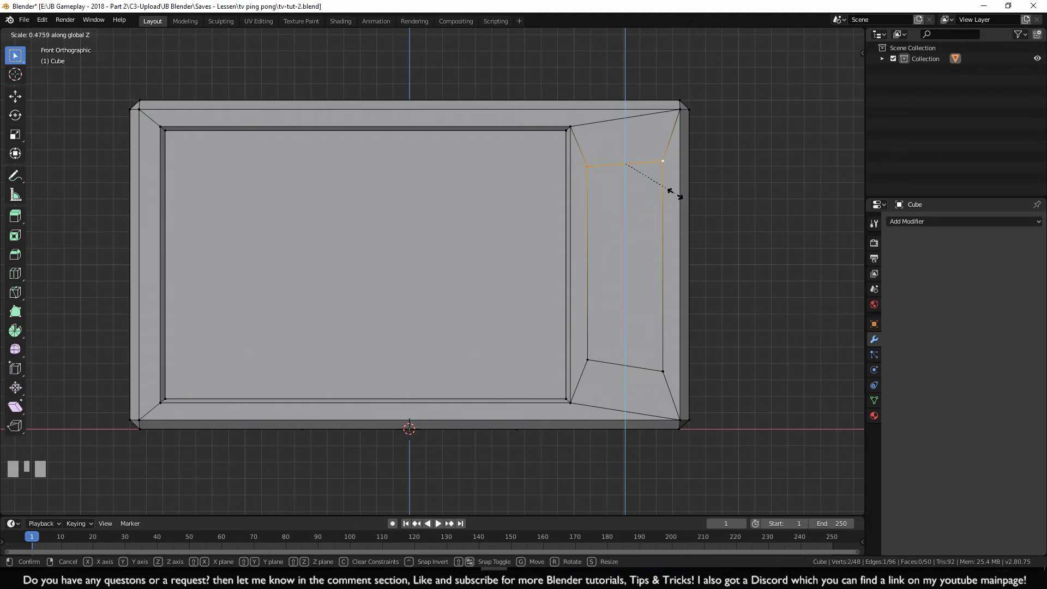
type("0")
left_click(675, 193)
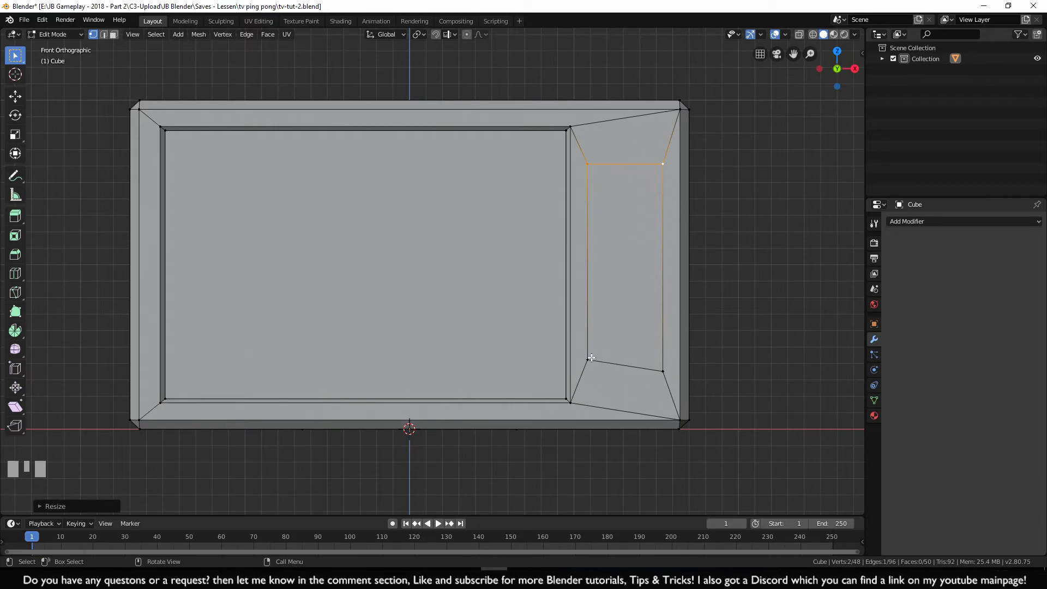
Level the lower edge of the inset face by scaling its two vertices to 0 along Z
left_click(592, 356)
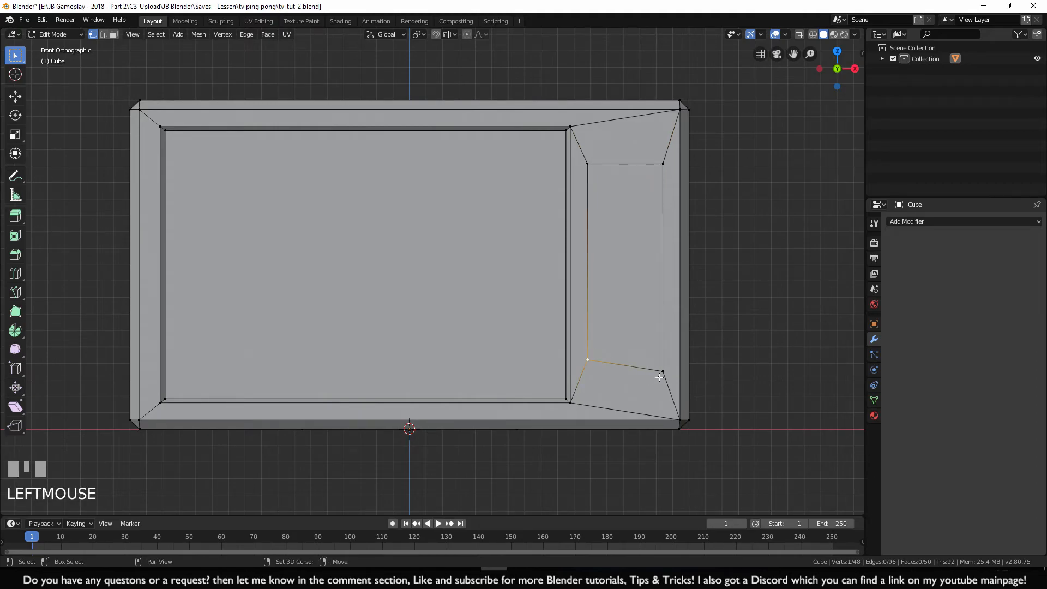
left_click(661, 371, "shift")
key("s")
key("z")
key("0")
left_click(788, 388)
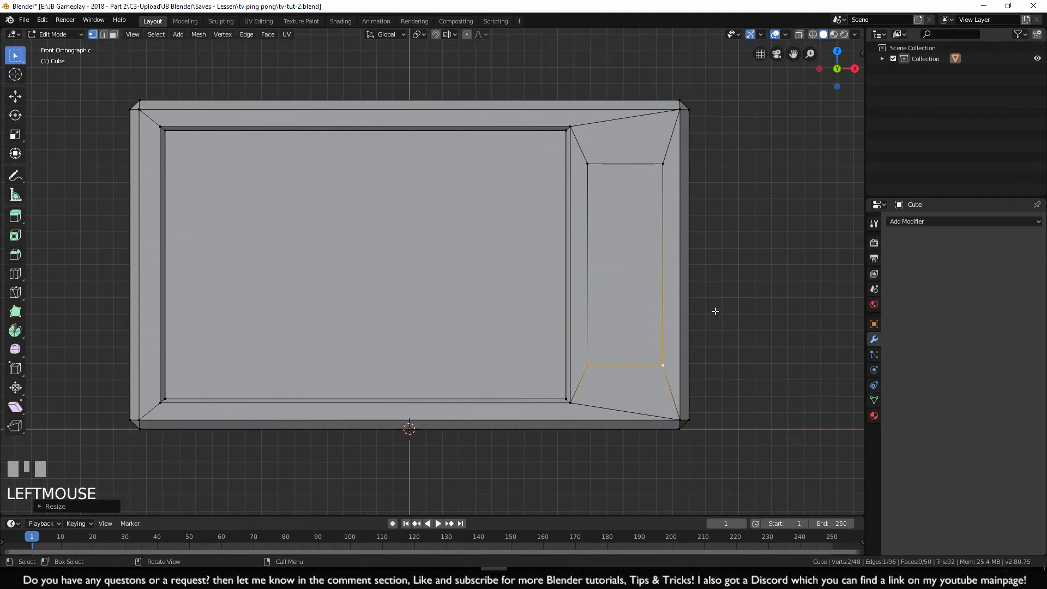
Move the whole inset face up along Z by about 0.2 m, close to the upper frame edge
left_click(662, 164, "shift")
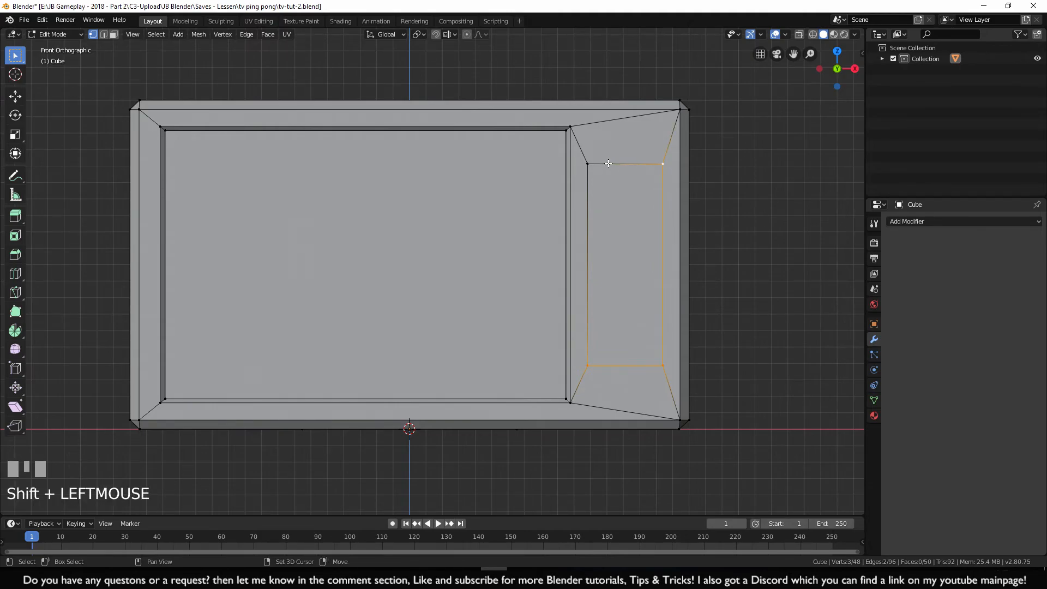
left_click(587, 164, "shift")
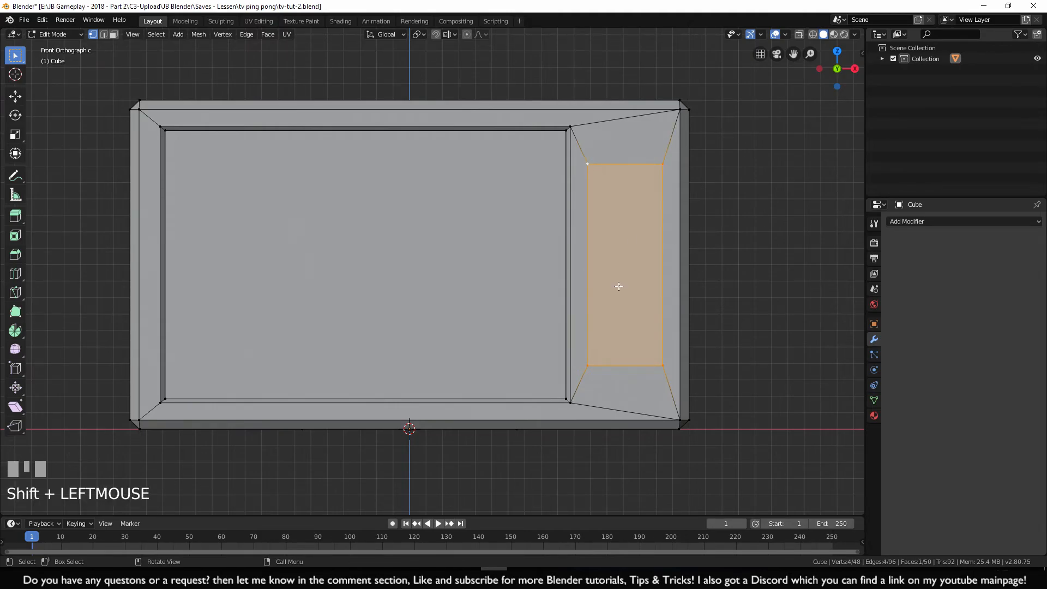
key("g")
key("z")
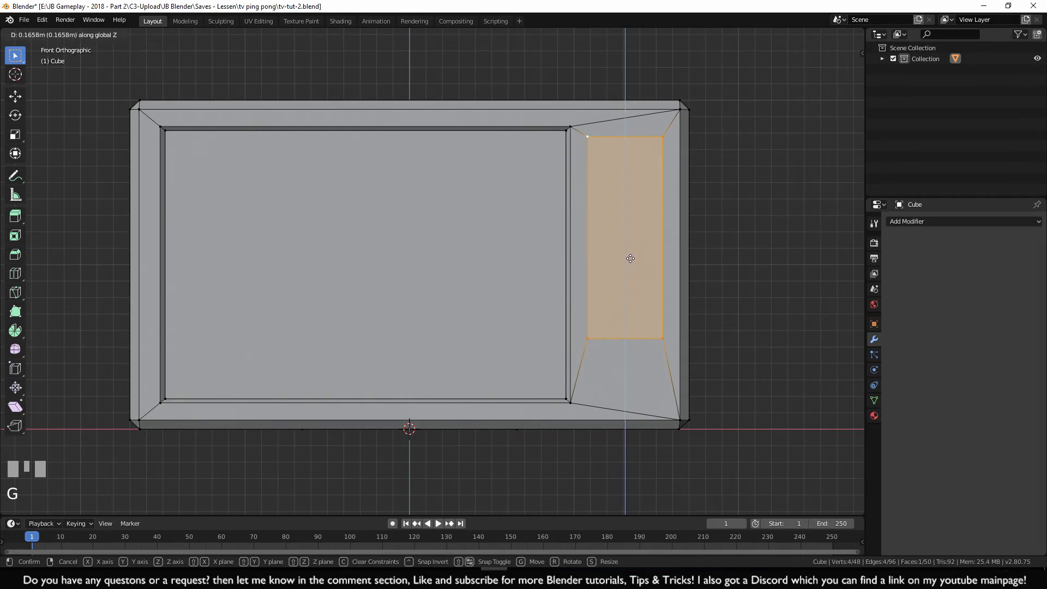
left_click(631, 254)
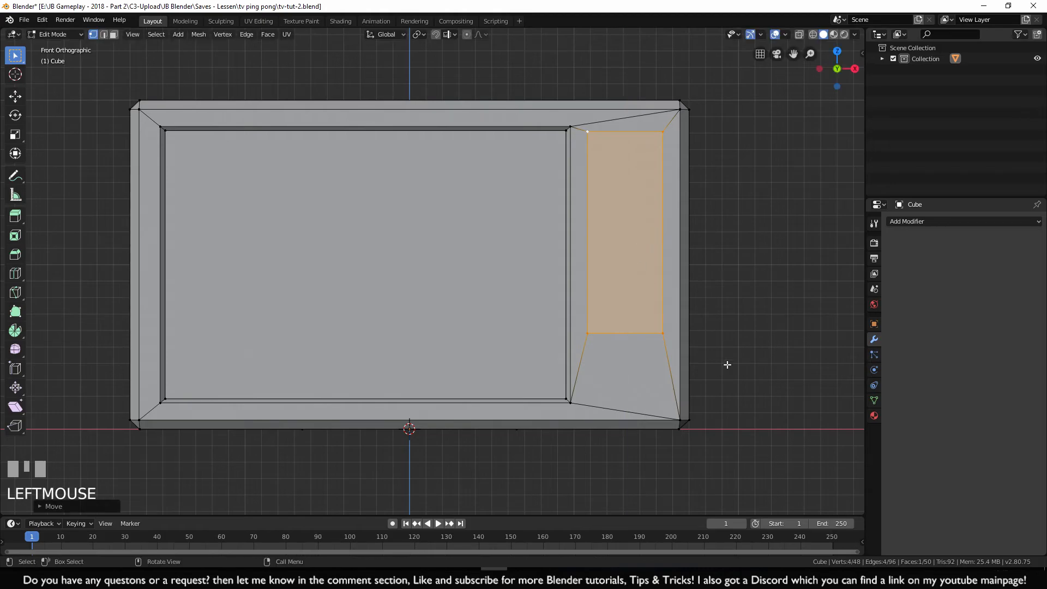
Extrude the inset face inward by about 0.06 m to form a shallow recess in the TV front
middle_click_drag(513, 330, 575, 345)
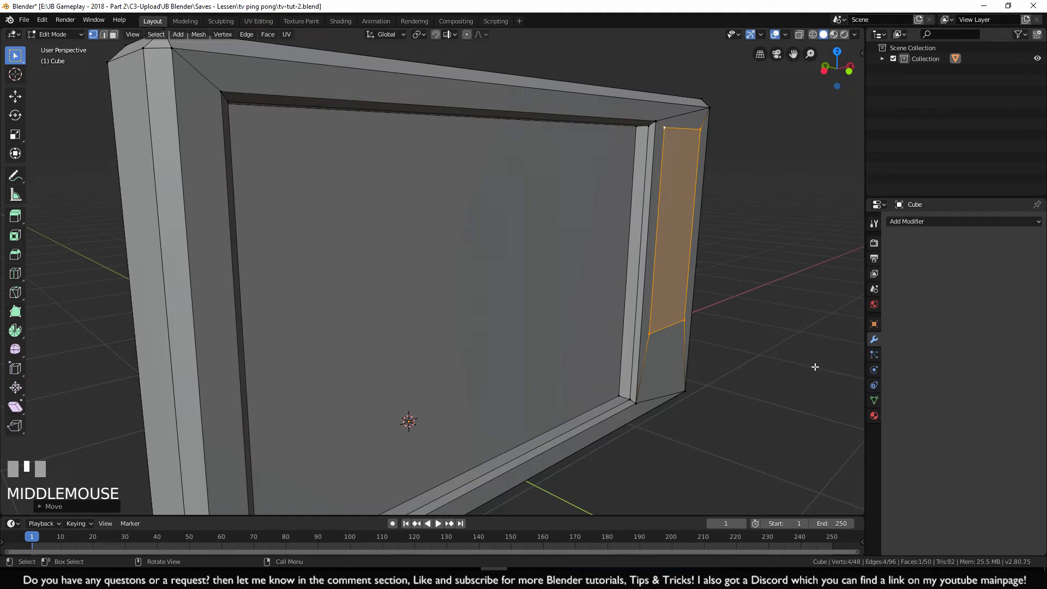
key("e")
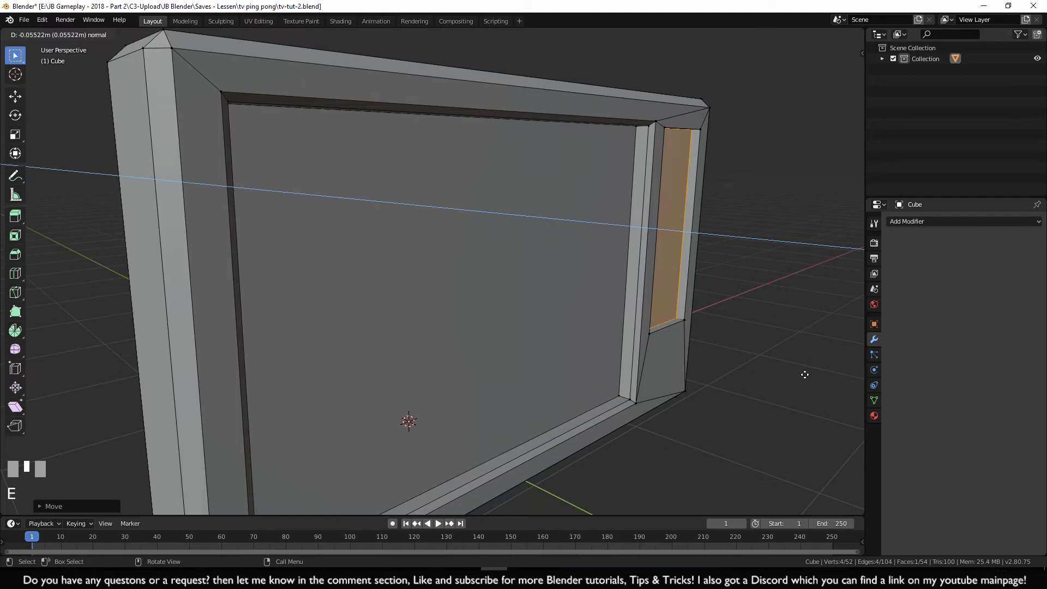
left_click(801, 374)
middle_click_drag(785, 381, 747, 390)
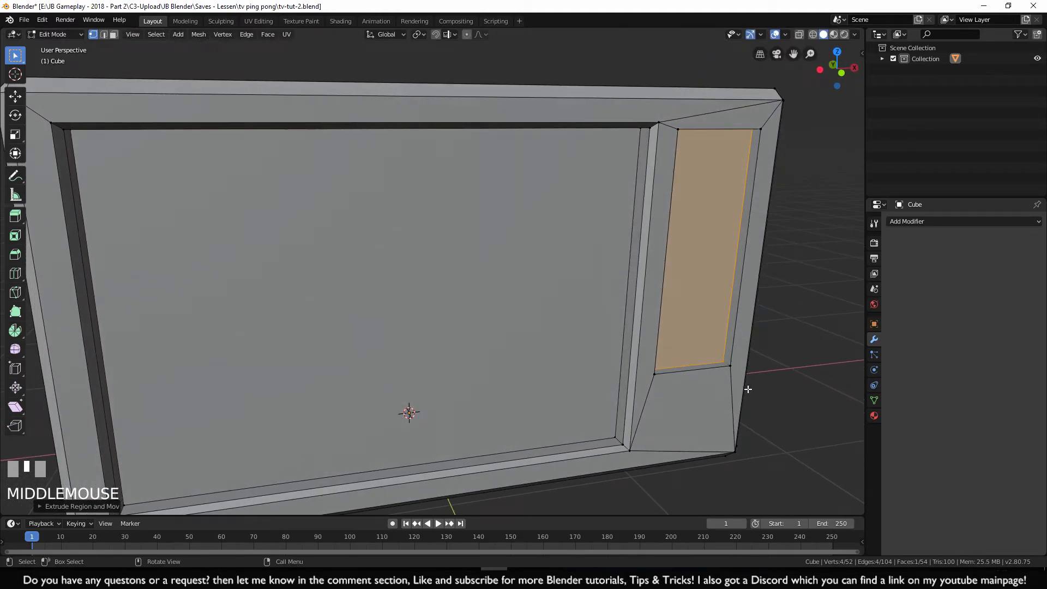
Bevel the outer edge loop of the recess with a single segment about 0.02 m wide, working in the front view
left_click(733, 347, "alt")
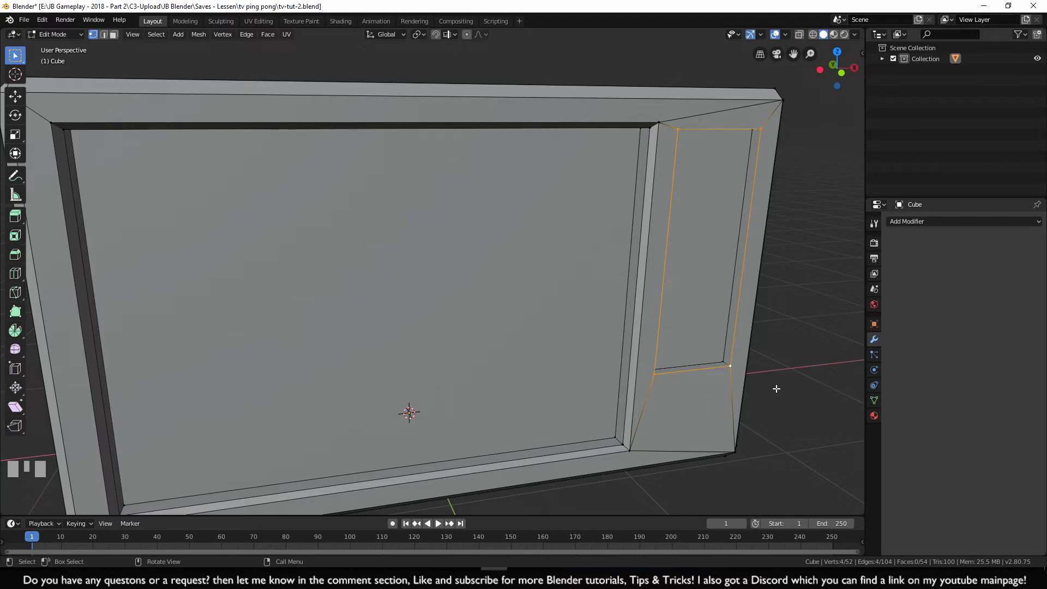
key("KP_1")
middle_click_drag(777, 388, 666, 359, "shift")
scroll(670, 360, "up", 4)
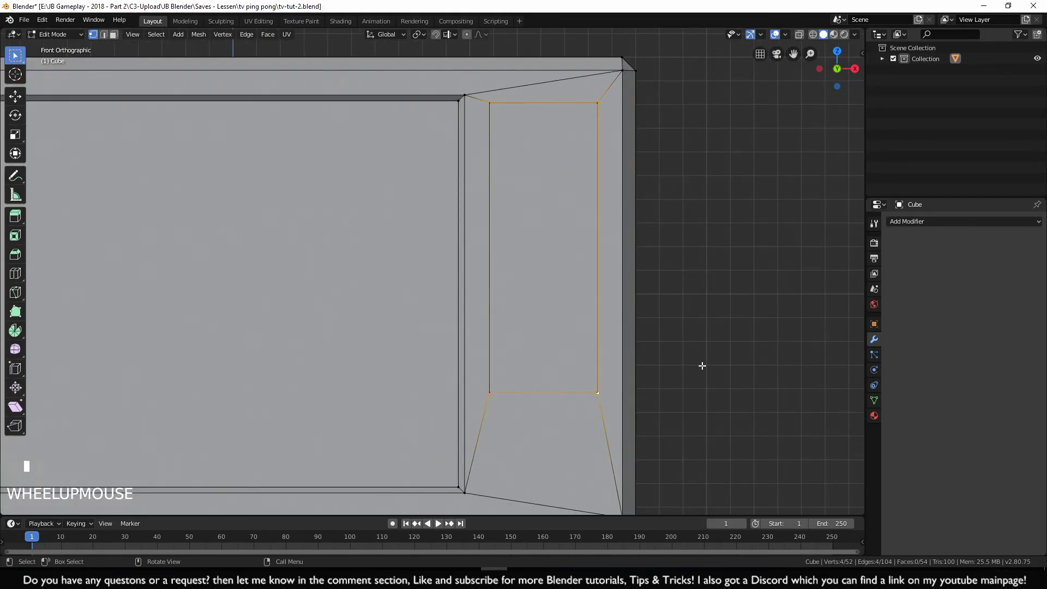
scroll(707, 367, "up", 1)
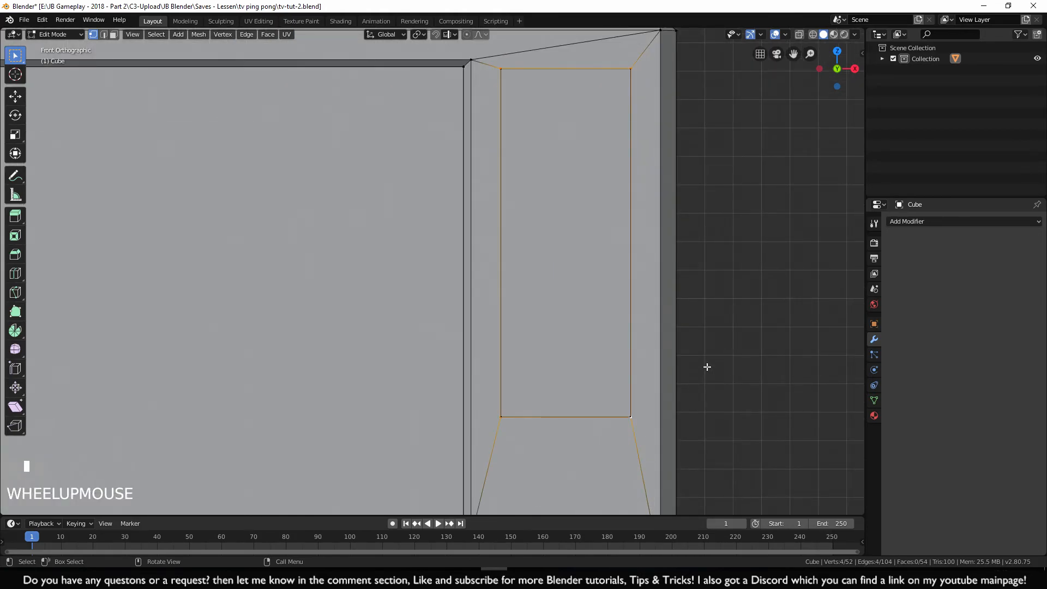
key("ctrl+b")
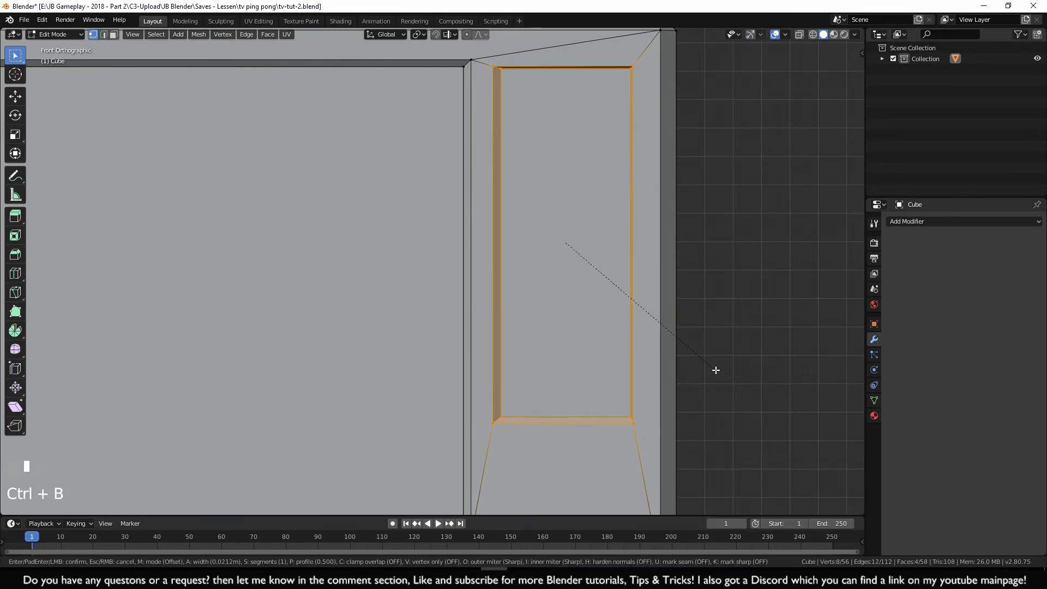
left_click(714, 369)
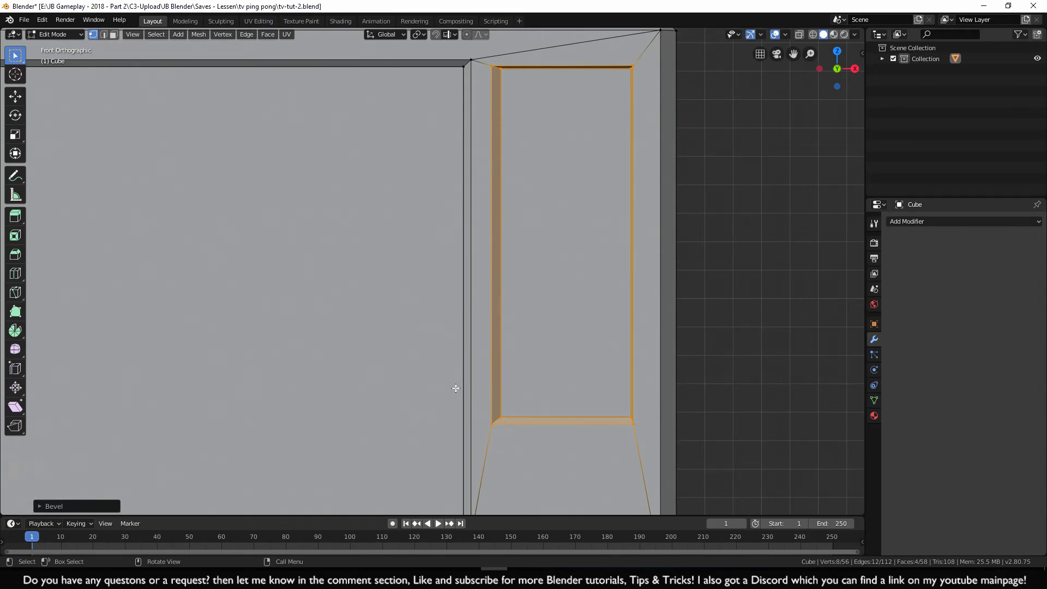
Shift the outer edge loop of the bevel about 0.013 m along X to centre it around the recess
left_click(596, 425, "alt")
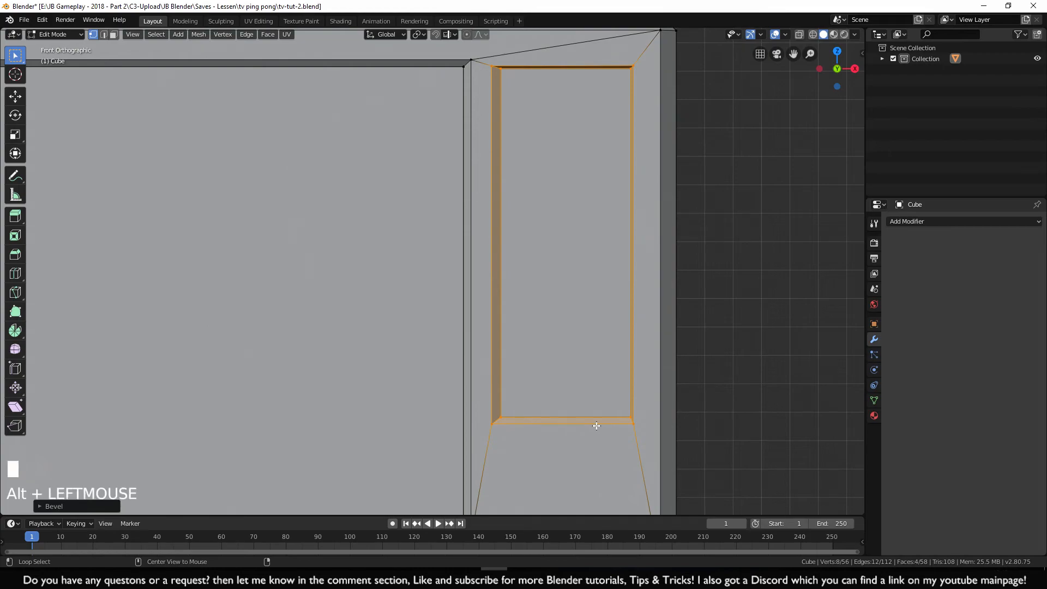
key("g")
key("x")
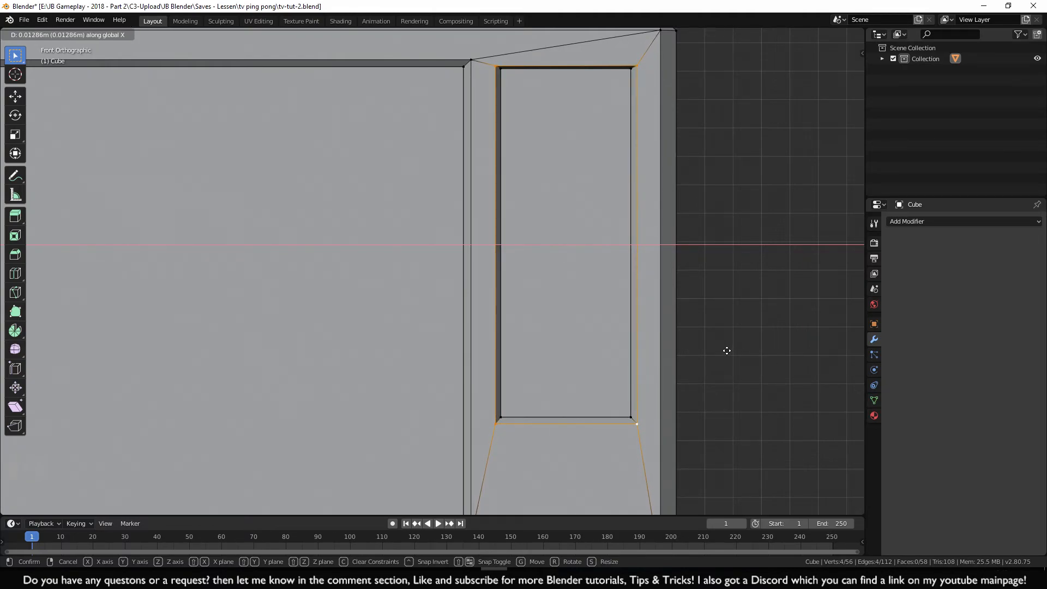
left_click(727, 350, "shift")
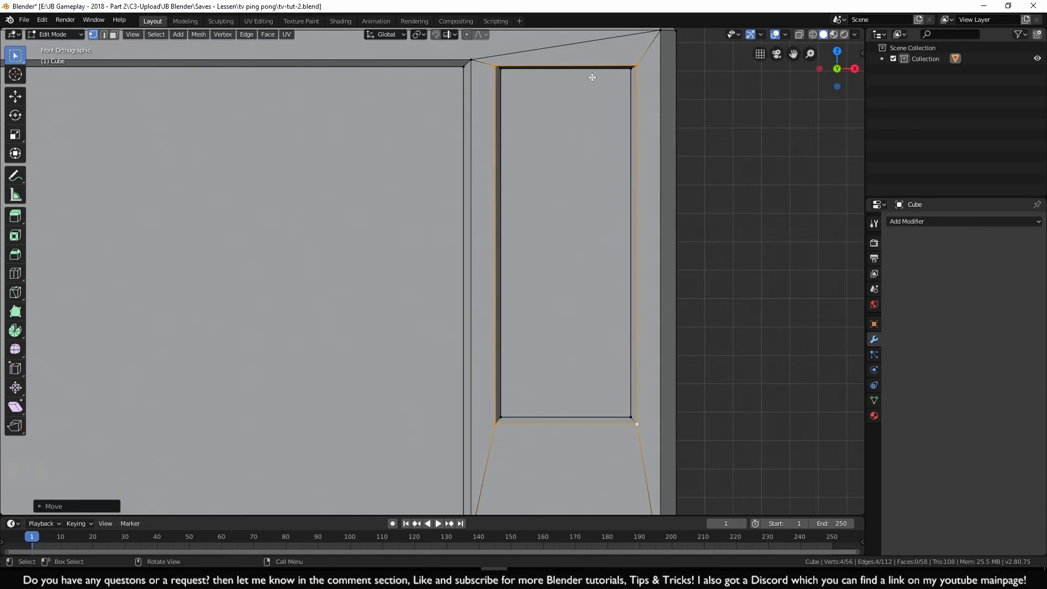
Scale the outer bevel loop to about 1.008 along Z and move it up about 0.006 m along Z
middle_click_drag(574, 96, 597, 188, "shift")
key("s")
key("z")
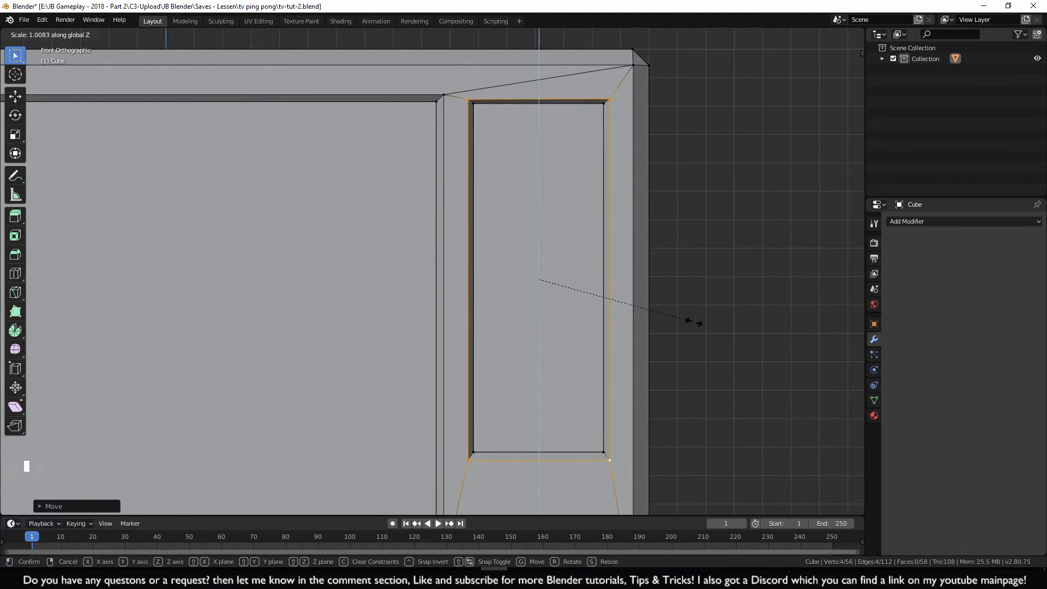
left_click(692, 322, "shift")
key("g")
key("z")
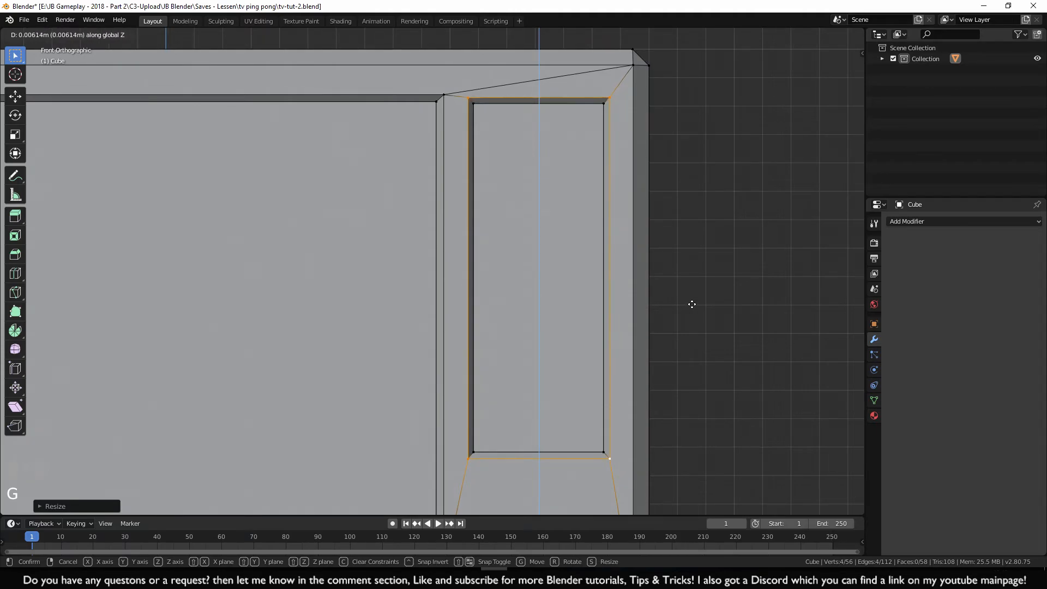
left_click(692, 304, "shift")
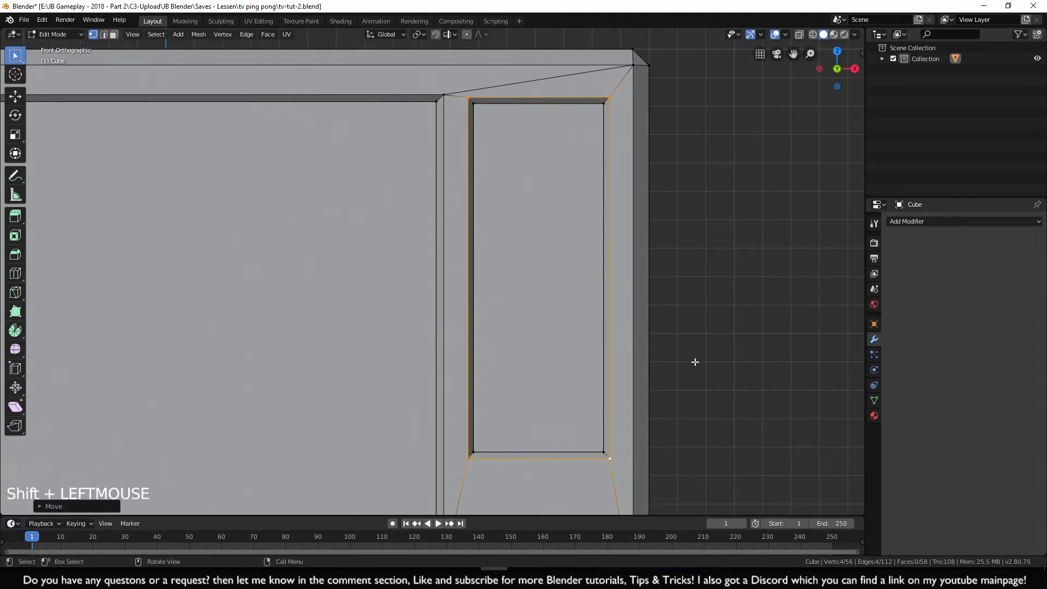
scroll(695, 362, "down", 4)
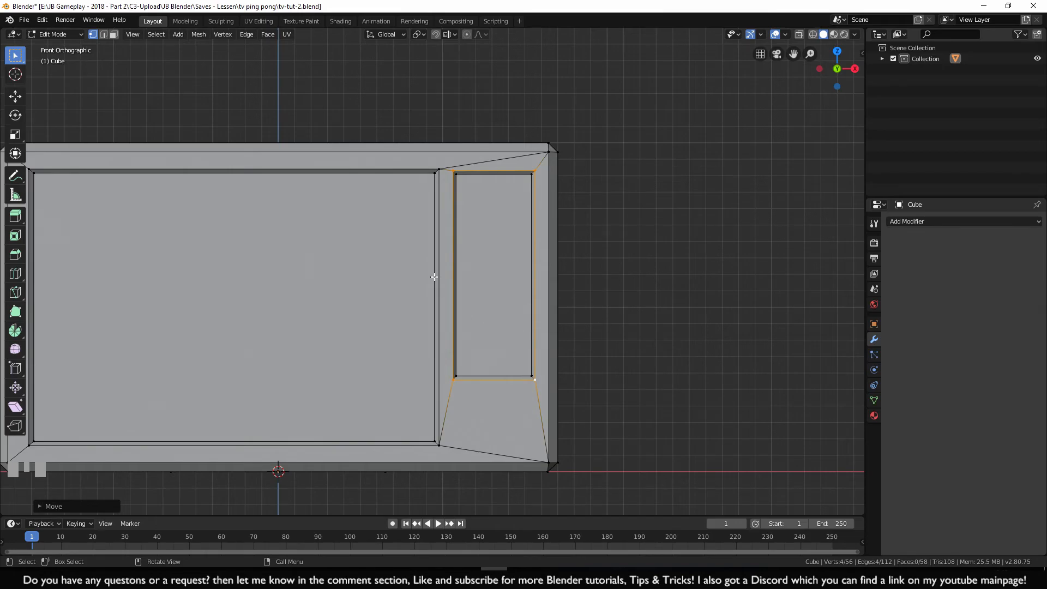
Select the back face of the recessed panel beside the screen and extrude it in place, scaled slightly inward
scroll(567, 327, "up", 2)
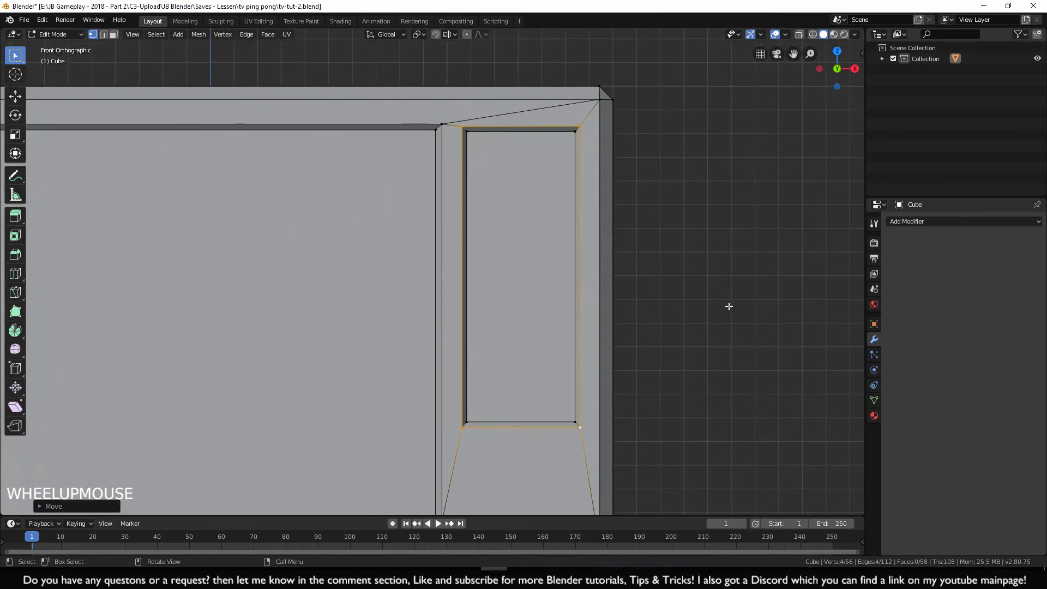
middle_click_drag(542, 347, 626, 355)
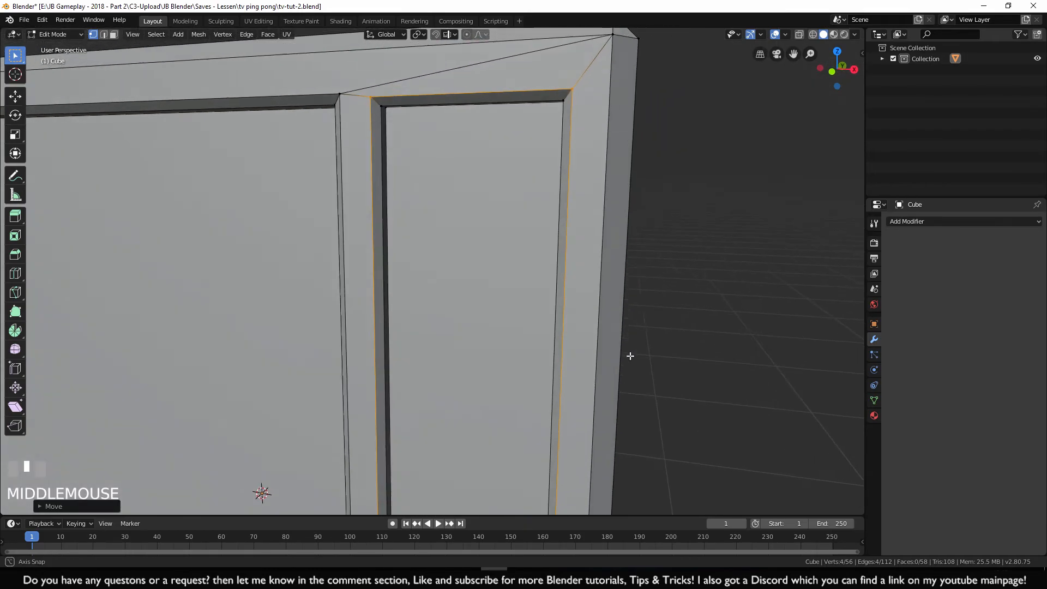
scroll(559, 402, "down", 3)
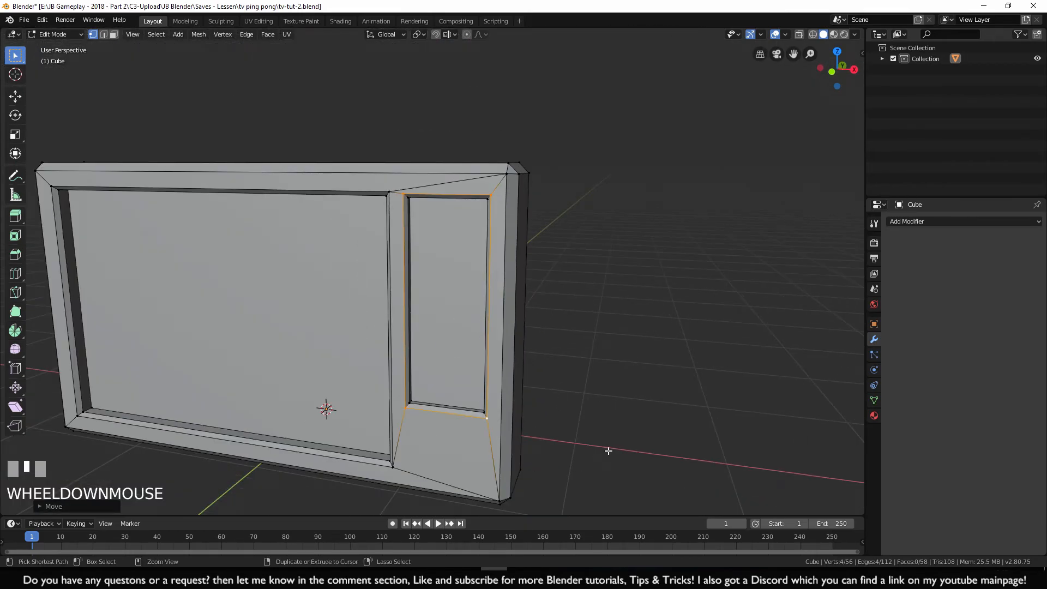
middle_click_drag(603, 453, 592, 413, "shift")
scroll(592, 413, "up", 5)
middle_click_drag(403, 504, 403, 376, "shift")
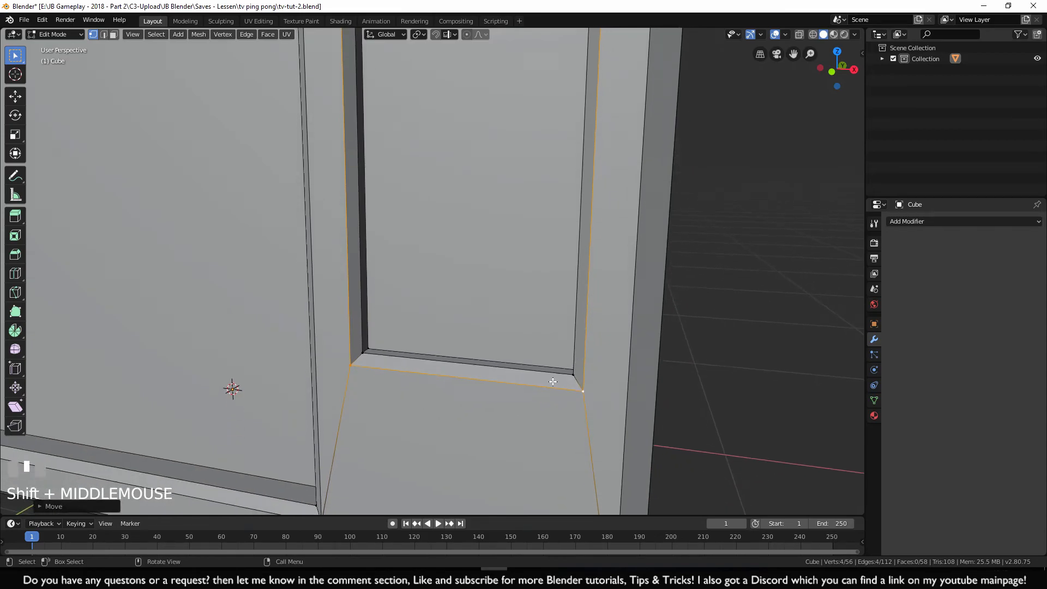
scroll(403, 376, "up", 2)
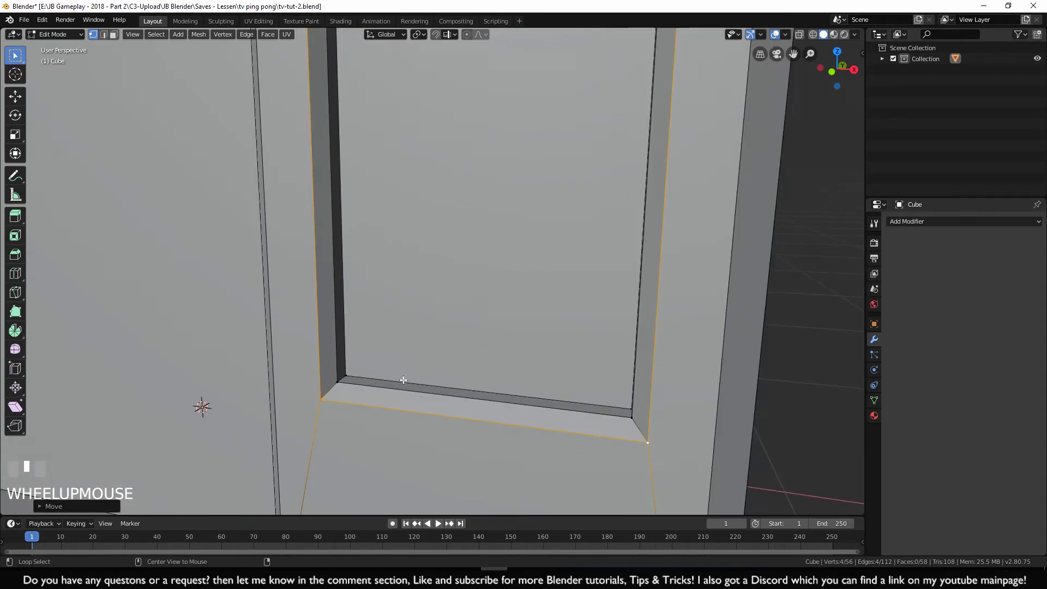
left_click(403, 380, "alt")
scroll(425, 364, "down", 3, "alt")
scroll(283, 358, "down", 4)
middle_click_drag(479, 245, 467, 325, "shift")
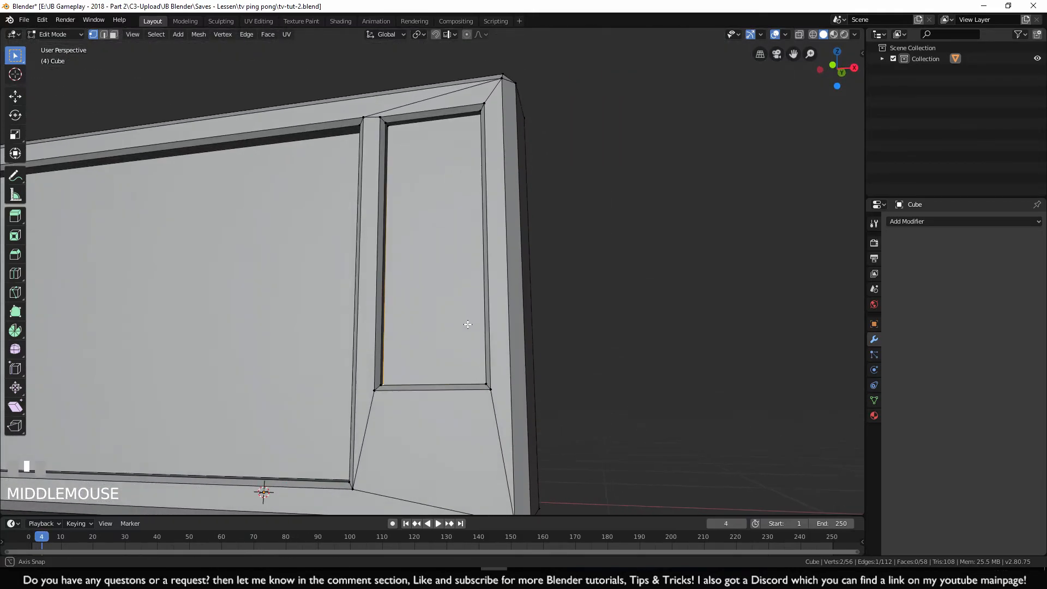
left_click(416, 123, "alt+shift")
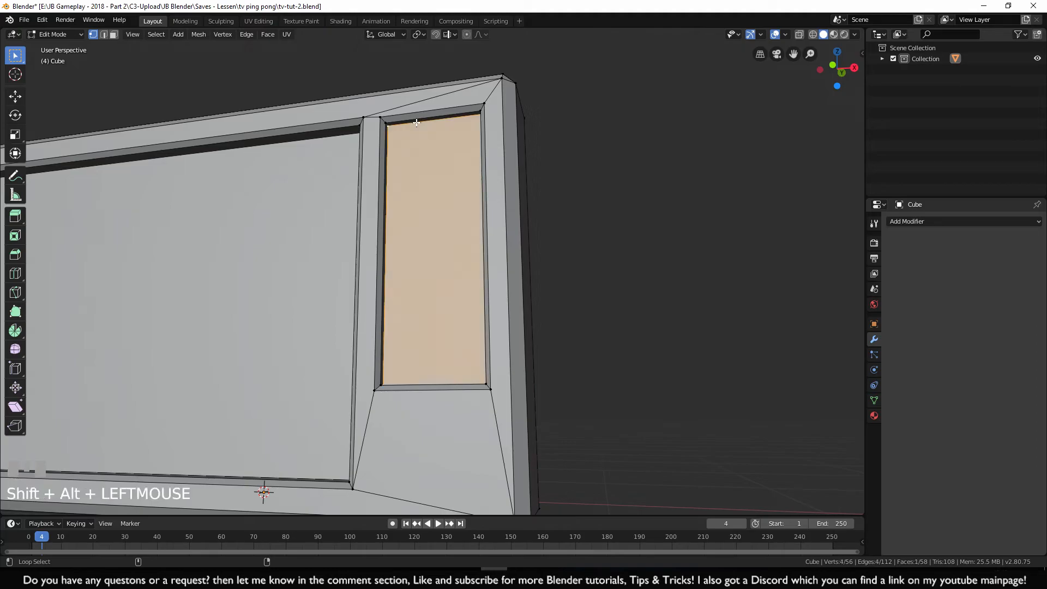
middle_click_drag(690, 309, 702, 331)
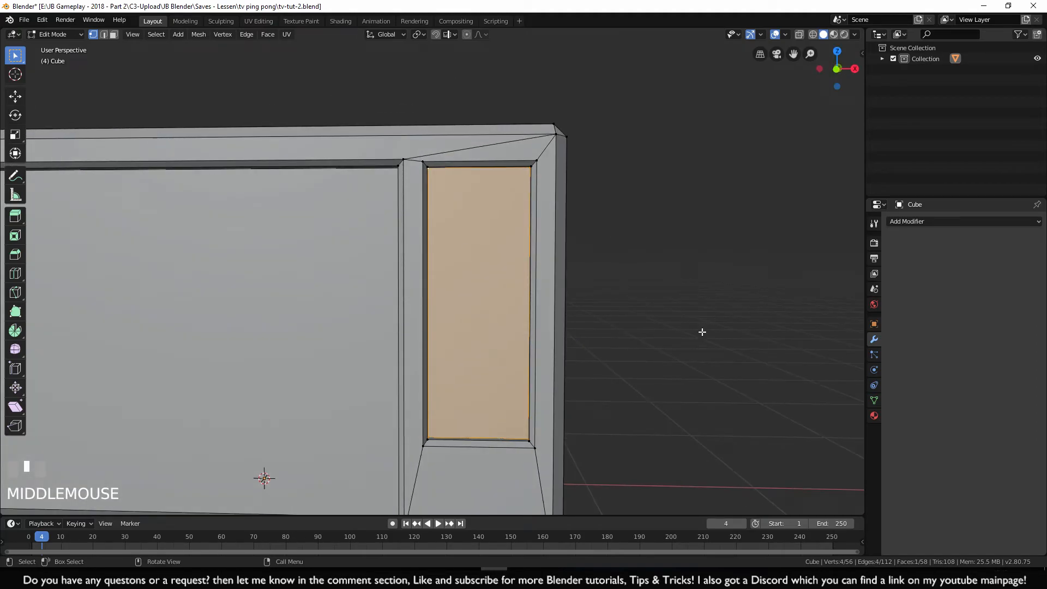
key("e")
key("s")
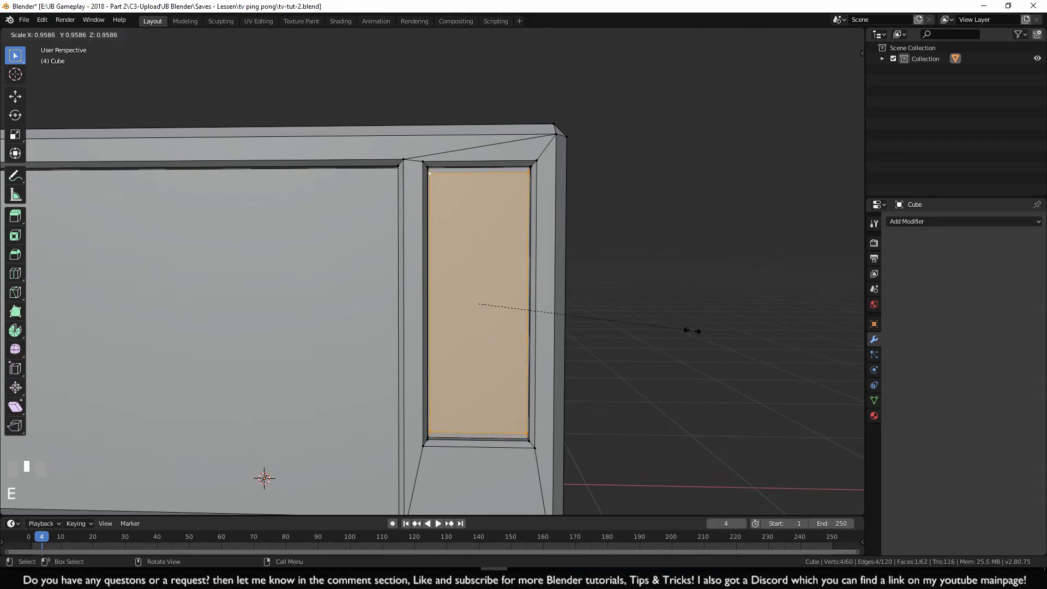
left_click(681, 328)
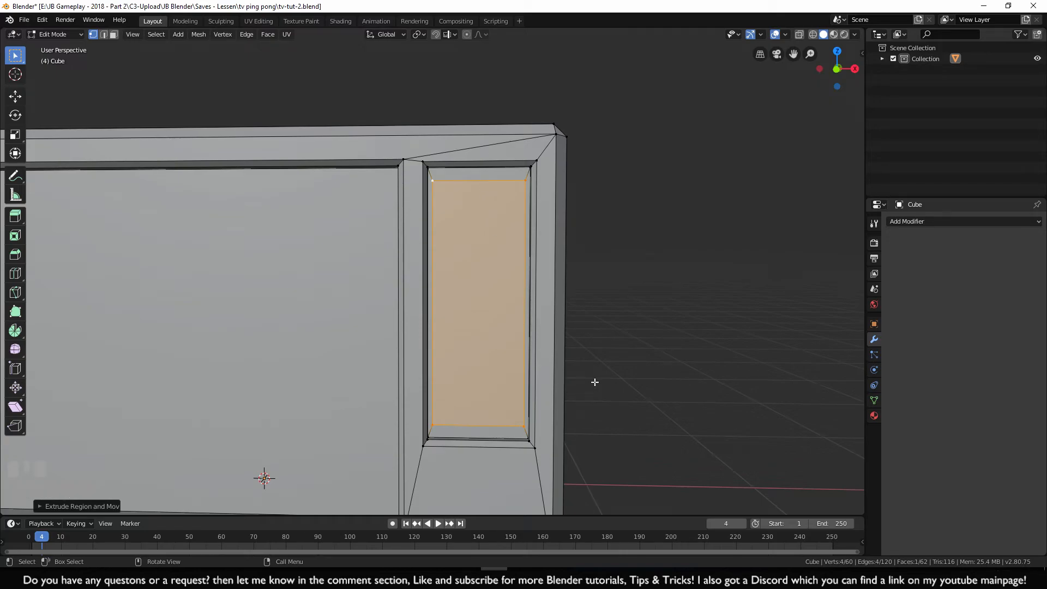
Scale the inset panel face to about 1.05 along Z in the front view to even out its border
key("KP_1")
scroll(594, 381, "up", 3)
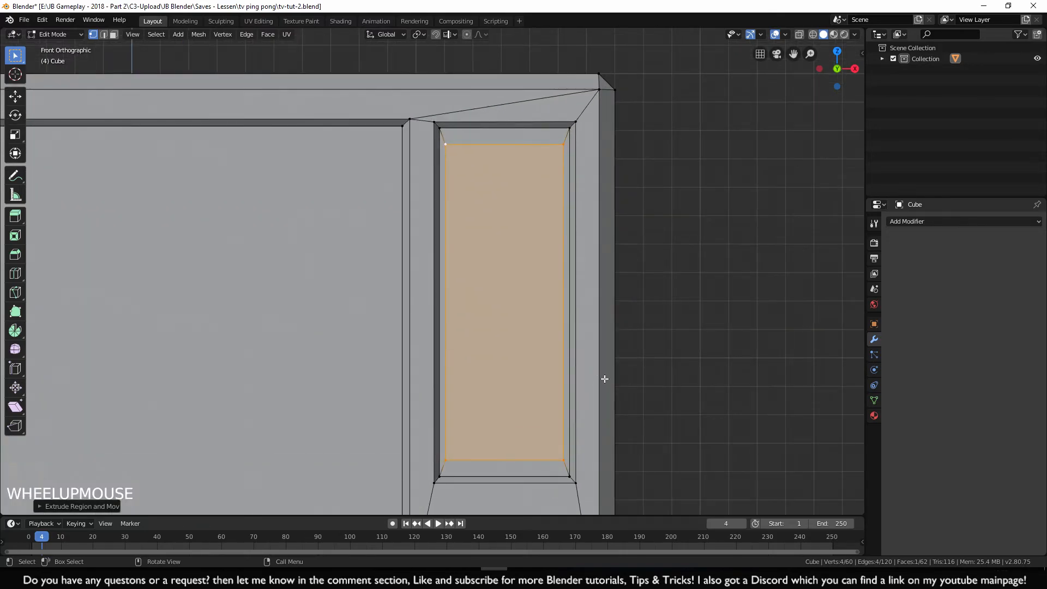
key("s")
key("z")
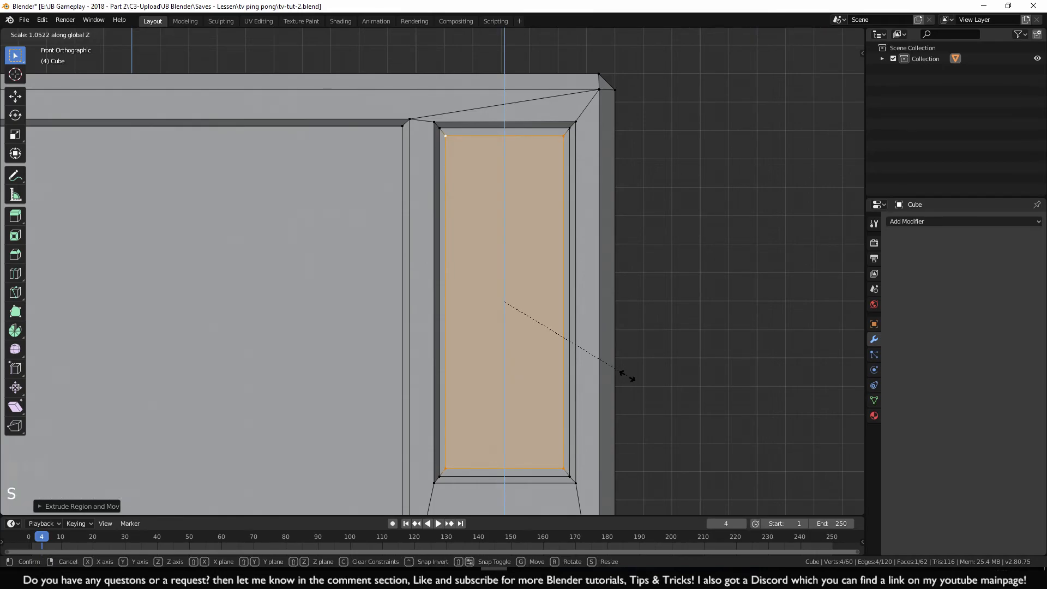
left_click(627, 377)
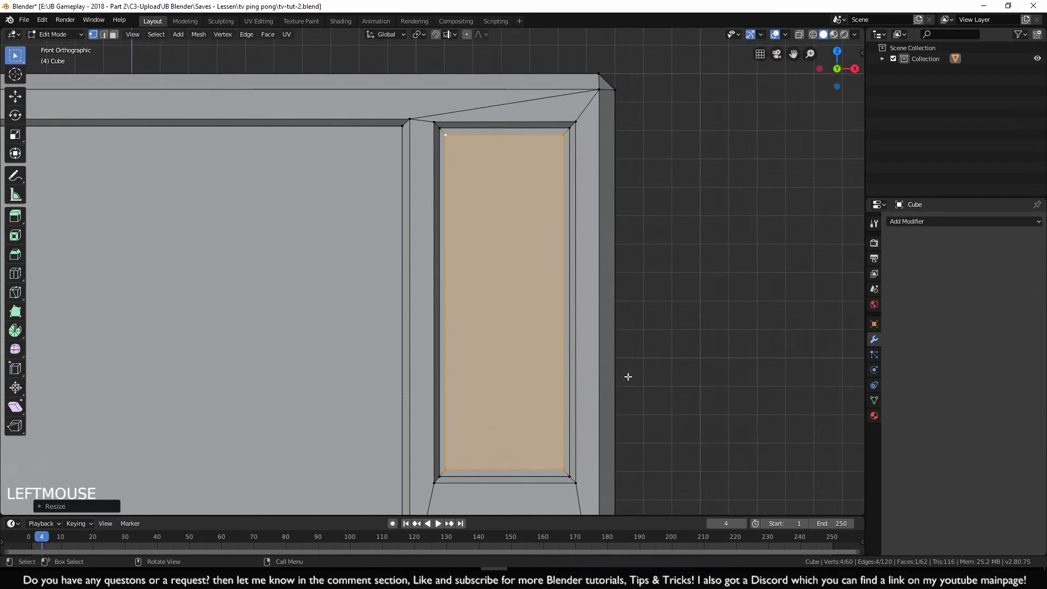
Select the whole TV mesh except the inset panel face and hide it, leaving only that face to work on
scroll(627, 376, "down", 4)
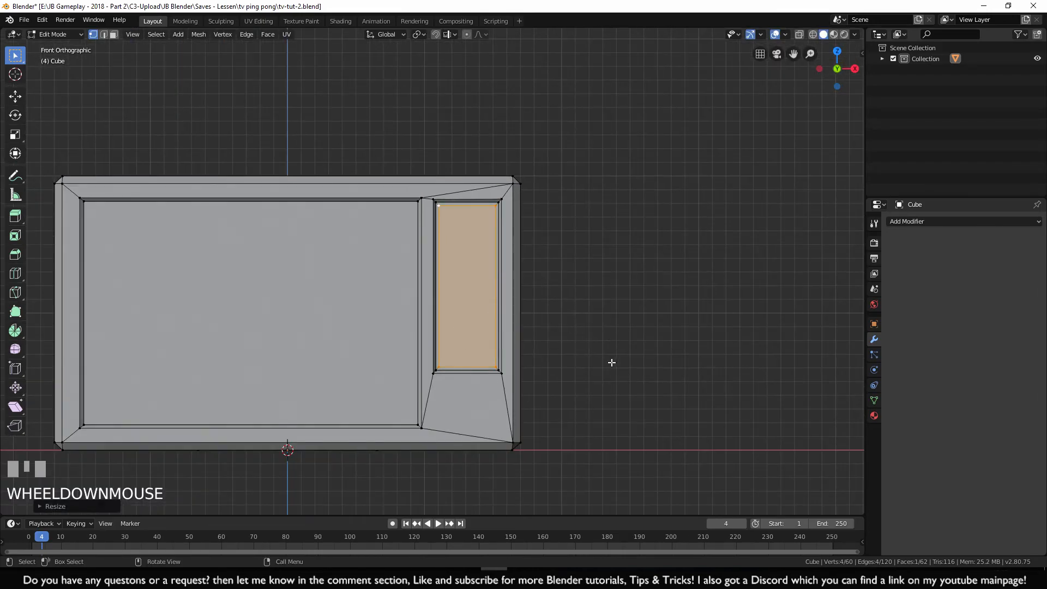
middle_click_drag(607, 362, 570, 383)
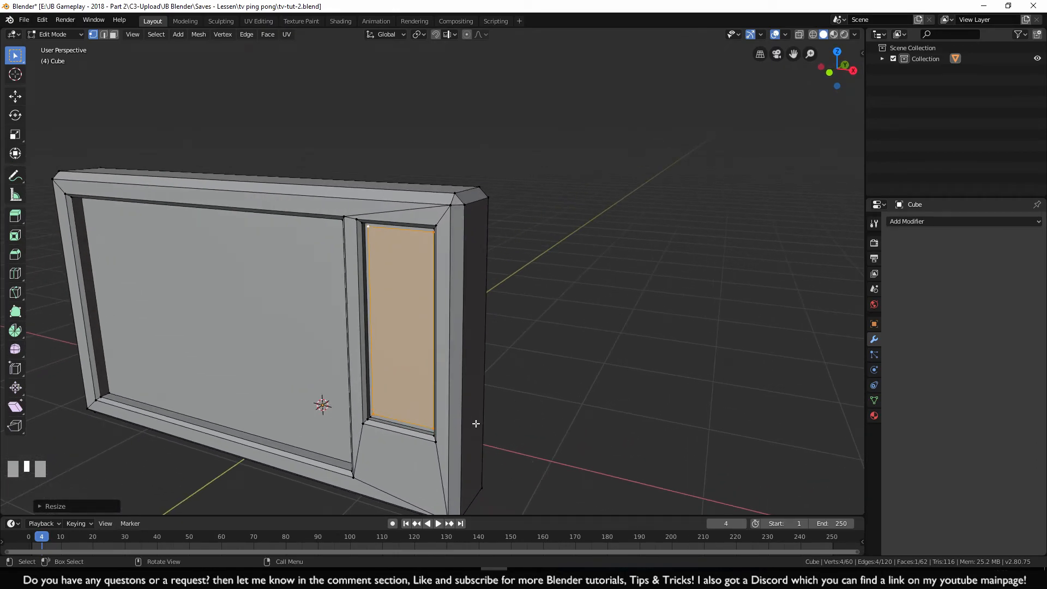
middle_click_drag(541, 338, 604, 356, "shift")
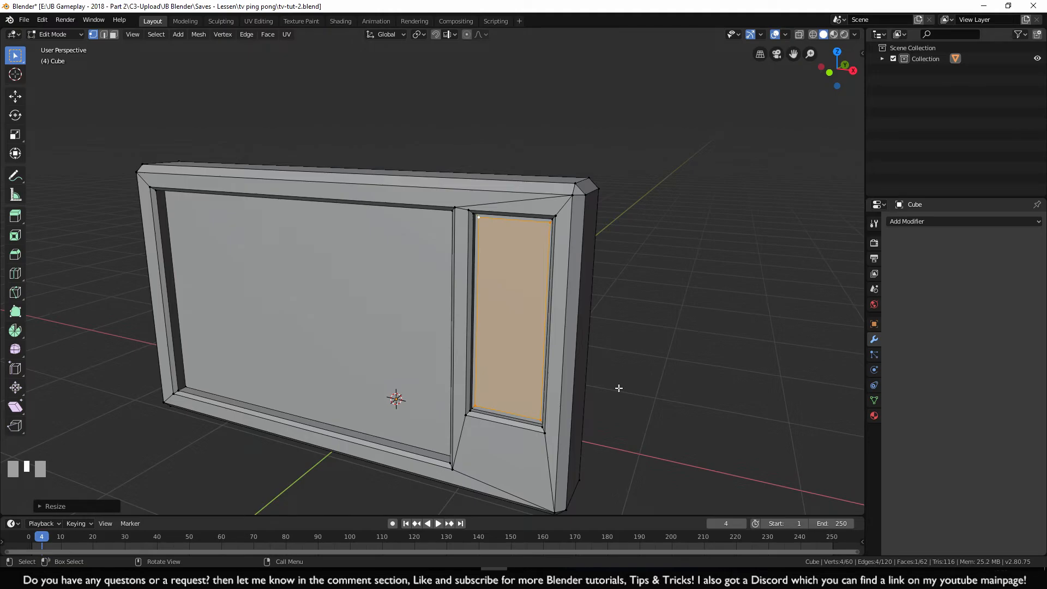
key("a")
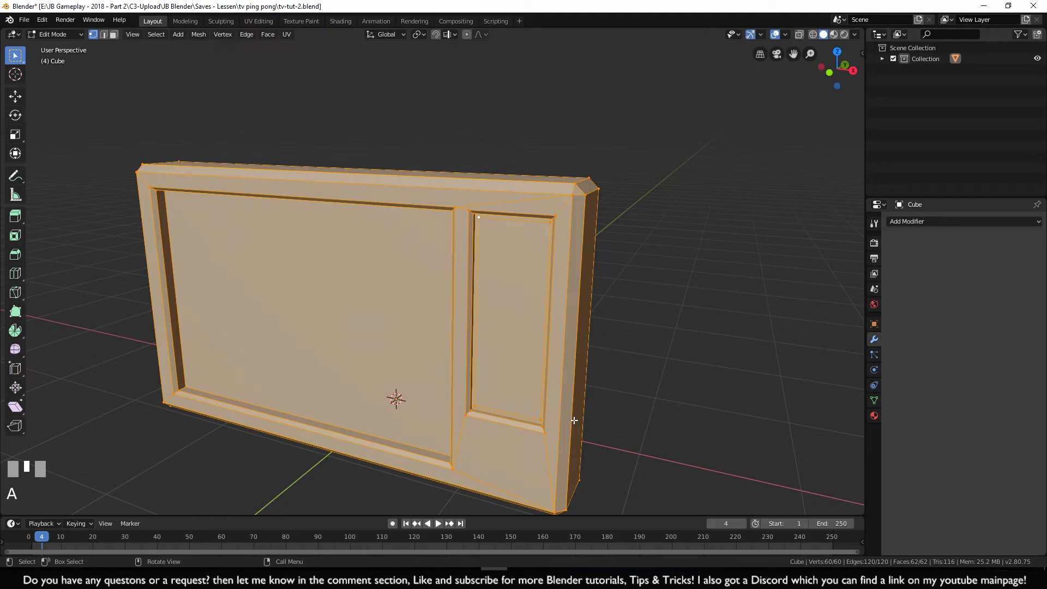
left_click(502, 411, "alt+shift")
left_click(503, 411, "alt+shift")
left_click(502, 411, "alt+shift")
left_click(503, 411, "alt+shift")
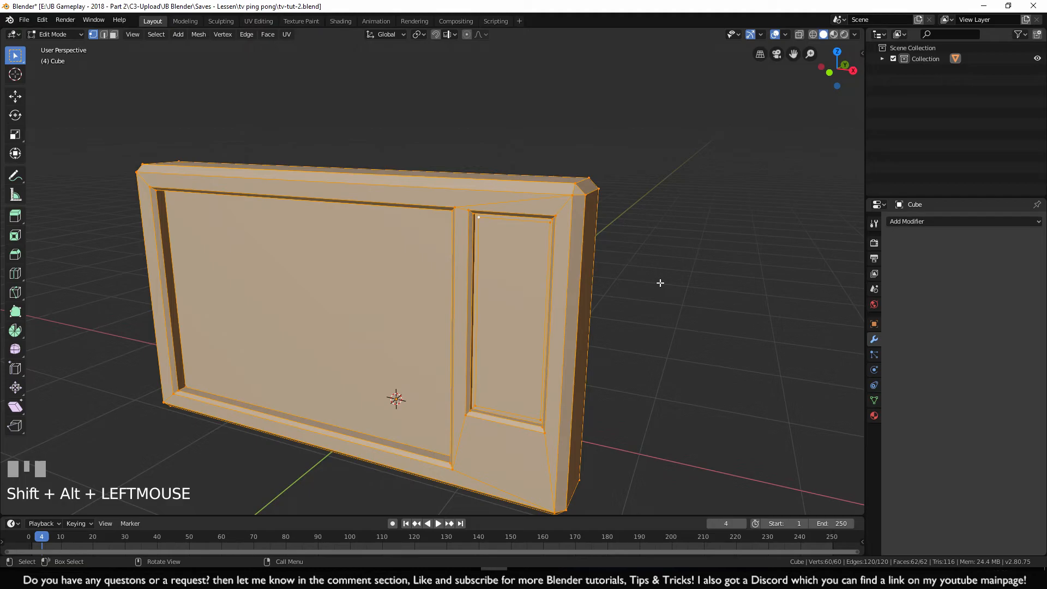
key("ctrl+KP_Add")
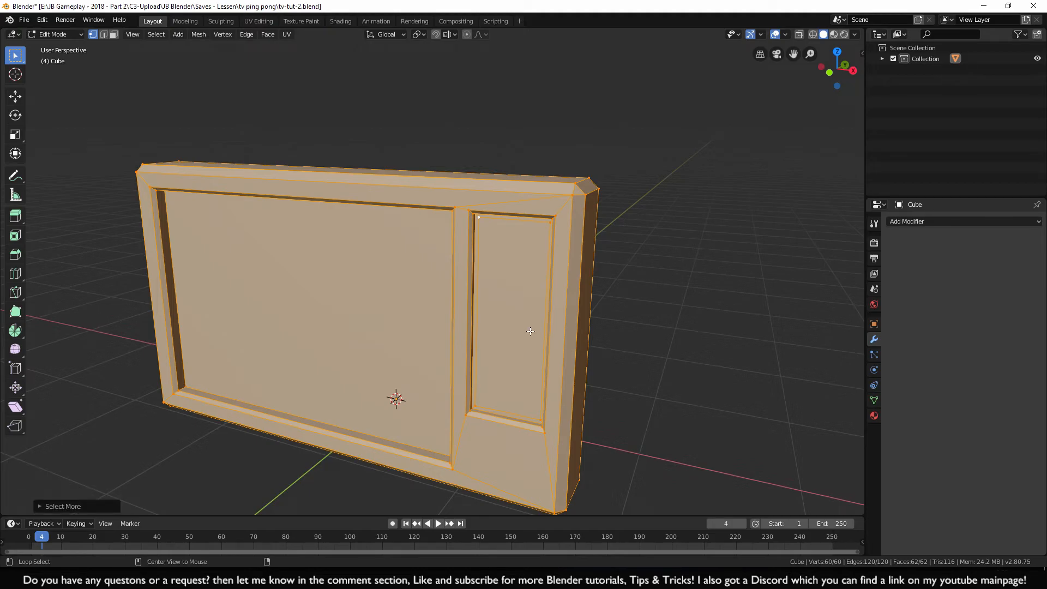
left_click(512, 412, "alt+shift")
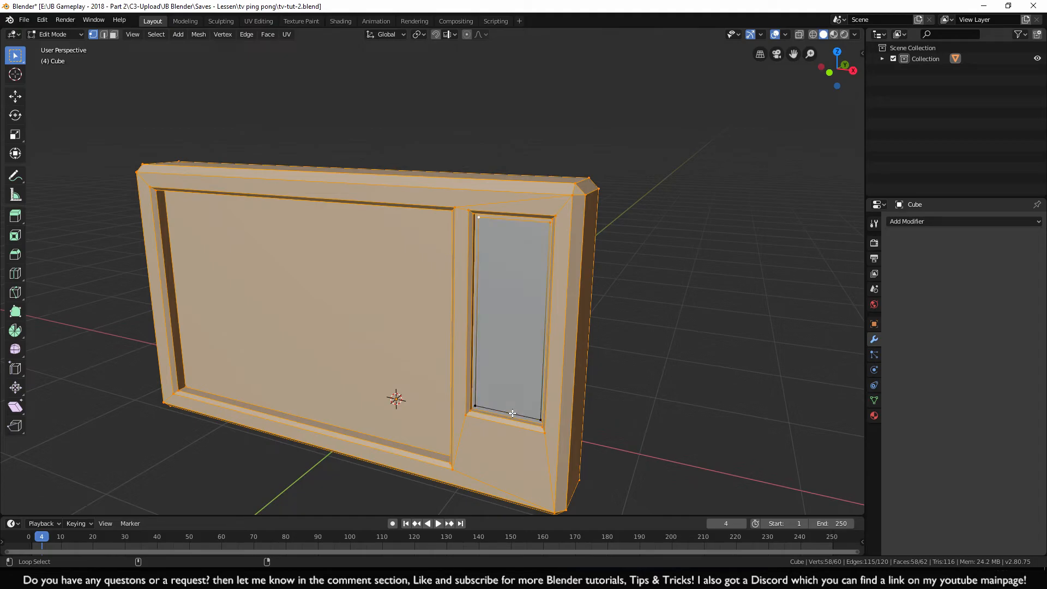
left_click(512, 220, "alt+shift")
scroll(647, 370, "down", 1)
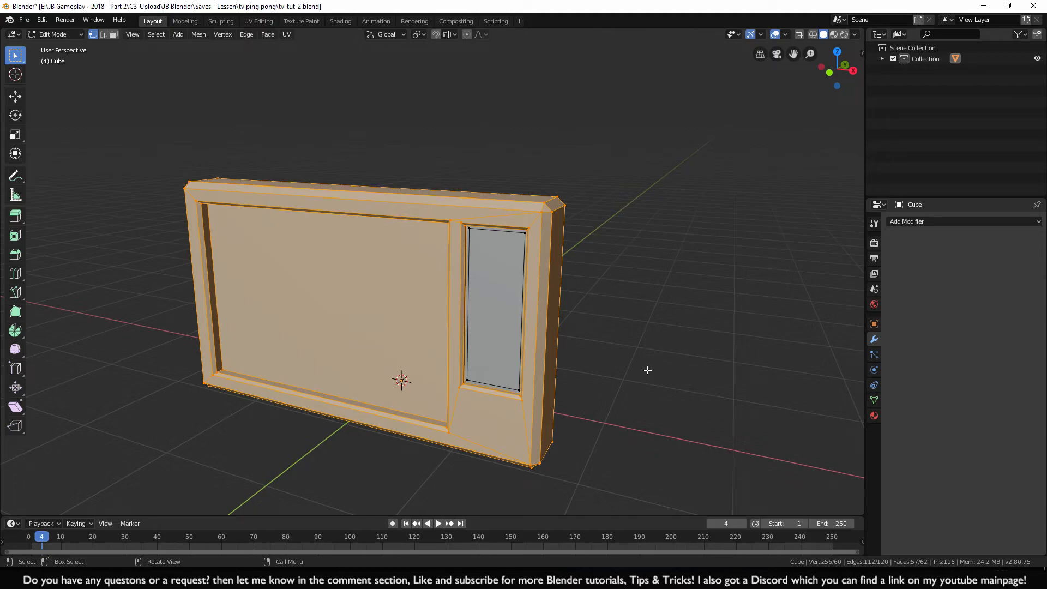
key("h")
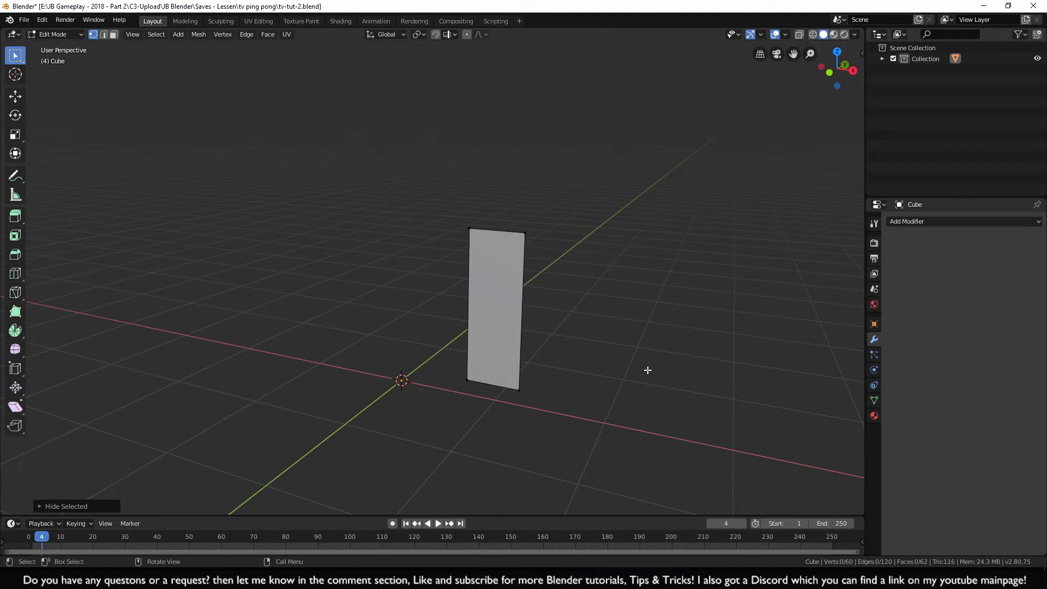
key("alt+h")
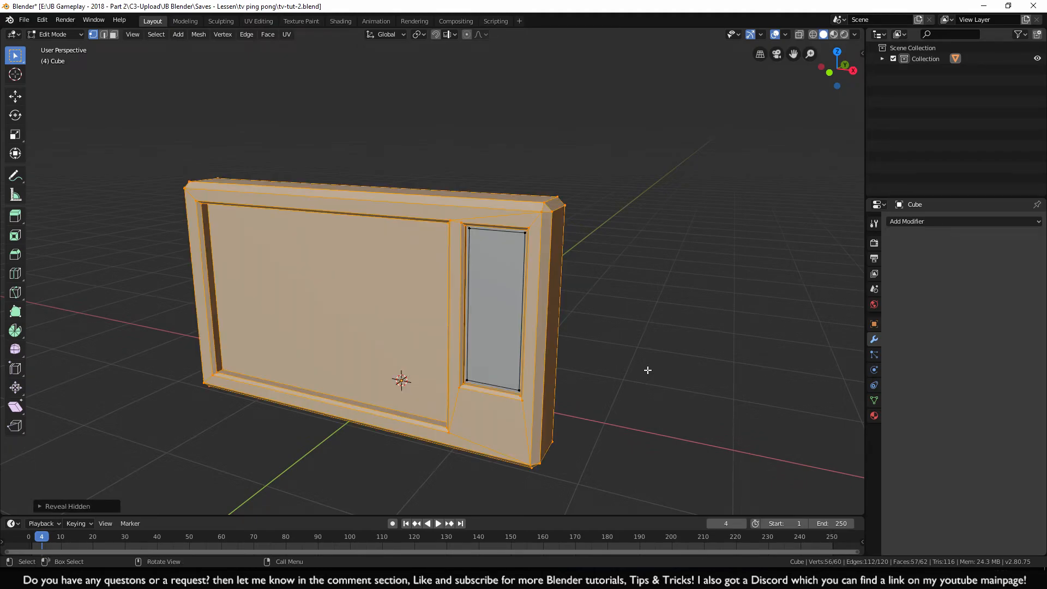
key("h")
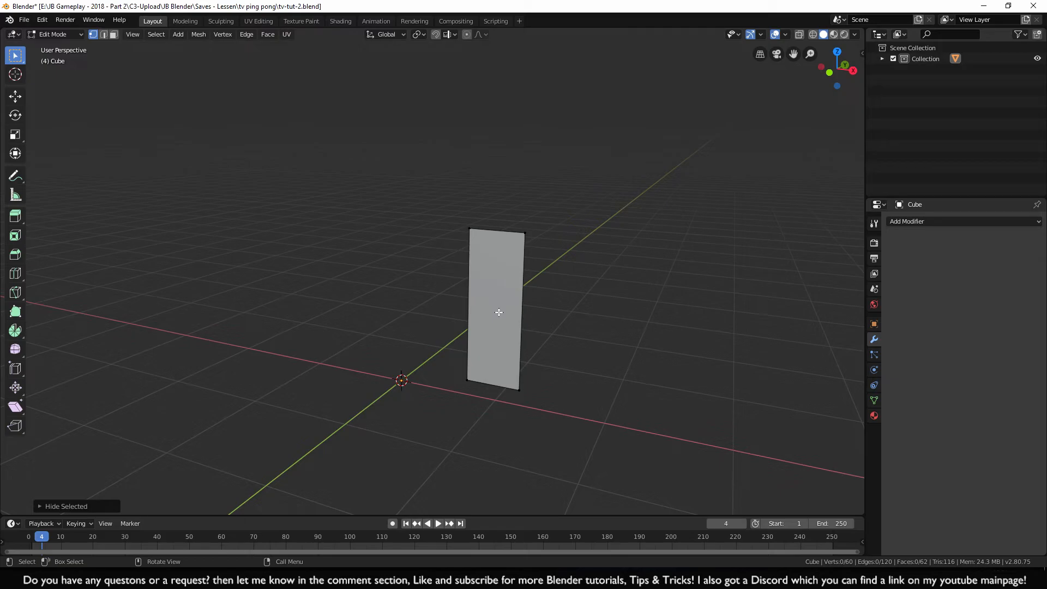
Delete only the isolated panel's face, keeping its border edges and vertices, and reveal the hidden TV body
key("a")
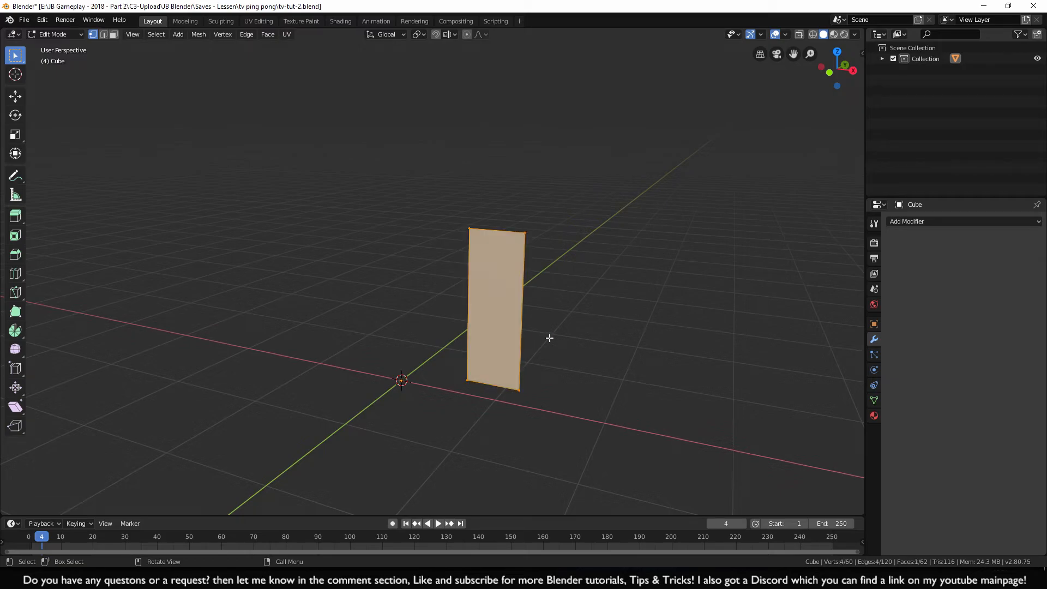
key("x")
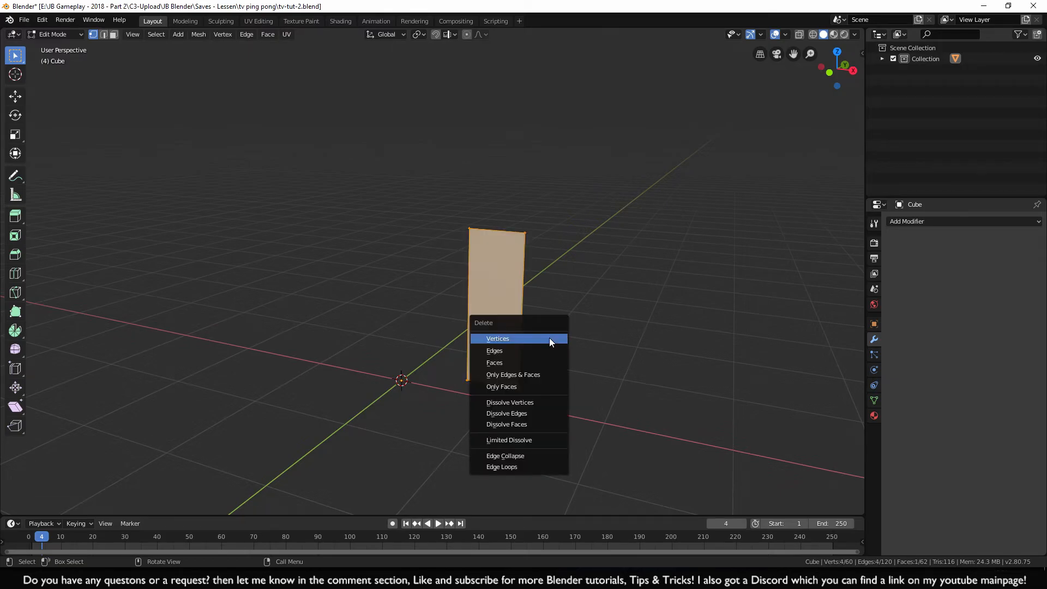
left_click(508, 387)
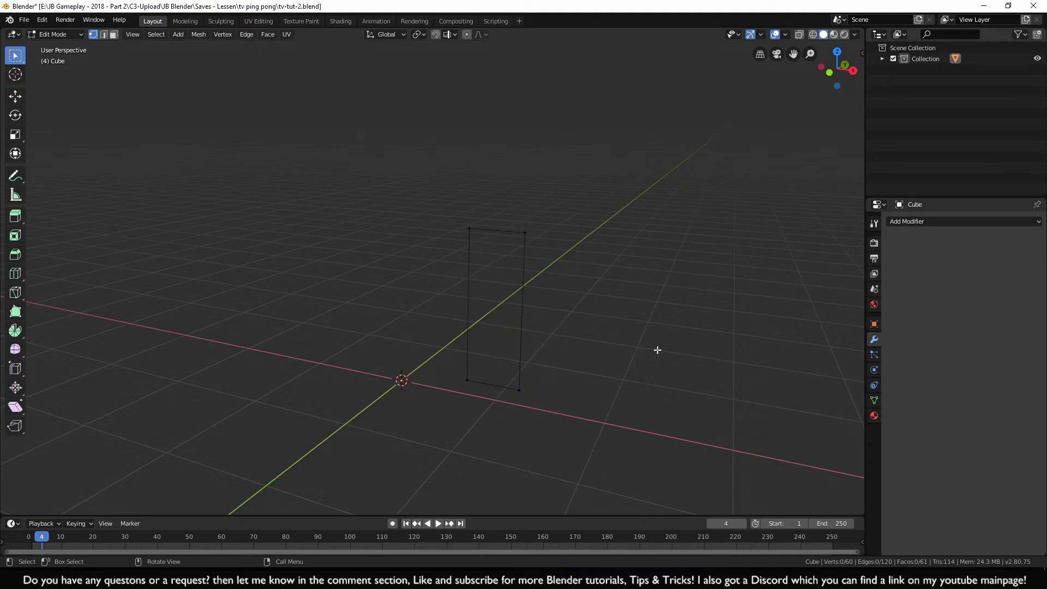
key("alt+h")
middle_click_drag(666, 351, 631, 407, "alt")
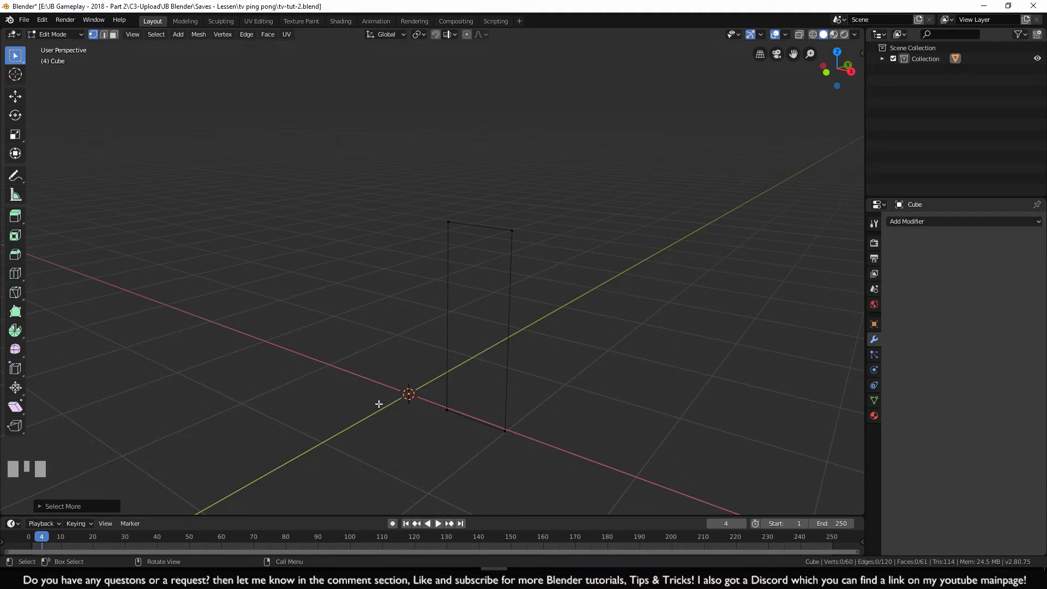
Add a plane at the 3D cursor and delete three of its vertices, keeping only the front corner vertex
key("shift+a")
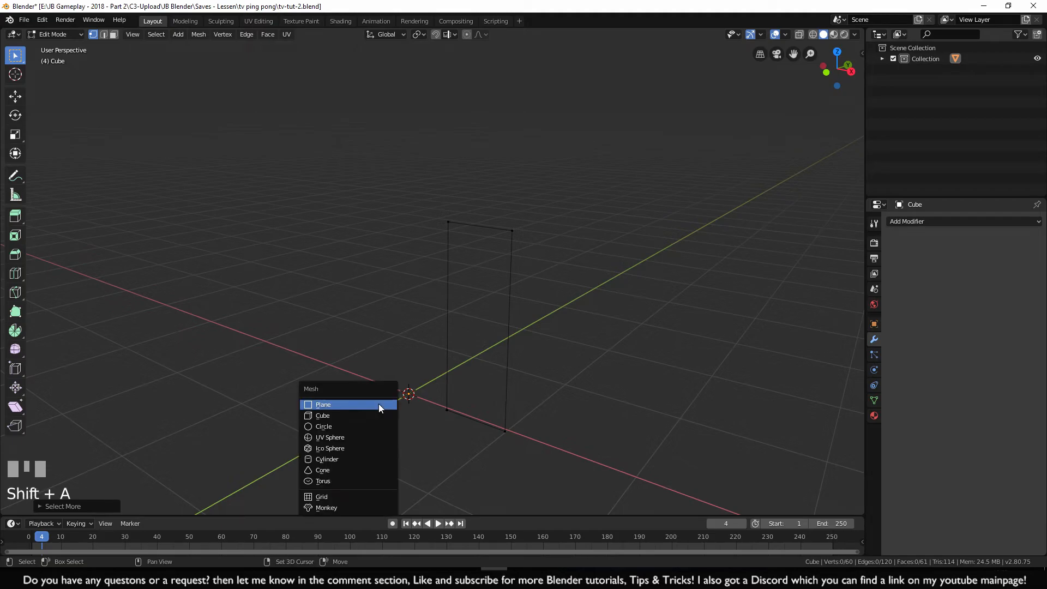
left_click(379, 404)
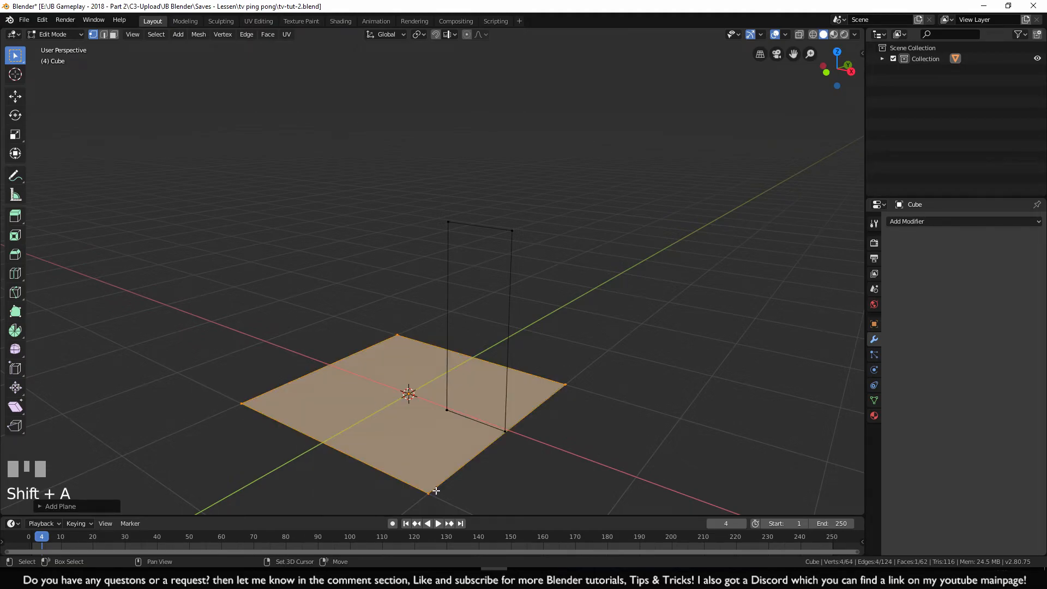
left_click(428, 493, "shift")
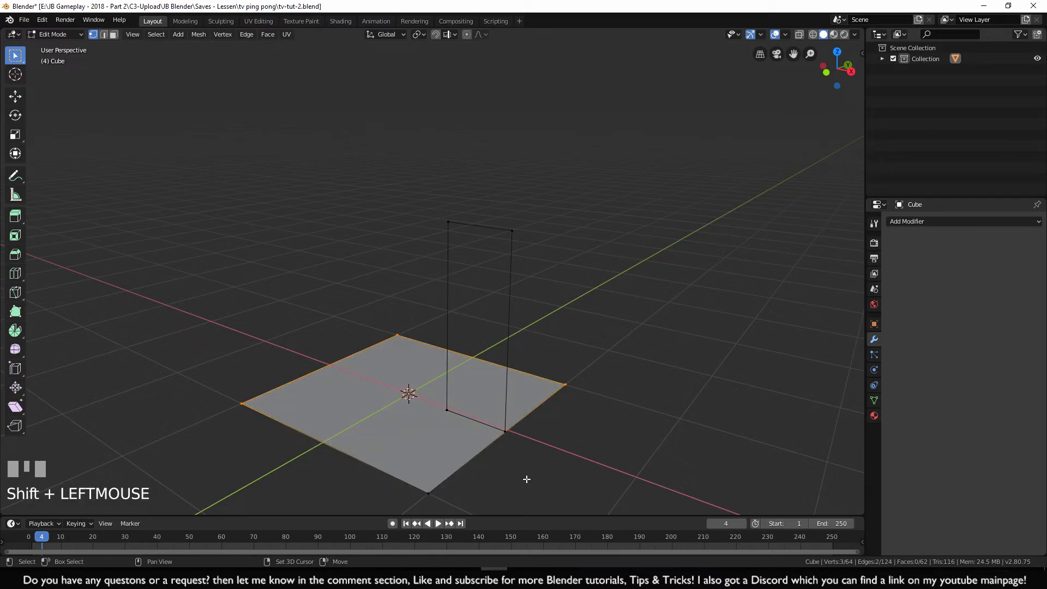
key("x")
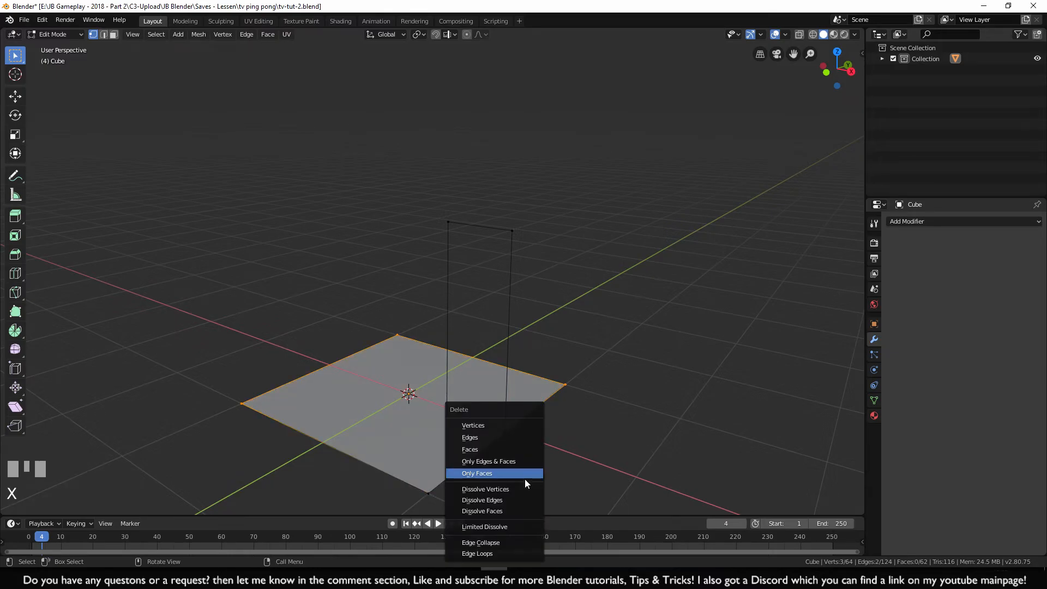
left_click(485, 425)
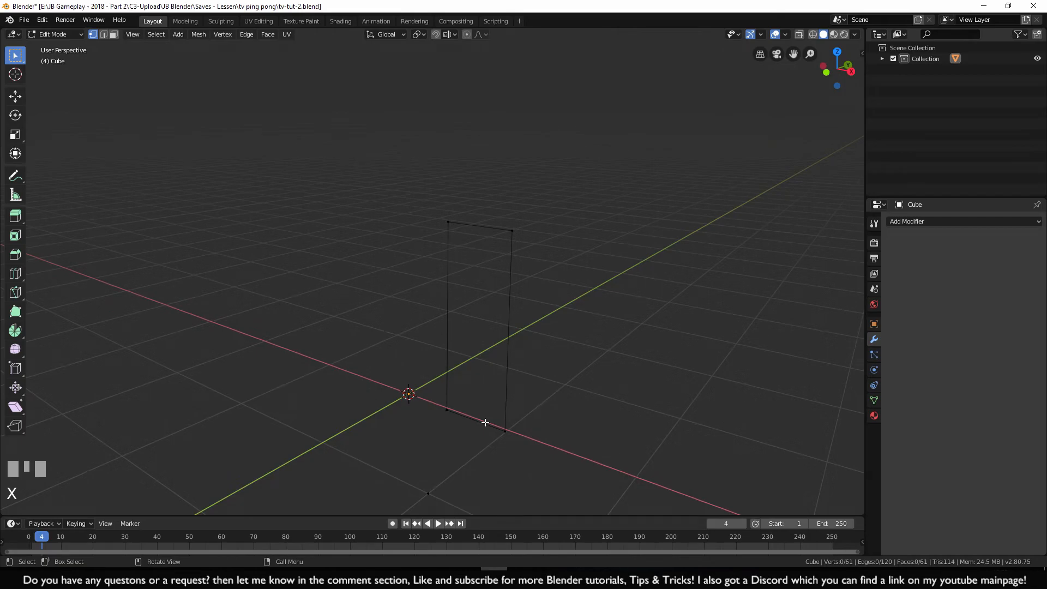
Move the lone vertex up about 1.7 m in the right side view, near the height of the panel border's upper edge
left_click(429, 493)
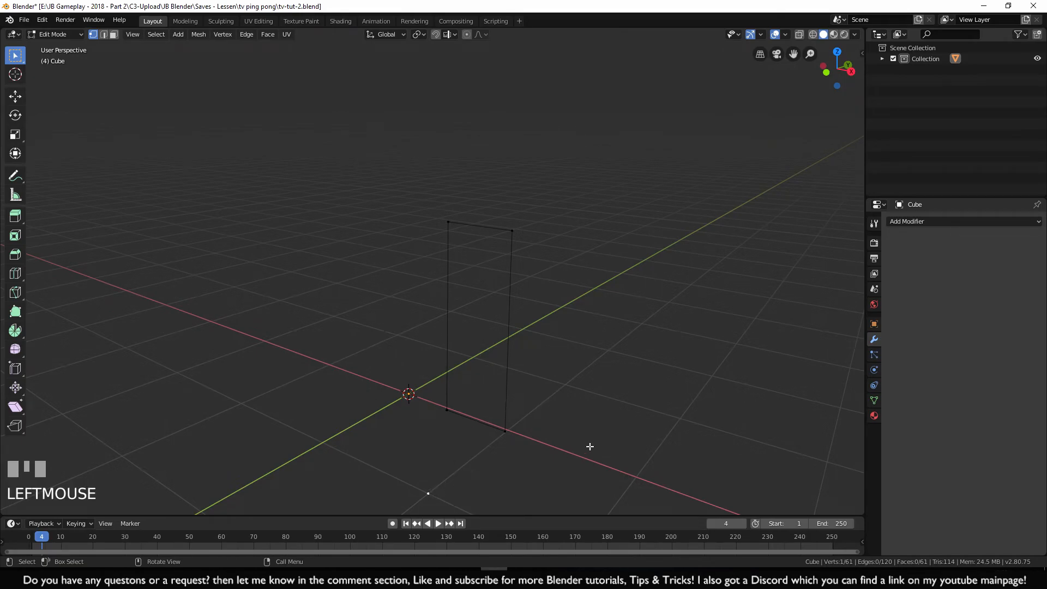
key("KP_3")
middle_click_drag(362, 455, 494, 401, "shift")
scroll(499, 426, "up", 2)
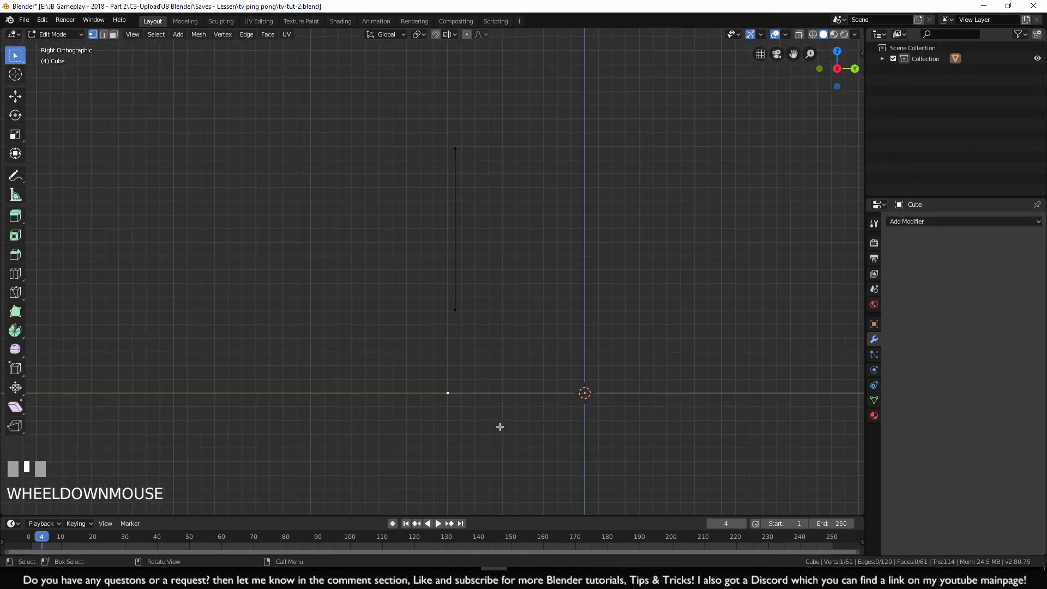
key("g")
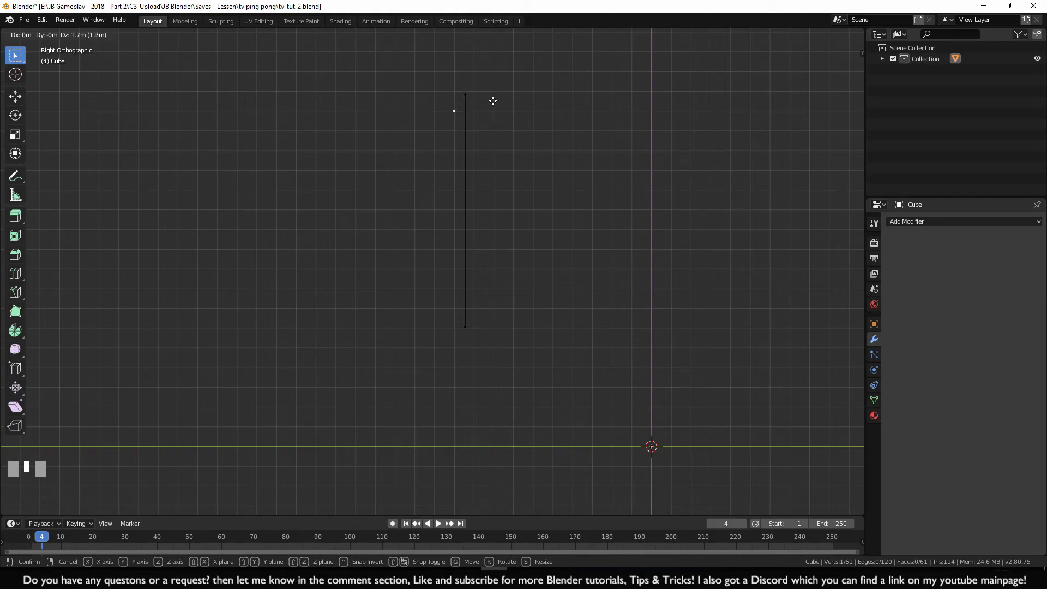
left_click(493, 101, "ctrl")
Move the vertex back about 0.055 m along Y to align it with the panel border's plane
middle_click_drag(489, 162, 460, 287, "shift")
scroll(477, 294, "up", 2)
scroll(478, 295, "up", 2)
scroll(457, 285, "up", 5)
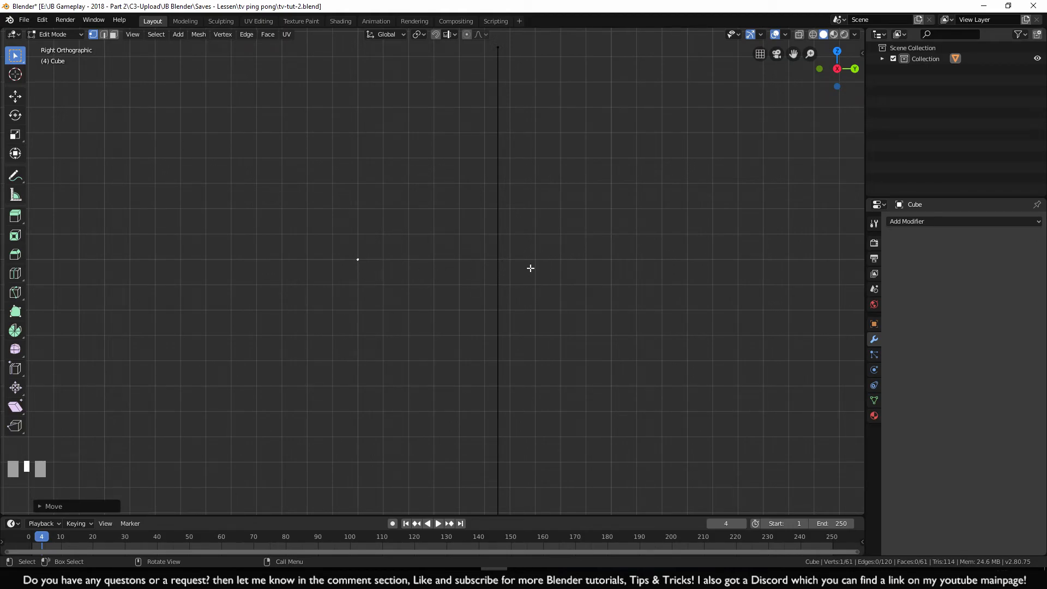
key("g")
key("y")
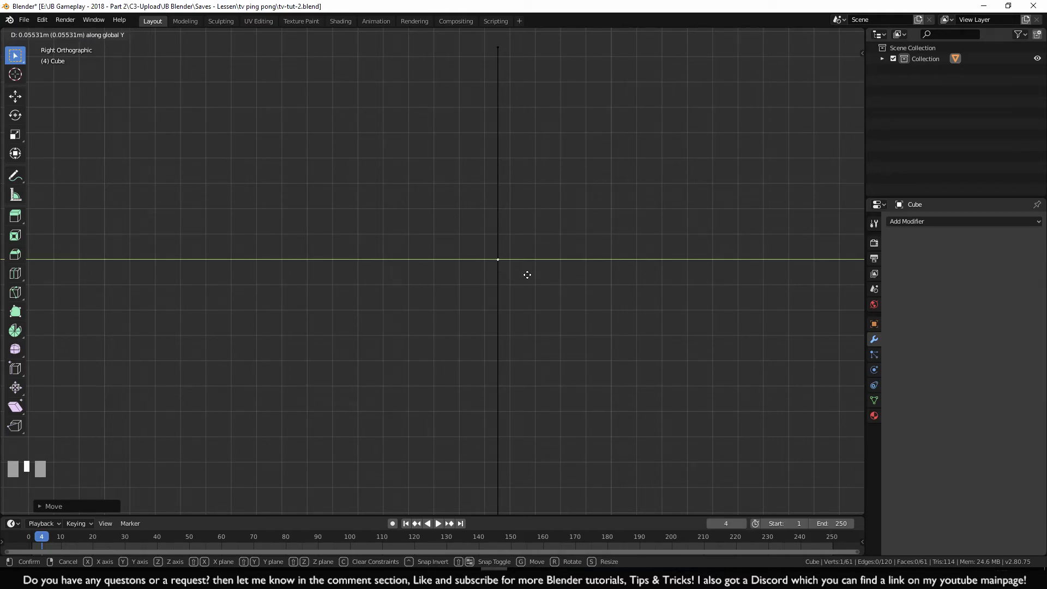
left_click(525, 274)
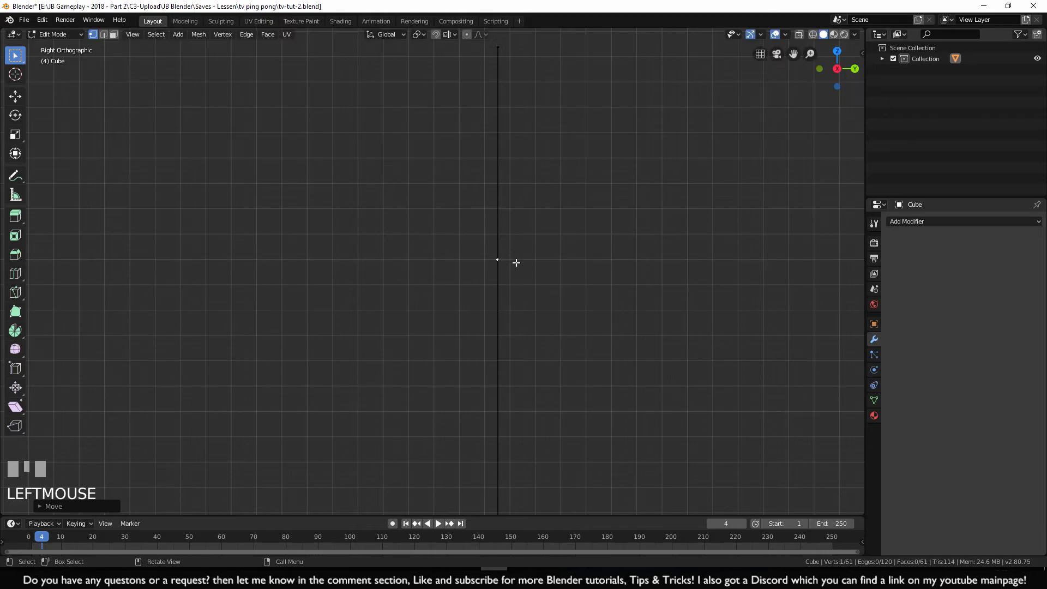
Place the vertex just inside the panel border's upper-left corner in the front view, using incremental snapping
scroll(502, 286, "down", 3)
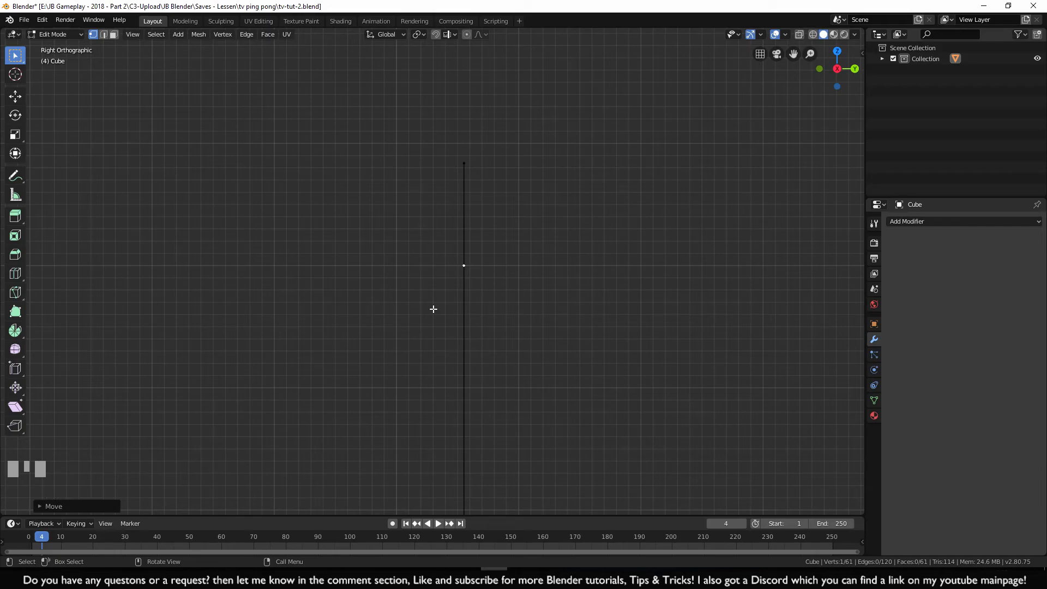
key("KP_1")
scroll(433, 309, "down", 2)
middle_click_drag(480, 311, 419, 299, "shift")
scroll(414, 289, "up", 5)
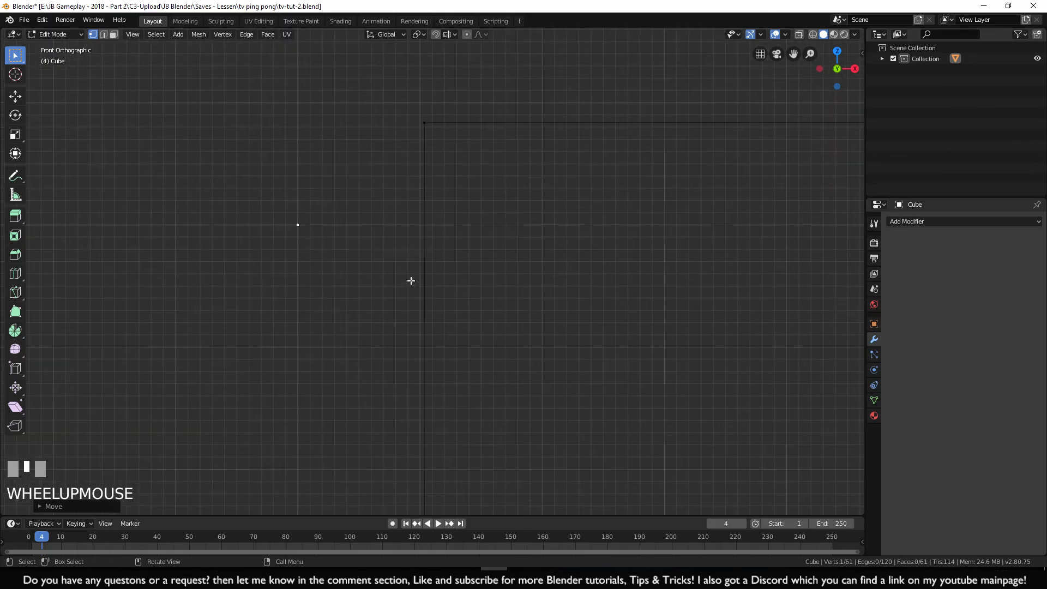
key("g")
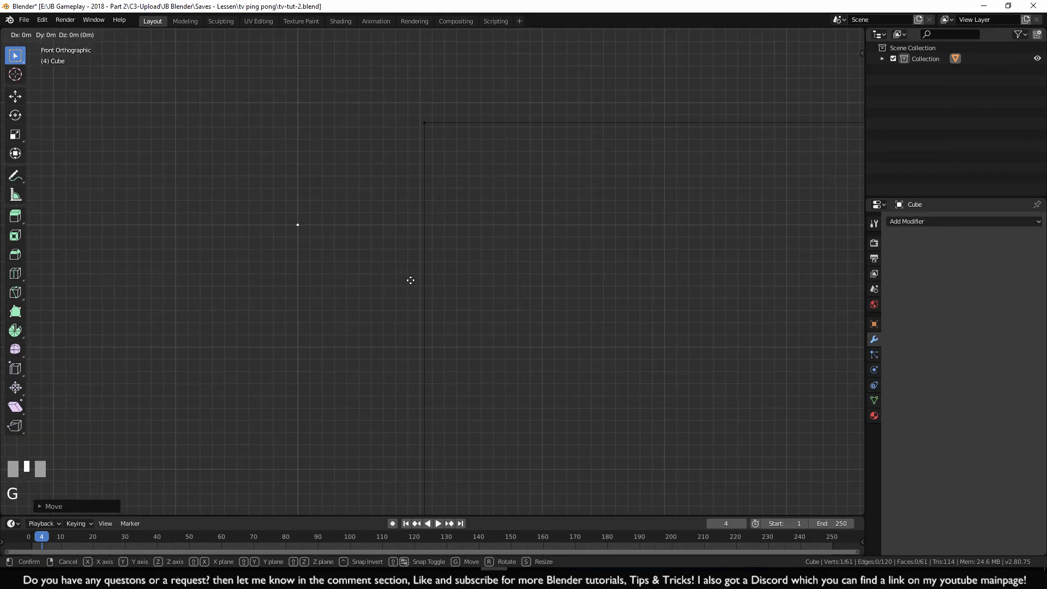
left_click(582, 221, "ctrl")
middle_click_drag(566, 254, 378, 352, "shift")
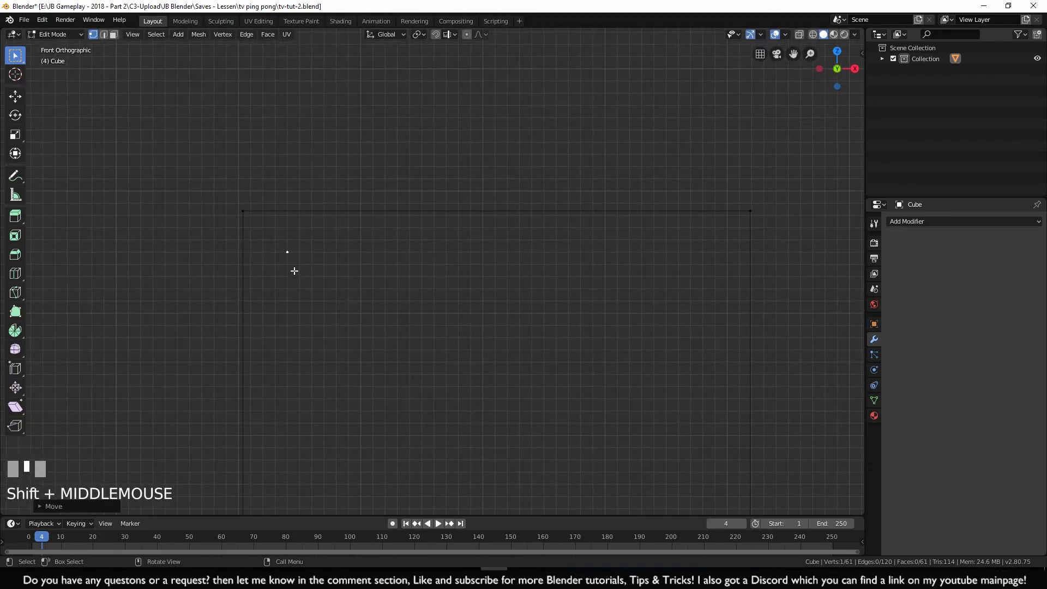
Extrude the vertex with incremental snapping into a narrow horizontal slot outline below the panel's upper edge and close its open end
key("e")
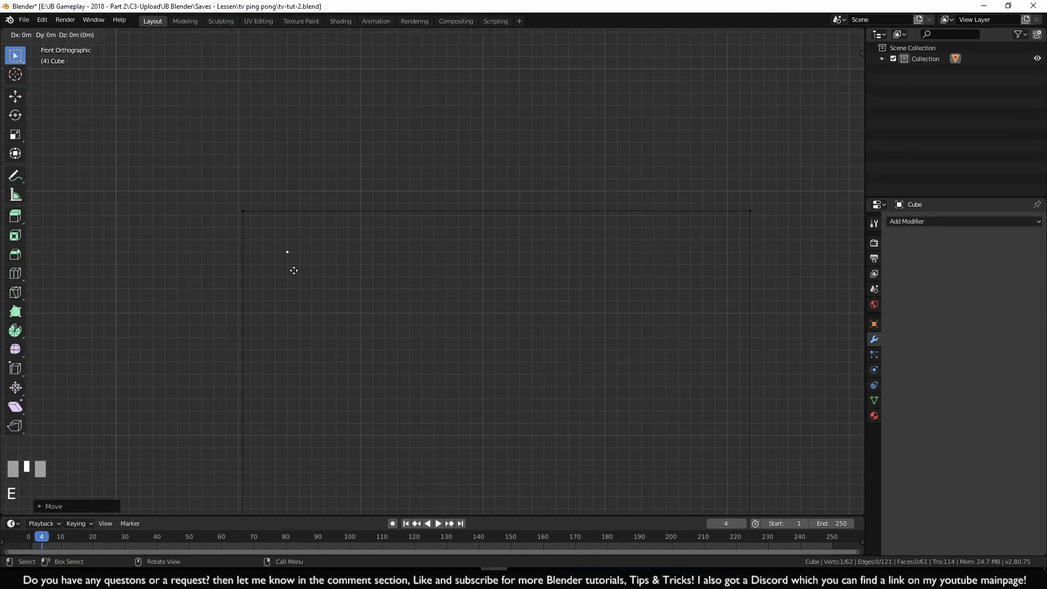
left_click(713, 276, "ctrl")
key("e")
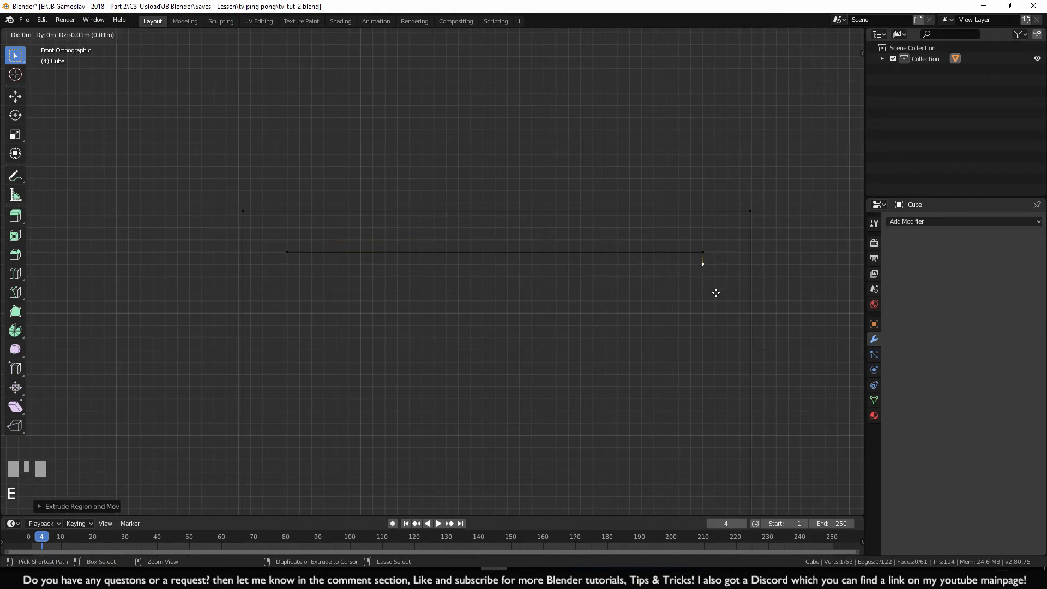
left_click(714, 295, "ctrl")
key("e")
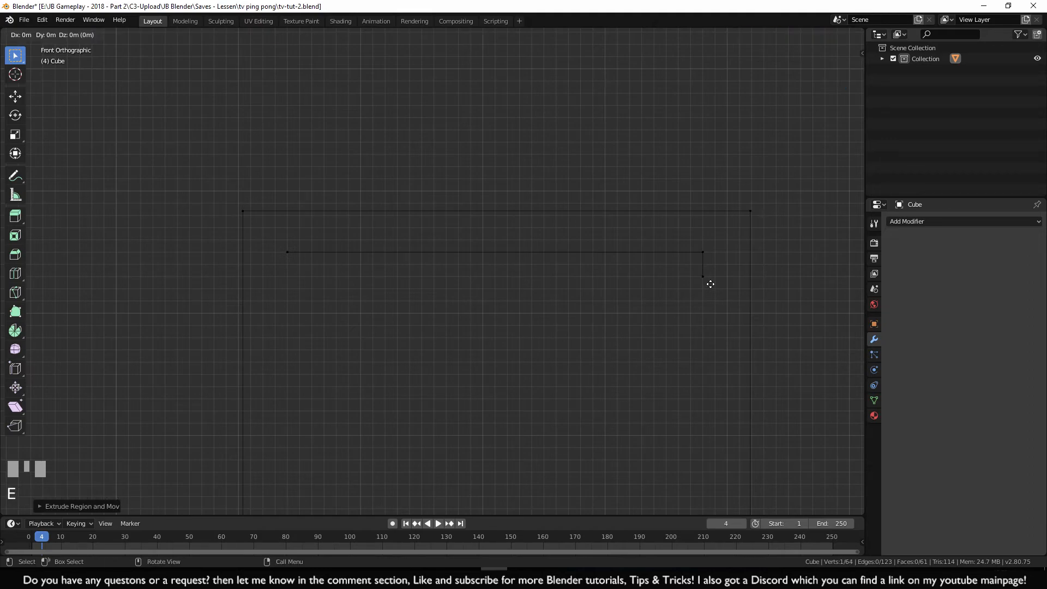
left_click(295, 284, "ctrl")
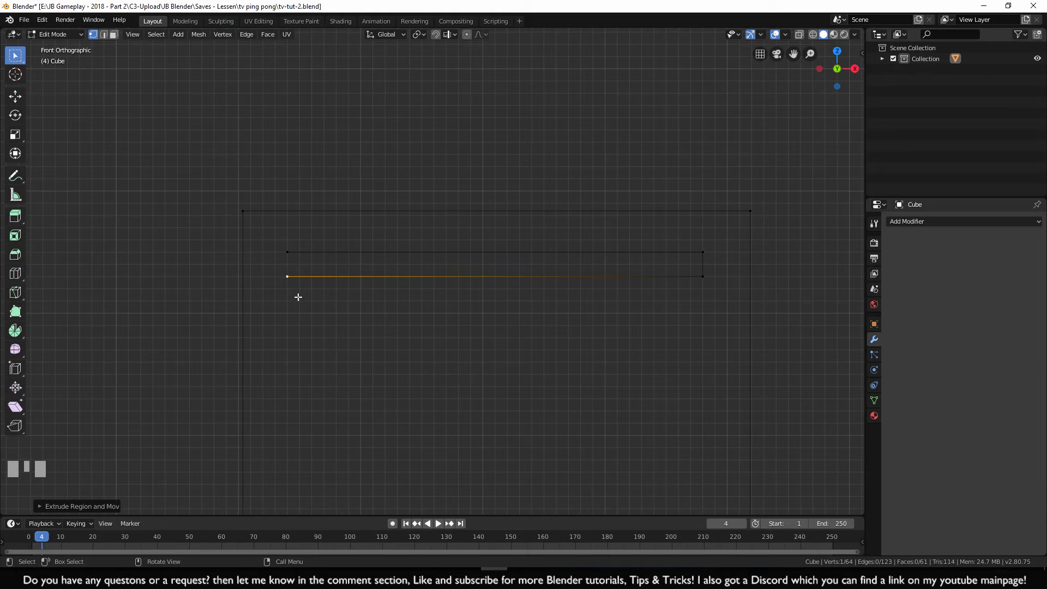
left_click(287, 252, "shift")
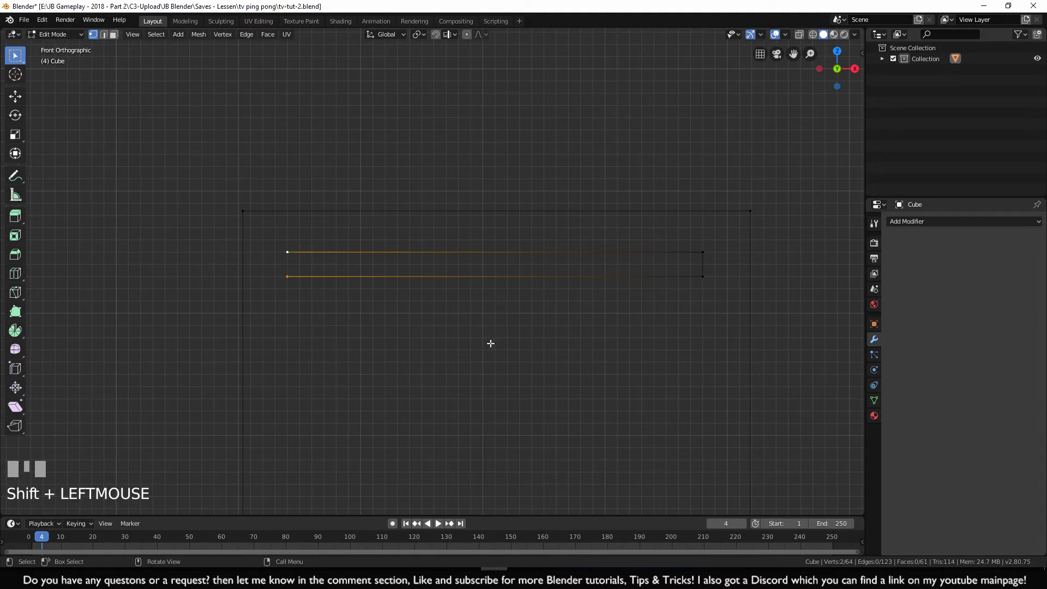
key("f")
Select the slot outline's four vertices and examine their depth alignment with the panel border in the right side view
scroll(428, 326, "down", 2)
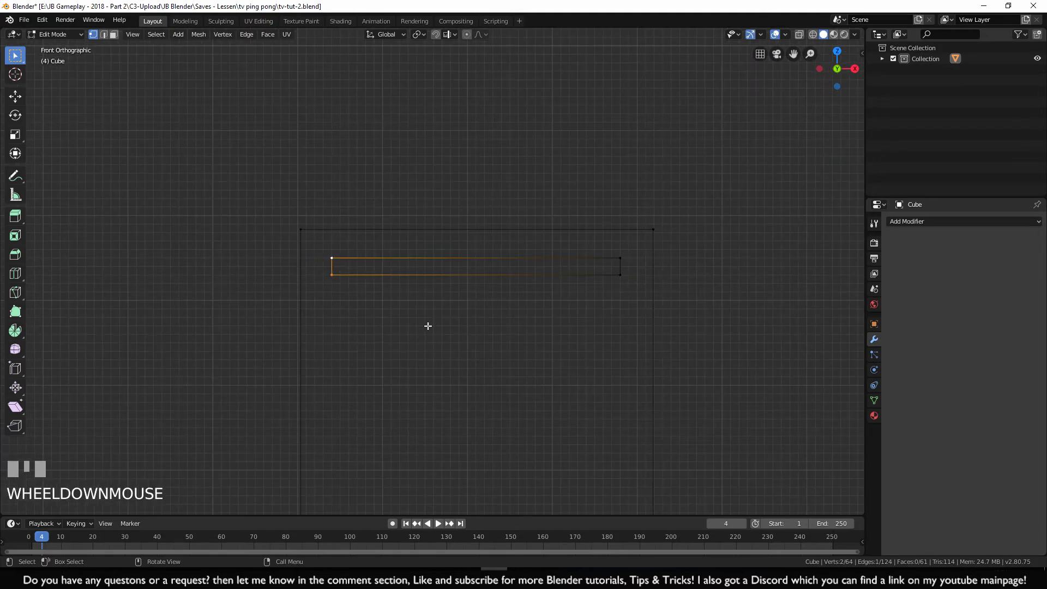
scroll(506, 330, "up", 2)
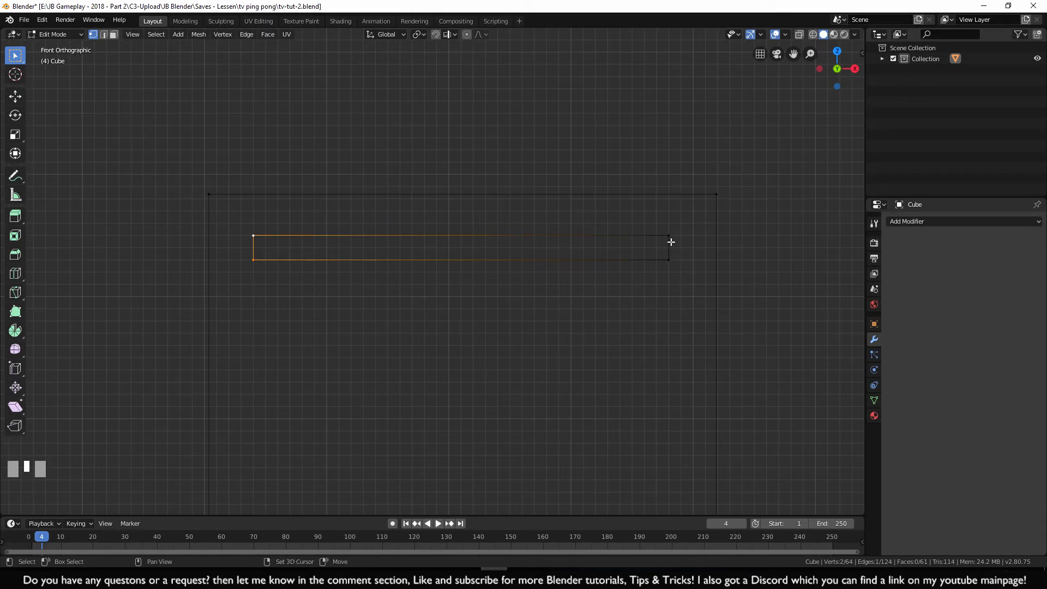
left_click(667, 260, "shift")
scroll(665, 263, "down", 1, "shift")
scroll(665, 267, "down", 3)
key("KP_3")
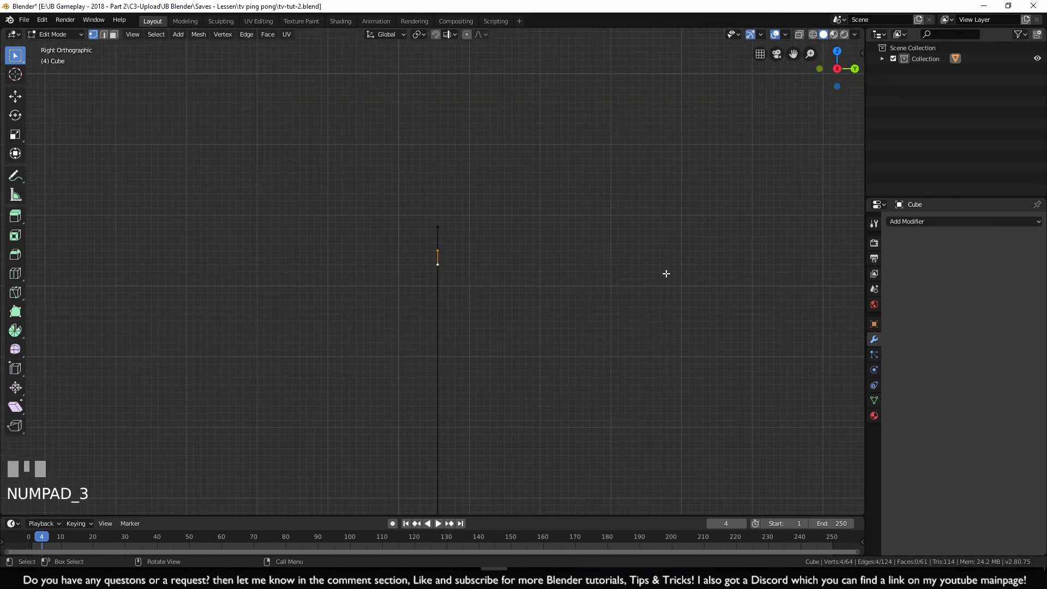
scroll(665, 273, "up", 5)
middle_click_drag(665, 273, 635, 222, "shift")
scroll(603, 299, "up", 2)
scroll(464, 268, "up", 2)
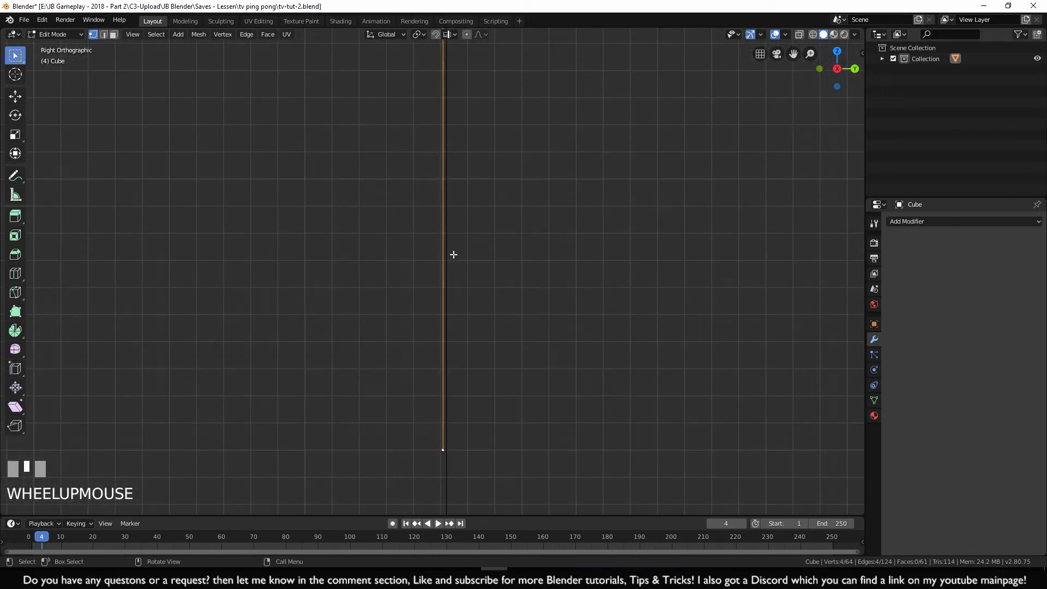
scroll(453, 255, "down", 5)
middle_click_drag(493, 383, 504, 263, "shift")
Scale all visible panel and slot vertices to 0 along Y so they share one plane, and check the alignment up close
key("a")
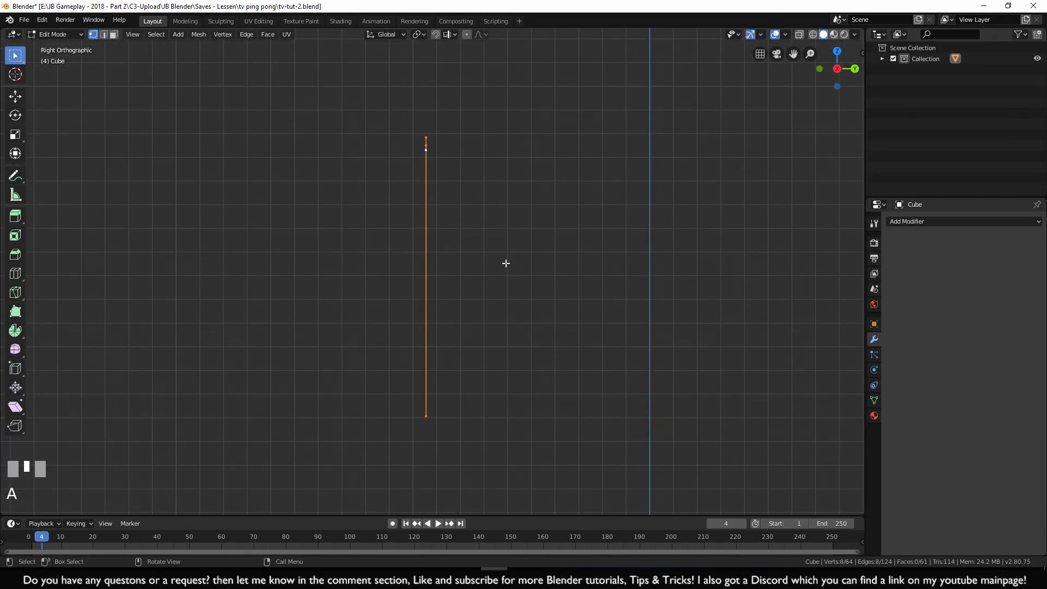
key("s")
key("y")
type("0")
left_click(502, 310)
middle_click_drag(463, 177, 476, 292, "shift")
scroll(495, 352, "up", 5)
middle_click_drag(495, 353, 527, 230, "shift")
scroll(547, 349, "up", 4)
scroll(509, 234, "up", 5)
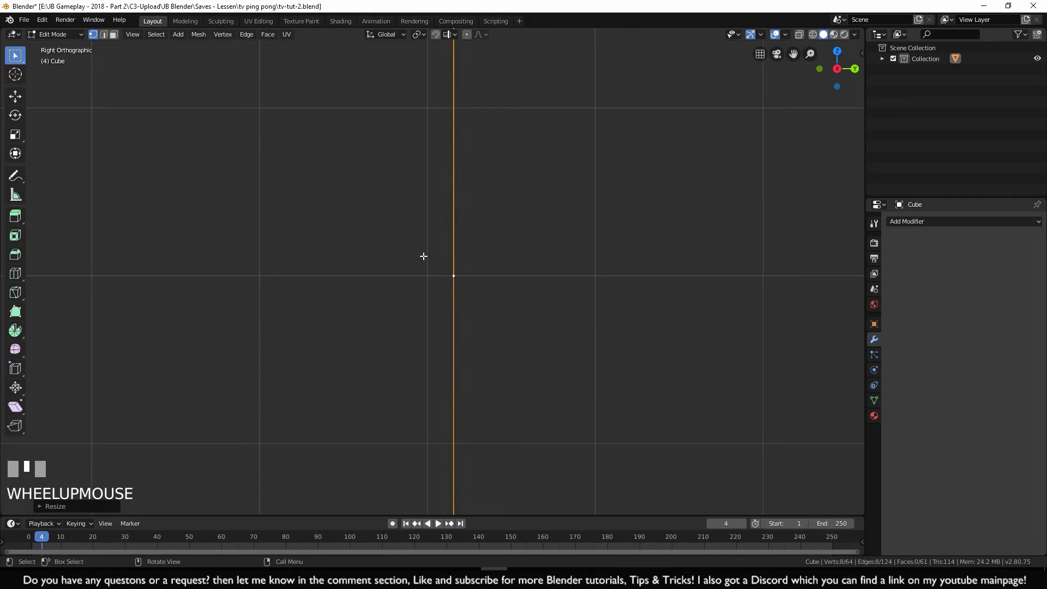
Extrude only the slot outline a short distance back into the TV and fill its rear opening with a face
scroll(447, 255, "down", 3)
key("KP_1")
scroll(469, 276, "down", 4)
left_click(495, 301)
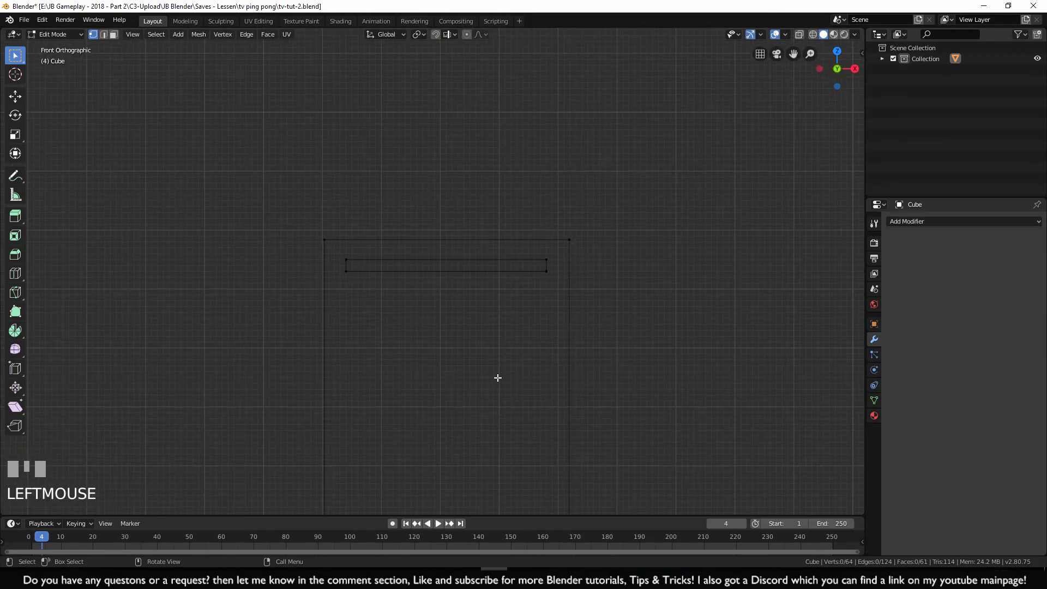
left_click_drag(341, 255, 563, 285)
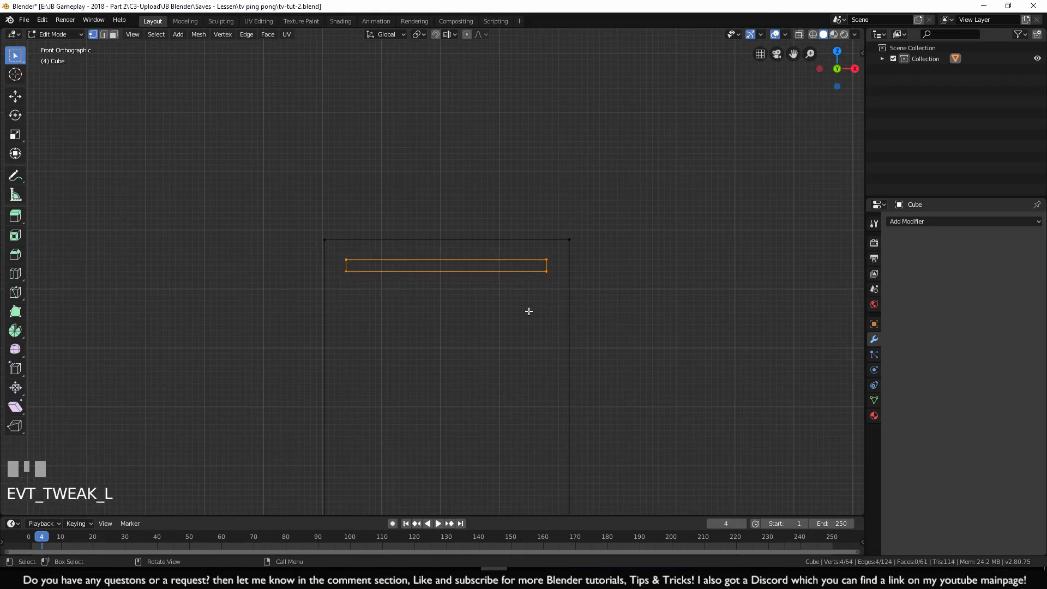
key("KP_3")
scroll(528, 311, "up", 5)
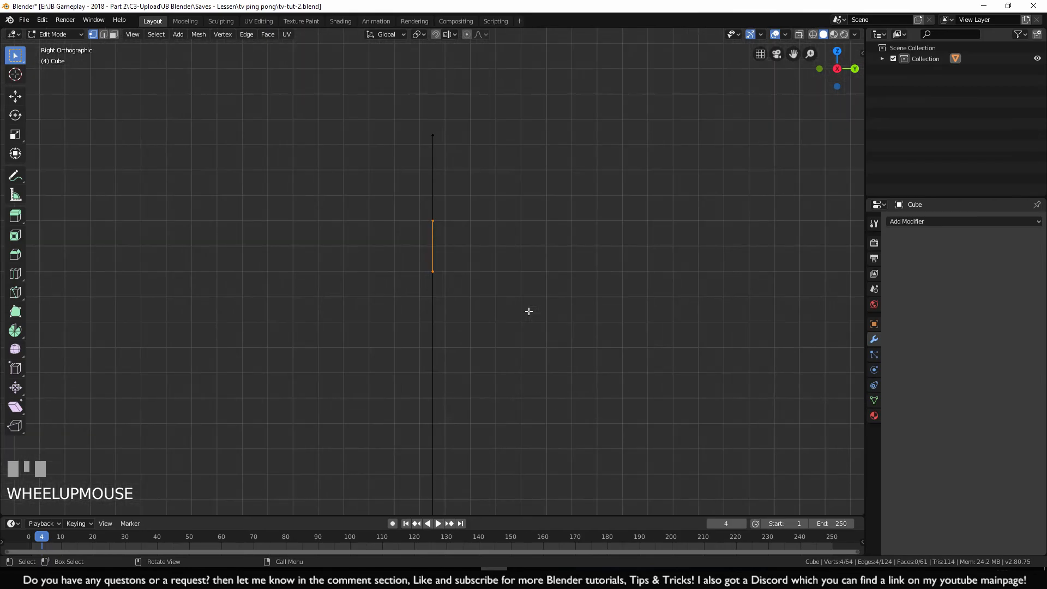
key("e")
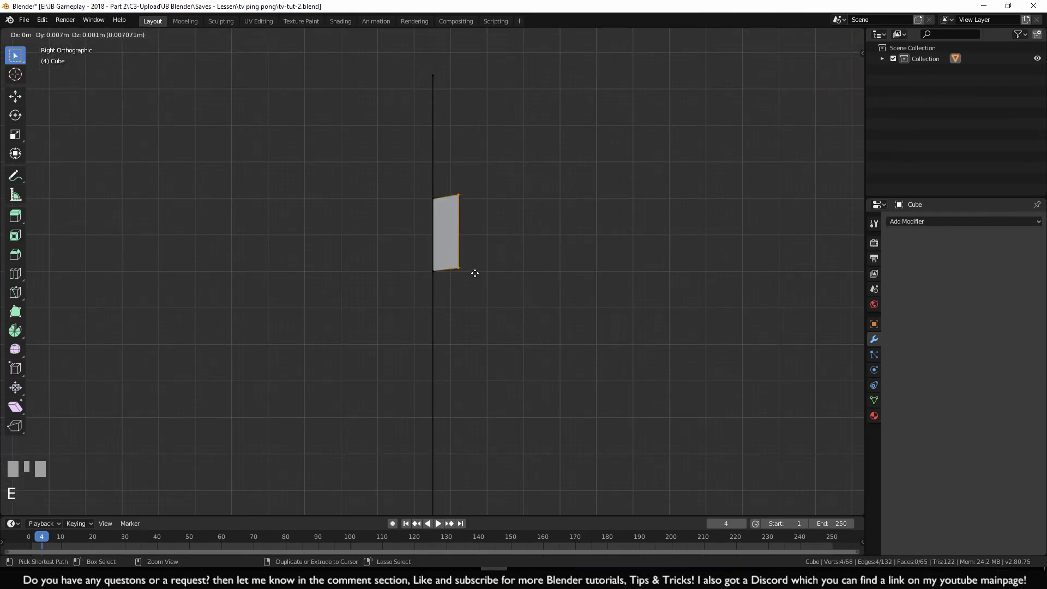
left_click(482, 274, "ctrl")
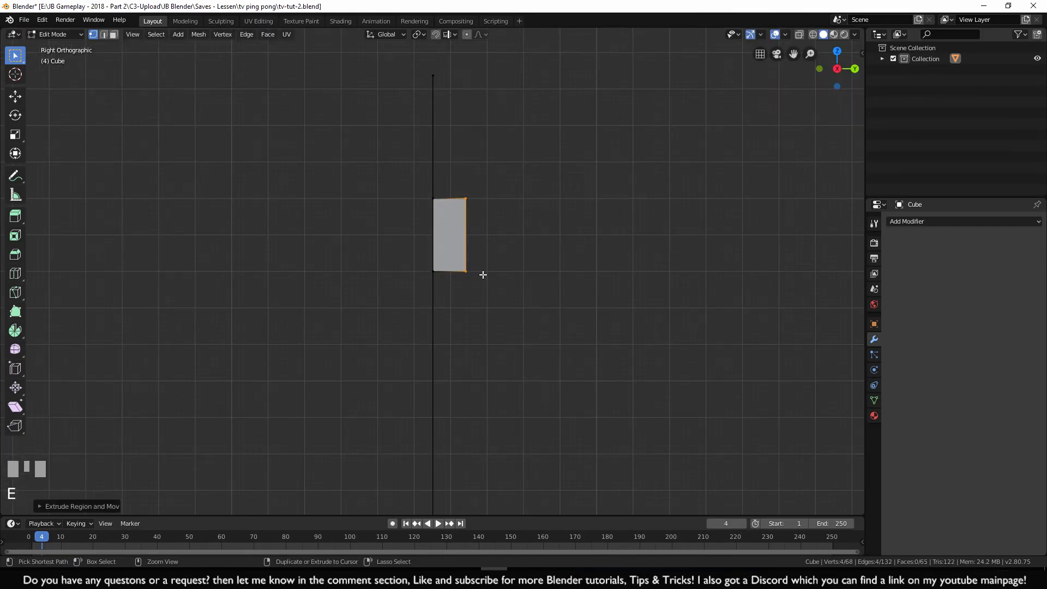
middle_click_drag(482, 306, 467, 305, "shift")
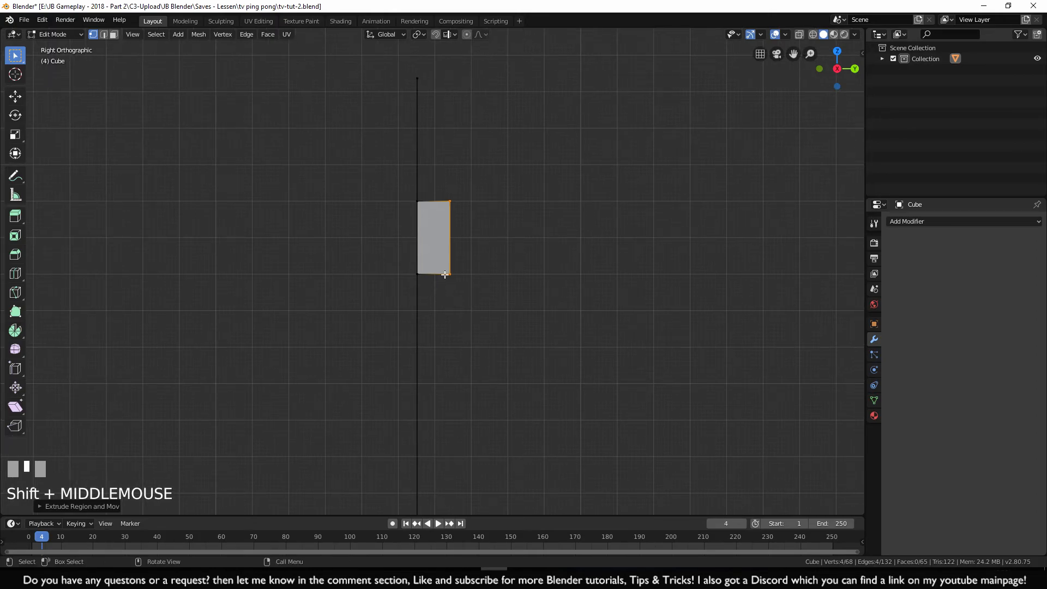
scroll(584, 295, "down", 4)
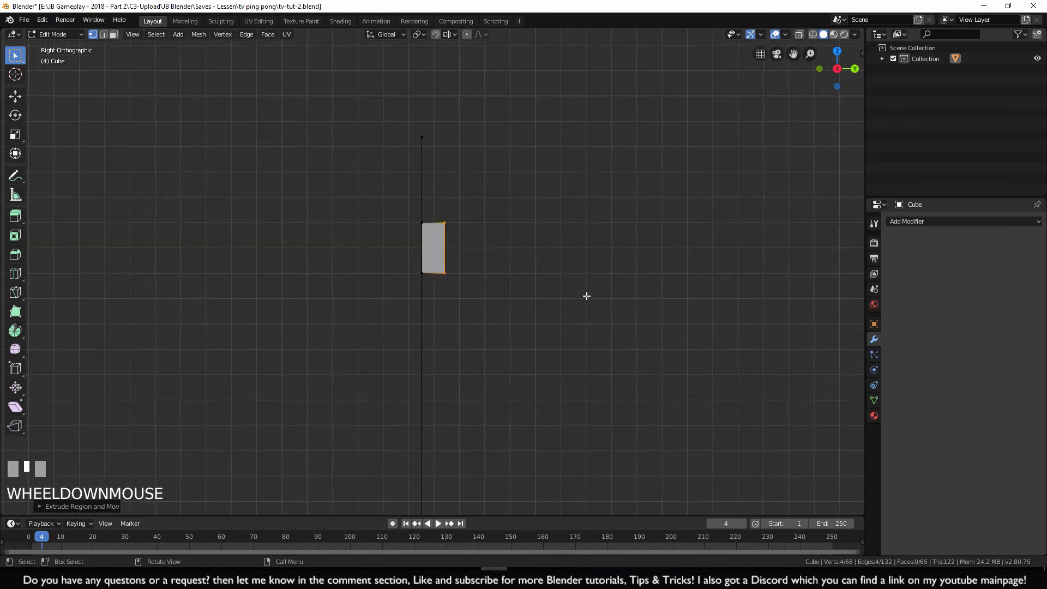
middle_click_drag(576, 309, 561, 308)
key("f")
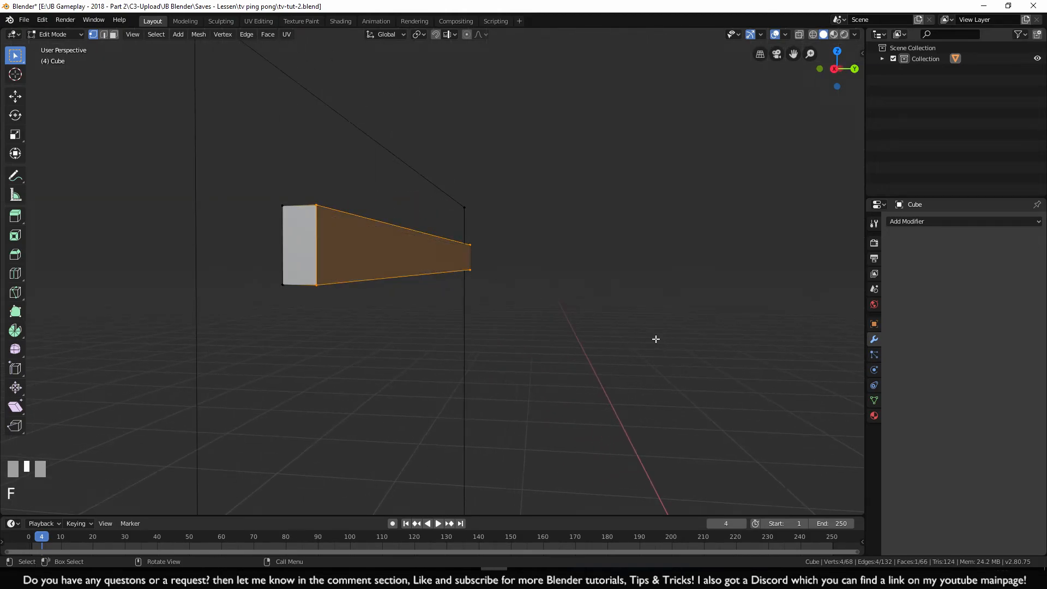
Add one loop cut around the extruded slot, midway along its depth
key("KP_3")
scroll(648, 340, "up", 6)
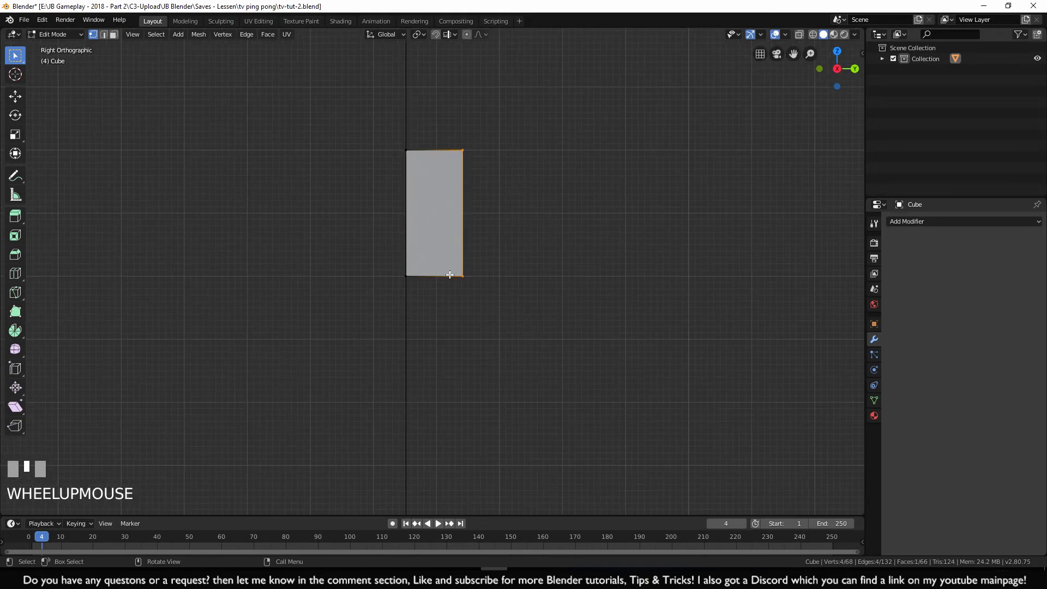
key("ctrl+r")
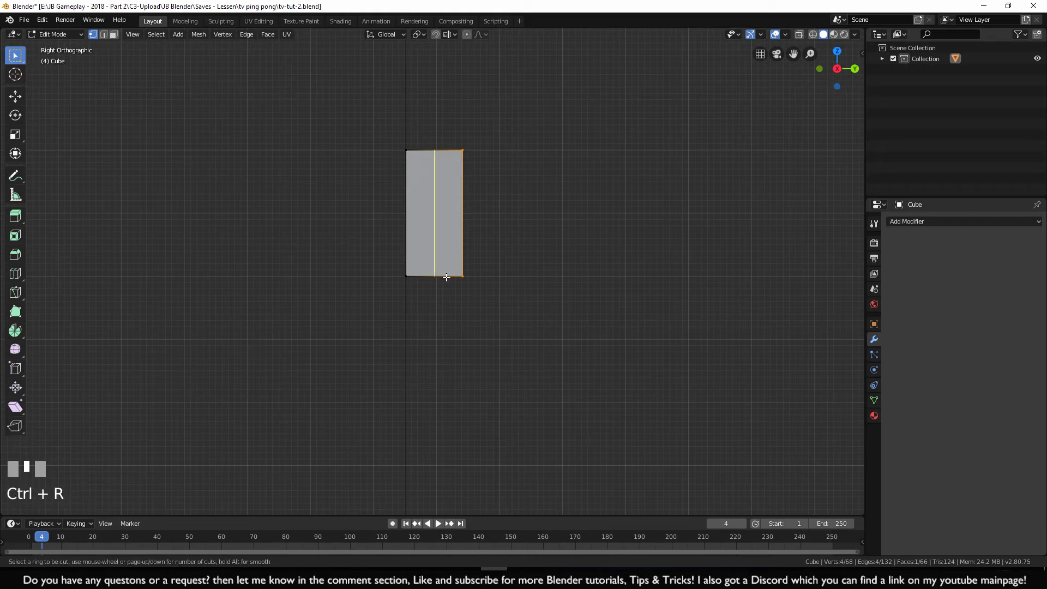
left_click(446, 276)
left_click(517, 325)
scroll(577, 352, "down", 3)
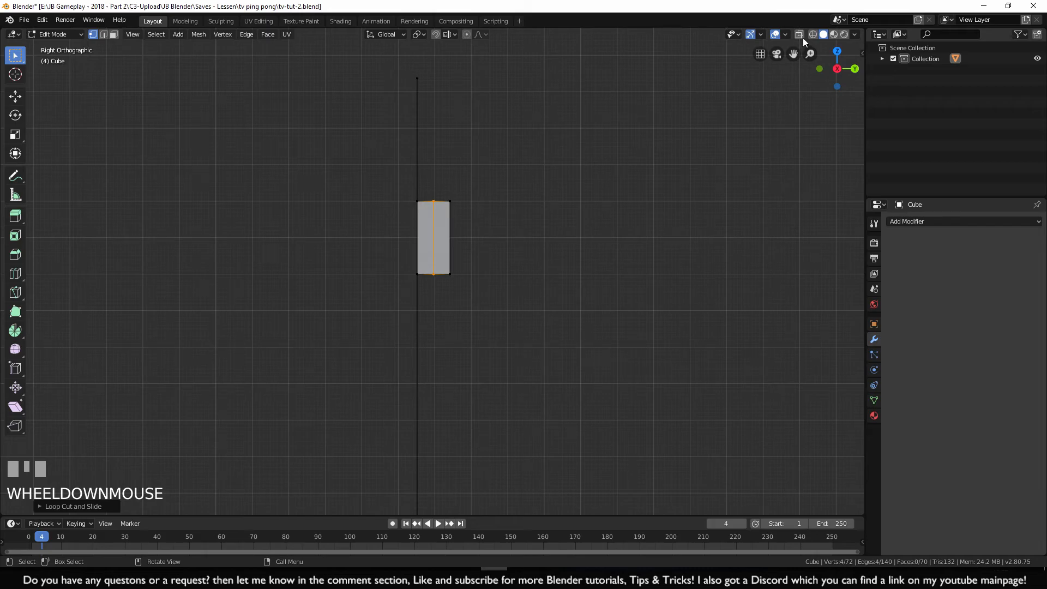
Extrude the lower rear edge of the slot, from its middle loop to its back, straight down about 0.006 m
left_click(614, 304)
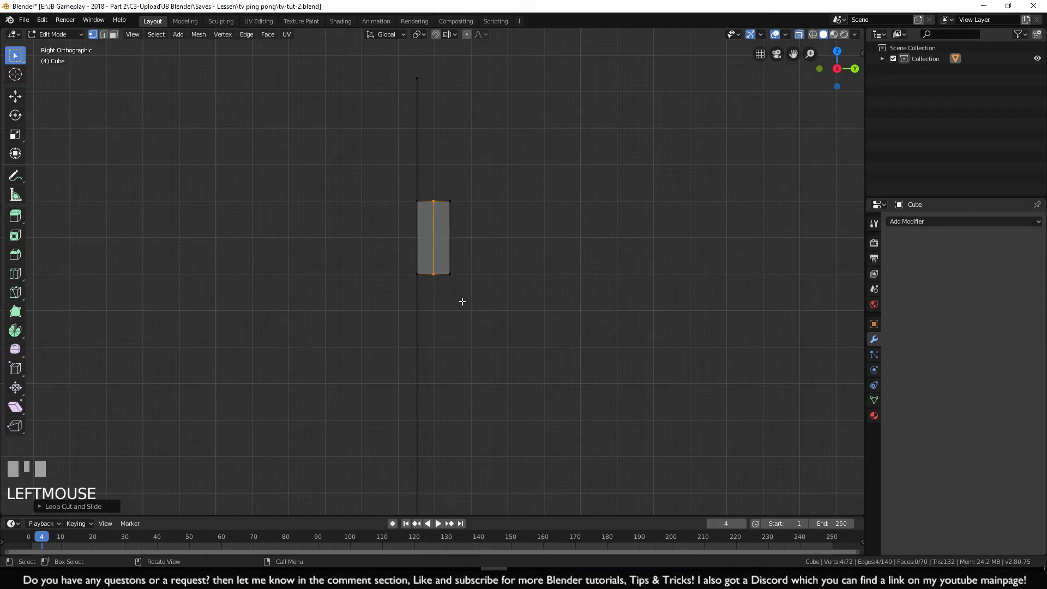
left_click_drag(470, 298, 426, 266)
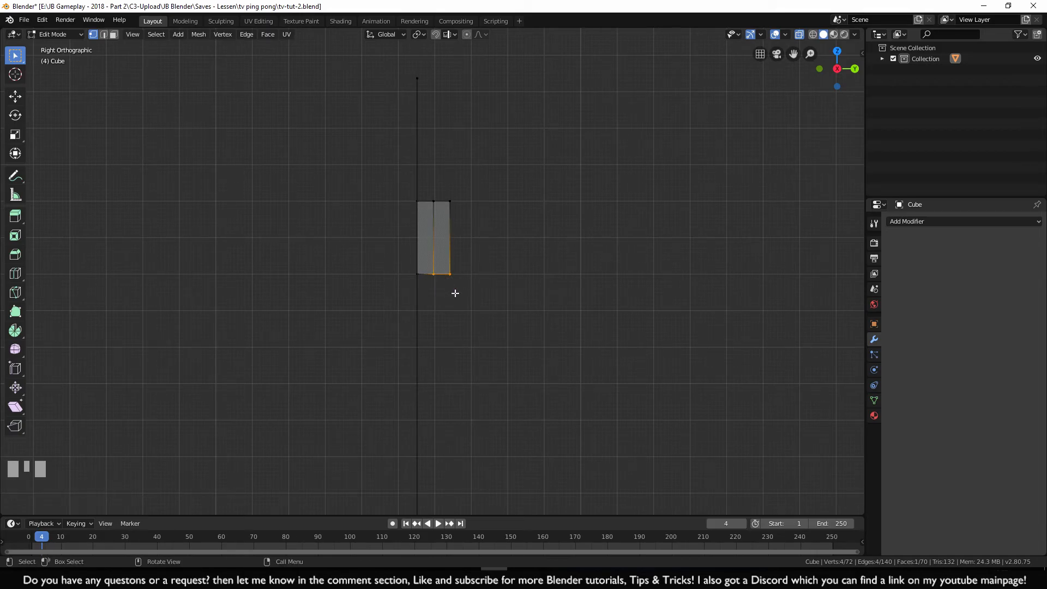
scroll(452, 289, "up", 4)
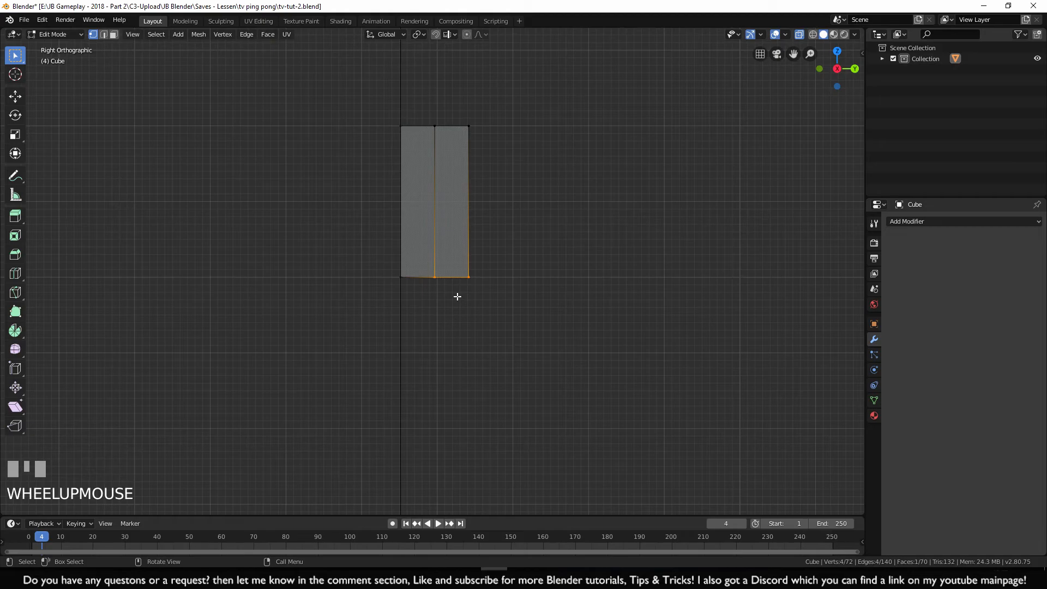
key("e")
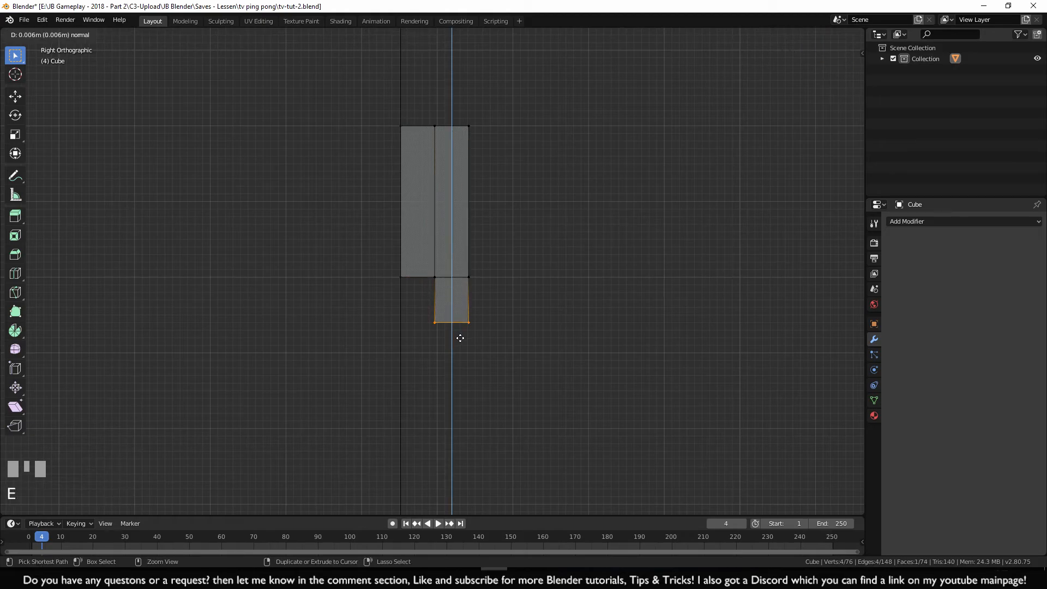
left_click(460, 338, "ctrl")
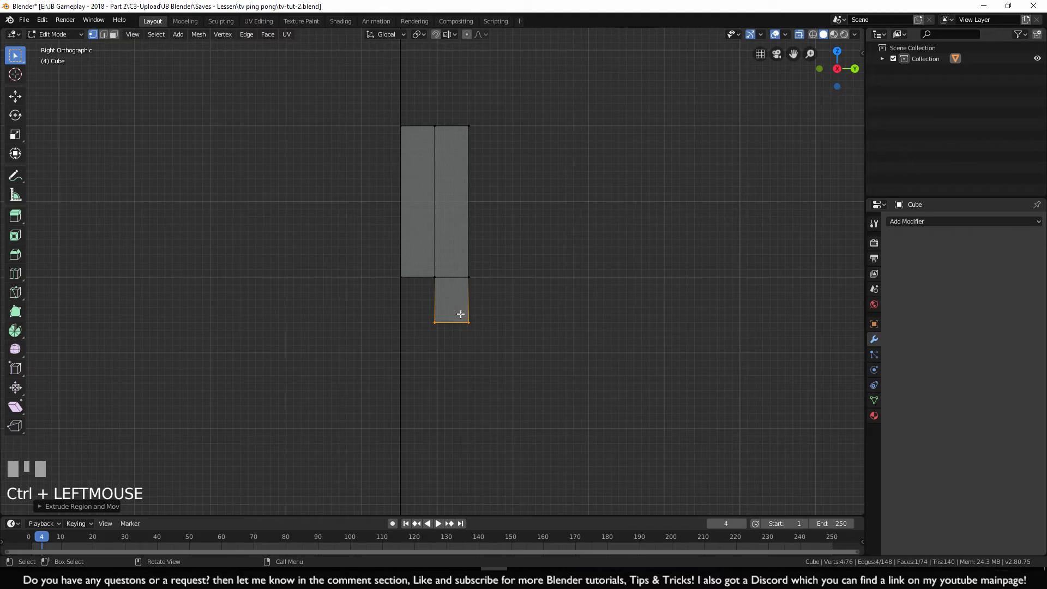
Delete only the bottom face of the new downward extrusion, keeping its edges, and restore solid display
scroll(493, 338, "down", 4)
middle_click_drag(474, 334, 490, 348)
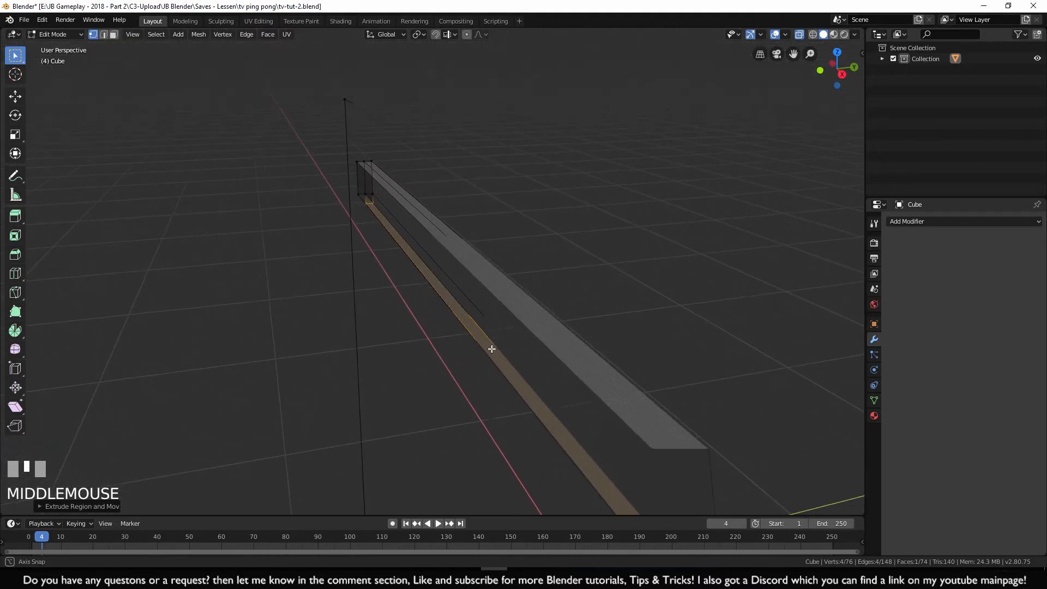
scroll(491, 348, "down", 3)
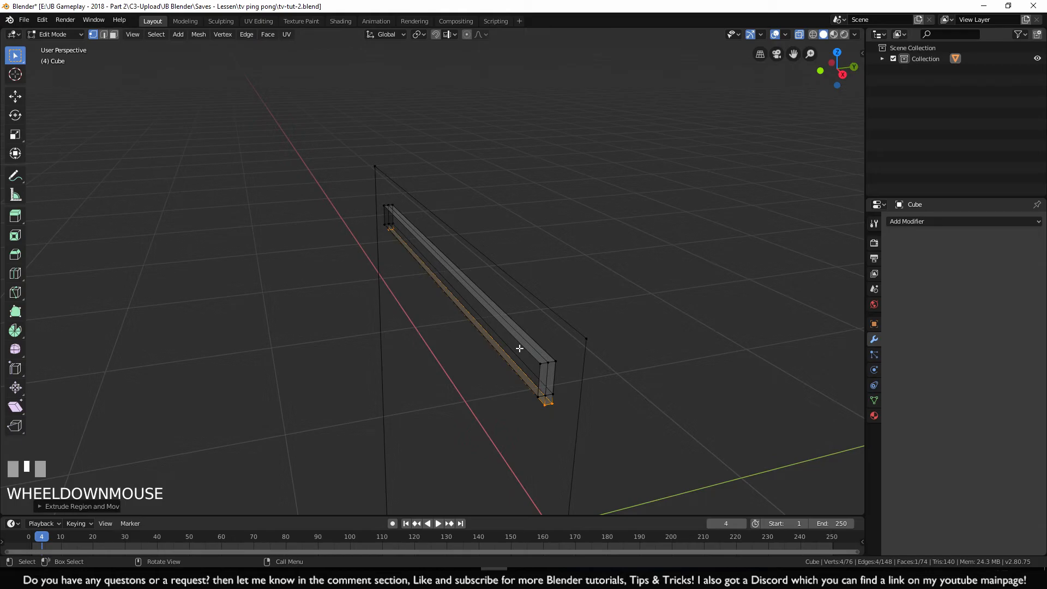
key("x")
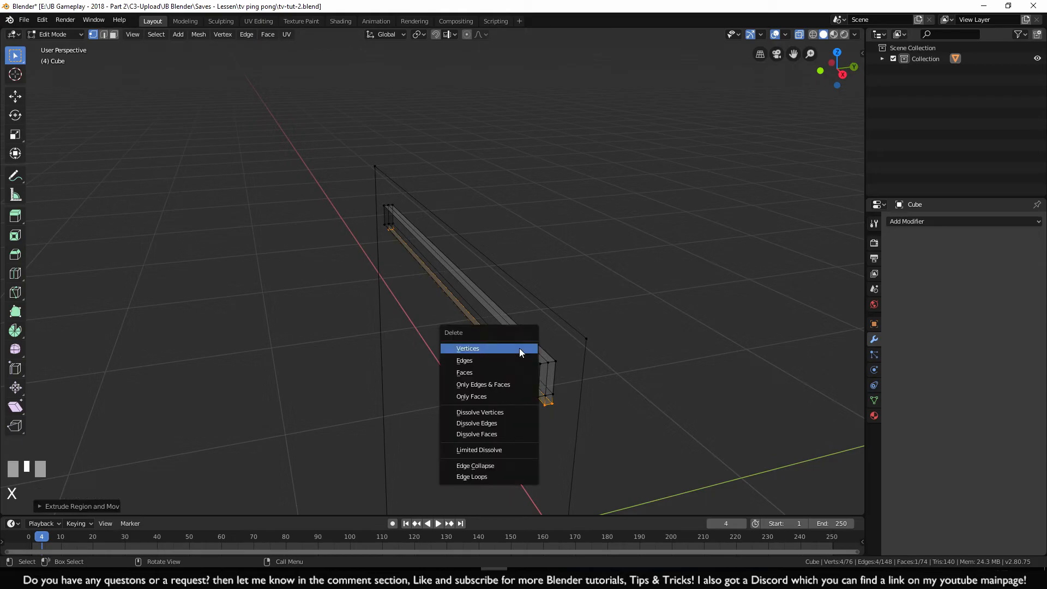
left_click(492, 396)
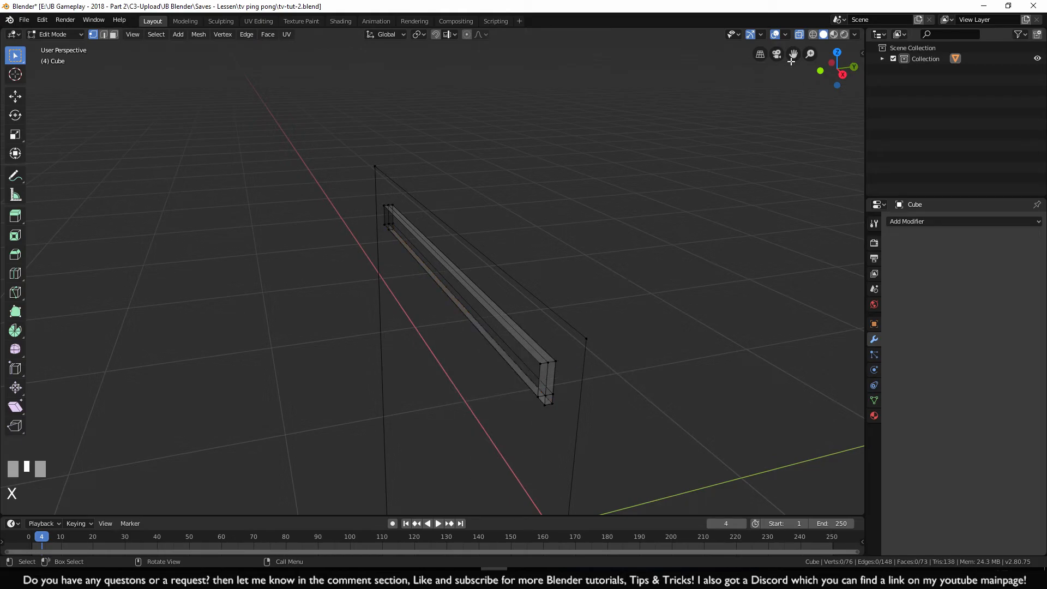
left_click(799, 35)
Extrude the slot's lower front edge straight down along Z by about half the slot's height, forming an overhanging lip
middle_click_drag(572, 197, 576, 197)
middle_click_drag(587, 365, 532, 443)
middle_click_drag(603, 404, 378, 265)
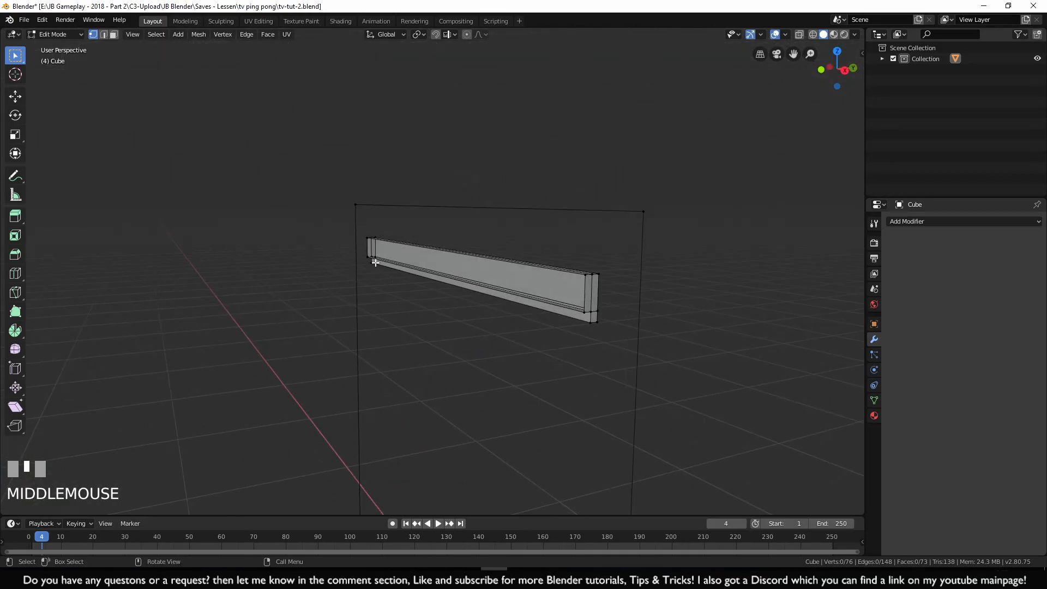
left_click(366, 257, "shift")
left_click(582, 316, "shift")
key("KP_3")
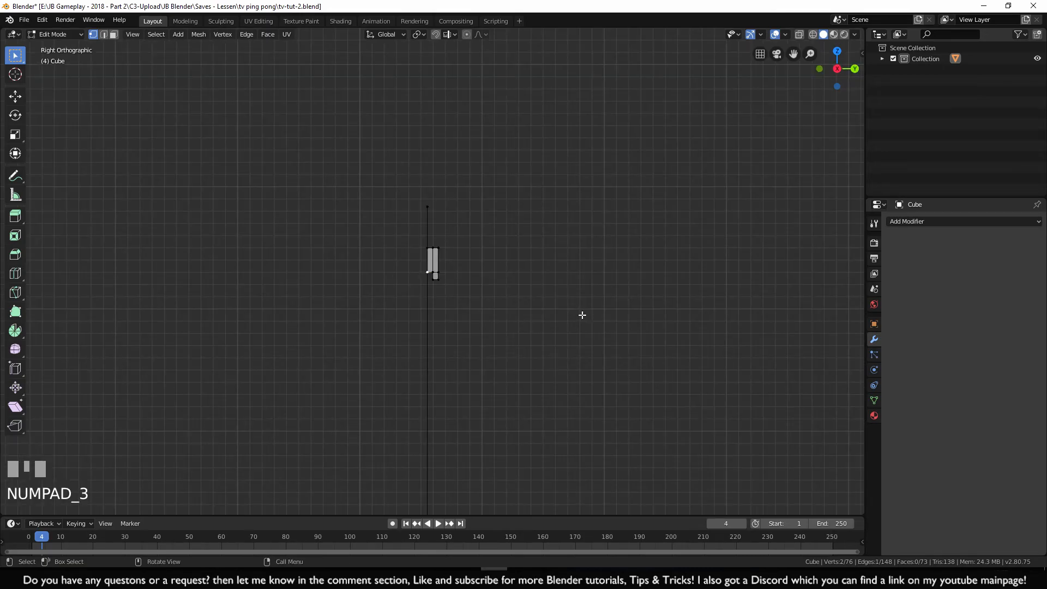
scroll(420, 285, "up", 8)
key("e")
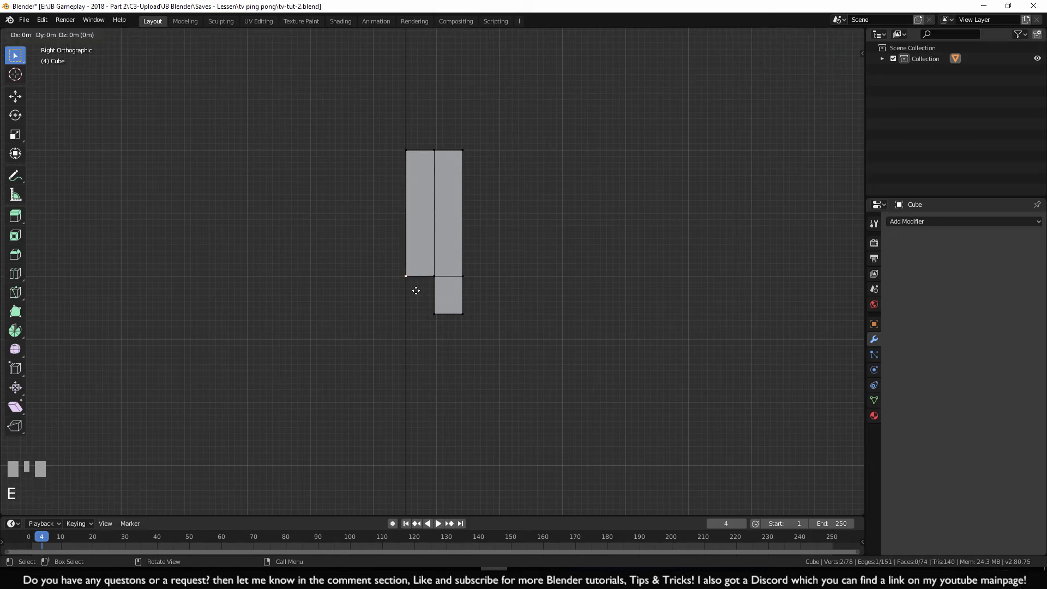
key("z")
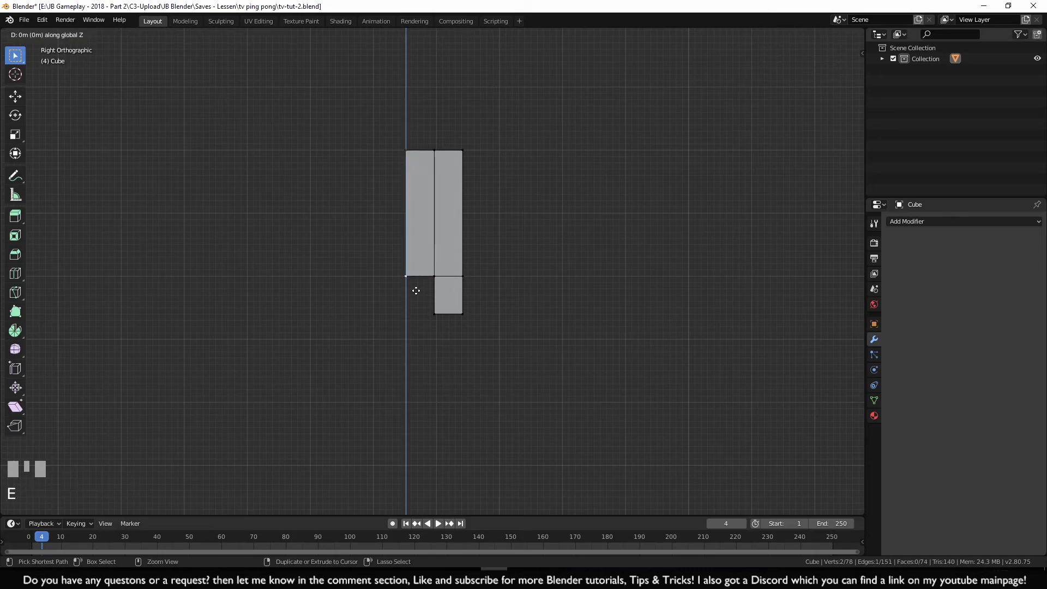
left_click(421, 353, "ctrl")
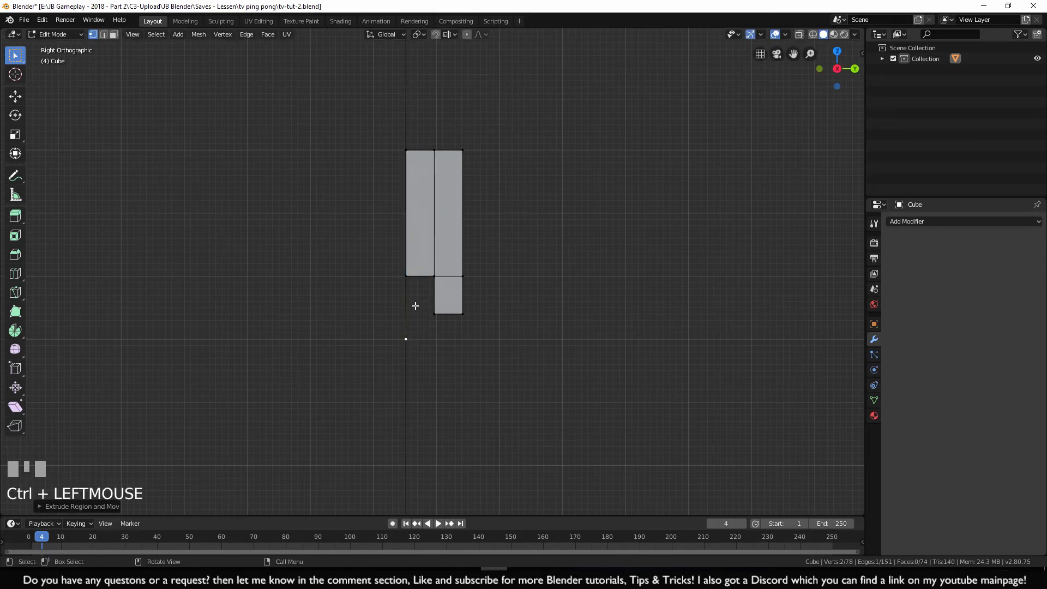
Select the complete slat geometry inside the panel border and duplicate it directly below the original in the front view
scroll(561, 409, "down", 4)
middle_click_drag(504, 360, 519, 362)
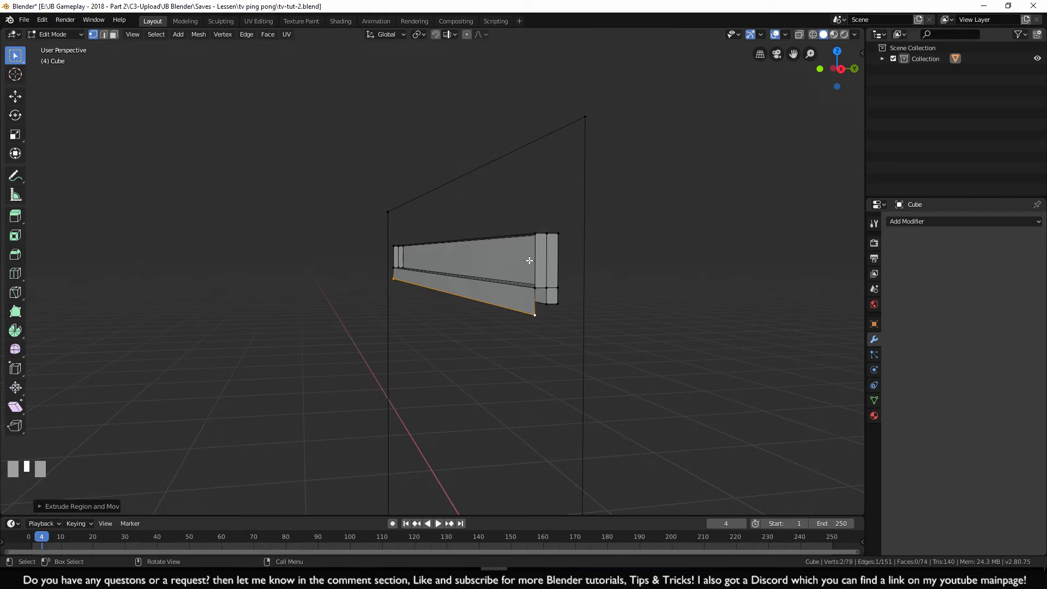
left_click(799, 34)
left_click_drag(388, 229, 577, 323)
left_click(799, 34)
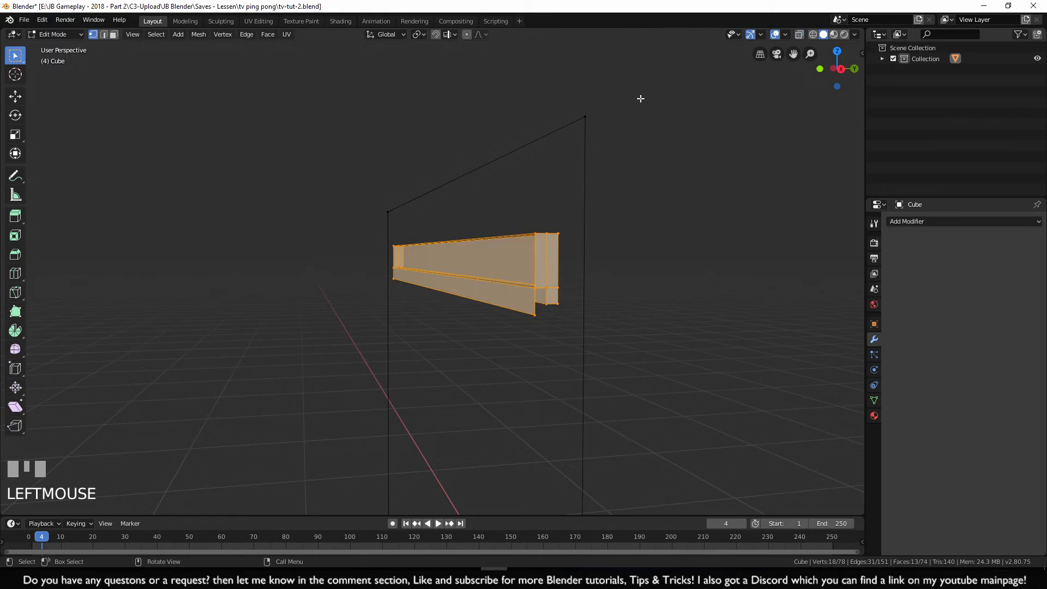
scroll(436, 355, "down", 2)
scroll(435, 355, "down", 1)
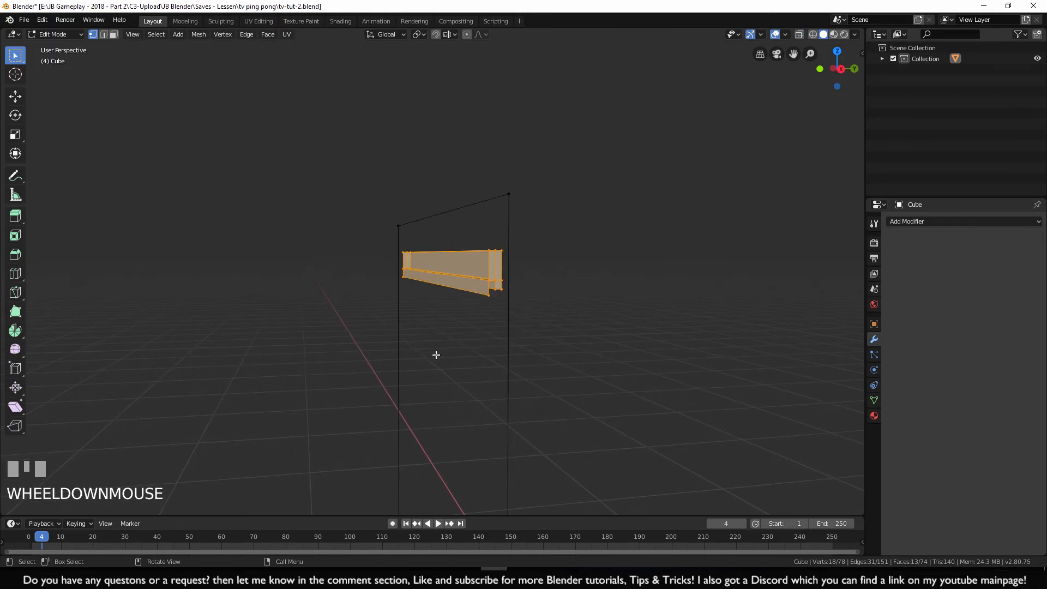
key("KP_1")
scroll(436, 355, "up", 2)
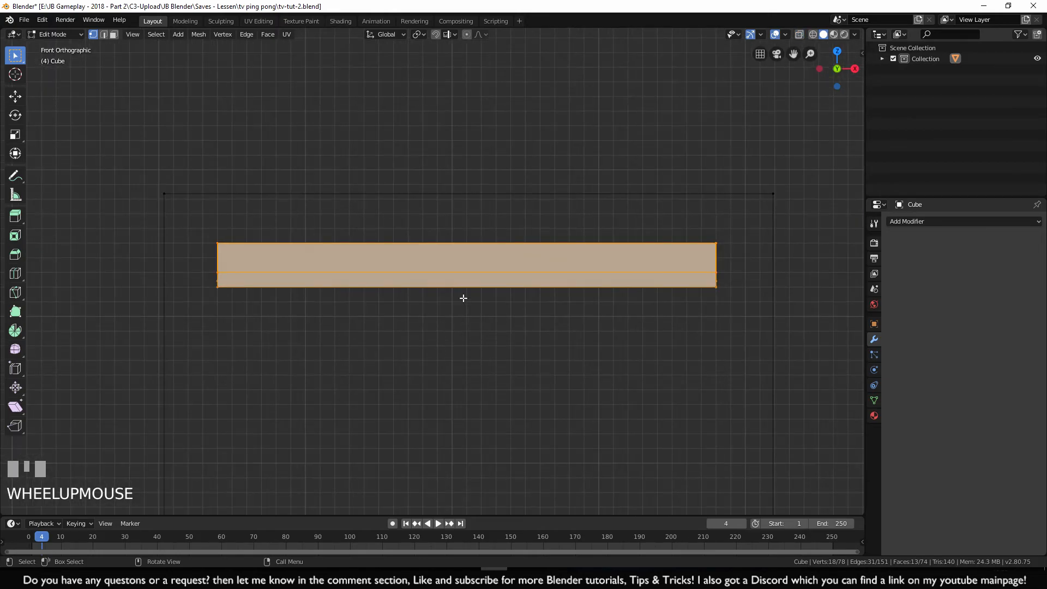
key("shift+d")
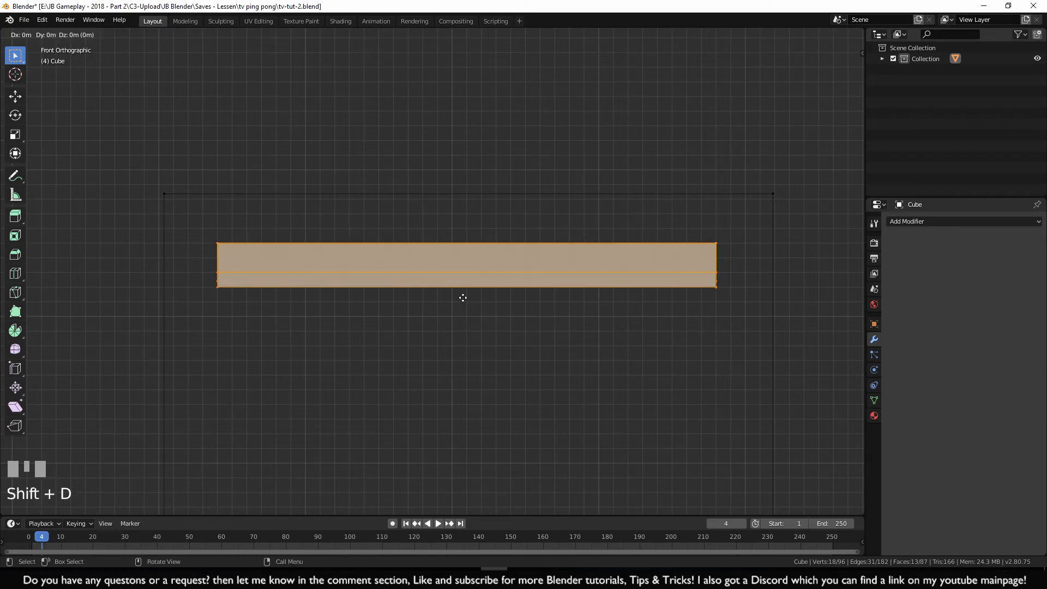
left_click(470, 342, "ctrl")
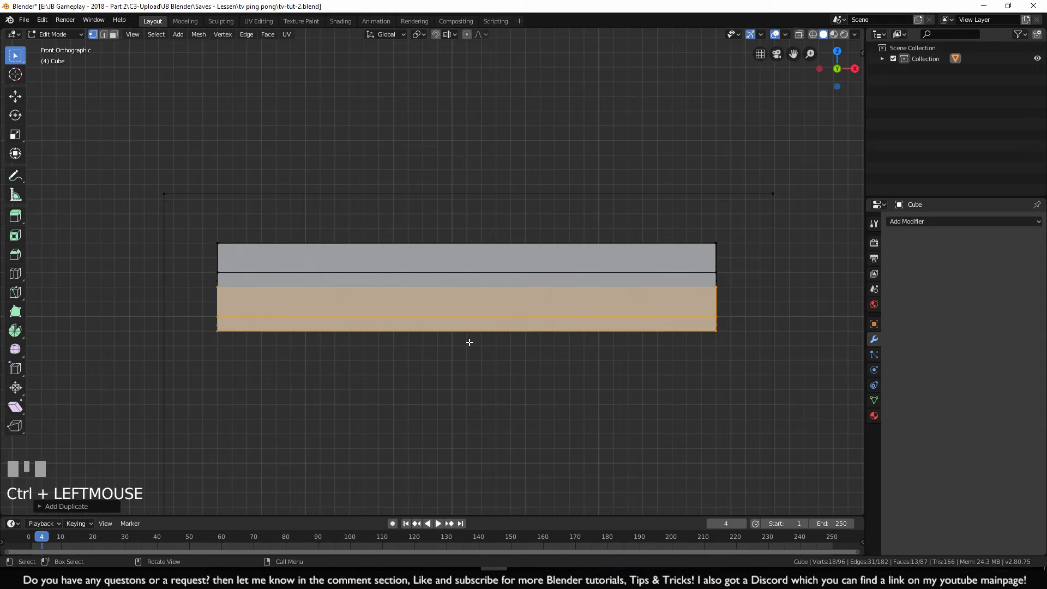
Repeat the slat duplication downward until the stack covers the full height of the panel opening
scroll(469, 342, "down", 9)
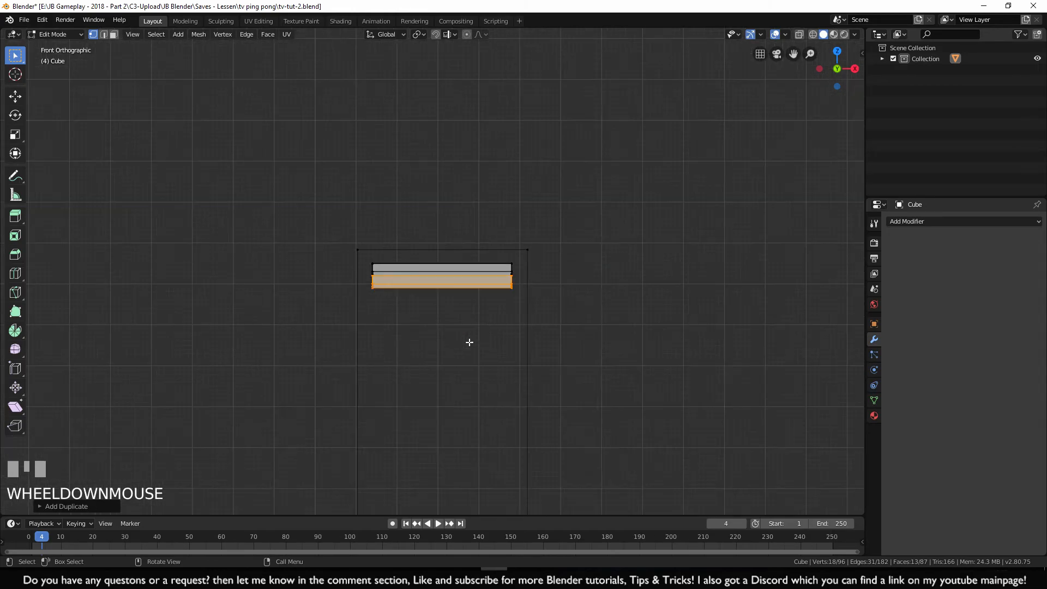
key("shift+r")
key("shift+r")
key("shift+r")
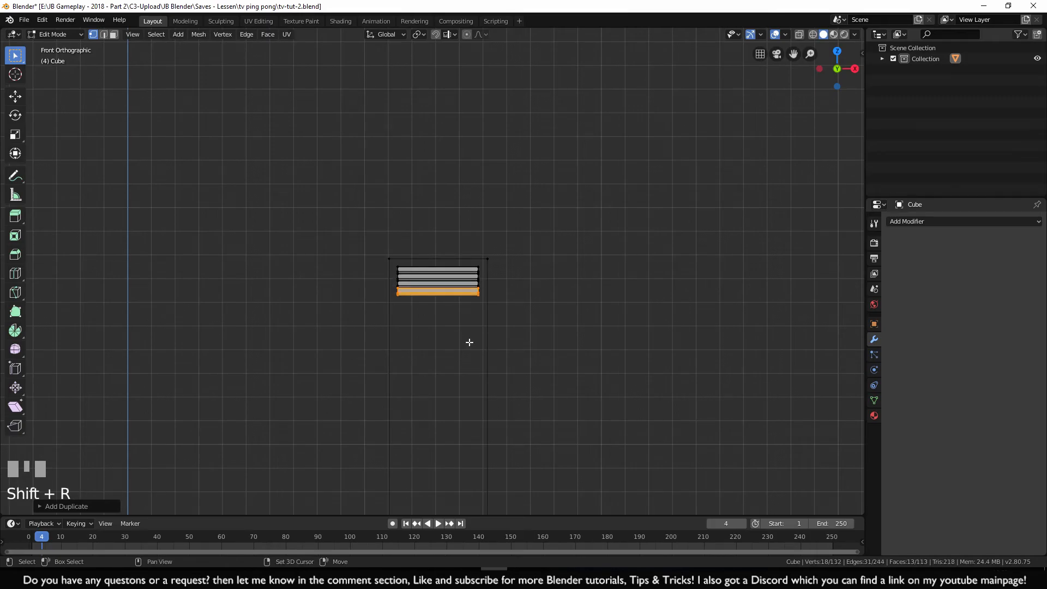
key("shift+r")
key("shift+r")
key("shift+r")
key("shift+r")
key("shift+r")
key("shift+r")
key("shift+r")
key("shift+r")
key("shift+r")
key("shift+r")
key("shift+r")
key("shift+r")
key("shift+r")
key("shift+r")
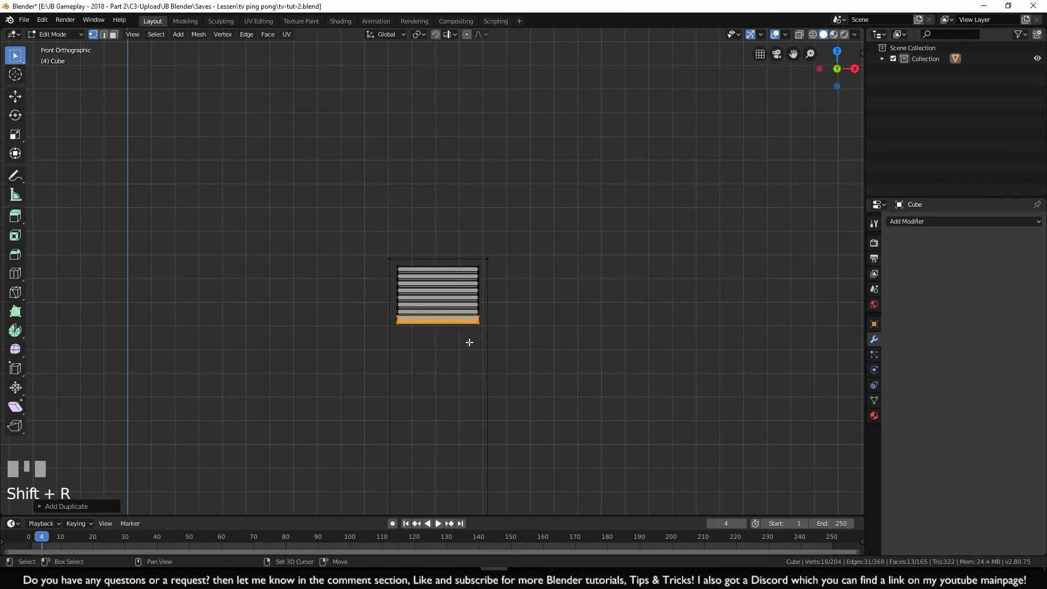
key("shift+r")
key("shift+r")
key("shift+r")
key("shift+r")
key("shift+r")
key("shift+r")
key("shift+r")
key("shift+r")
key("shift+r")
key("shift+r")
key("shift+r")
key("shift+r")
key("shift+r")
key("shift+r")
key("shift+r")
key("shift+r")
key("shift+r")
key("shift+r")
key("shift+r")
key("shift+r")
scroll(469, 342, "down", 2)
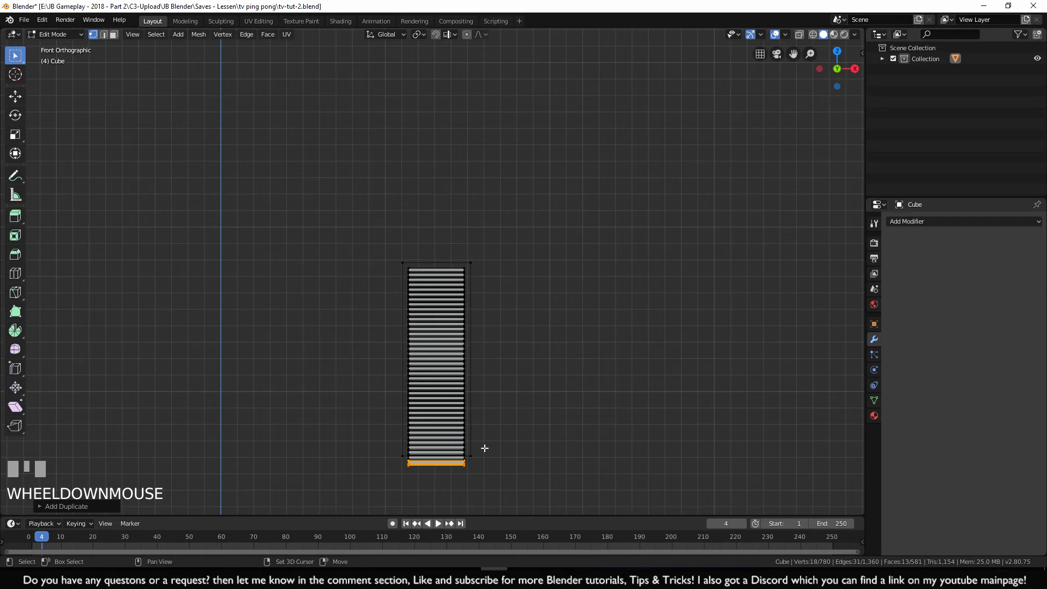
Undo the last three slat duplicates so the stack ends inside the panel's lower border
middle_click_drag(479, 430, 500, 349, "shift")
scroll(499, 349, "up", 2)
scroll(475, 423, "up", 1)
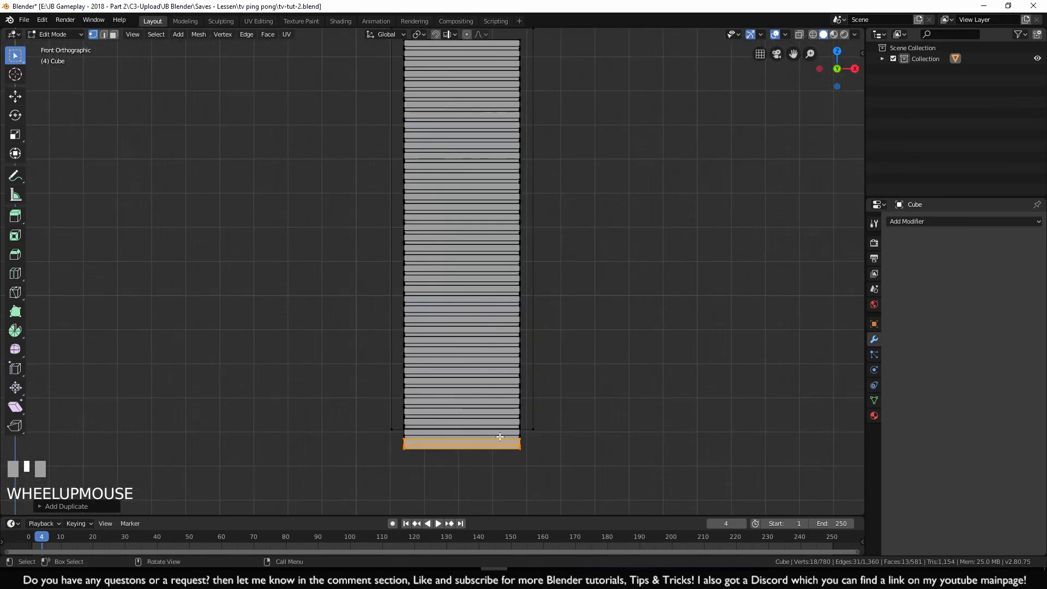
key("ctrl+z")
key("ctrl+z")
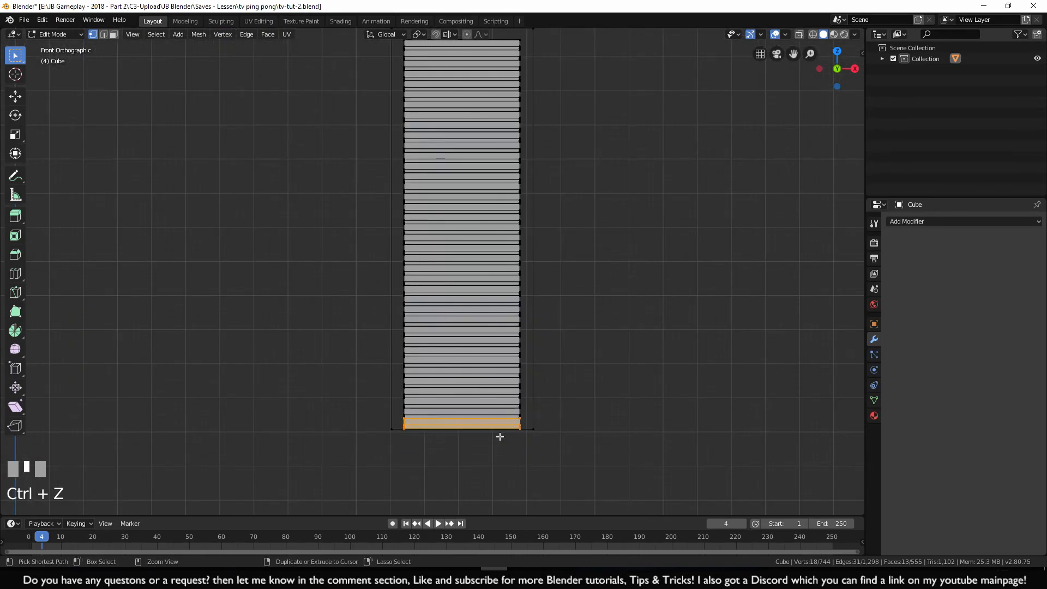
key("ctrl+z")
middle_click_drag(612, 364, 531, 343)
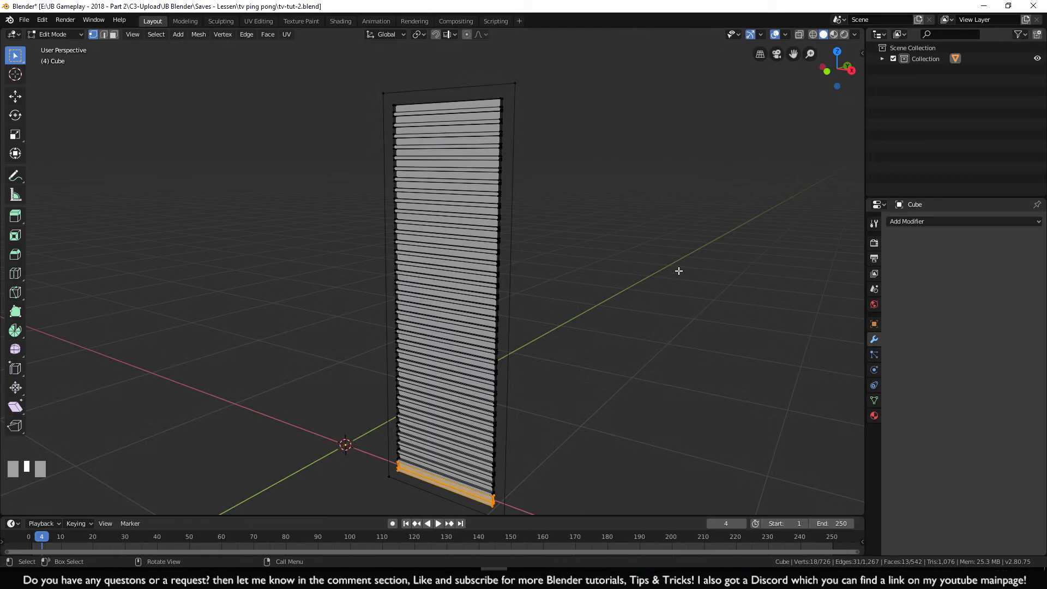
Select all visible panel and slat vertices and merge them by distance
key("a")
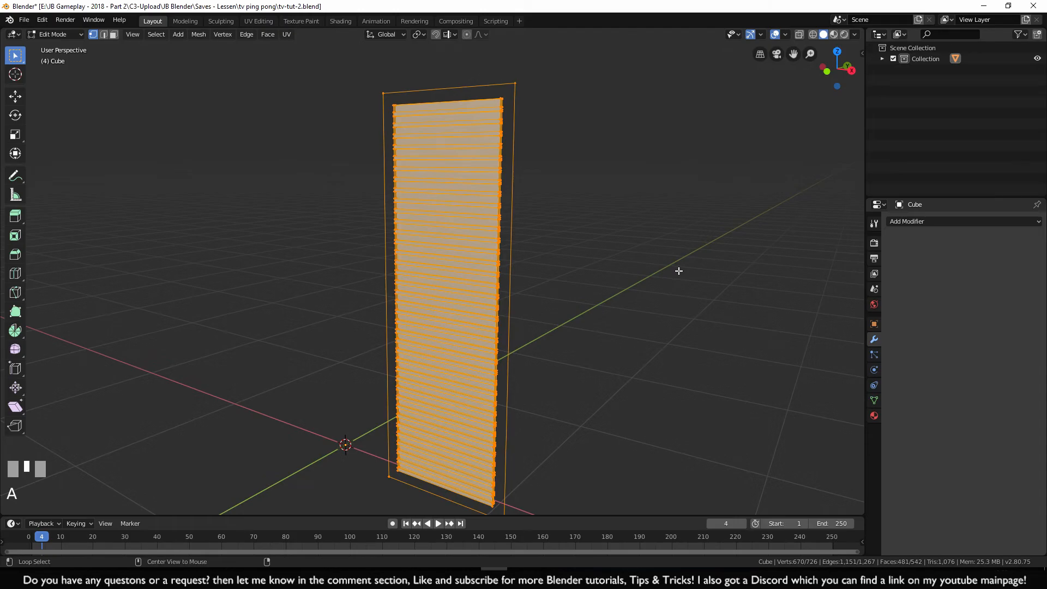
key("alt+m")
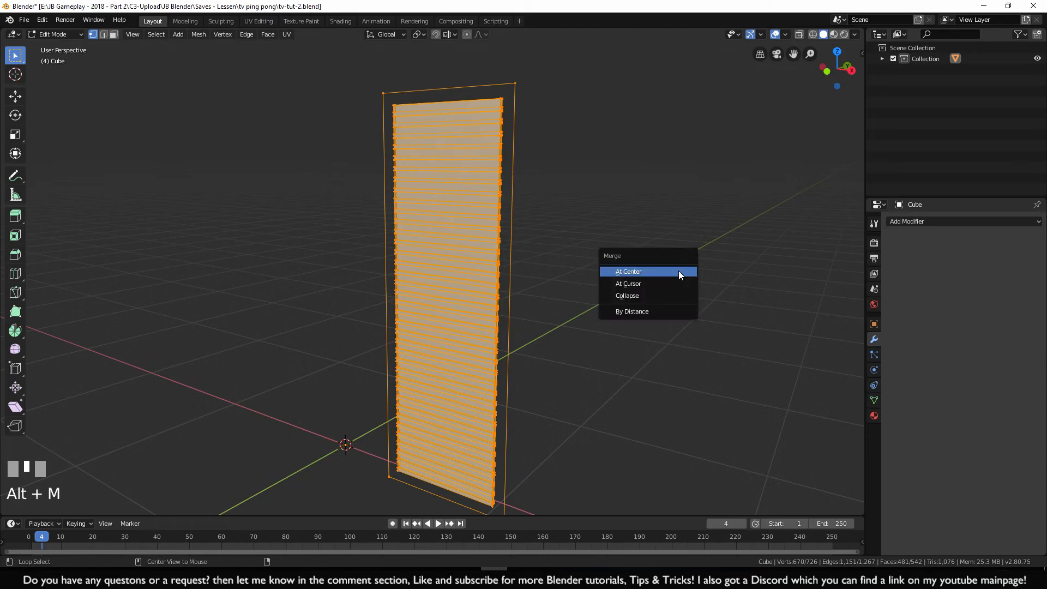
left_click(620, 312)
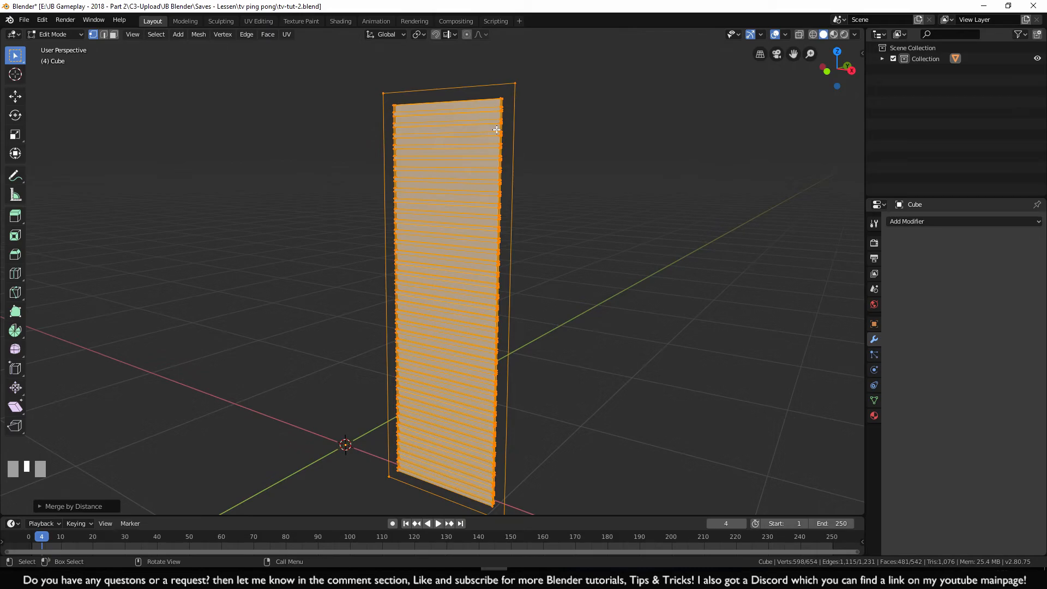
Try a merge distance of 0.0101 m on the slats and set it back to 0.0001 m
left_click(76, 506)
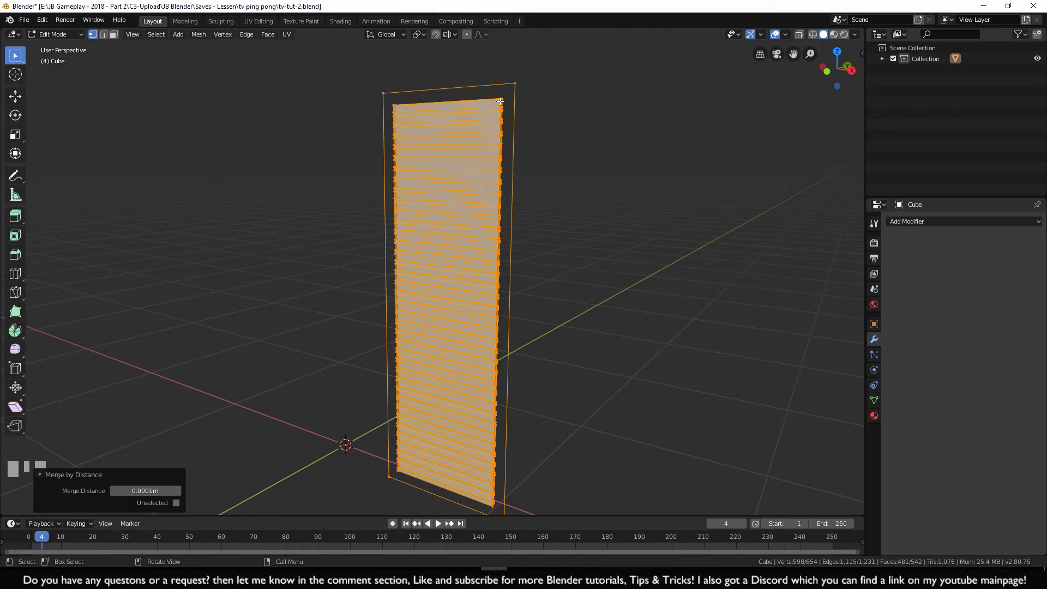
scroll(491, 219, "up", 8)
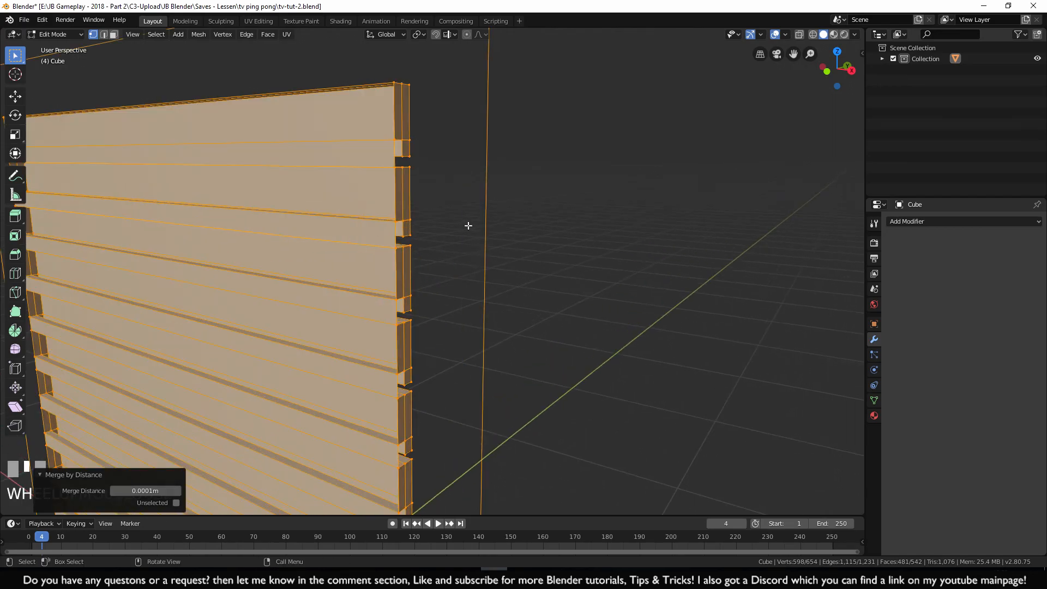
scroll(473, 270, "up", 2)
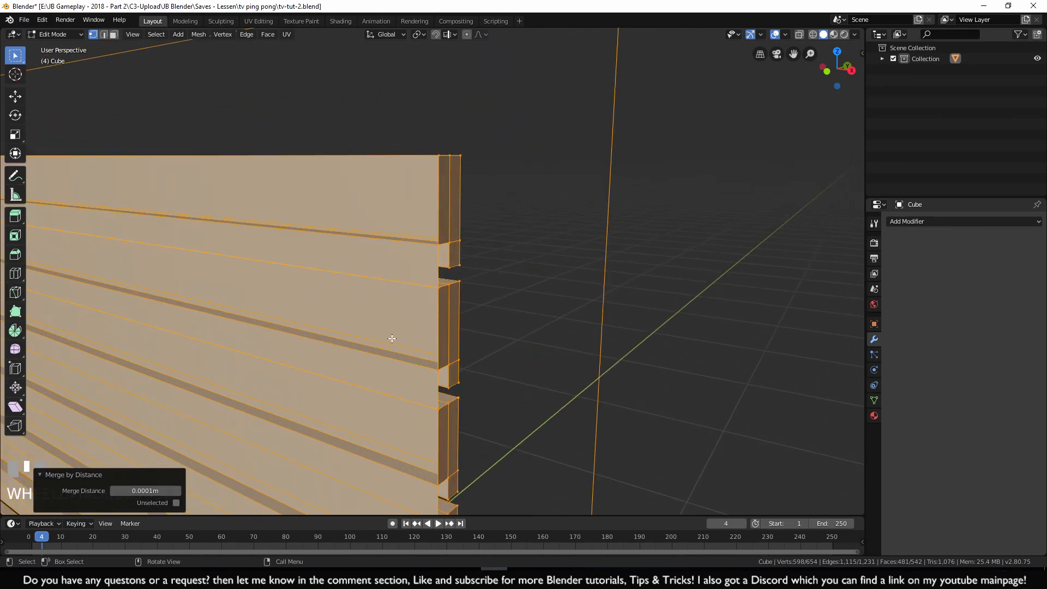
left_click(176, 492)
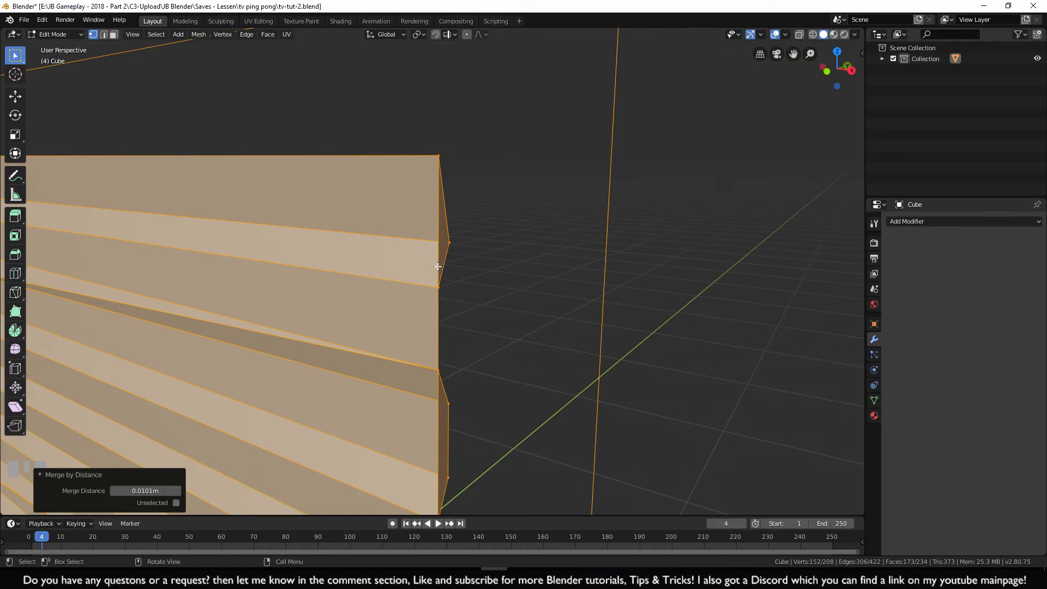
left_click(113, 489)
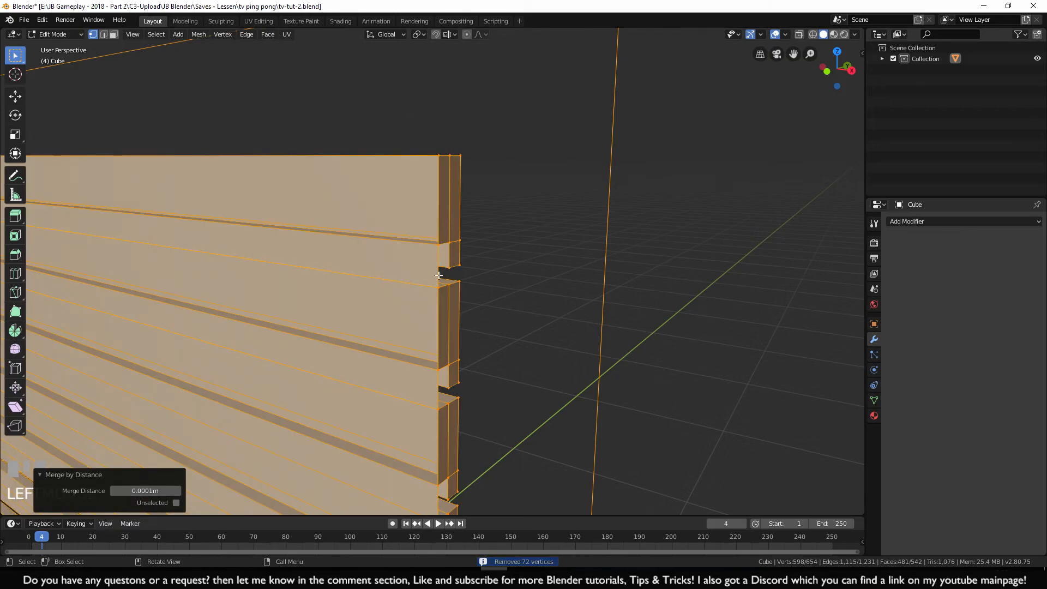
Deselect everything and fill a face between the slat stack's front upper corners and the panel border's upper corners
scroll(603, 289, "down", 5)
key("KP_1")
key("alt+a")
key("ctrl+KP_Add")
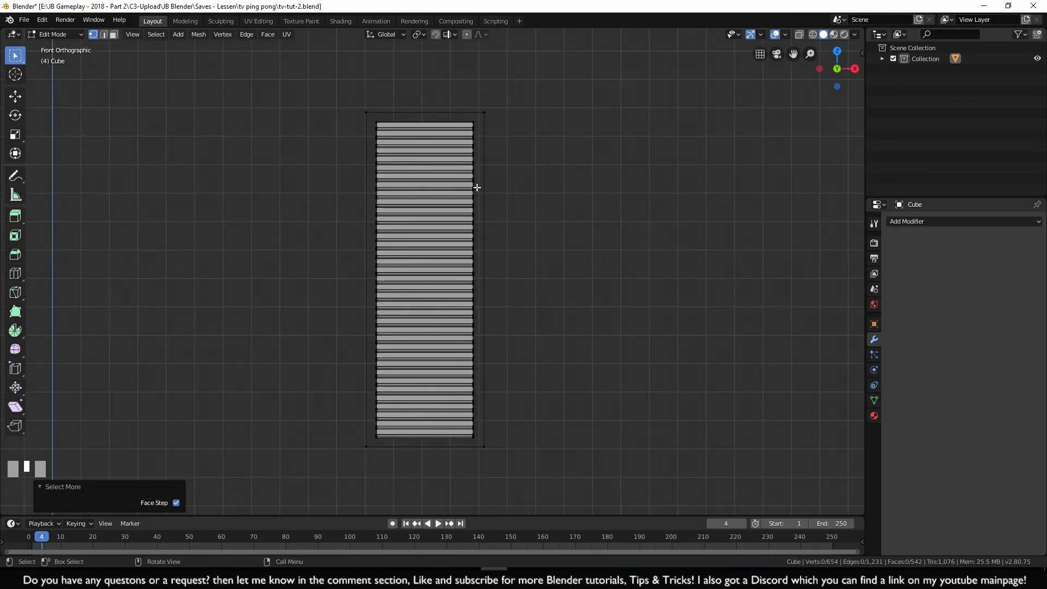
middle_click_drag(465, 189, 513, 258, "shift")
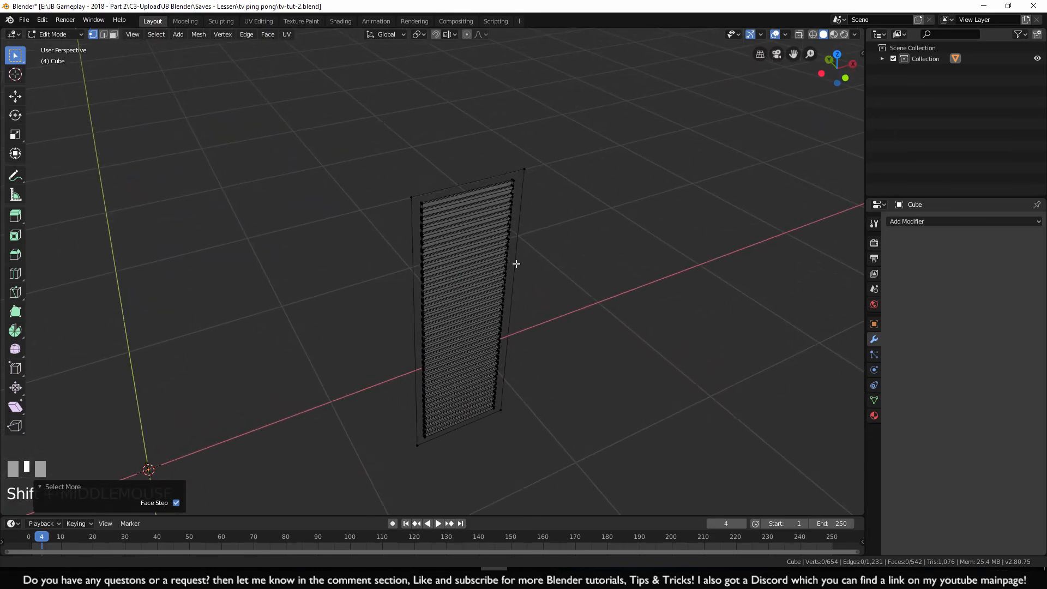
scroll(544, 301, "up", 6)
scroll(527, 305, "up", 5)
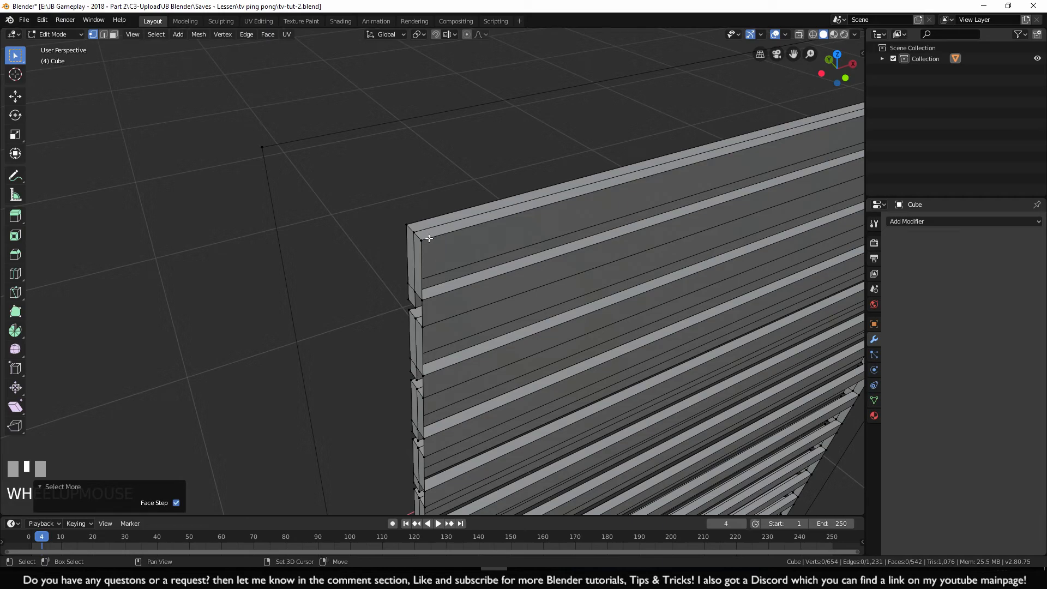
left_click(421, 240, "shift")
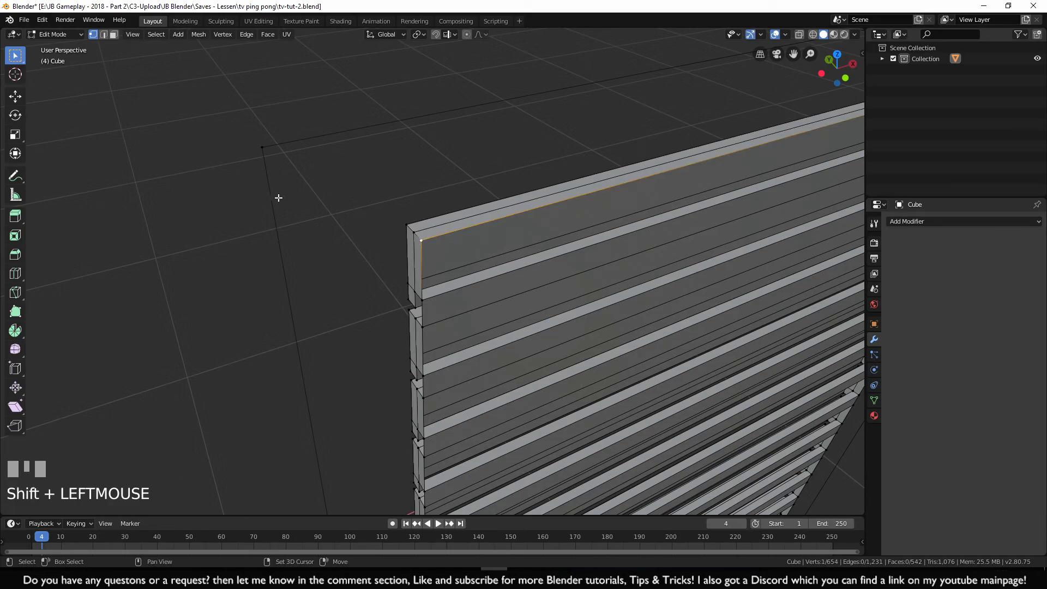
left_click(263, 147, "shift")
scroll(556, 215, "down", 3)
middle_click_drag(556, 214, 515, 248, "shift")
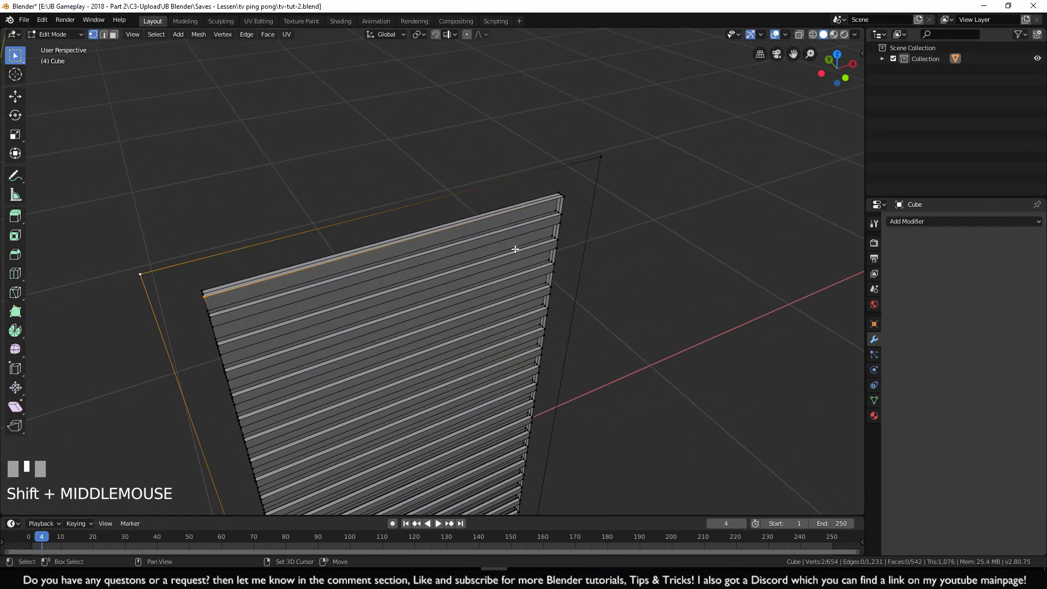
left_click(564, 197, "shift")
left_click(601, 158, "shift")
key("f")
Fill a face between the slat stack's front lower corners and the panel border's lower corners, and clear the selection
middle_click_drag(628, 326, 610, 511)
scroll(610, 531, "up", 1)
scroll(553, 414, "up", 5)
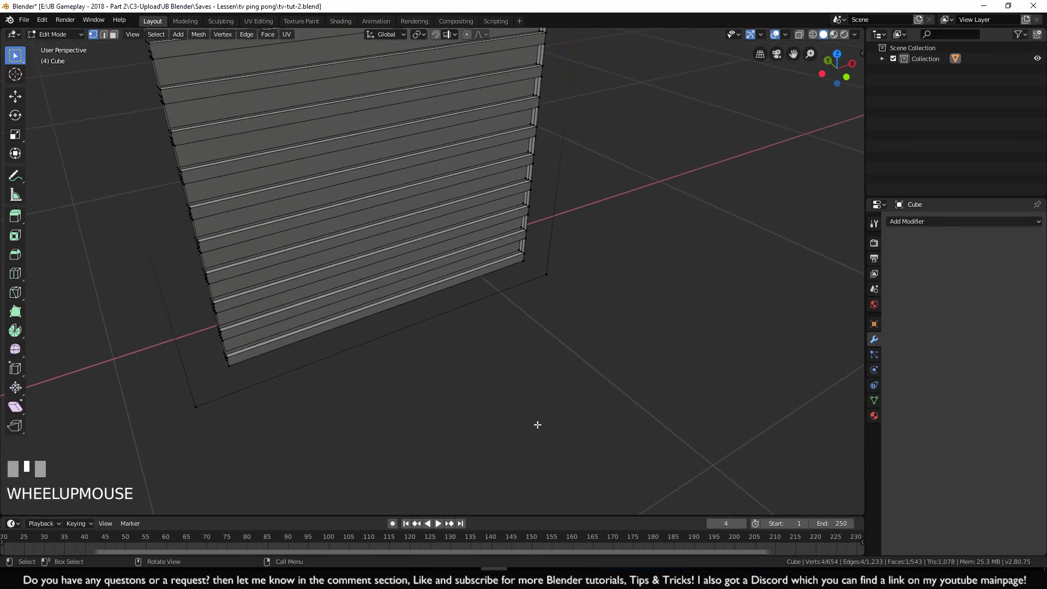
left_click(227, 370)
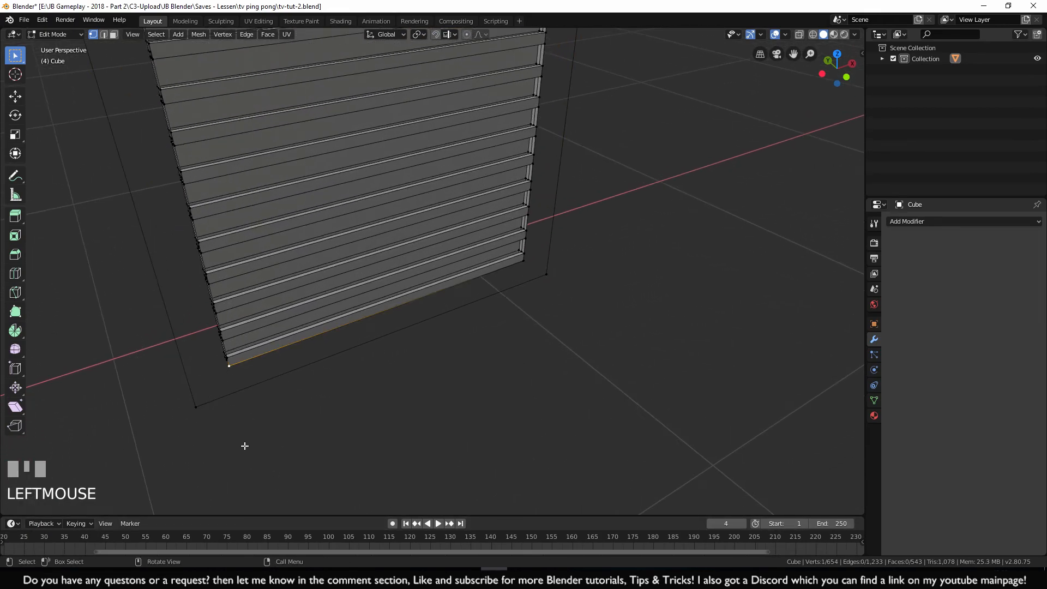
left_click(197, 408, "shift")
left_click(546, 274, "shift")
left_click(523, 261, "shift")
key("f")
left_click(592, 349)
Fill the left gap with a face joining the slat stack's upper and lower left corners to the panel border, and deselect it
scroll(584, 359, "down", 6)
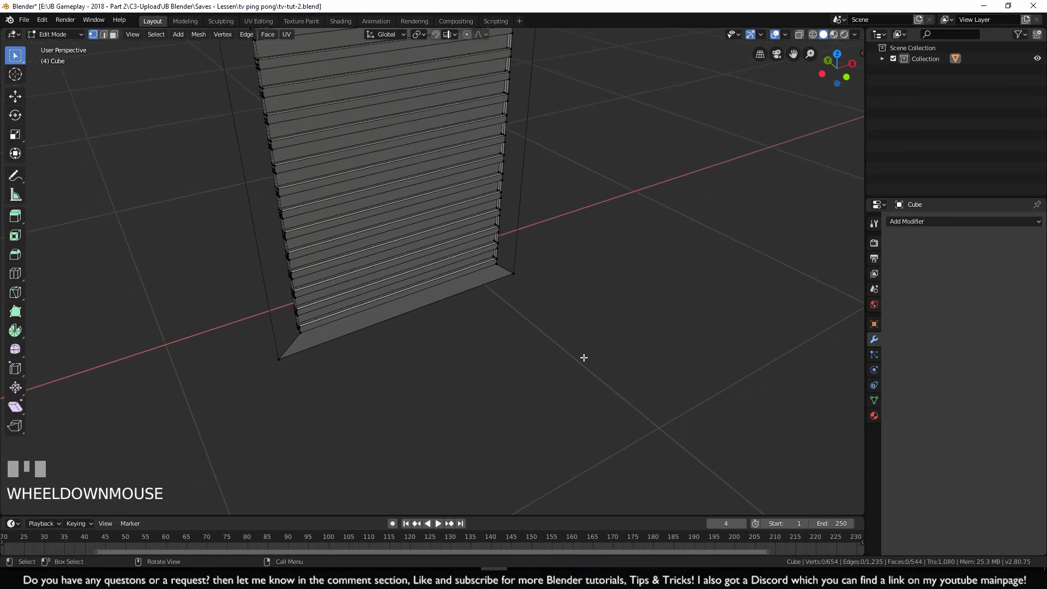
middle_click_drag(584, 381, 427, 399, "shift")
scroll(502, 432, "up", 1)
left_click(335, 86, "shift")
middle_click_drag(346, 140, 421, 304, "shift")
scroll(453, 244, "up", 4)
left_click(454, 246, "shift")
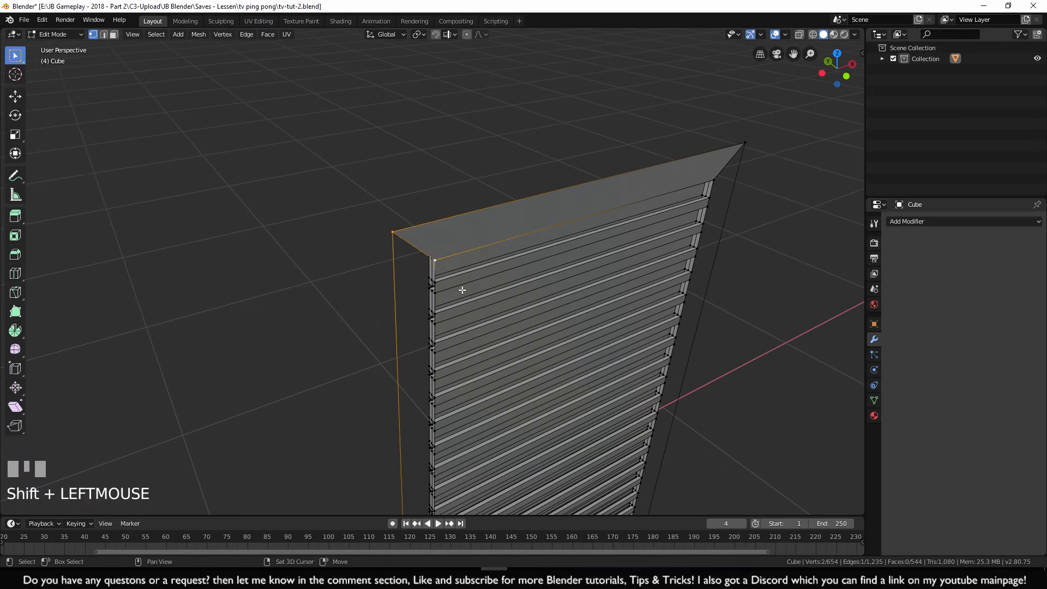
scroll(482, 395, "down", 4)
middle_click_drag(481, 395, 434, 357, "shift")
scroll(447, 332, "up", 3)
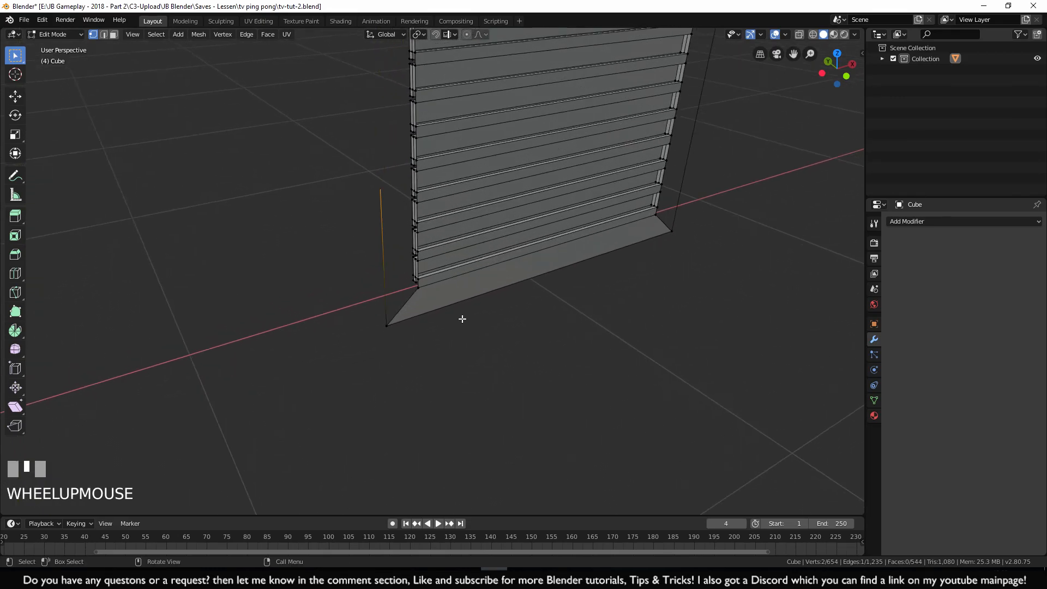
left_click(418, 287, "shift")
left_click(386, 326, "shift")
scroll(565, 378, "down", 5)
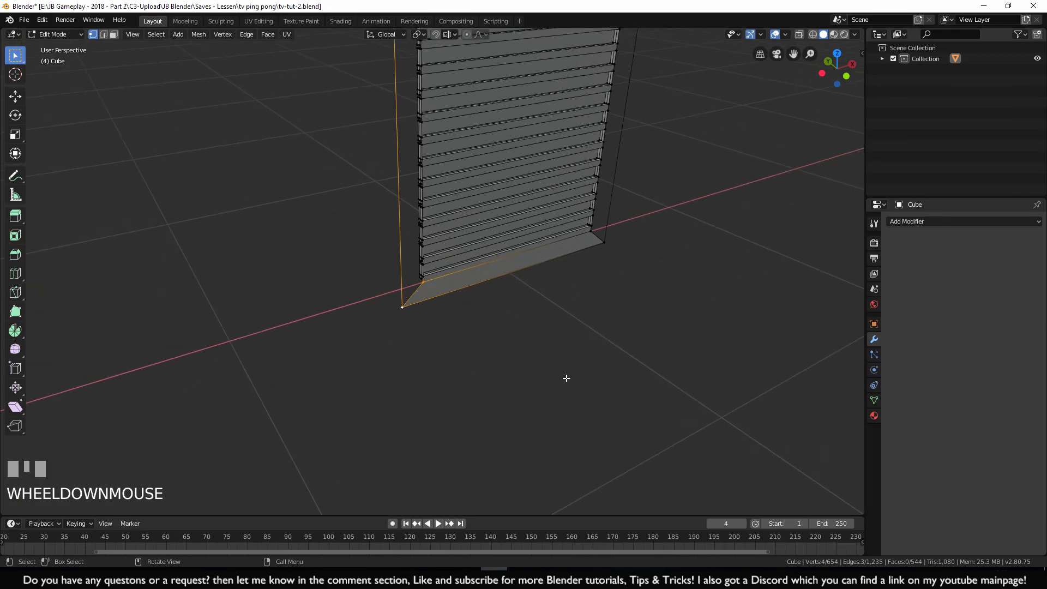
key("f")
middle_click_drag(565, 379, 578, 286, "shift")
middle_click_drag(614, 235, 513, 225)
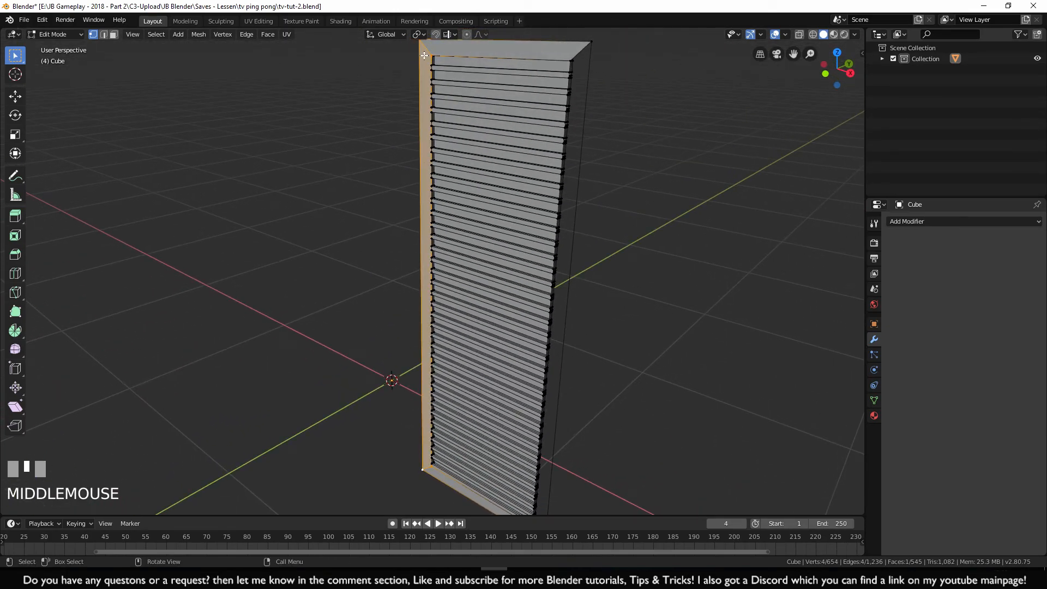
left_click(699, 113)
Fill the right gap with a face joining the slat stack's upper and lower right corners to the panel border
middle_click_drag(698, 113, 610, 241, "shift")
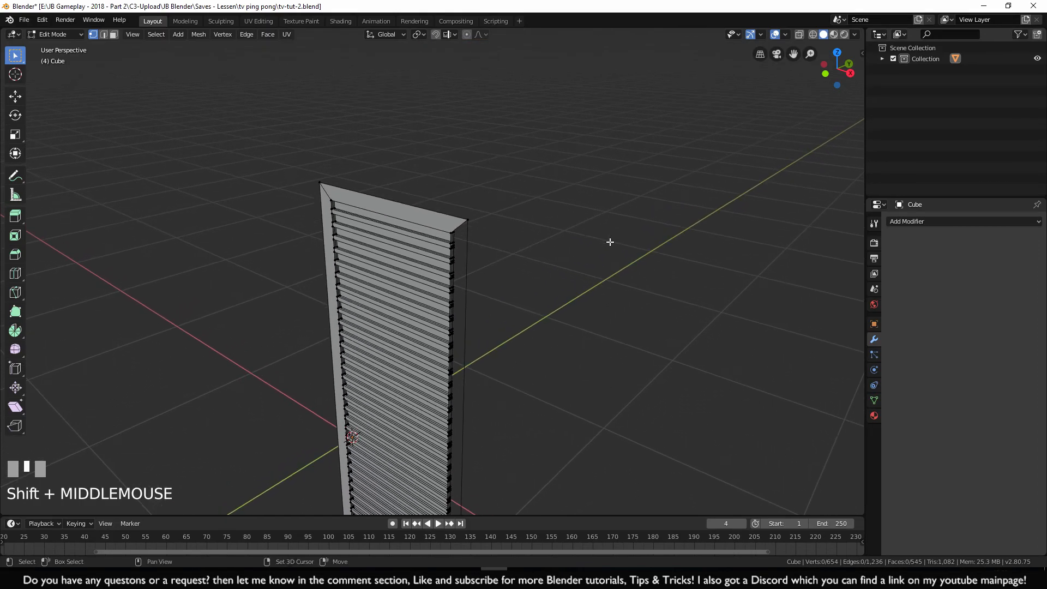
scroll(591, 269, "up", 5)
left_click(522, 84, "shift")
scroll(542, 152, "down", 4)
left_click(516, 156, "shift")
scroll(561, 331, "down", 2)
middle_click_drag(561, 330, 561, 367, "shift")
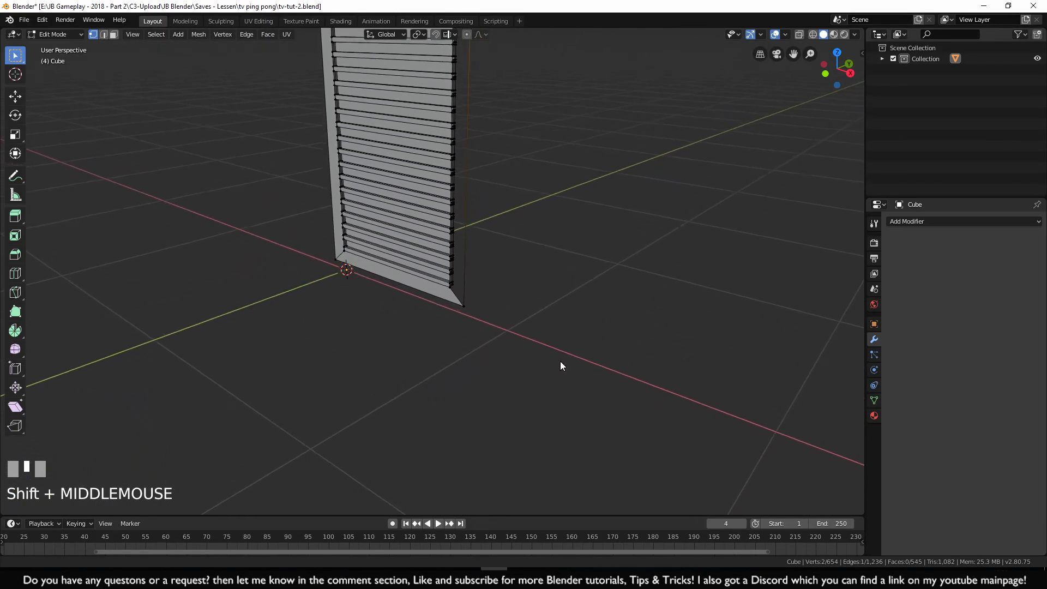
scroll(551, 365, "up", 3)
left_click(522, 371, "shift")
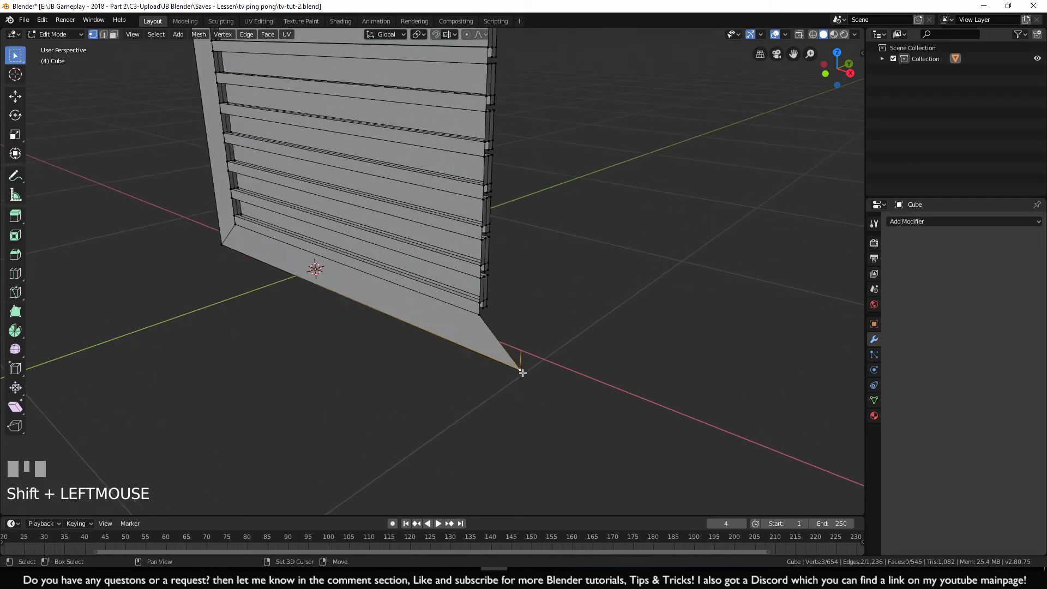
left_click(478, 315, "shift")
scroll(544, 369, "down", 5)
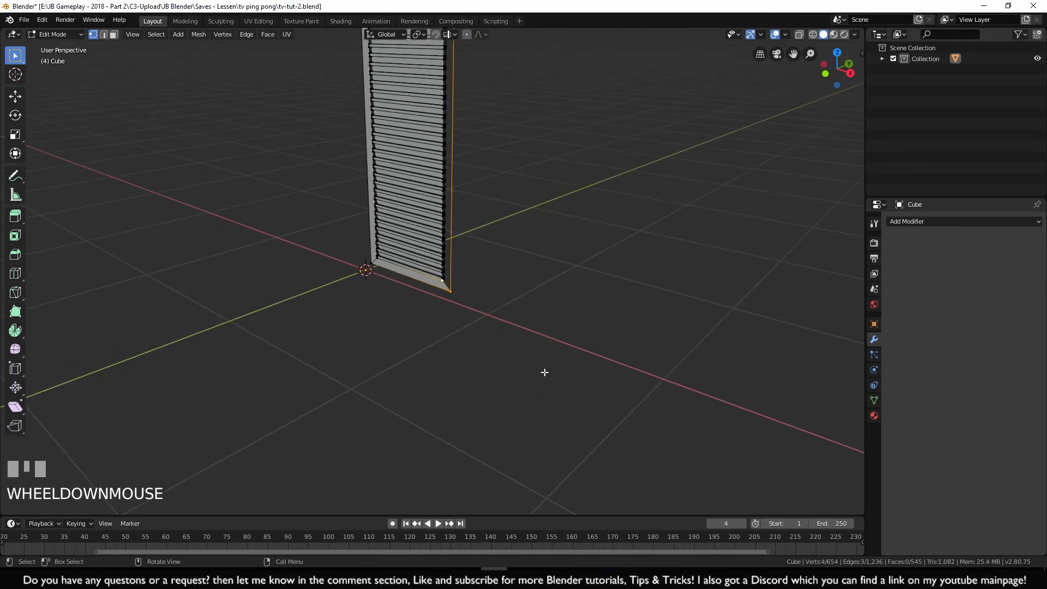
key("f")
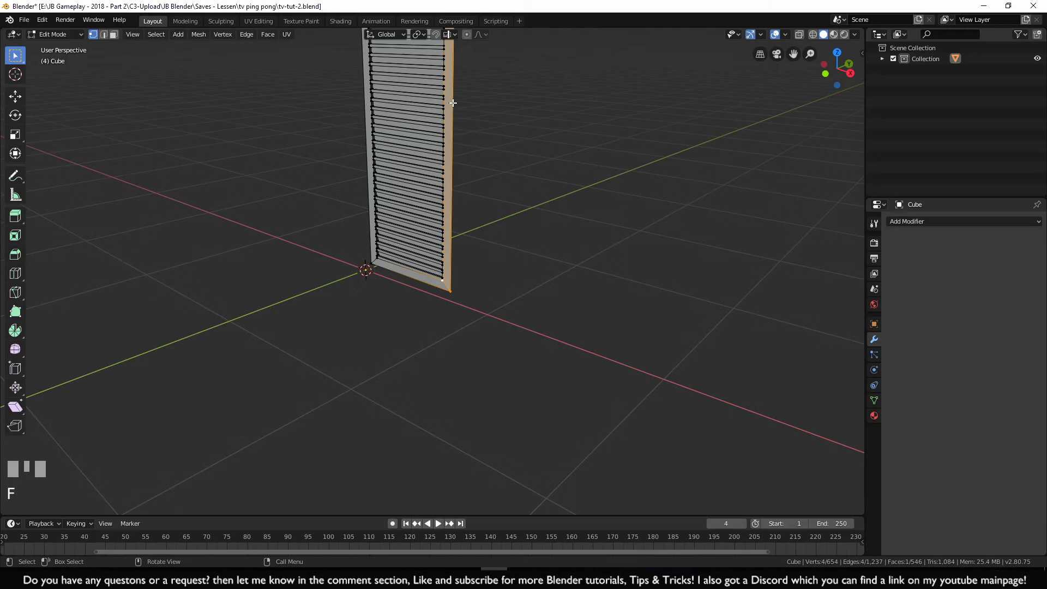
middle_click_drag(376, 200, 461, 188, "shift")
scroll(416, 355, "down", 4)
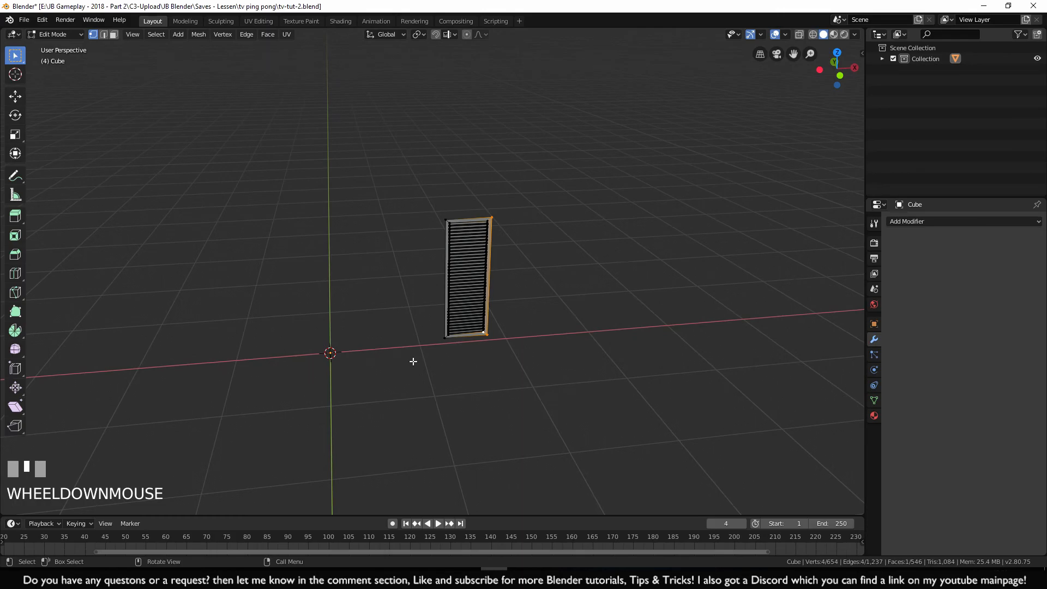
Reveal the hidden TV geometry and clear the selection
key("alt+h")
left_click(577, 433)
middle_click_drag(578, 432, 628, 445, "shift")
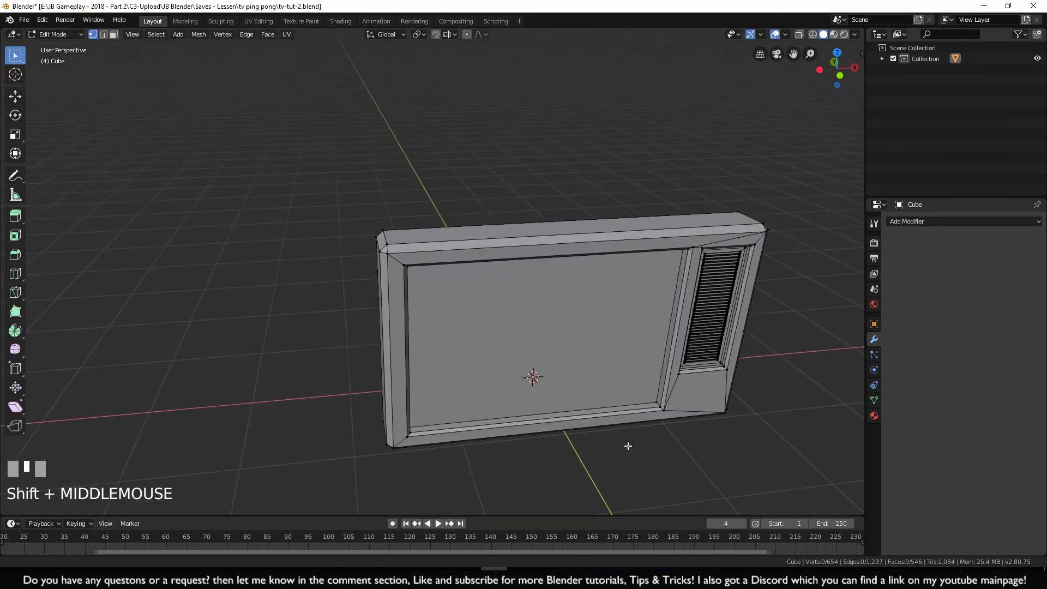
Examine the TV casing's bevelled corners and the slatted speaker panel beside the screen from several angles
scroll(456, 360, "up", 4)
middle_click_drag(456, 360, 485, 348)
scroll(411, 282, "up", 5)
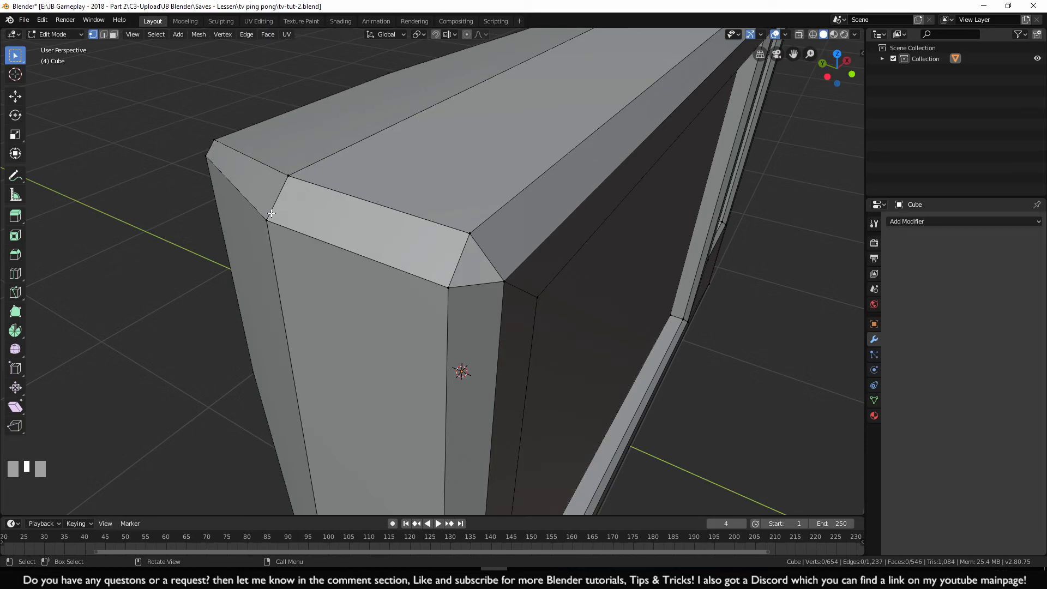
scroll(414, 253, "down", 2)
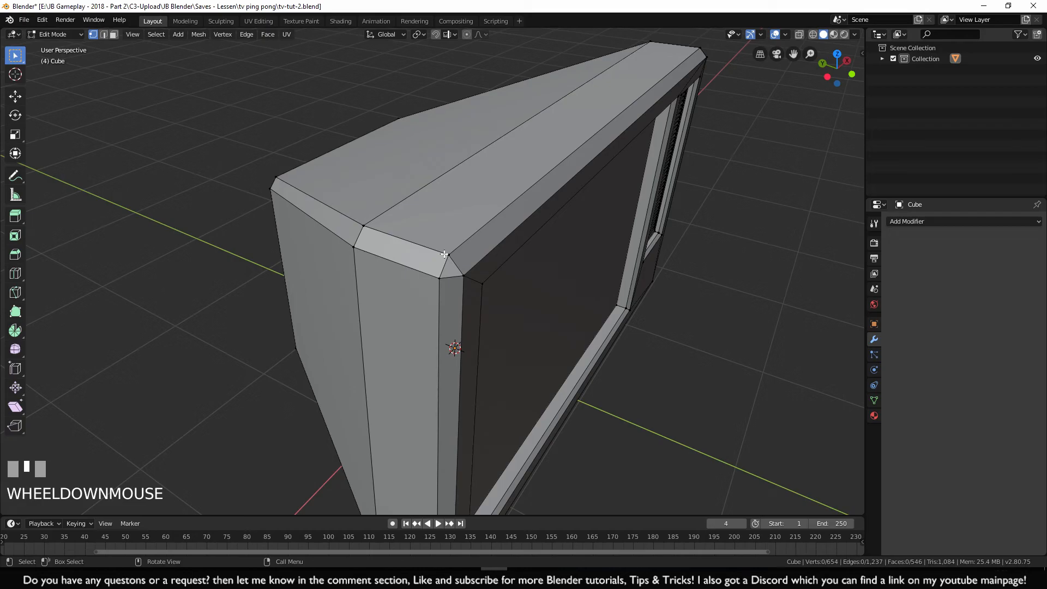
scroll(441, 246, "down", 2)
middle_click_drag(441, 247, 478, 327)
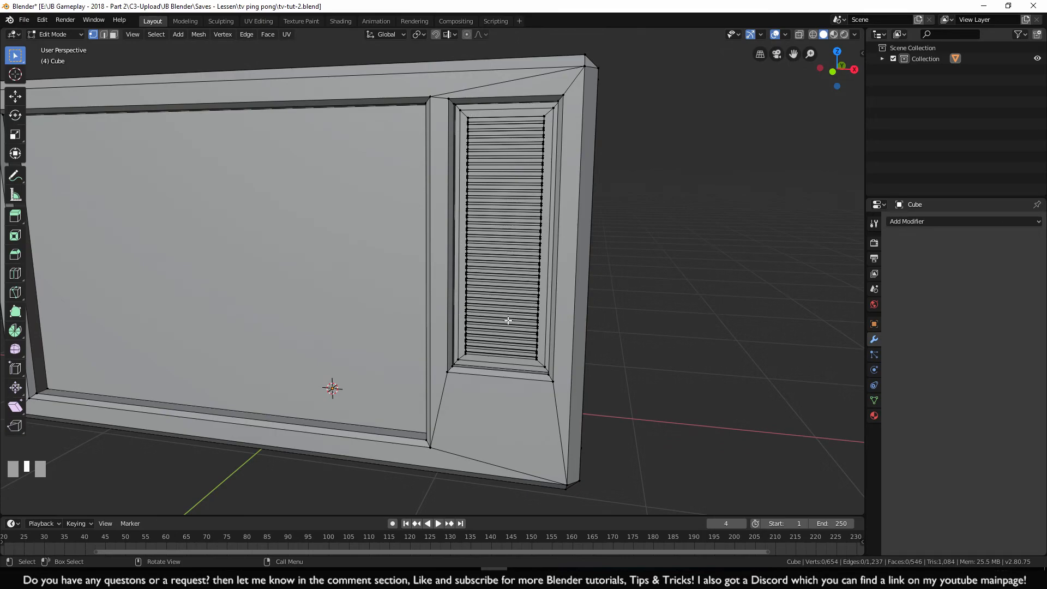
middle_click_drag(422, 330, 516, 385)
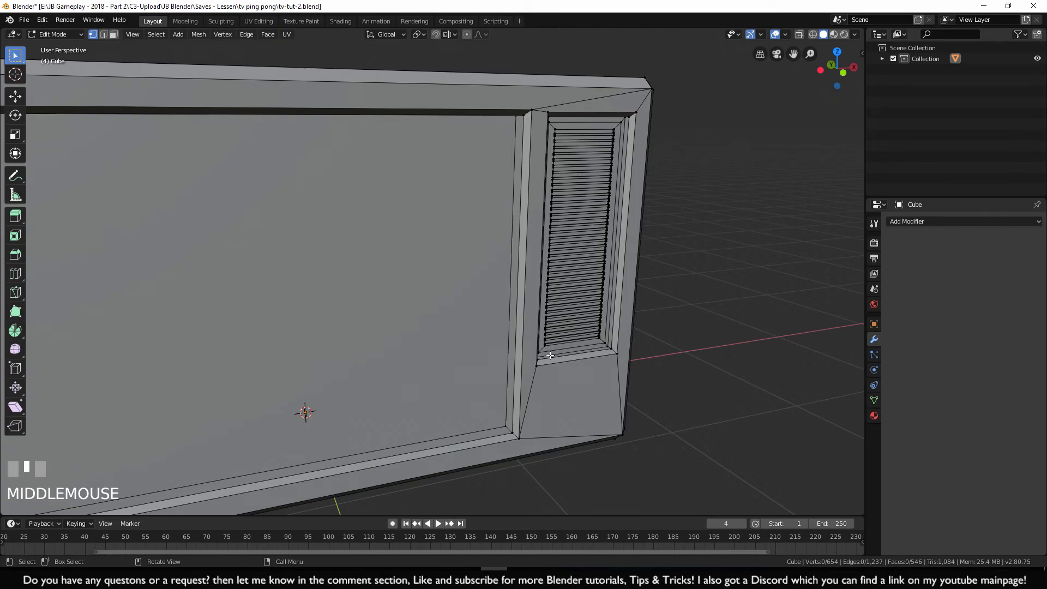
scroll(550, 355, "down", 3)
mouse_move(549, 355)
middle_mouse_down("shift")
mouse_move(571, 381)
mouse_move(610, 362)
mouse_move(502, 343)
mouse_move(479, 350)
mouse_move(476, 374)
mouse_move(490, 391)
mouse_move(558, 397)
mouse_move(616, 384)
mouse_move(628, 358)
mouse_move(606, 342)
mouse_move(547, 348)
mouse_move(523, 368)
mouse_move(551, 355)
middle_mouse_up("shift")
Return to Object Mode and hide the TV object
key("Tab")
scroll(540, 373, "down", 2)
scroll(540, 372, "down", 2)
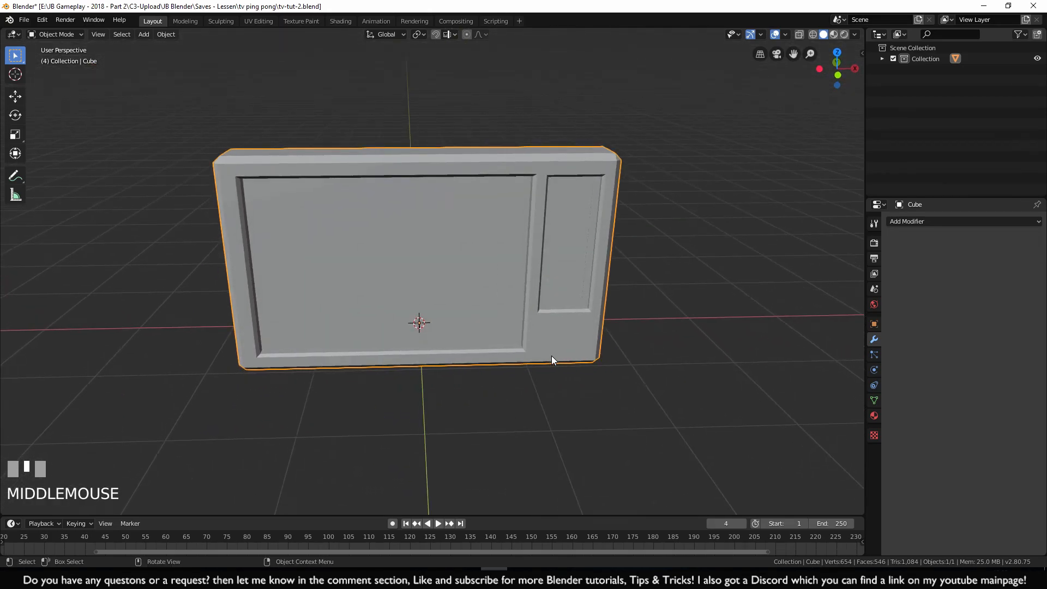
key("h")
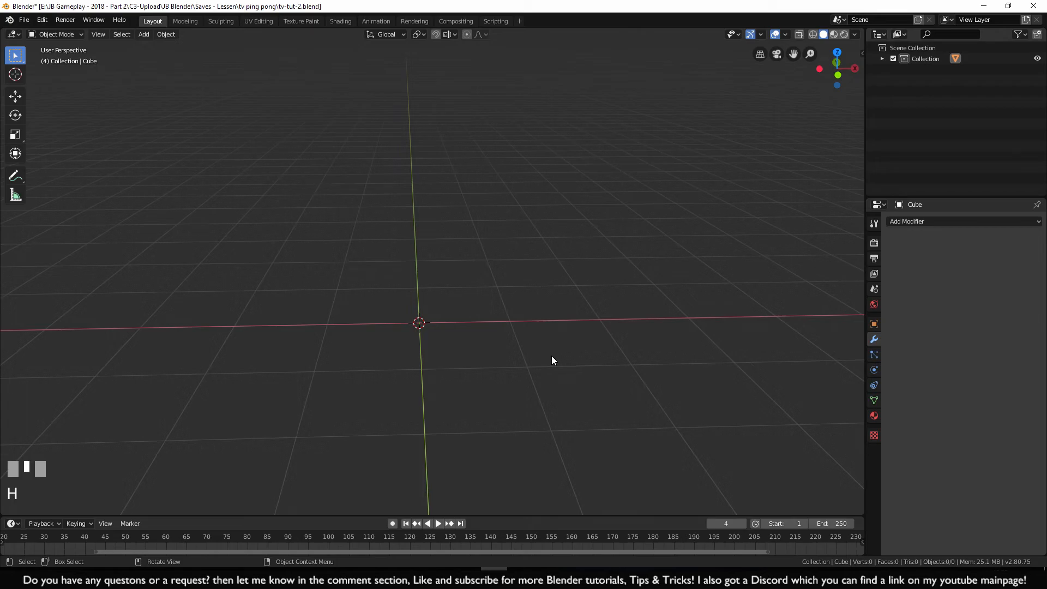
Add a mesh circle at the origin and set its vertex count to 16
key("shift+a")
mouse_move(551, 356)
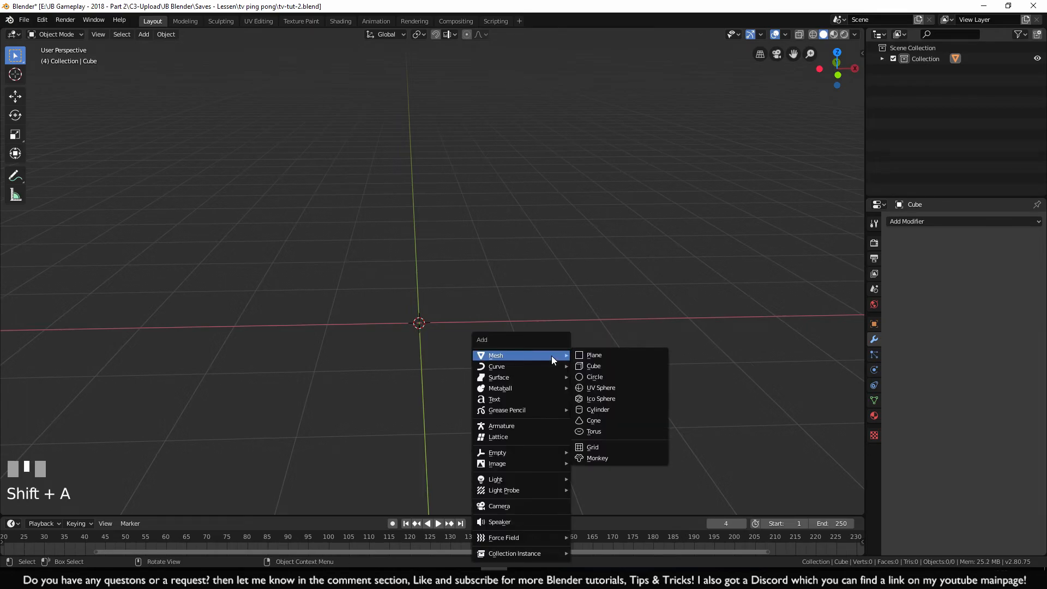
left_click(593, 376)
scroll(436, 407, "up", 2)
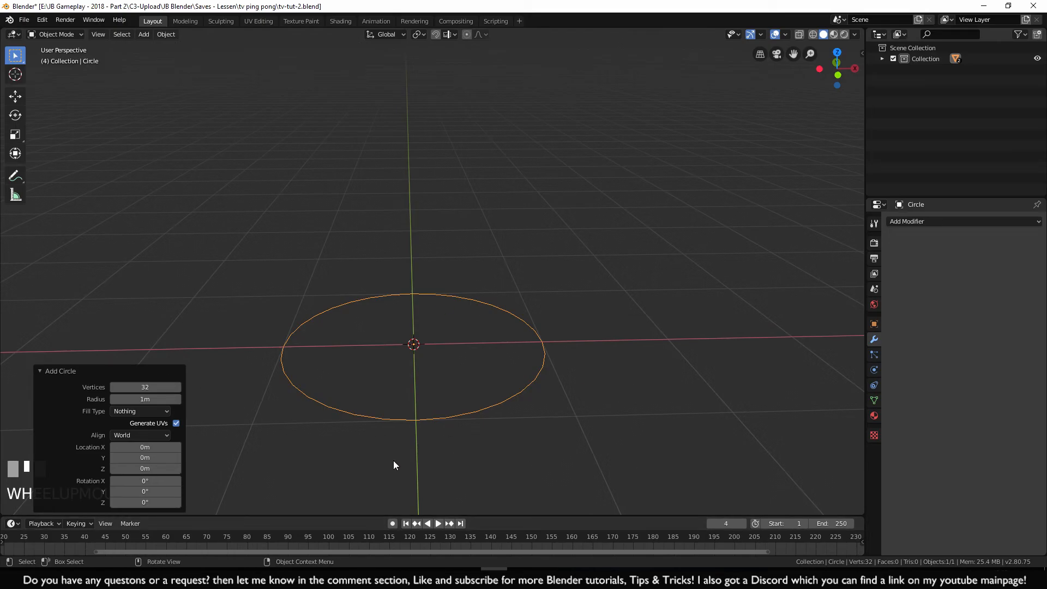
left_click(146, 388)
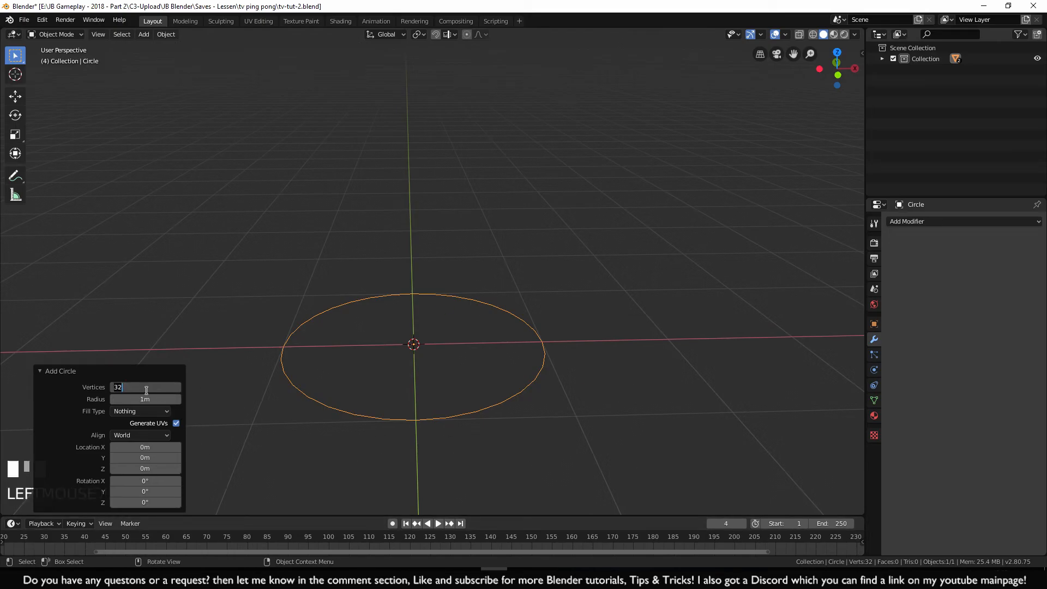
type("16")
key("KP_Enter")
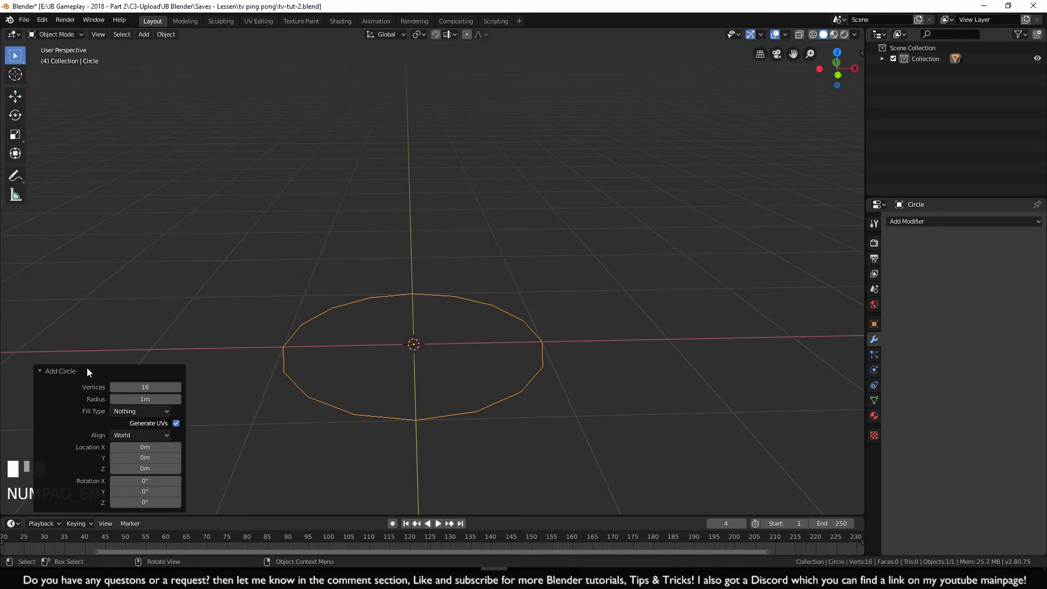
left_click(54, 369)
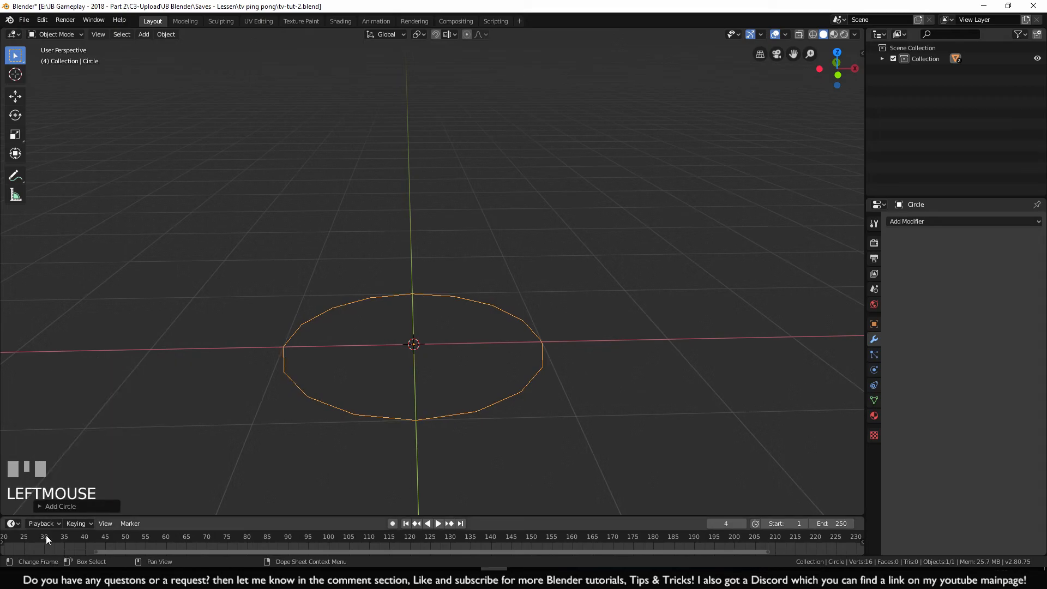
left_click(43, 509)
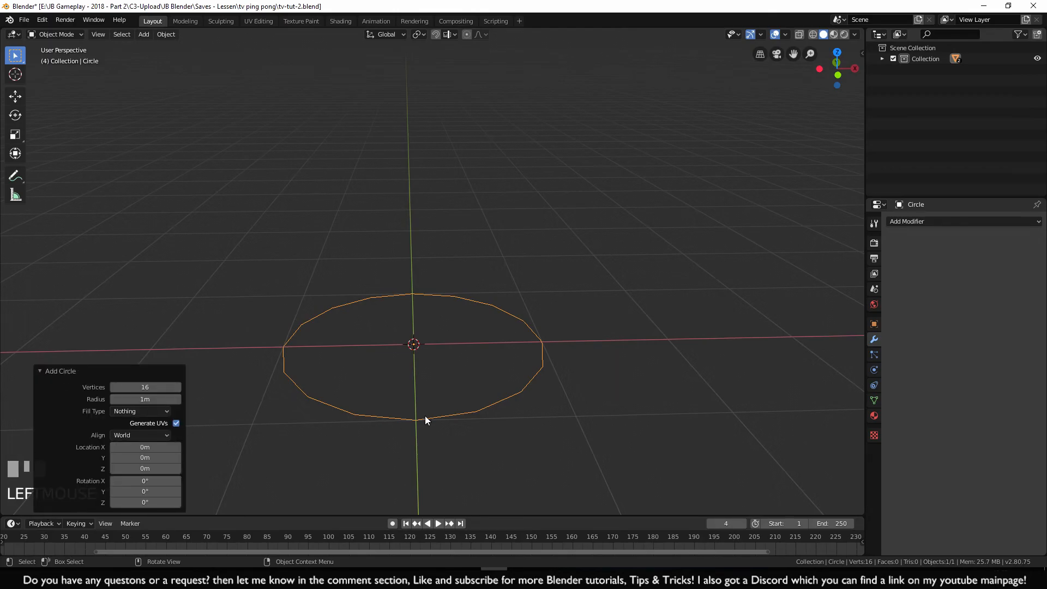
scroll(428, 444, "down", 2)
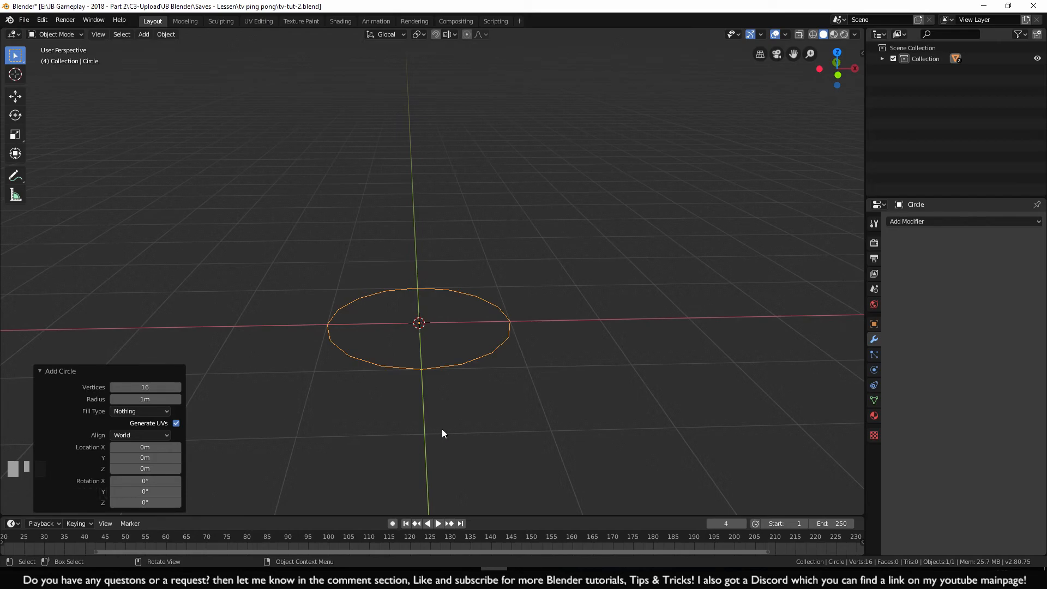
Extrude the whole 16-vertex circle 0.4 m upward along Z in Edit Mode
key("KP_1")
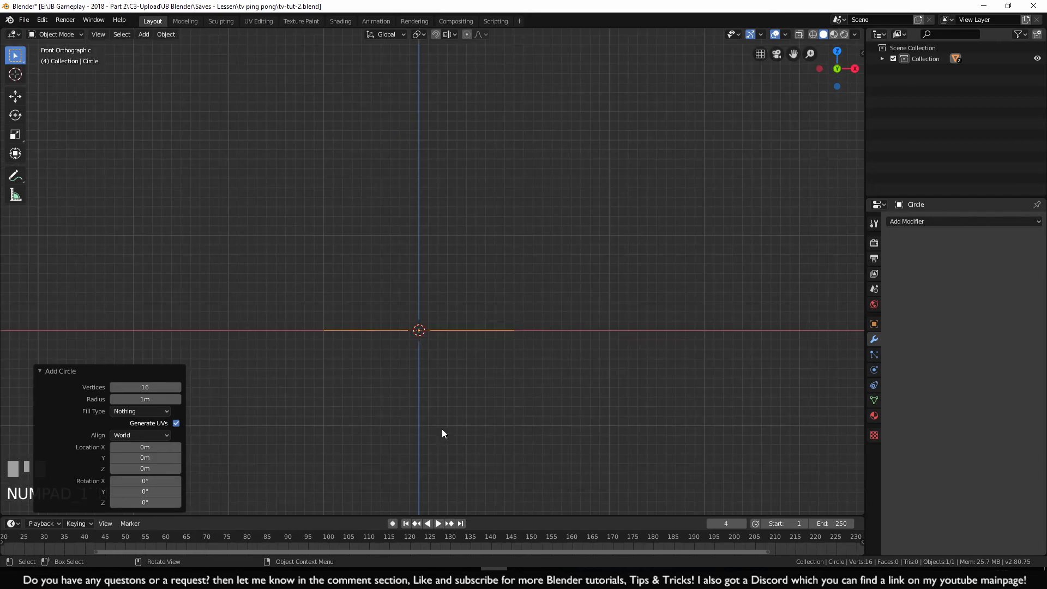
key("Tab")
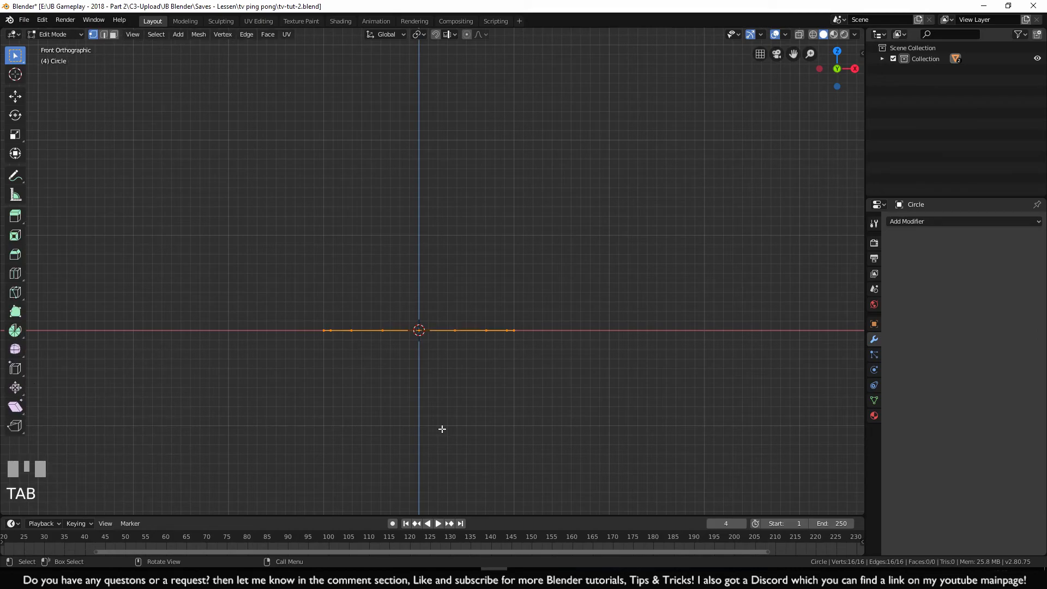
key("e")
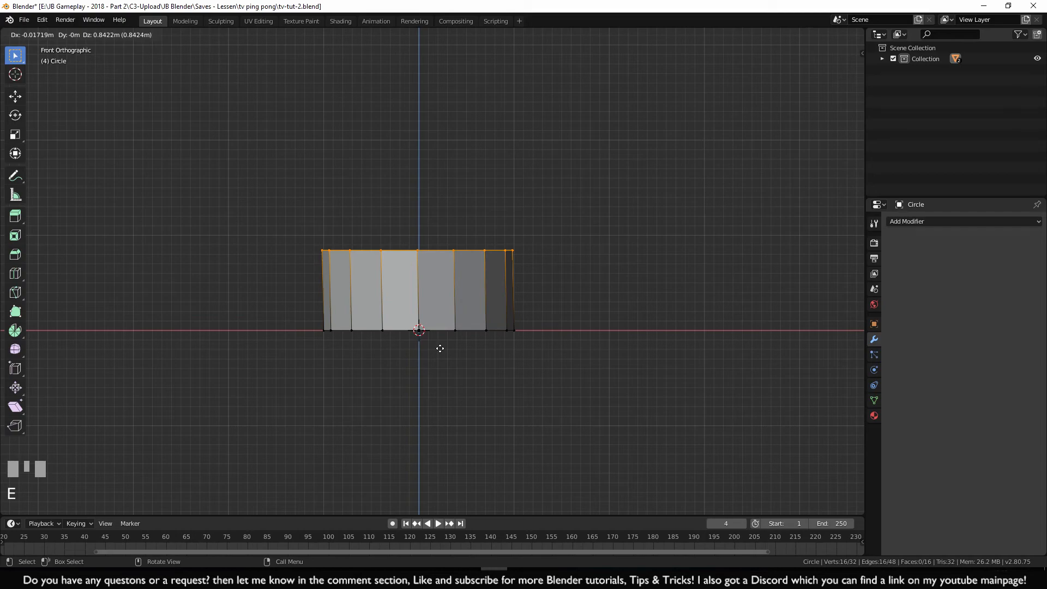
key("z")
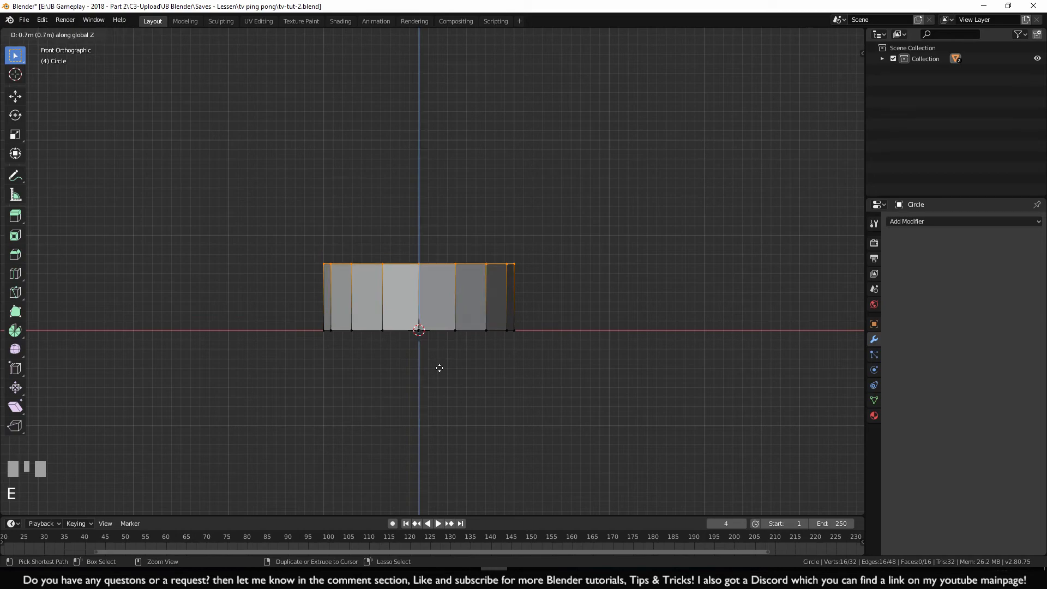
left_click(442, 386, "ctrl")
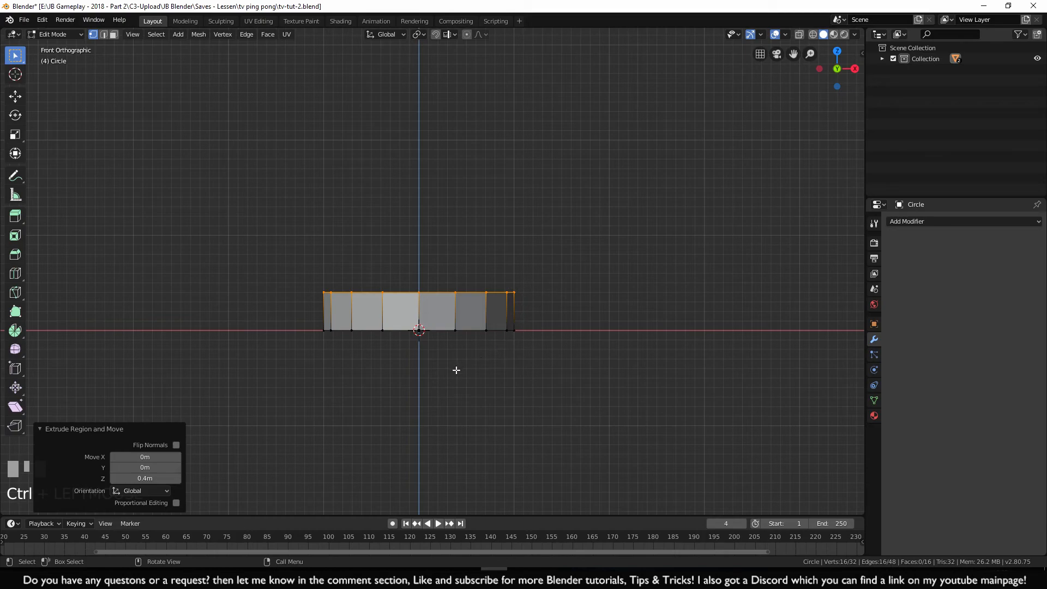
Extrude the upper ring another 0.2 m upward and scale it to 0.8 to form a sloped shoulder
key("e")
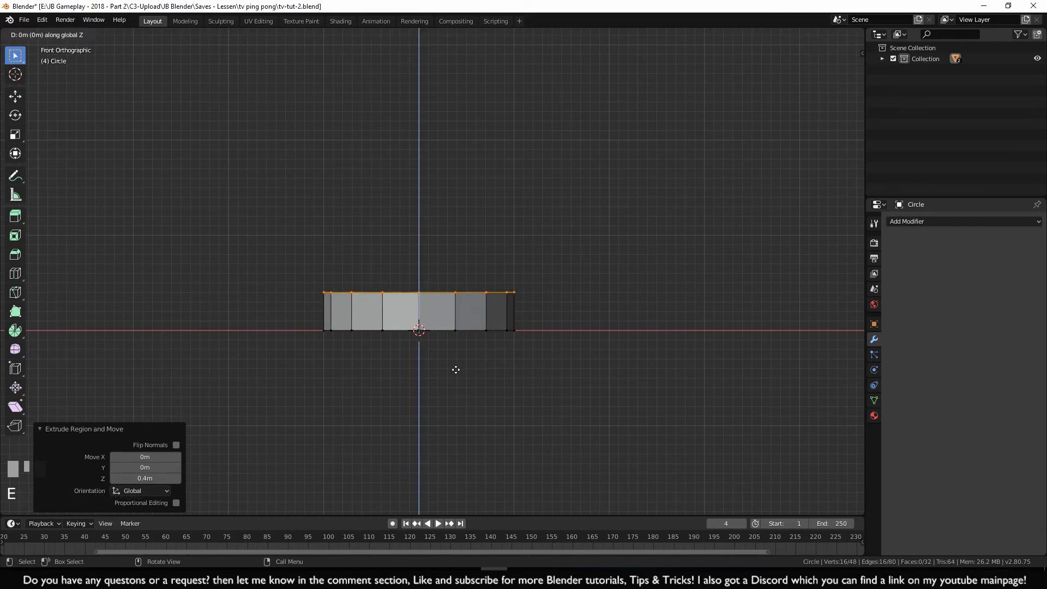
left_click(466, 349, "ctrl")
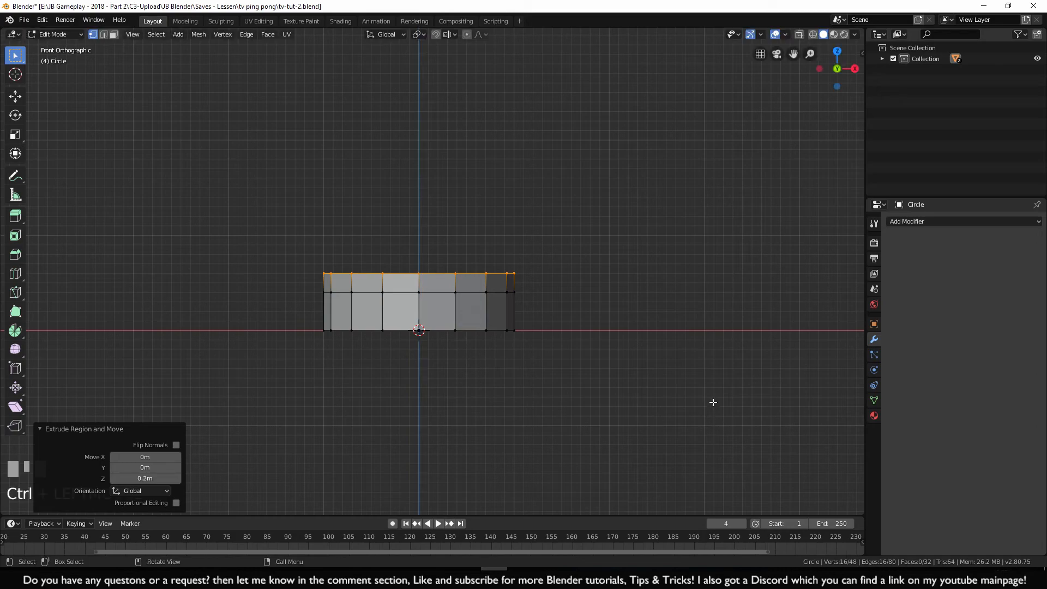
key("s")
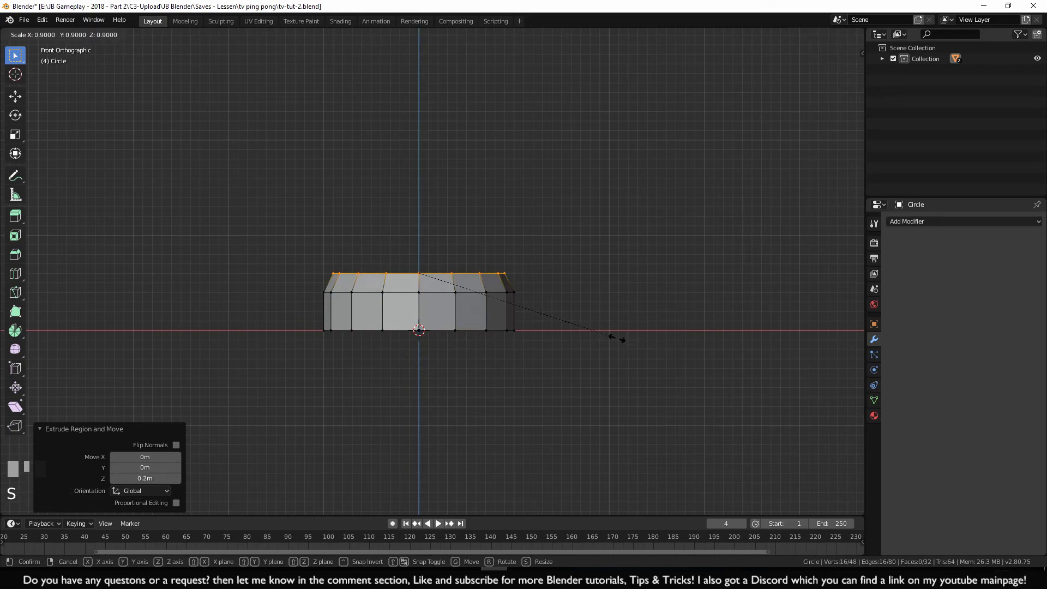
left_click(599, 336, "ctrl")
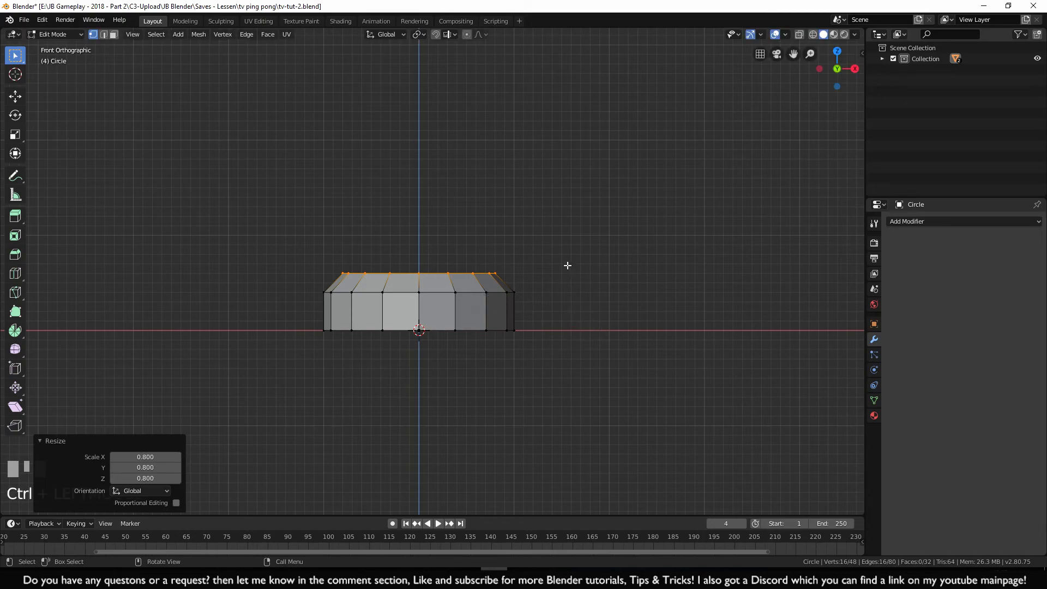
Extrude the upper edge ring inward, scaling it to about 0.388 to form the flat face of the knob
middle_click_drag(562, 264, 524, 318)
scroll(513, 322, "up", 1)
scroll(583, 336, "up", 1)
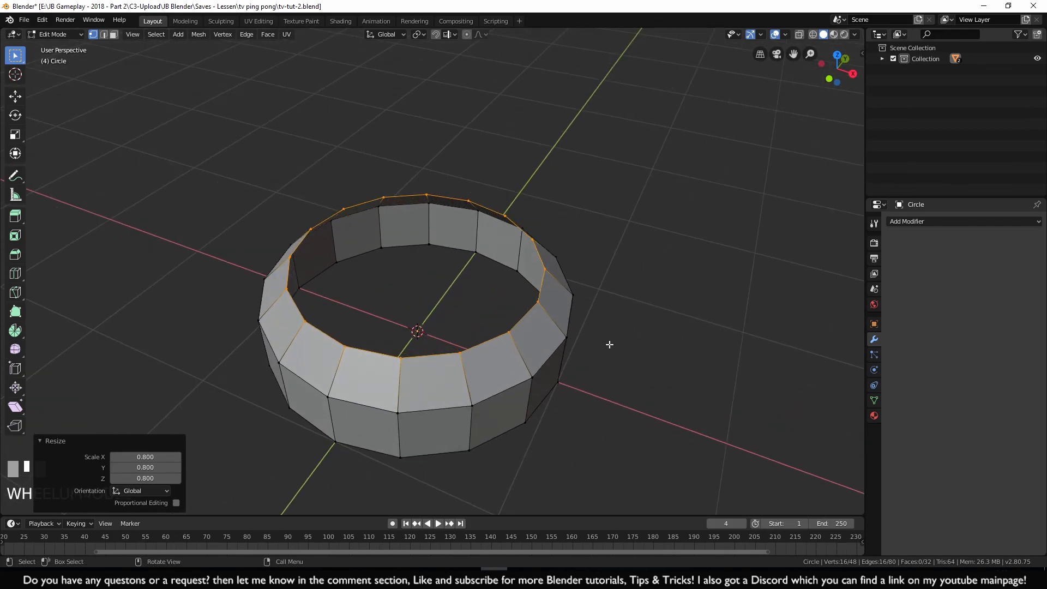
key("e")
key("s")
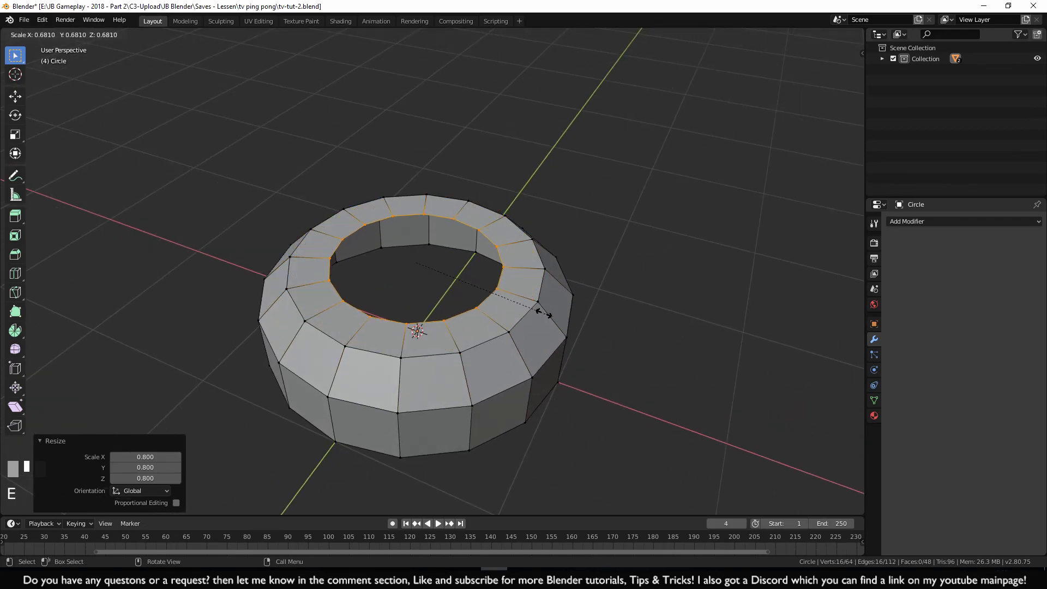
left_click(491, 295)
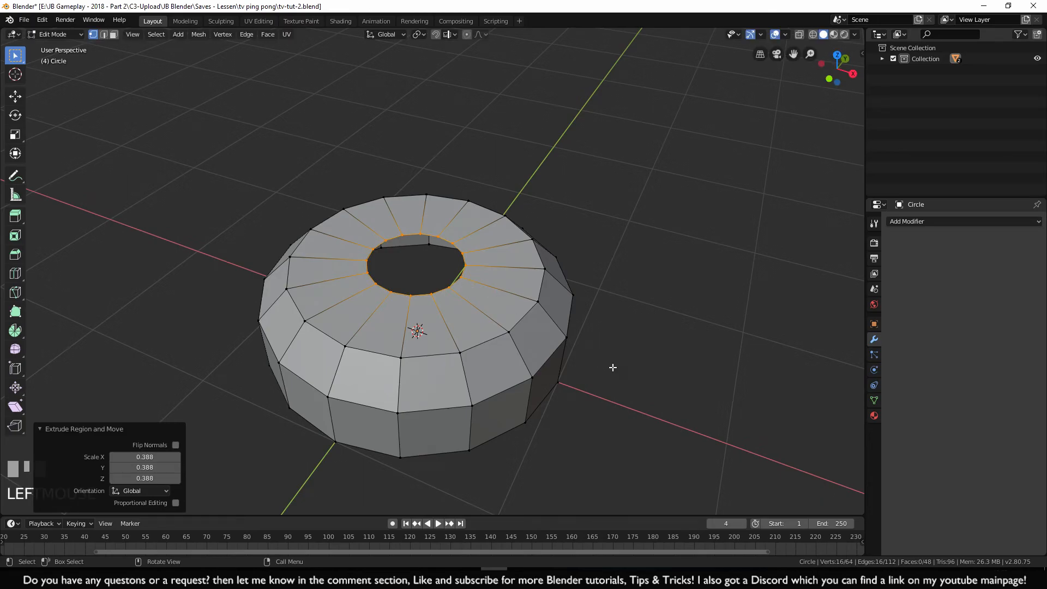
Extrude the inner ring to its centre at scale 0 and merge the overlapping vertices by distance
key("e")
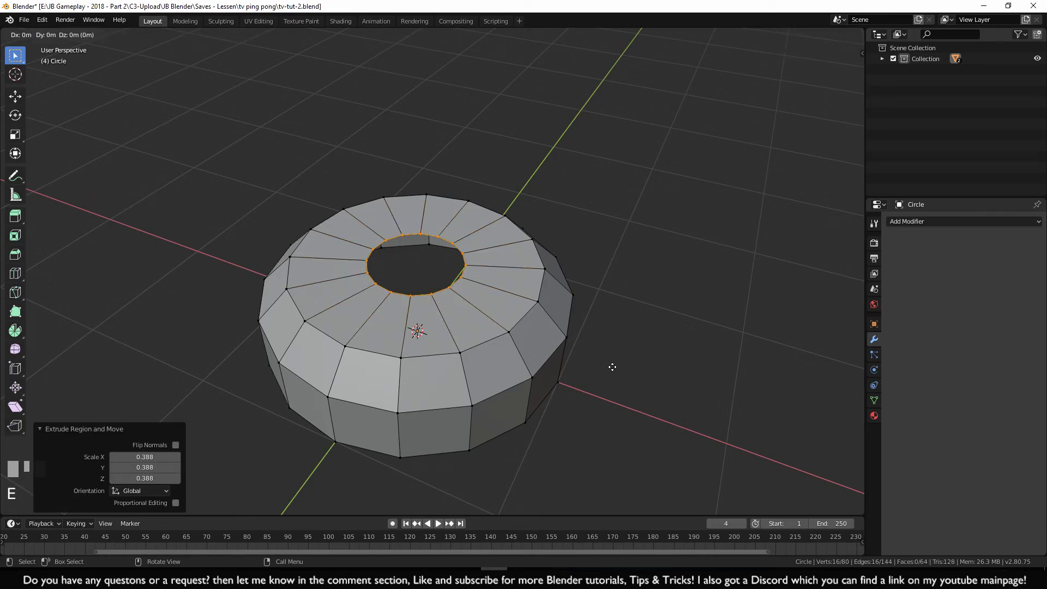
key("s")
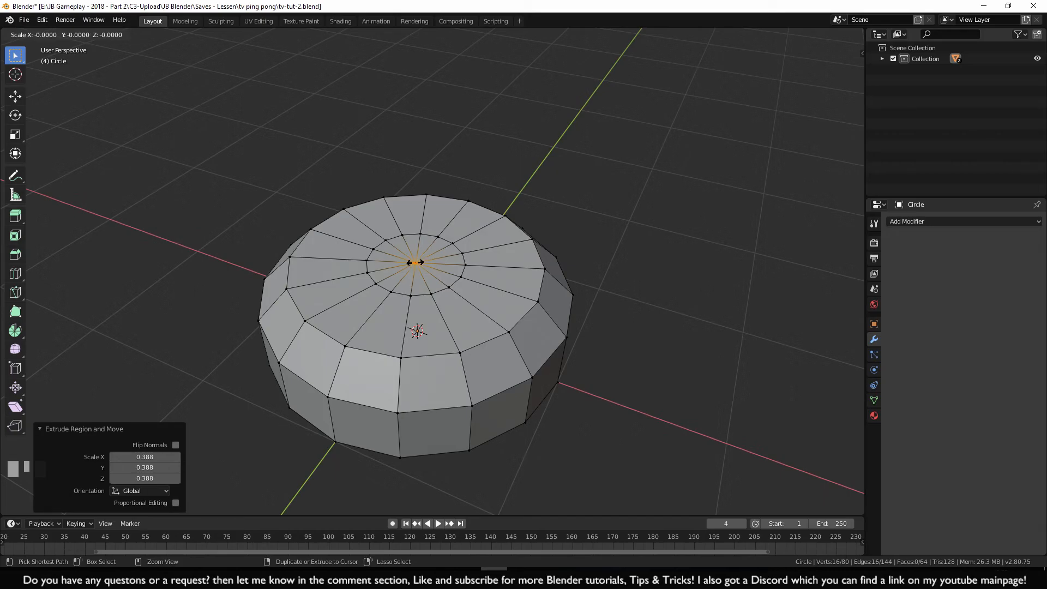
left_click(414, 262, "ctrl")
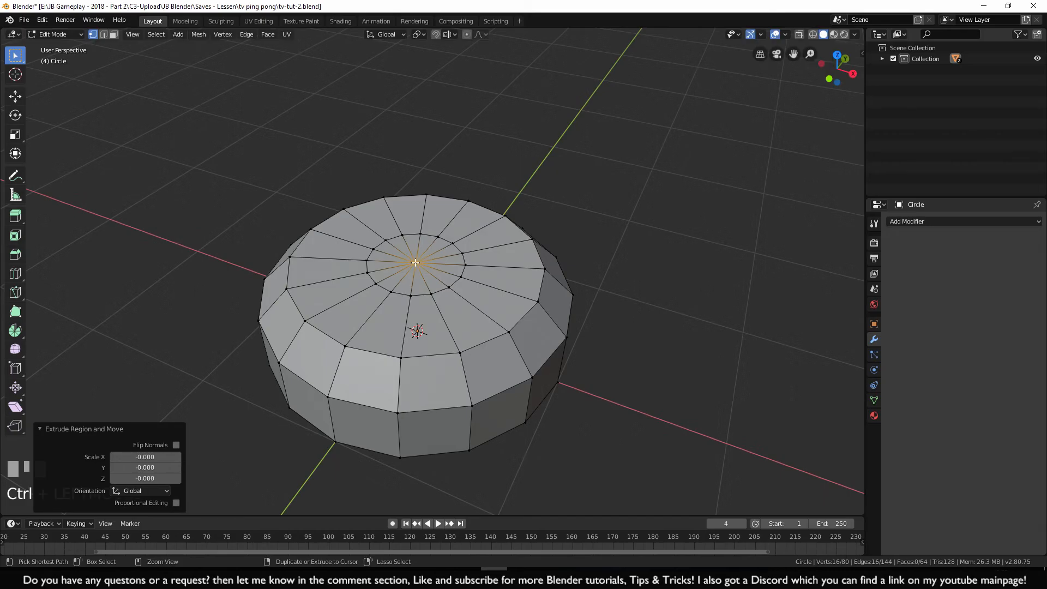
key("alt+m")
left_click(477, 371)
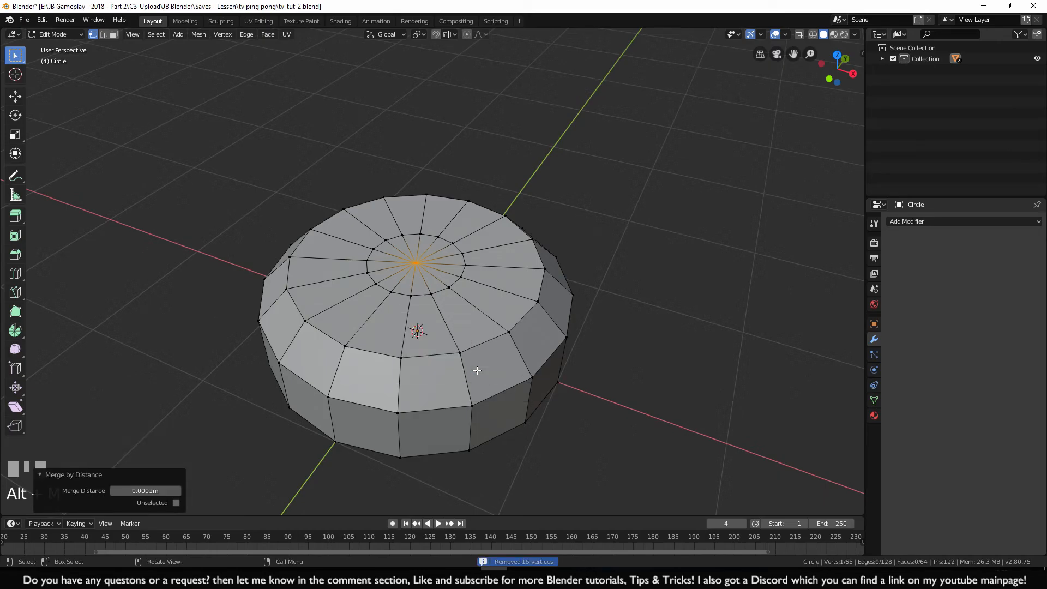
Return to Object Mode and unhide the TV, with the knob as the selected object
scroll(556, 383, "down", 2)
scroll(556, 383, "down", 1)
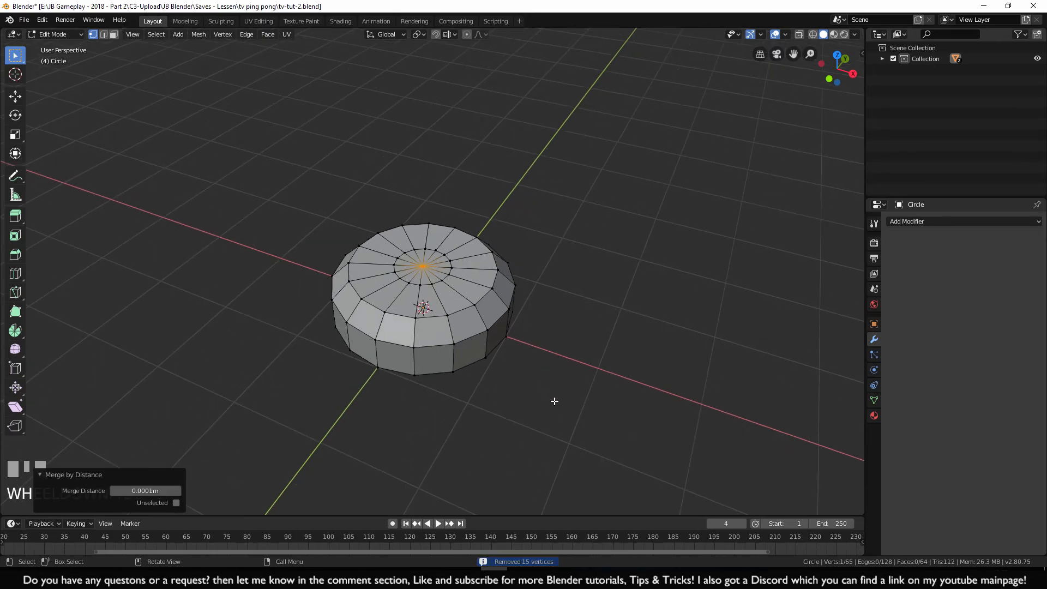
key("Tab")
middle_click_drag(554, 400, 430, 333)
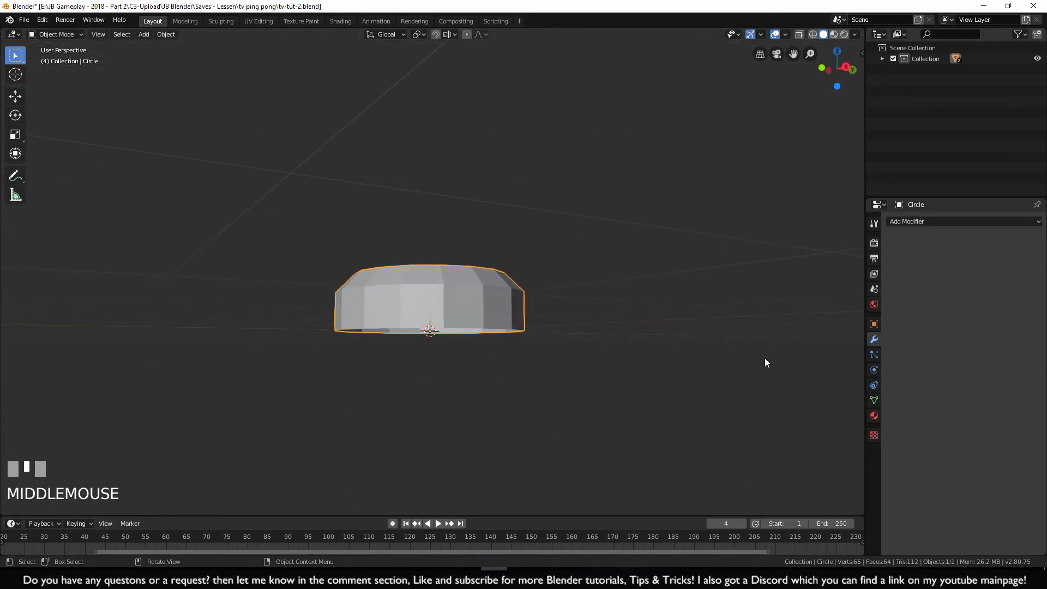
key("s")
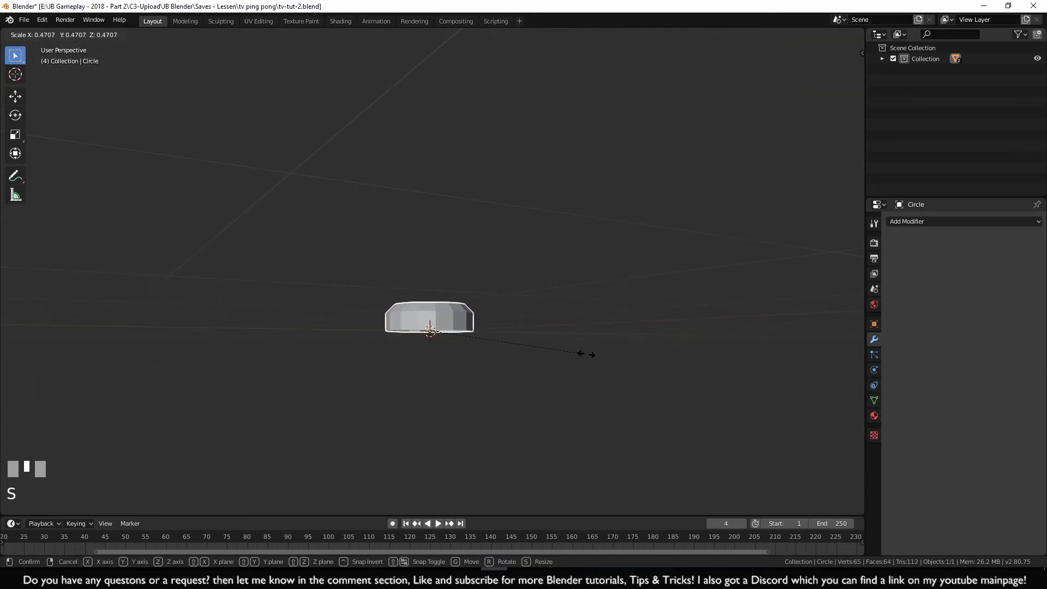
key("Escape")
key("KP_3")
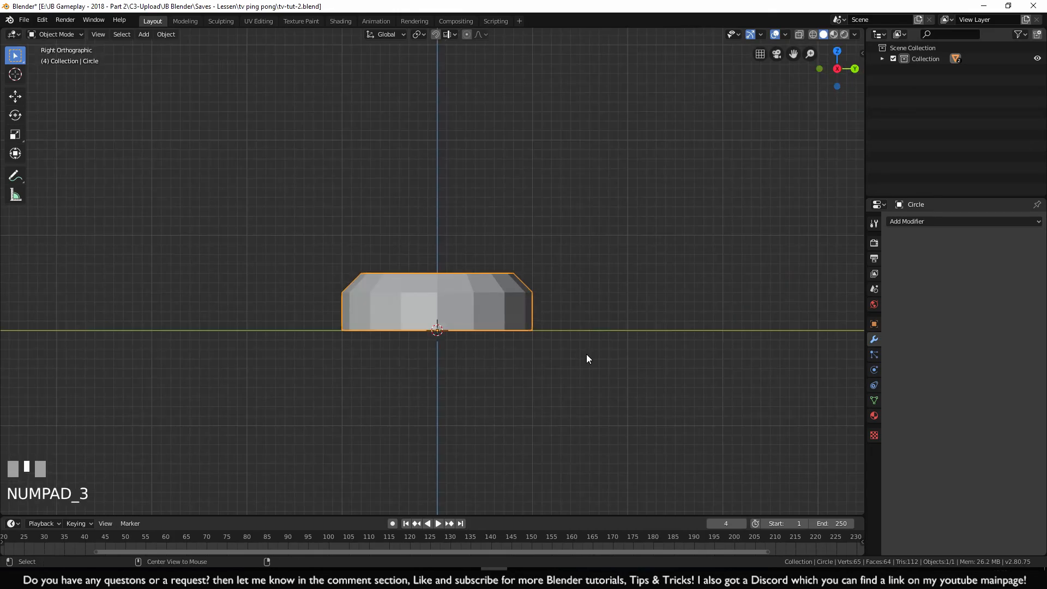
key("alt+h")
middle_click_drag(351, 326, 372, 309)
left_click(372, 309)
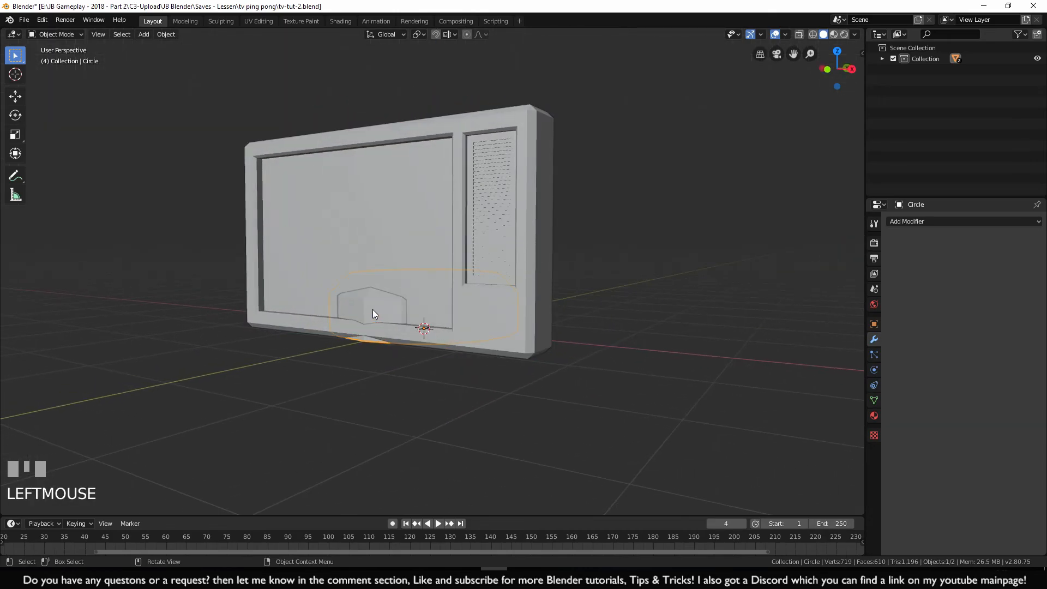
Rotate the knob upright about the global X axis so its closed face points toward the TV's front
key("KP_3")
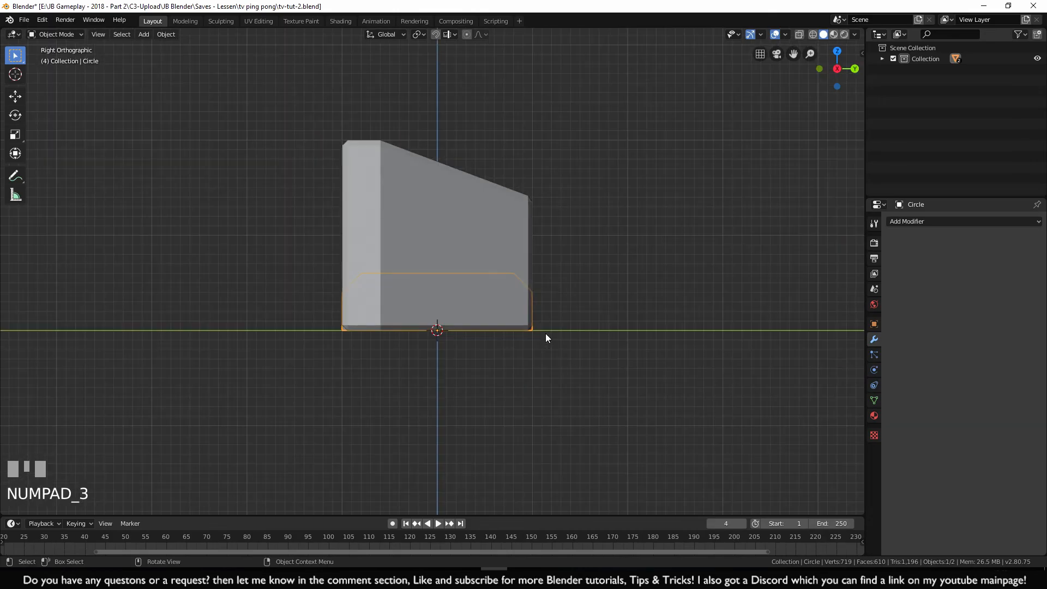
key("r")
key("x")
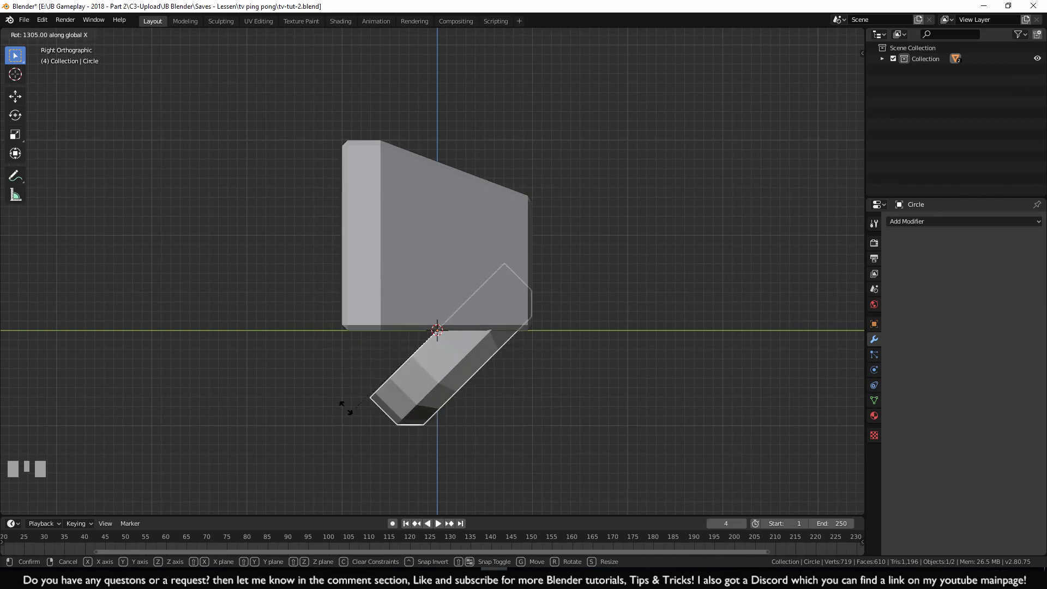
left_click(516, 362, "ctrl")
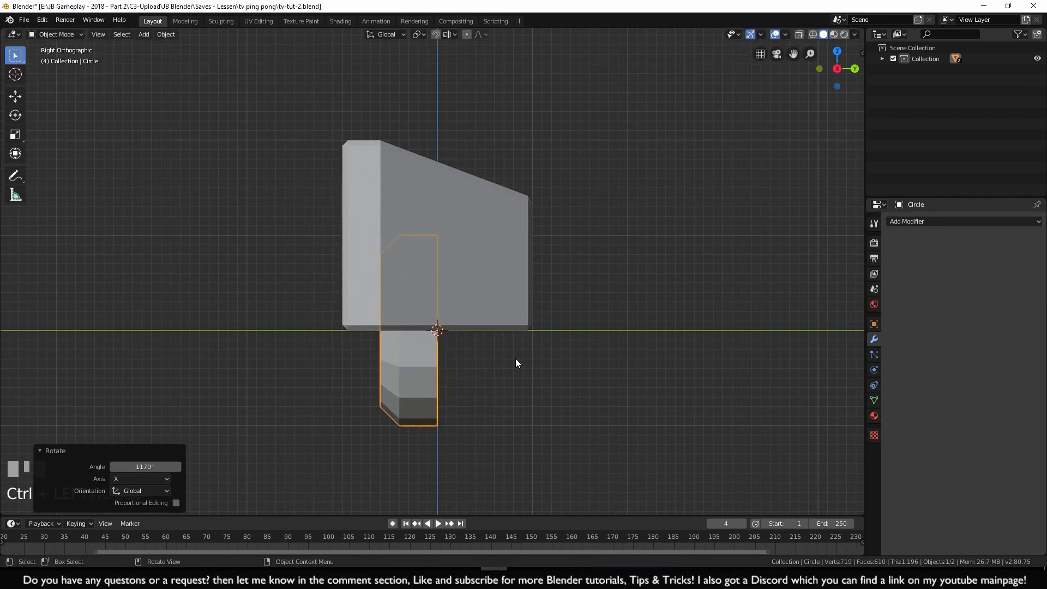
Move the knob -1 m along Y and 0.6 m along Z so its open base meets the TV's front face
scroll(515, 360, "up", 2)
key("g")
left_click(374, 281, "ctrl")
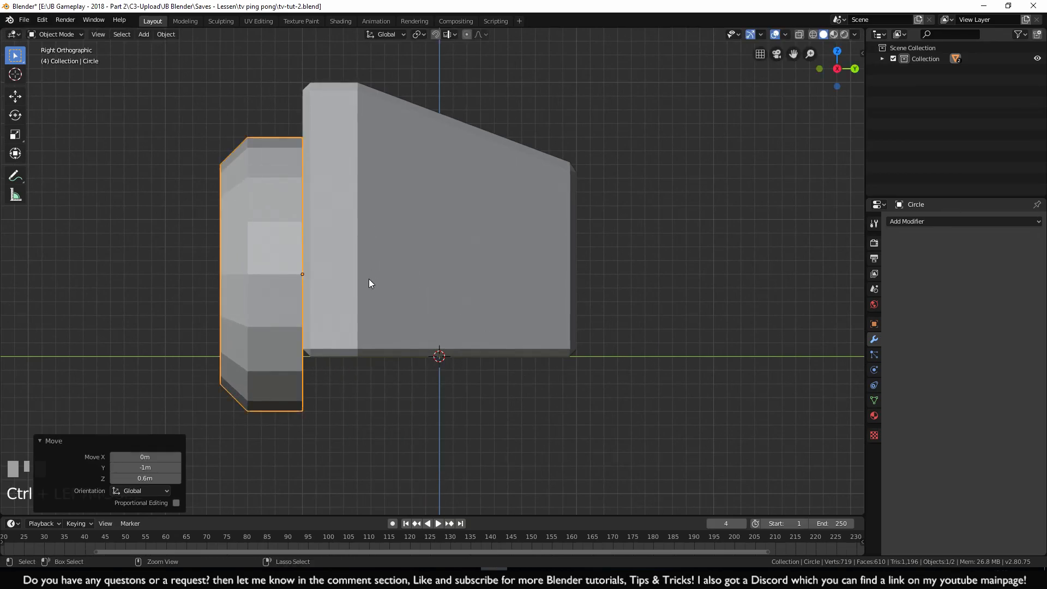
Scale the knob down uniformly to about 0.119 in front view
middle_click_drag(358, 290, 513, 292, "shift")
key("KP_1")
key("s")
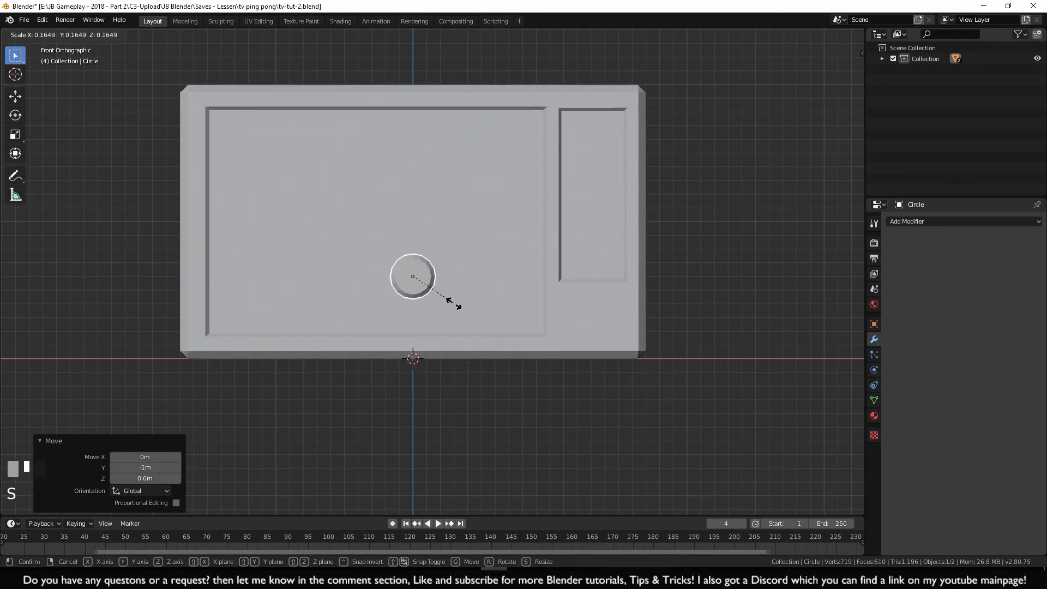
left_click(446, 296)
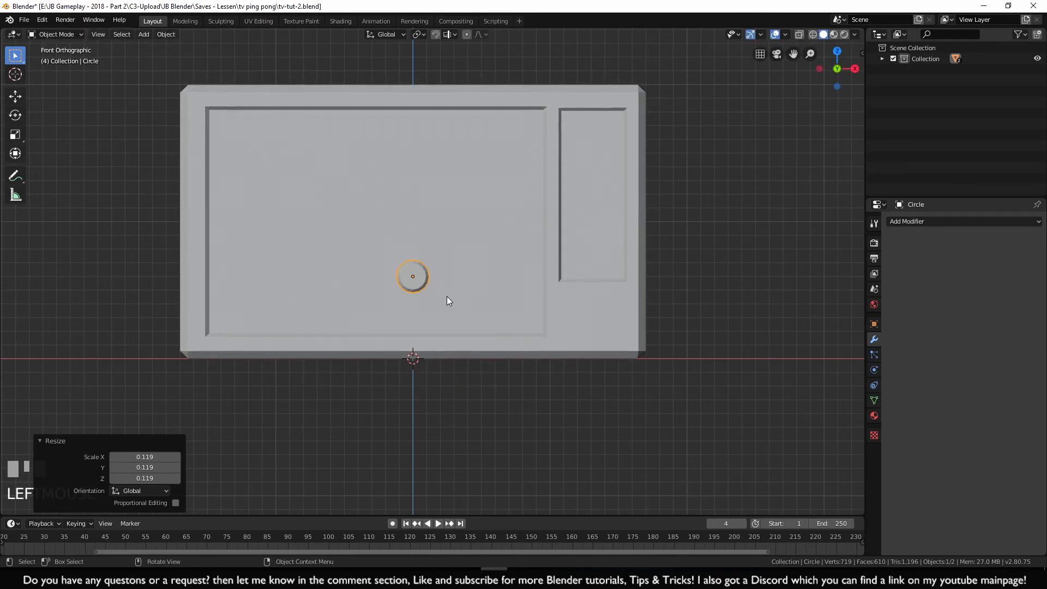
Move the knob just below the speaker panel's left part and save the file
key("g")
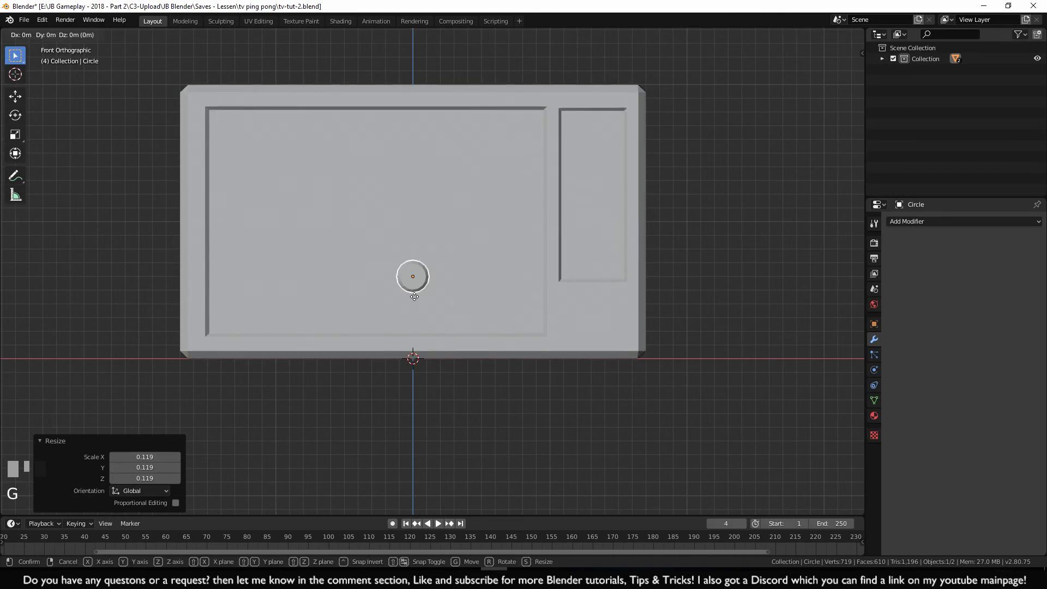
left_click(579, 323)
key("ctrl+s")
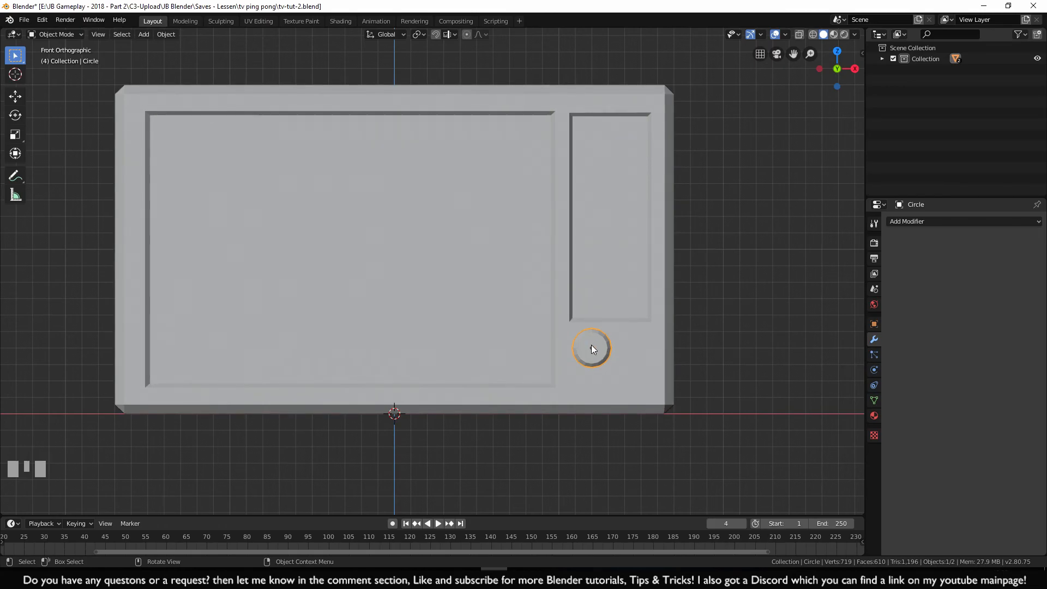
Create a linked duplicate of the knob 0.3 m along X, beside the original beneath the speaker panel
key("alt+d")
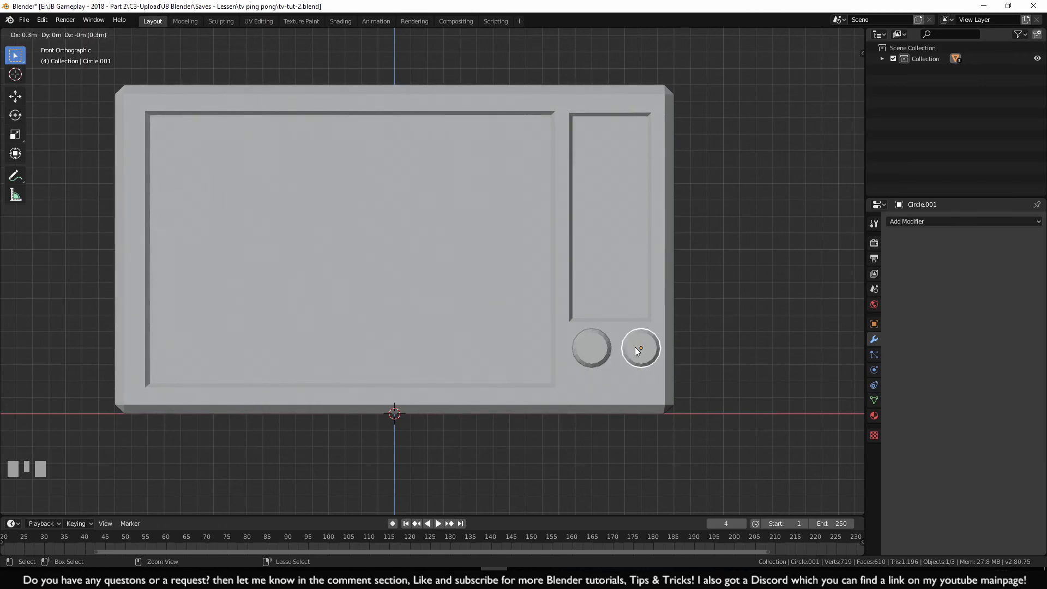
left_click(635, 346, "ctrl")
middle_click_drag(669, 361, 525, 330, "shift")
scroll(521, 345, "up", 2)
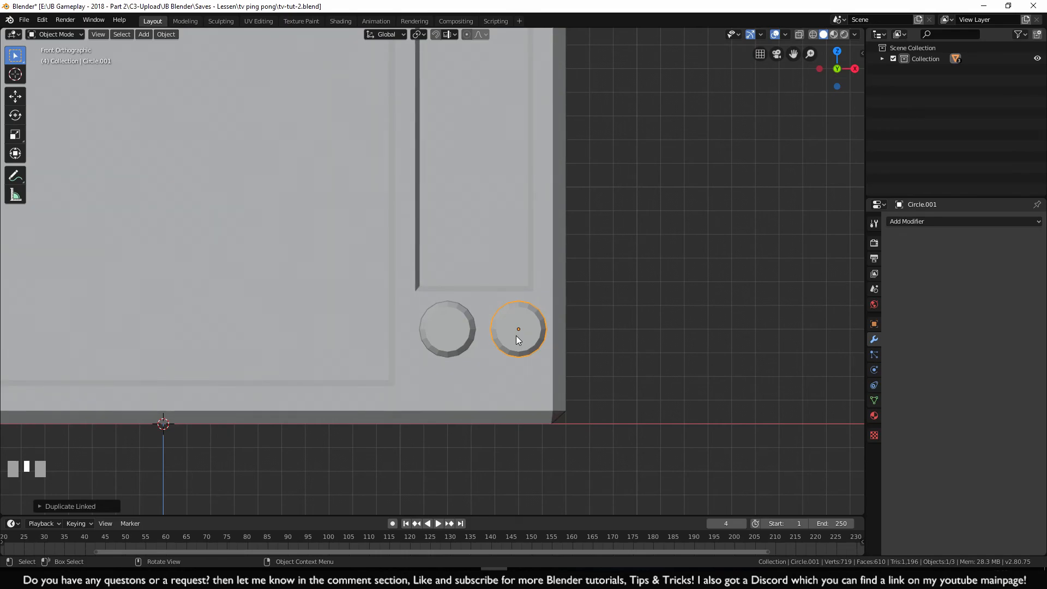
key("KP_3")
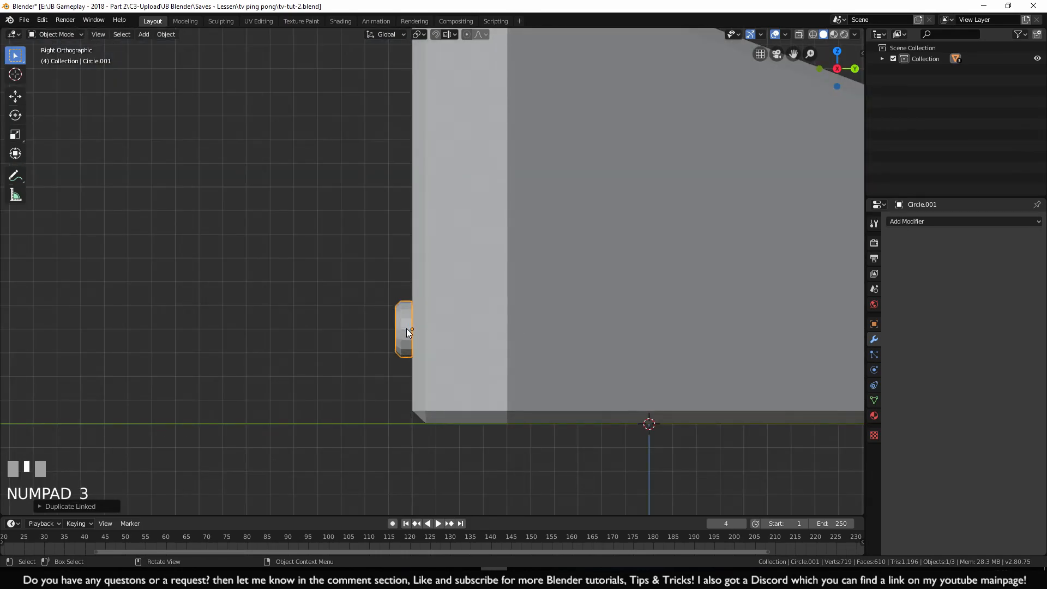
middle_click_drag(405, 381, 472, 354)
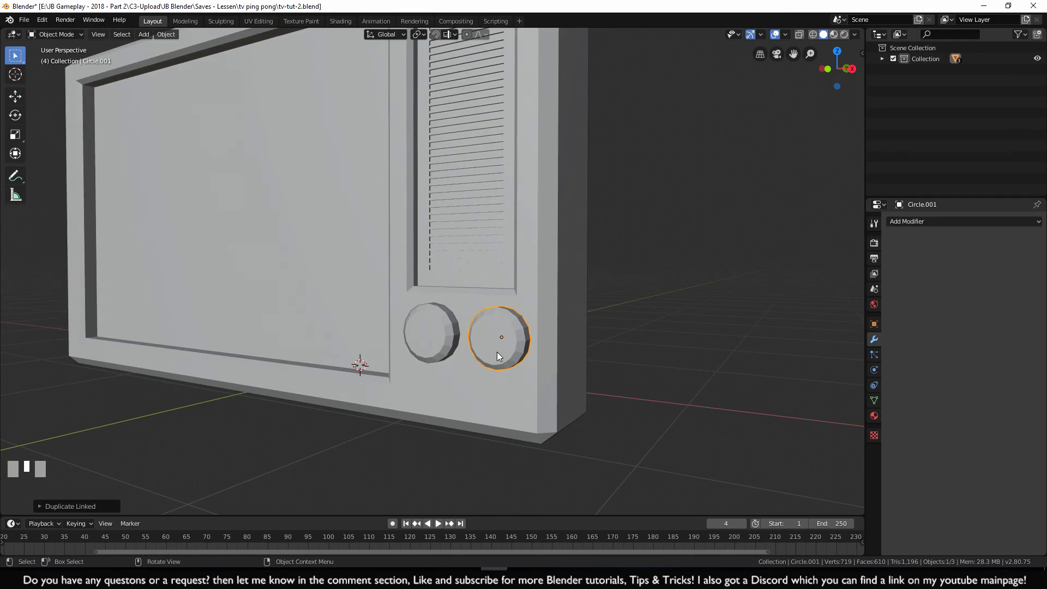
scroll(489, 349, "up", 1)
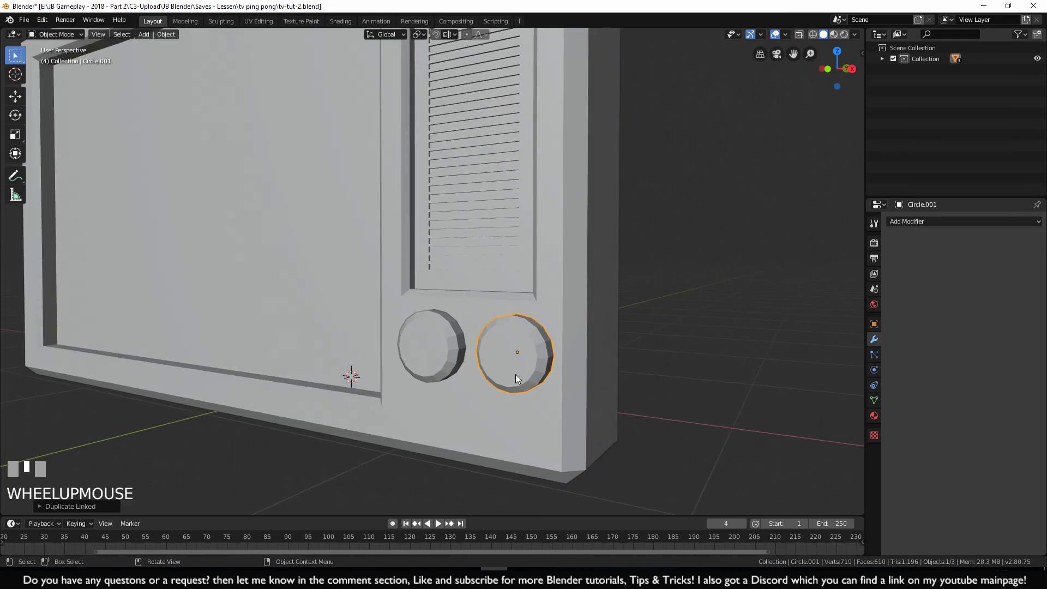
key("Tab")
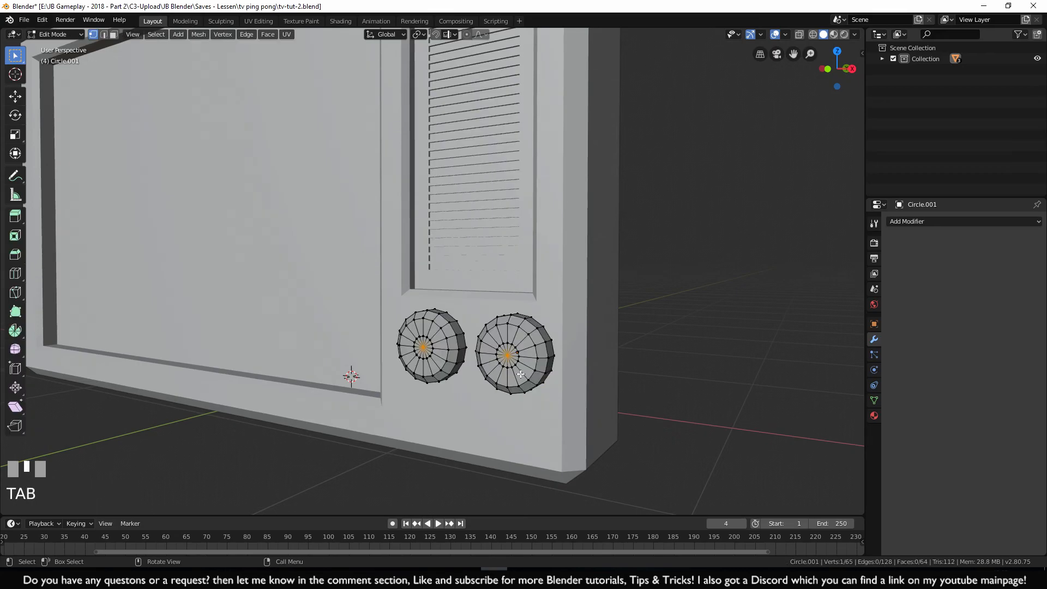
key("g")
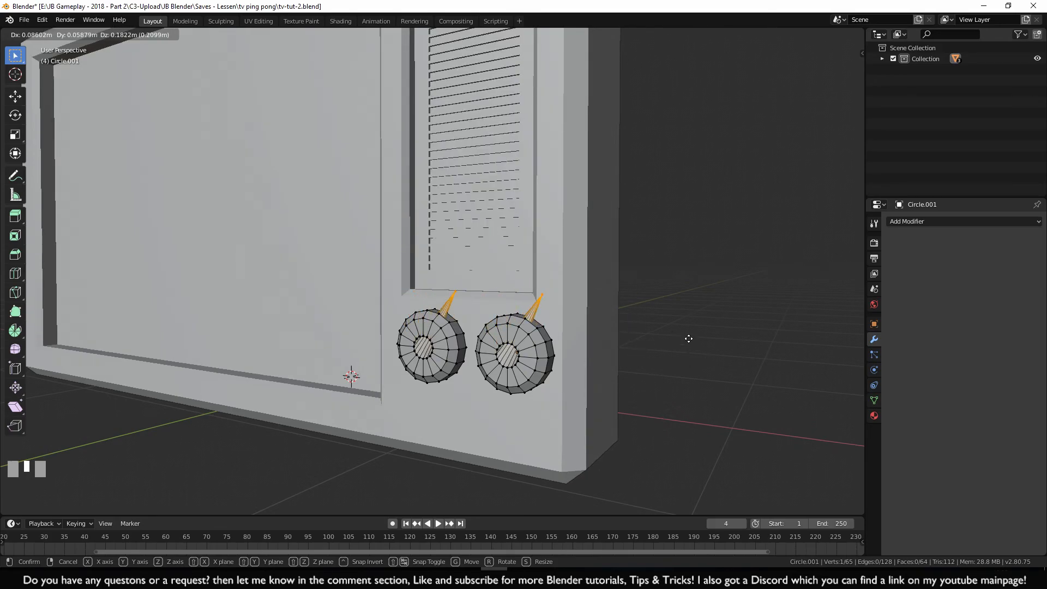
key("Escape")
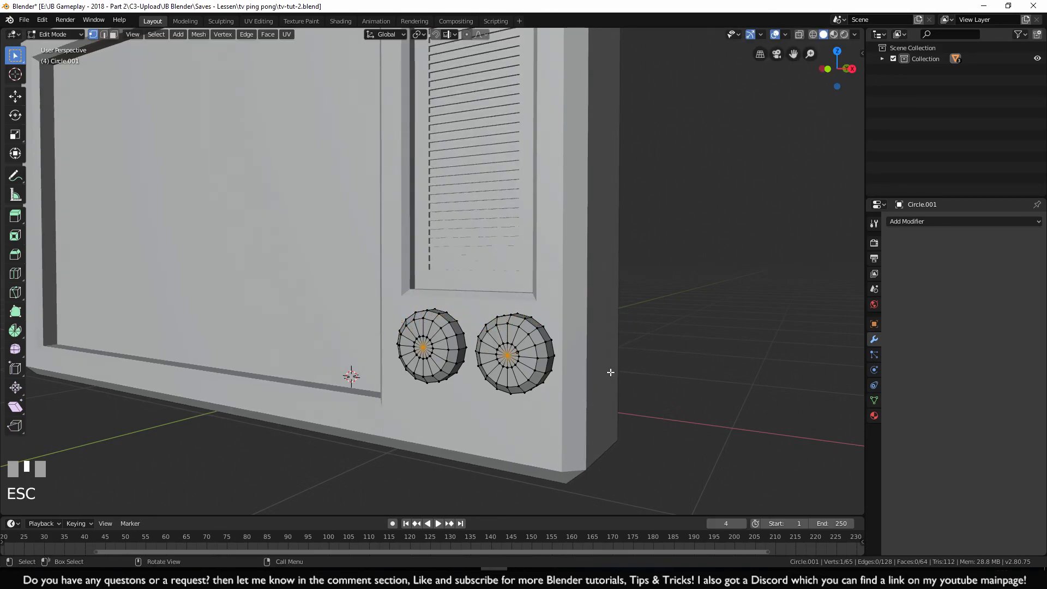
scroll(605, 378, "down", 1)
scroll(605, 378, "down", 1)
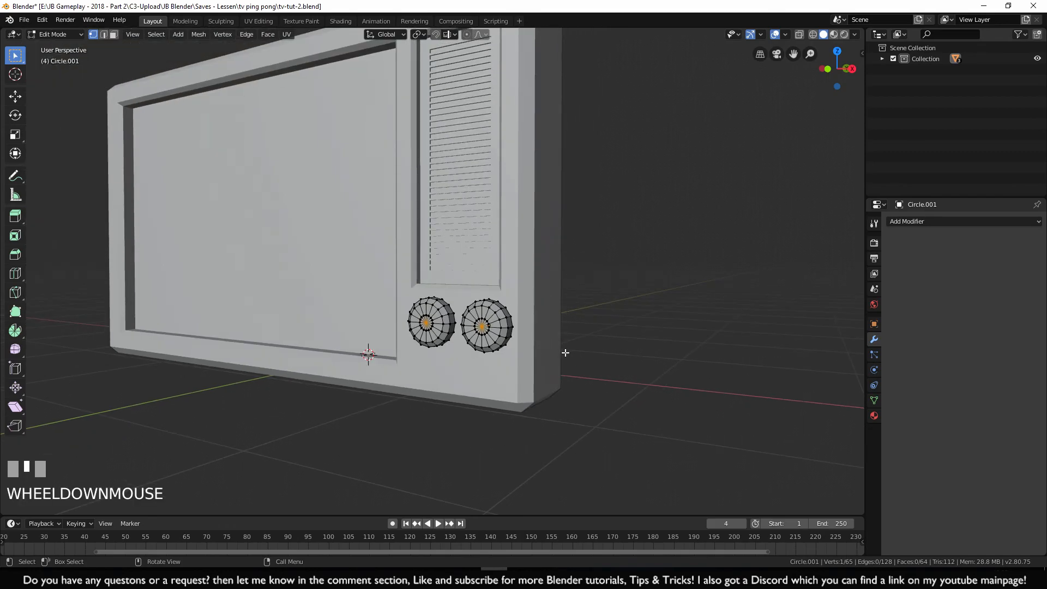
key("Tab")
Switch the viewport to wireframe shading and show the two knobs in top view
middle_click_drag(570, 350, 586, 381)
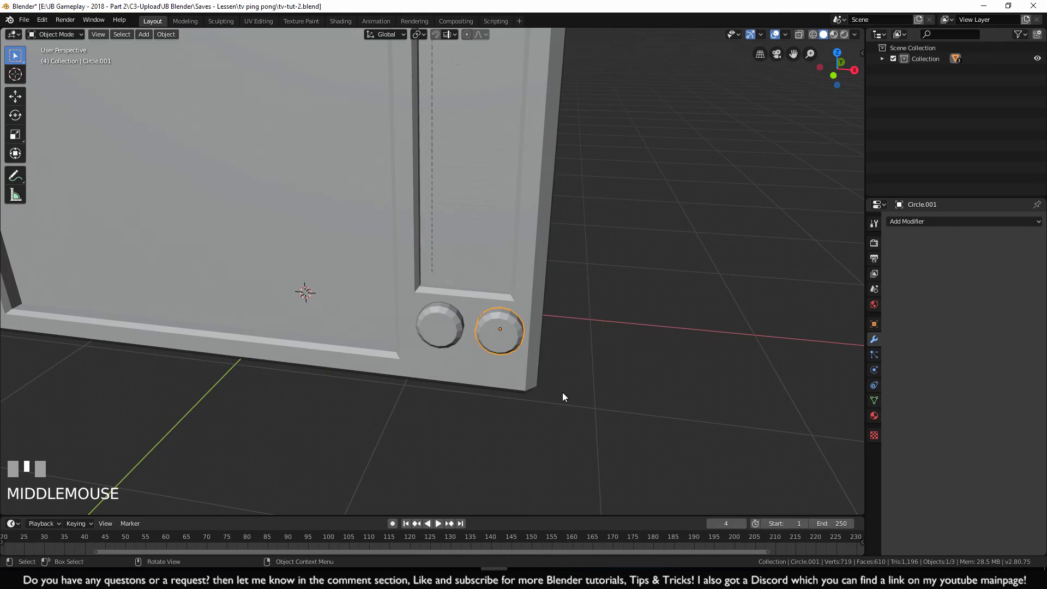
key("KP_7")
scroll(563, 395, "up", 5)
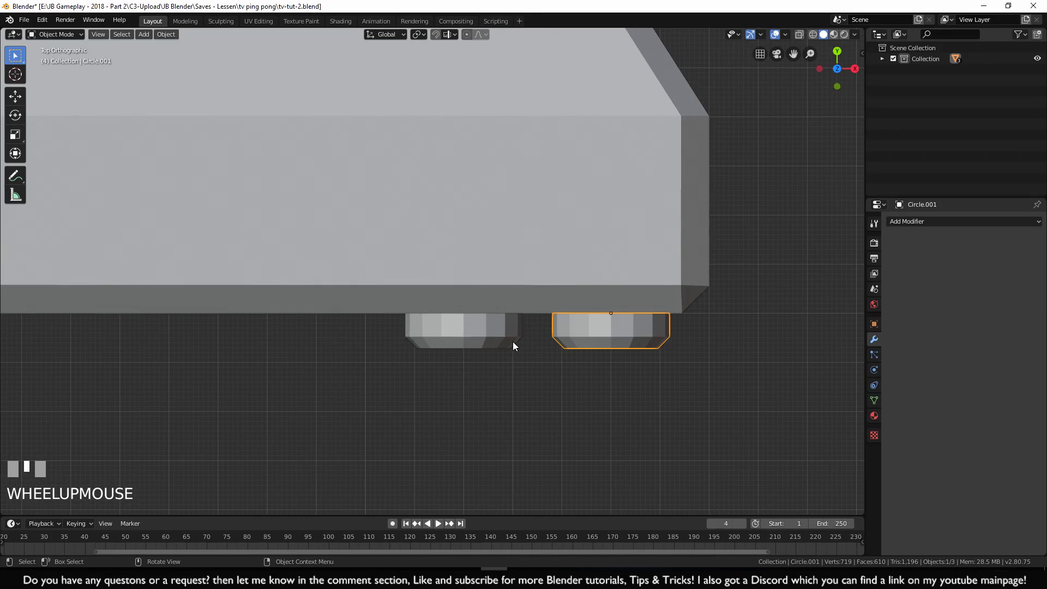
key("KP_1")
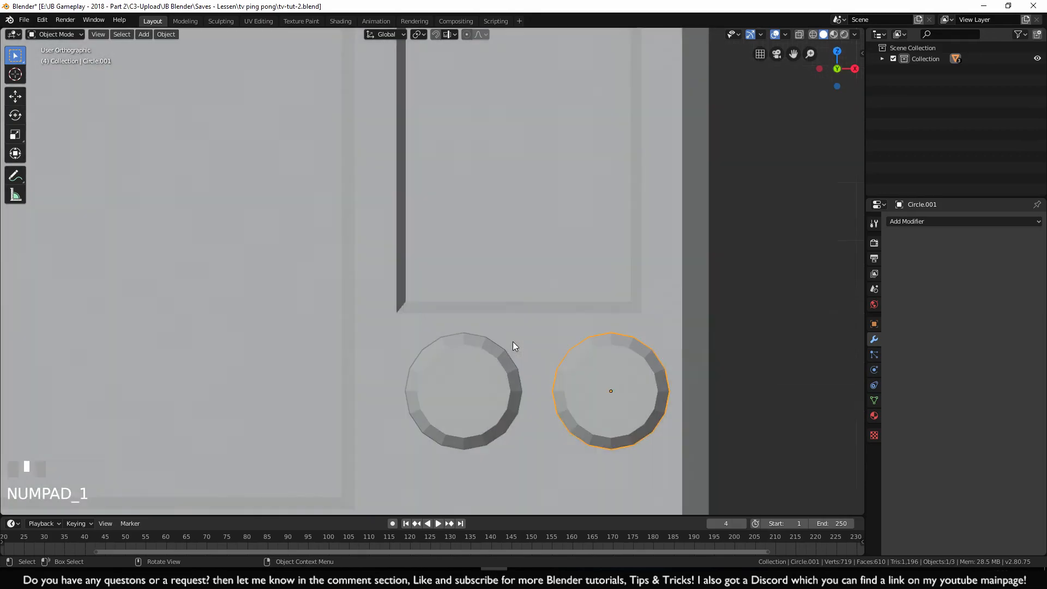
scroll(512, 341, "down", 2)
scroll(520, 341, "down", 1)
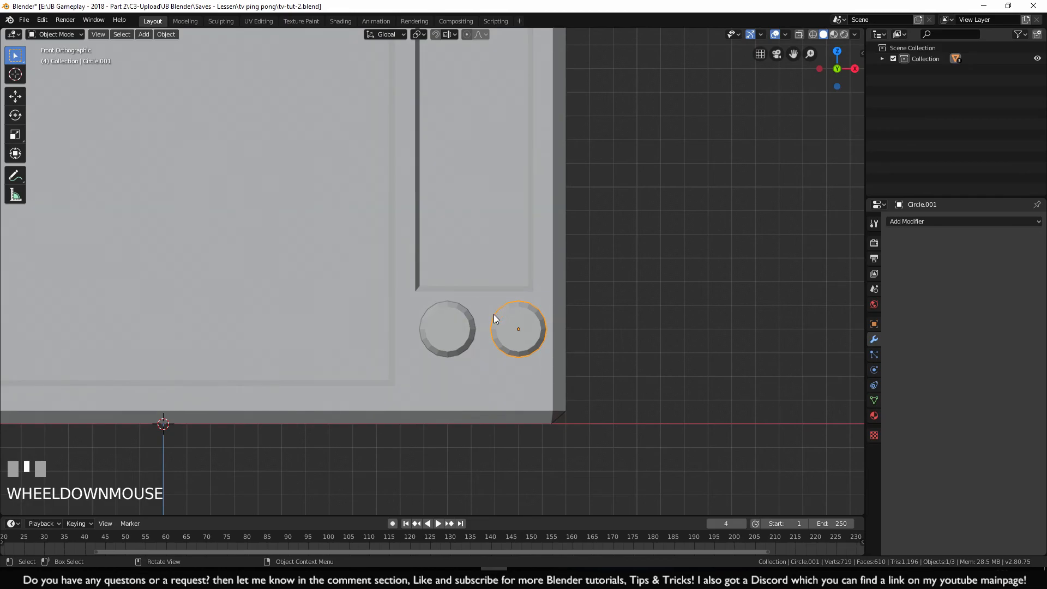
key("KP_7")
scroll(494, 316, "up", 4)
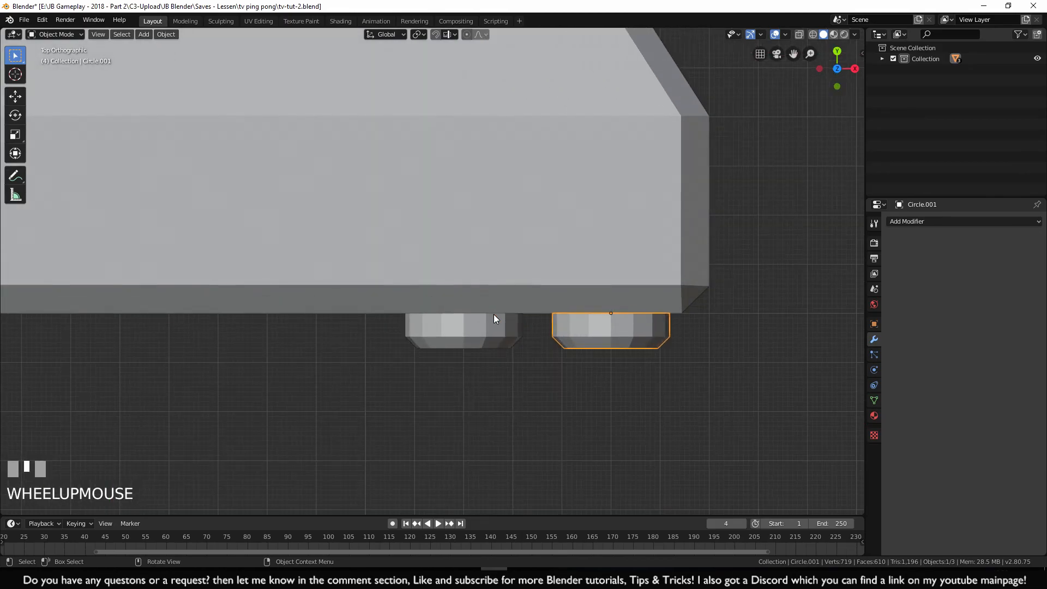
key("z")
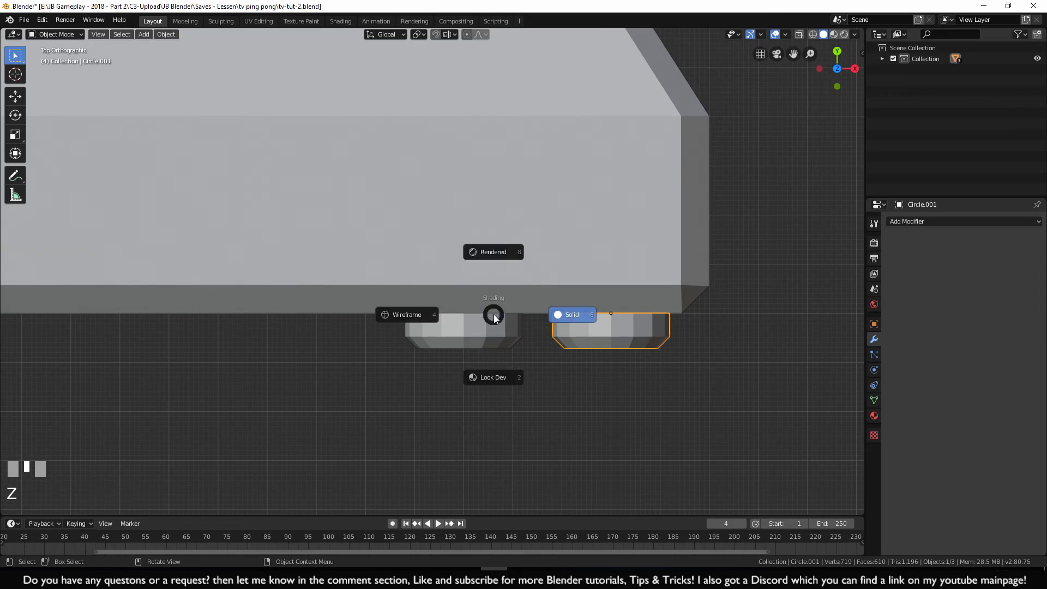
left_click(420, 315)
scroll(432, 345, "up", 3)
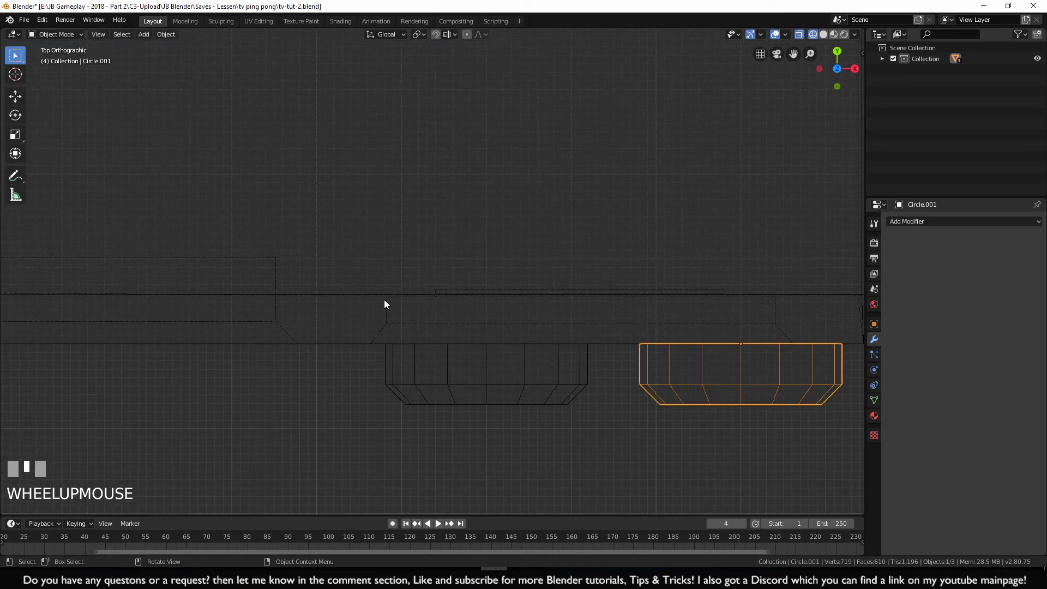
middle_click_drag(485, 402, 441, 380, "shift")
scroll(428, 376, "up", 1)
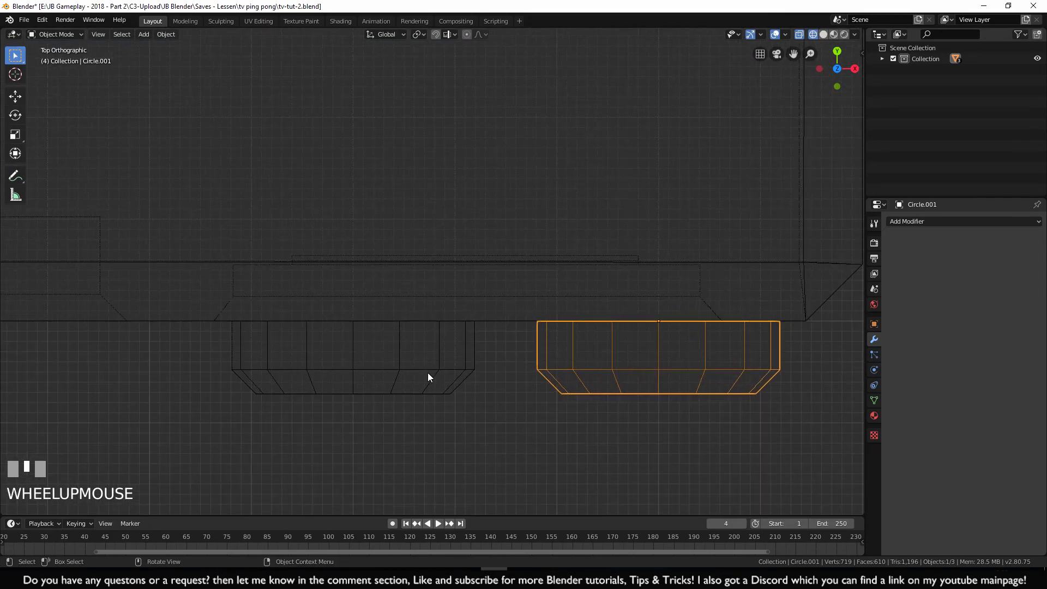
Try to scale the duplicated knob down uniformly in top view, and undo the resize
scroll(488, 385, "down", 3)
key("KP_1")
scroll(472, 371, "down", 2)
key("KP_7")
scroll(433, 201, "up", 2)
scroll(400, 374, "up", 2)
middle_click_drag(401, 374, 522, 301, "shift")
scroll(480, 313, "down", 3)
scroll(530, 315, "up", 2)
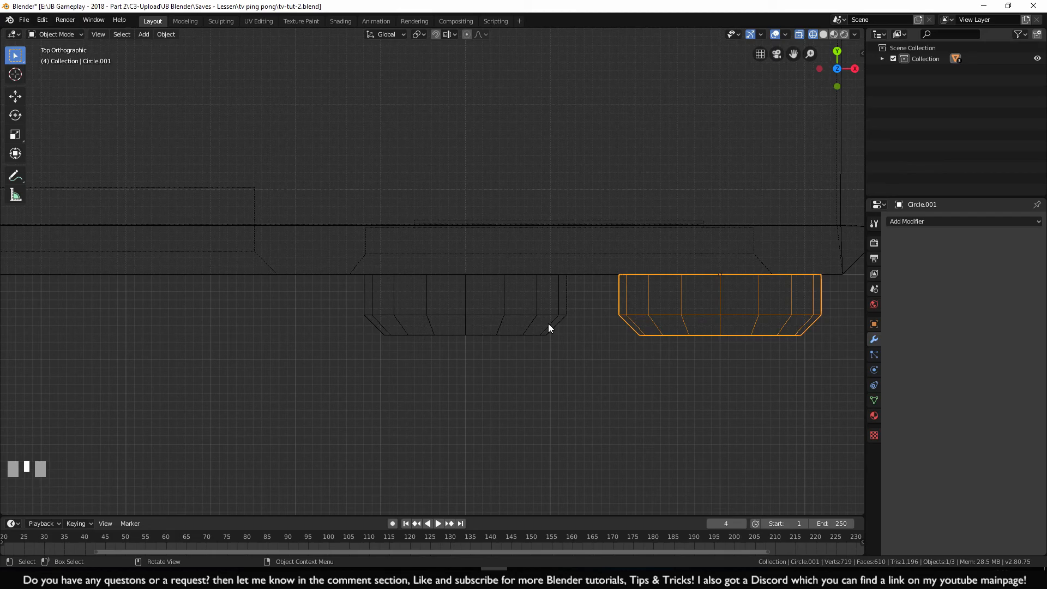
key("s")
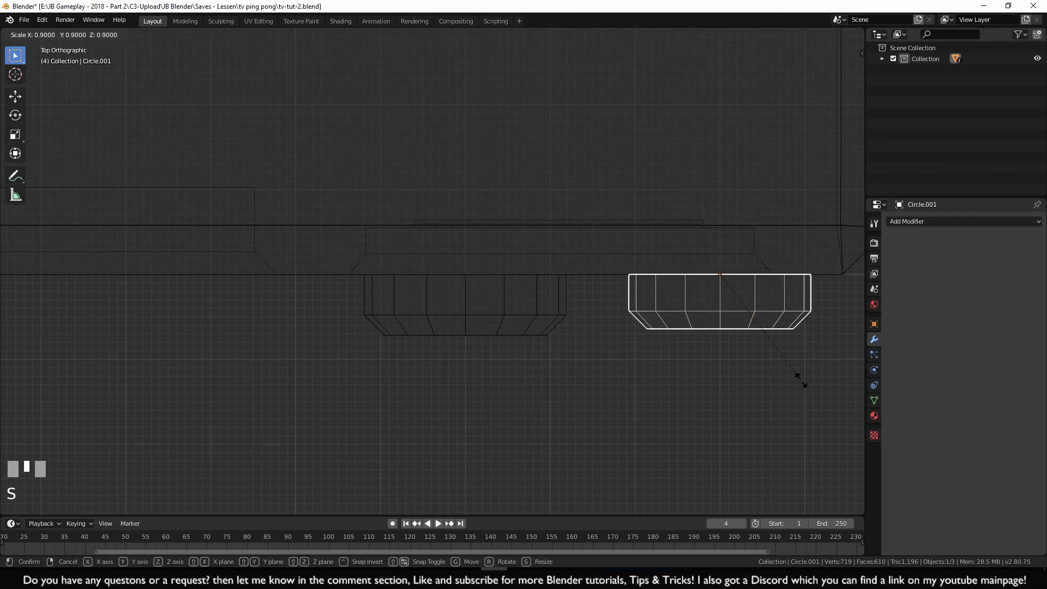
left_click(794, 370, "ctrl")
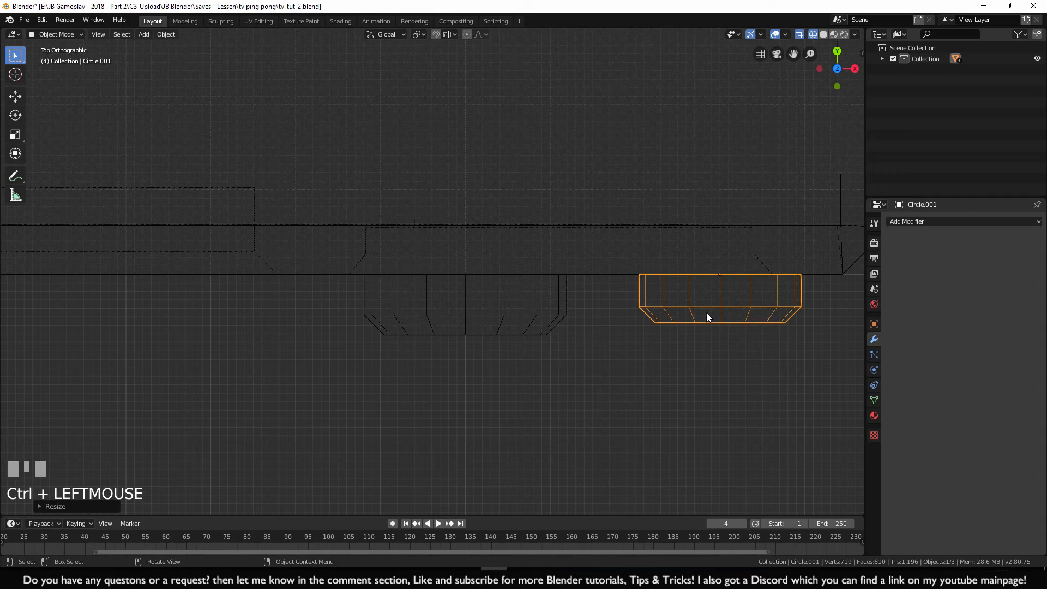
key("ctrl+z")
key("Tab")
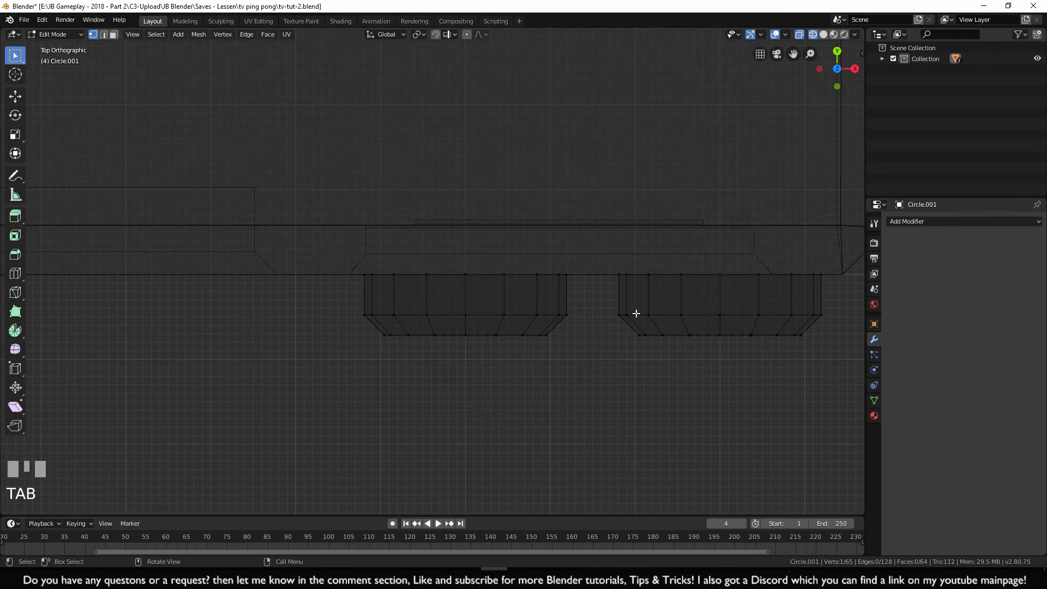
key("b")
left_click_drag(595, 248, 838, 396)
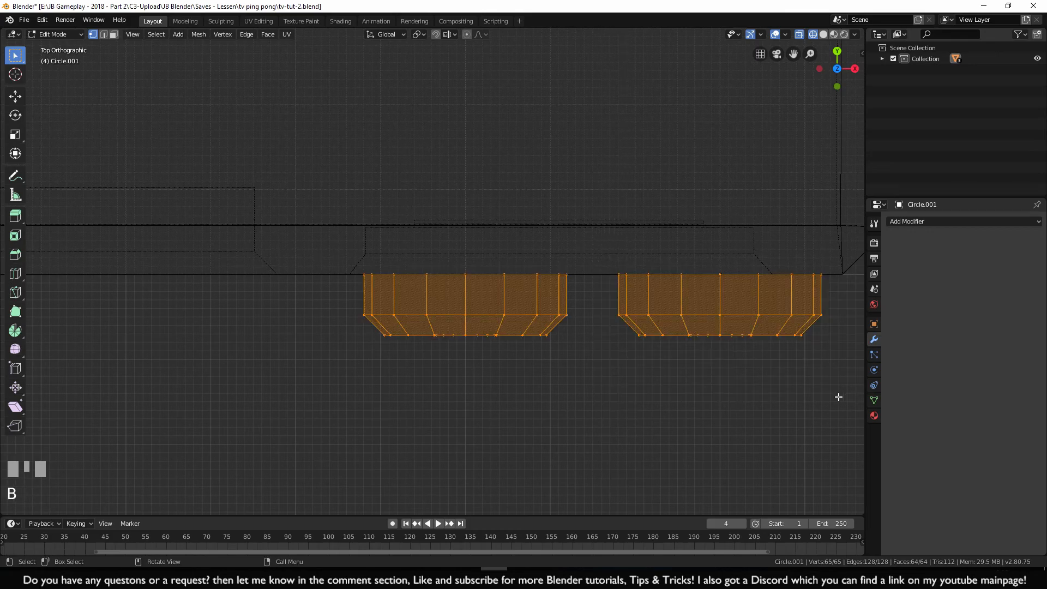
key("s")
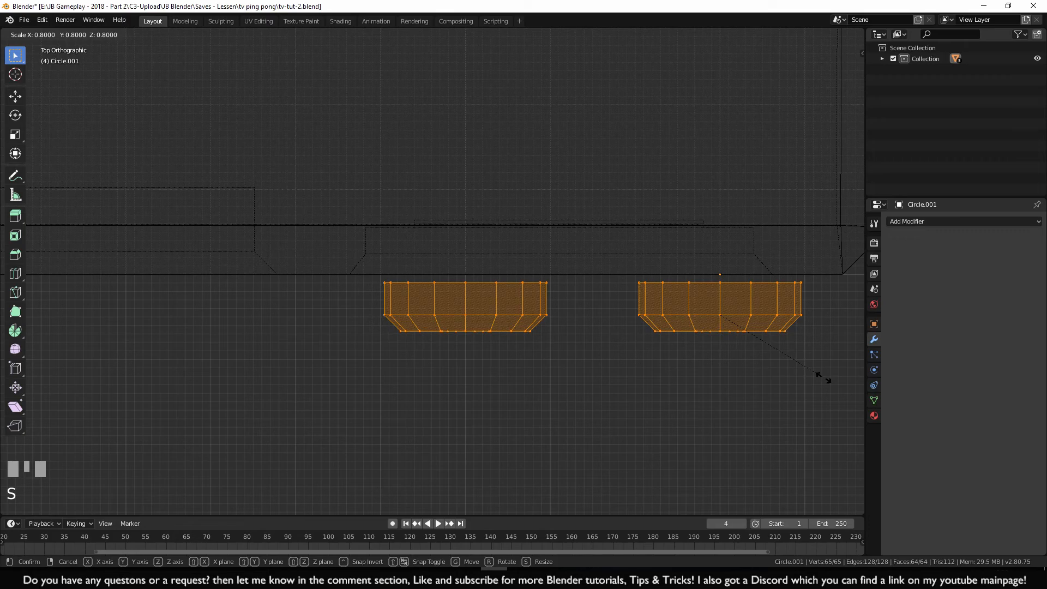
key("Escape")
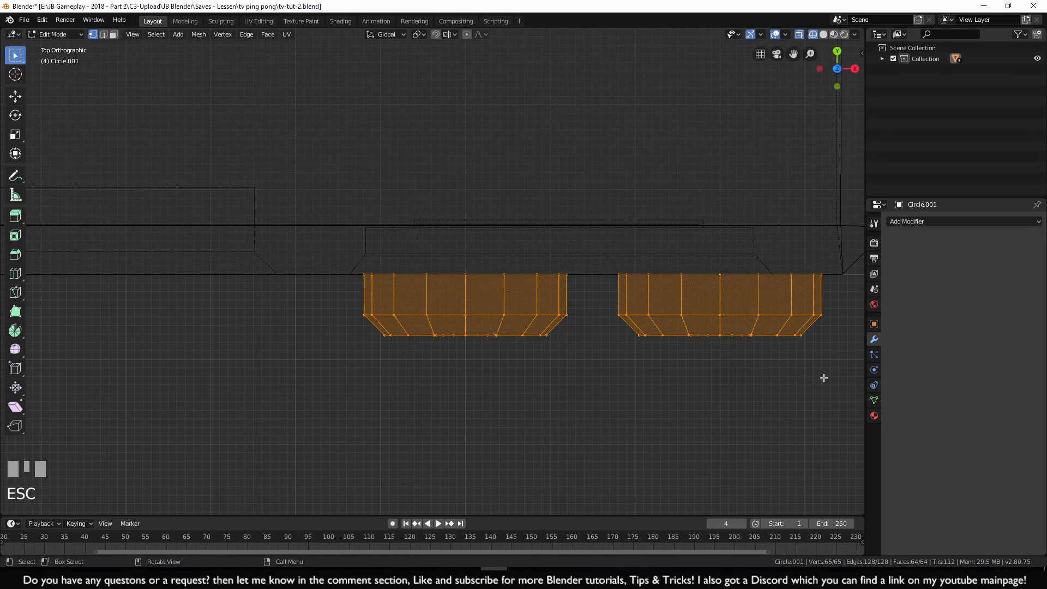
key("Tab")
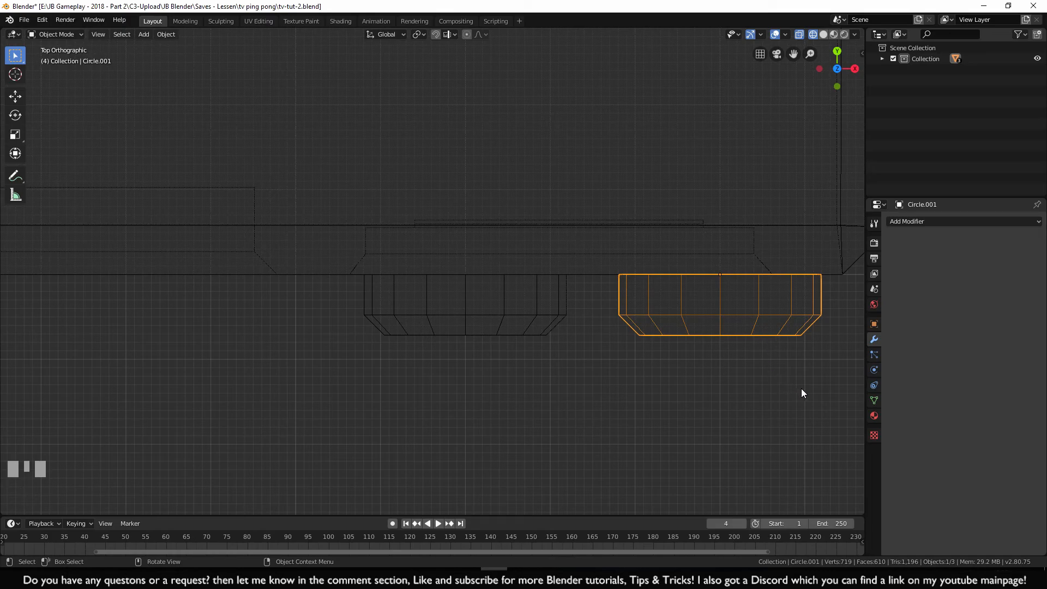
Scale the duplicated knob and the original knob down uniformly to 0.9, each on its own
key("s")
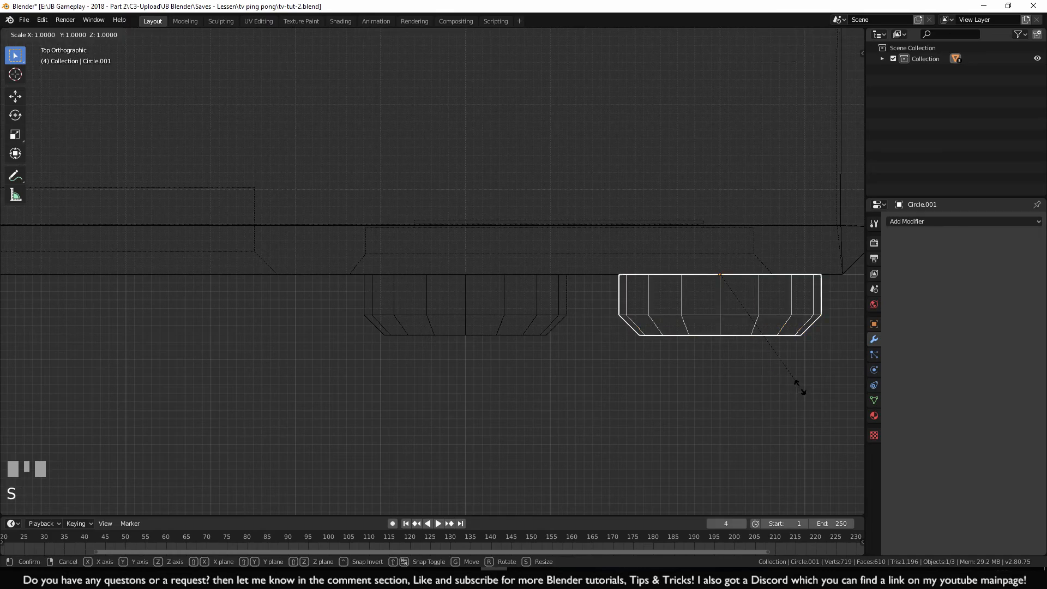
left_click(796, 380, "ctrl")
left_click(551, 334)
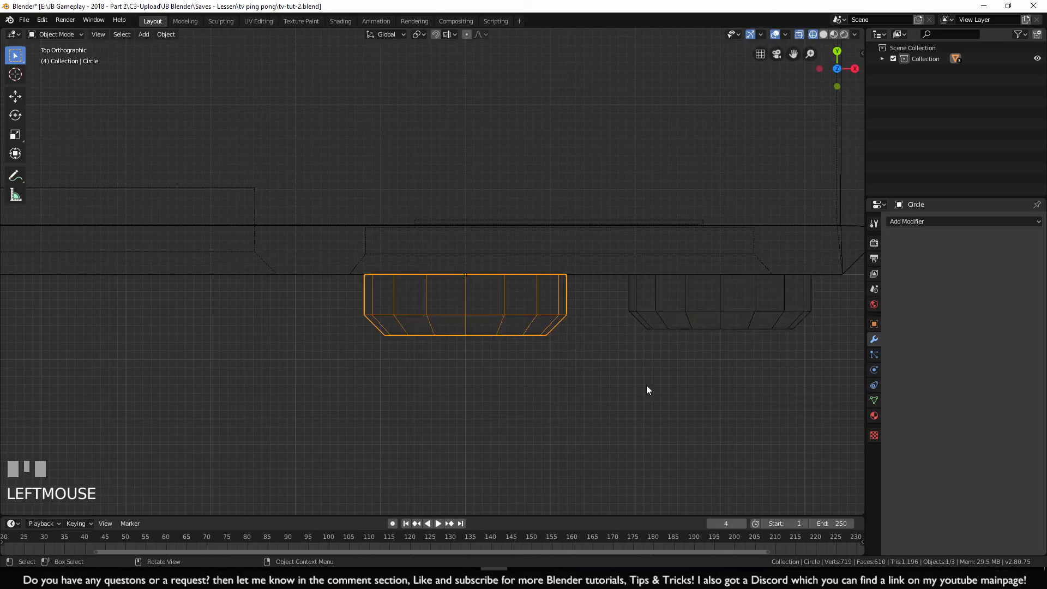
key("s")
left_click(647, 385, "ctrl")
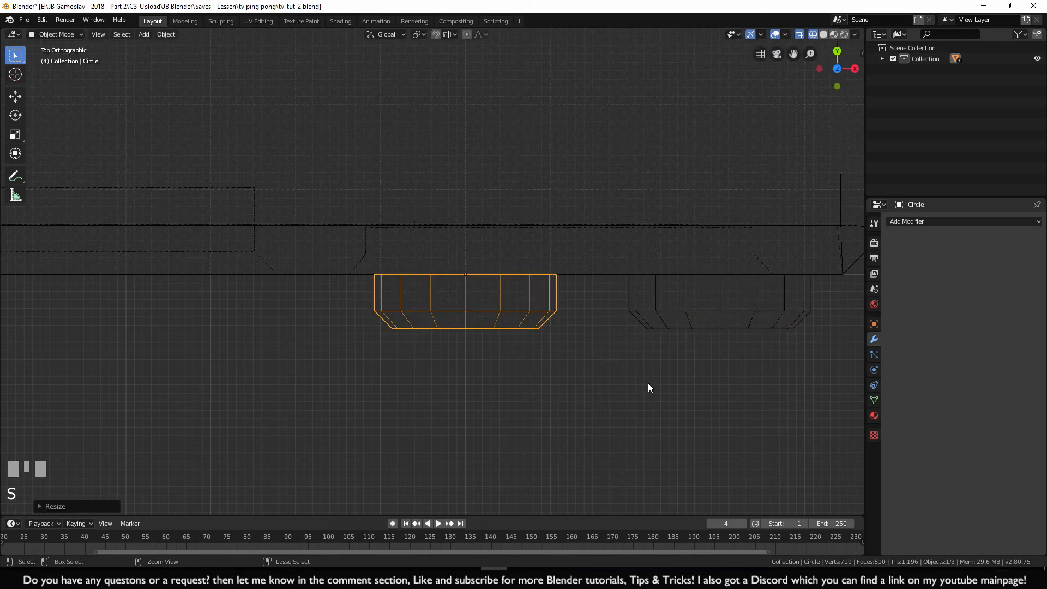
Move the original knob about -0.01 m along X so its outer edge lines up with the speaker recess's inner left edge
middle_click_drag(524, 324, 574, 319, "shift")
scroll(573, 324, "up", 3)
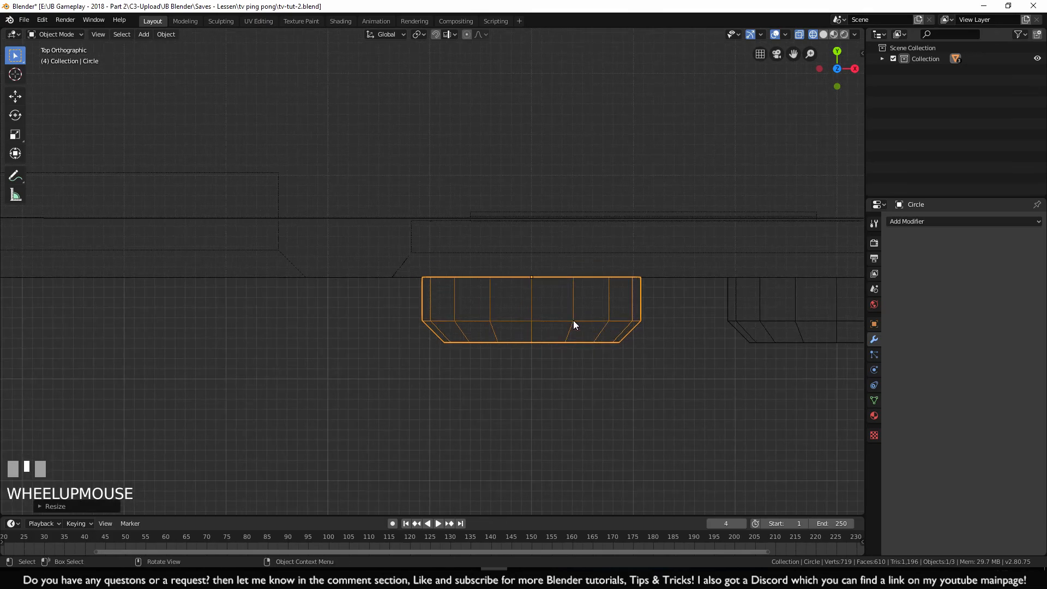
scroll(605, 324, "up", 2)
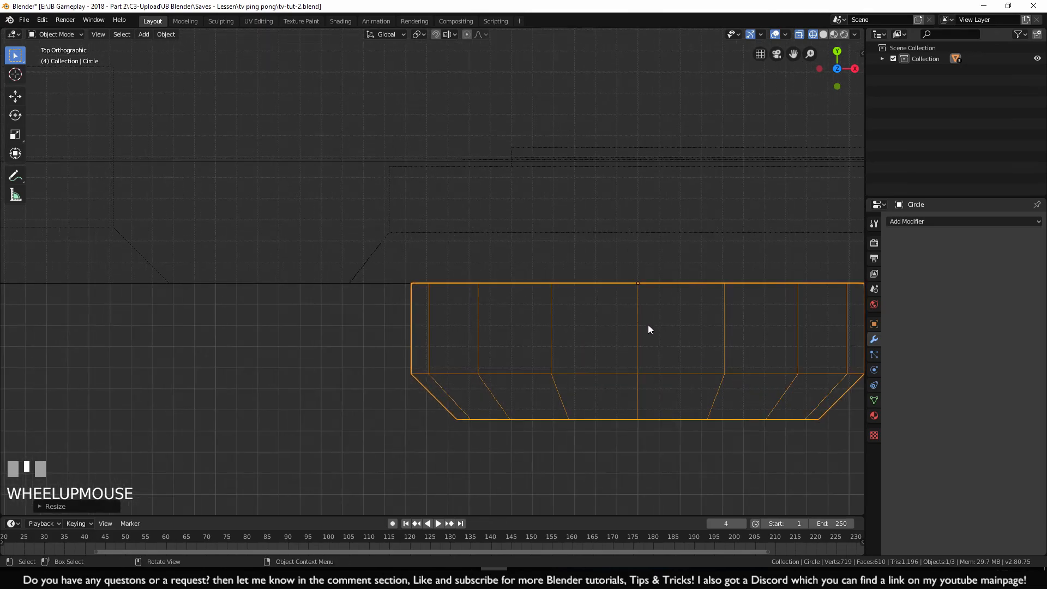
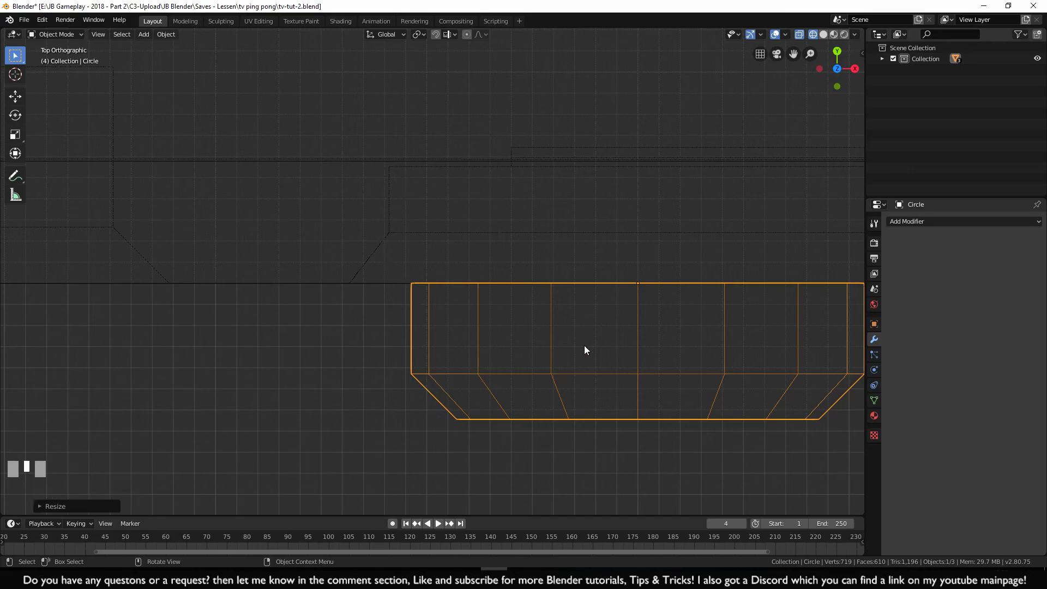
key("g")
key("x")
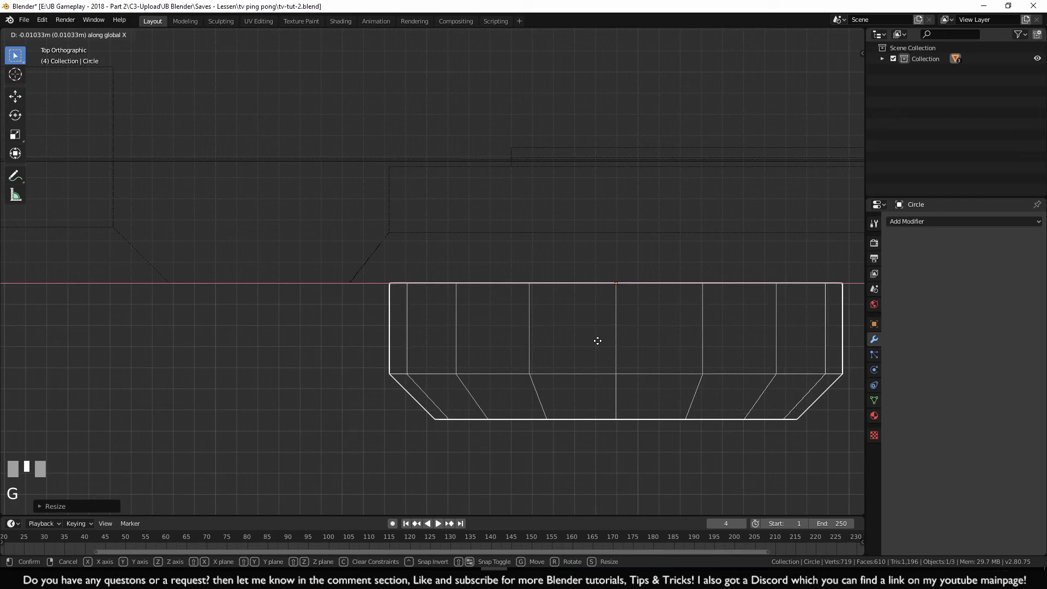
left_click(597, 341)
key("KP_1")
middle_click_drag(597, 341, 512, 105, "shift")
scroll(423, 87, "down", 2)
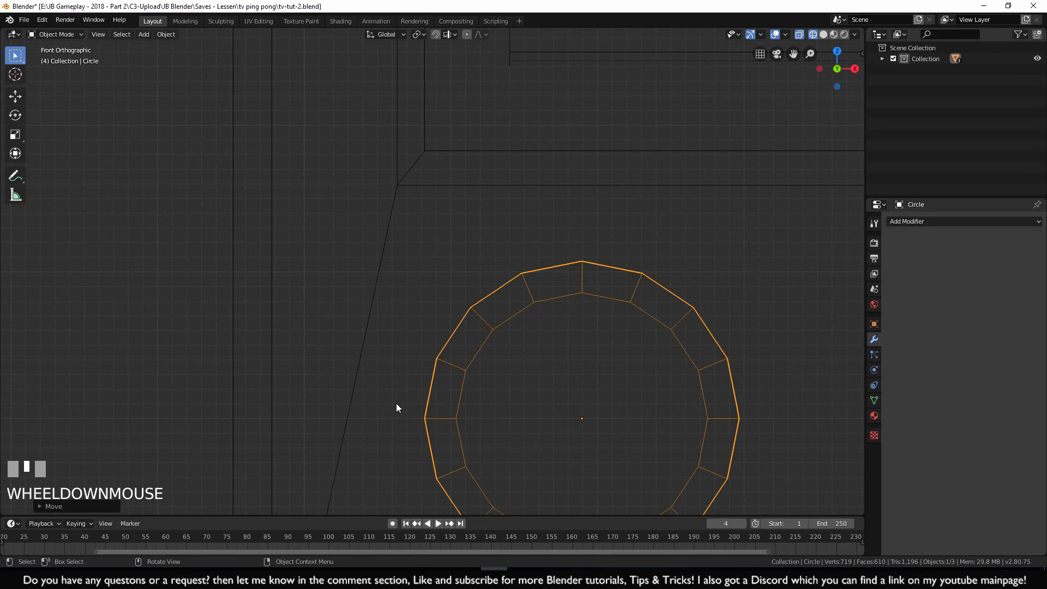
Move the duplicated knob in the negative X direction so its outer edge lines up with the speaker recess's inner right edge
key("KP_7")
scroll(516, 345, "down", 2)
middle_click_drag(516, 345, 258, 337, "shift")
left_click(496, 285)
middle_click_drag(496, 286, 575, 331, "shift")
left_click(582, 309)
left_click(614, 309)
scroll(760, 316, "up", 2)
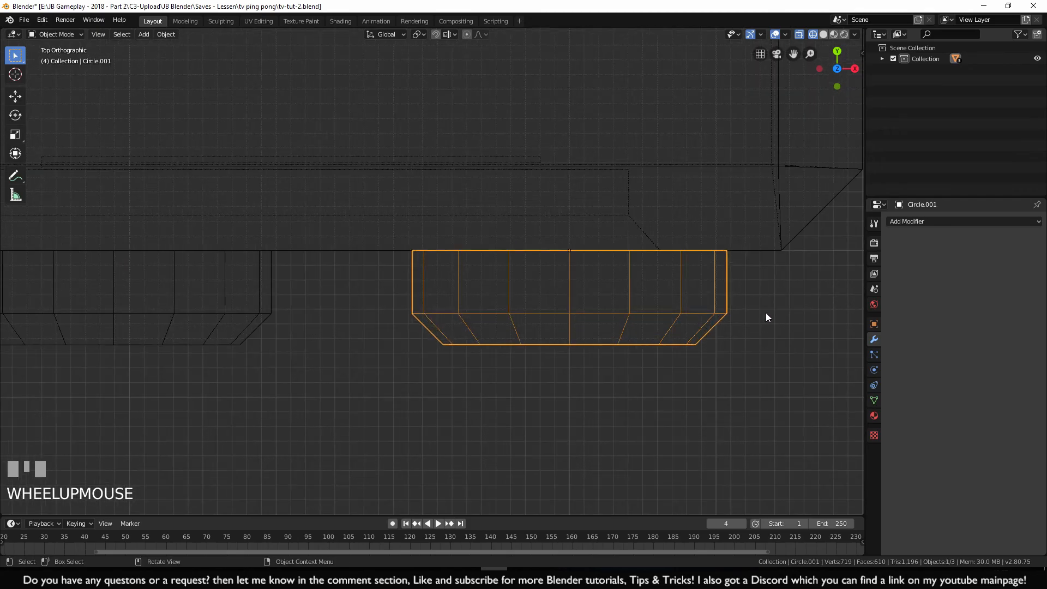
key("g")
key("x")
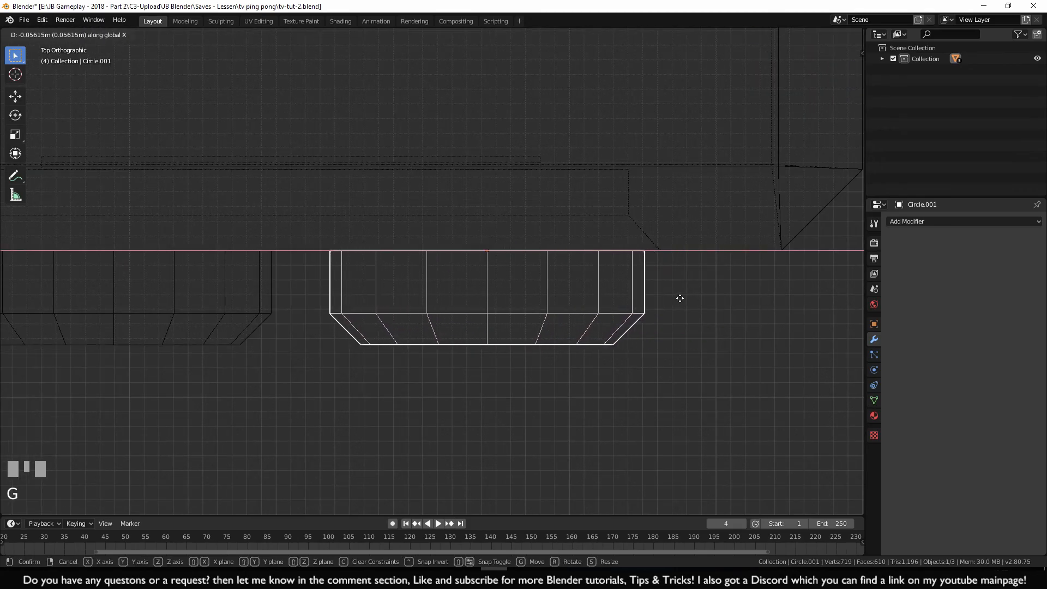
left_click(668, 297)
scroll(561, 343, "down", 3)
middle_click_drag(561, 342, 503, 262)
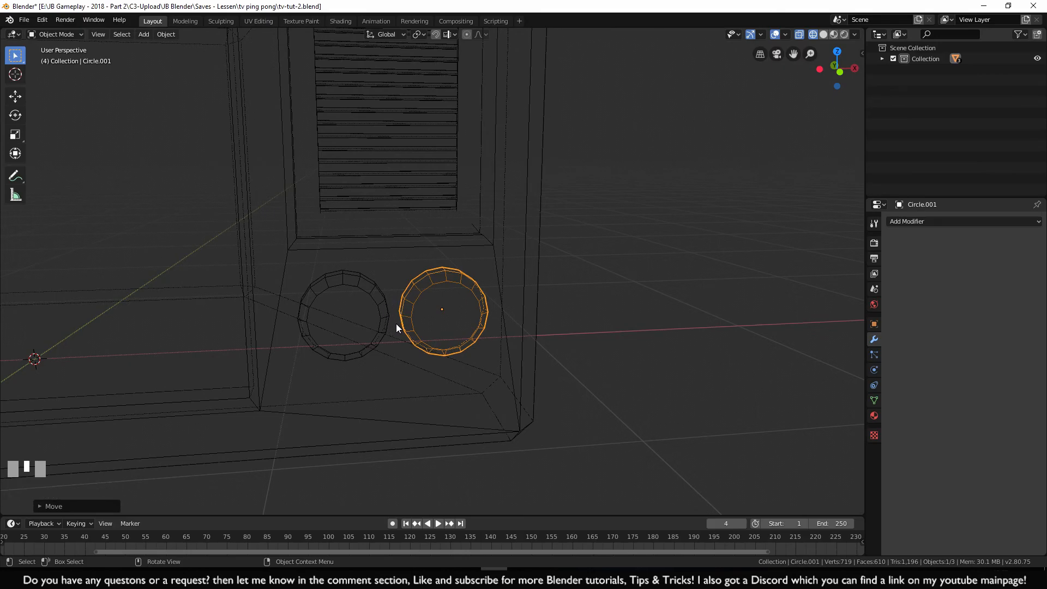
key("KP_1")
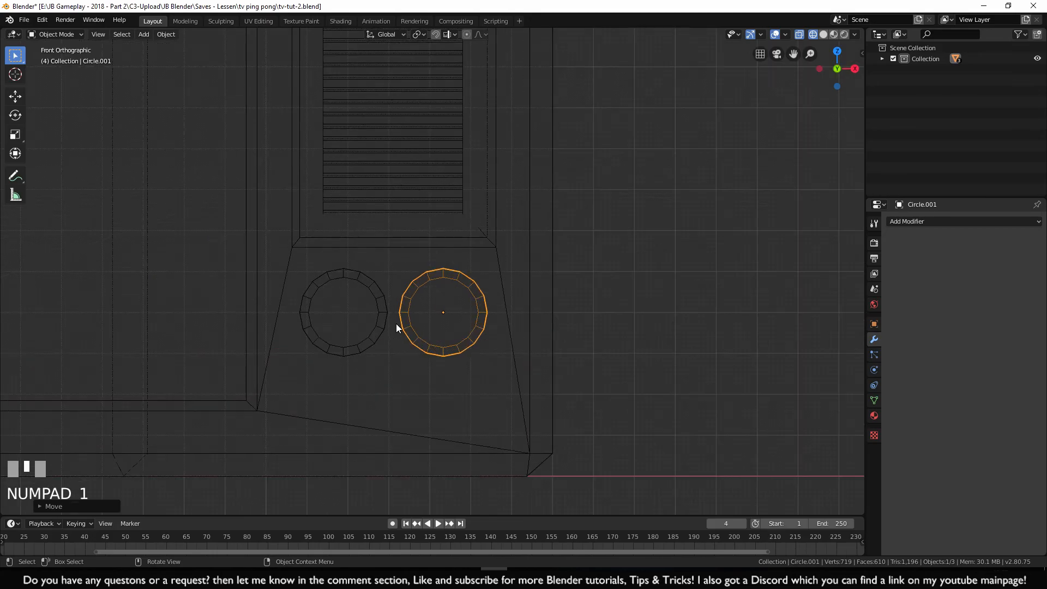
Try to scale the duplicated knob down uniformly in front view, and undo the resize
key("s")
left_click(554, 345, "ctrl")
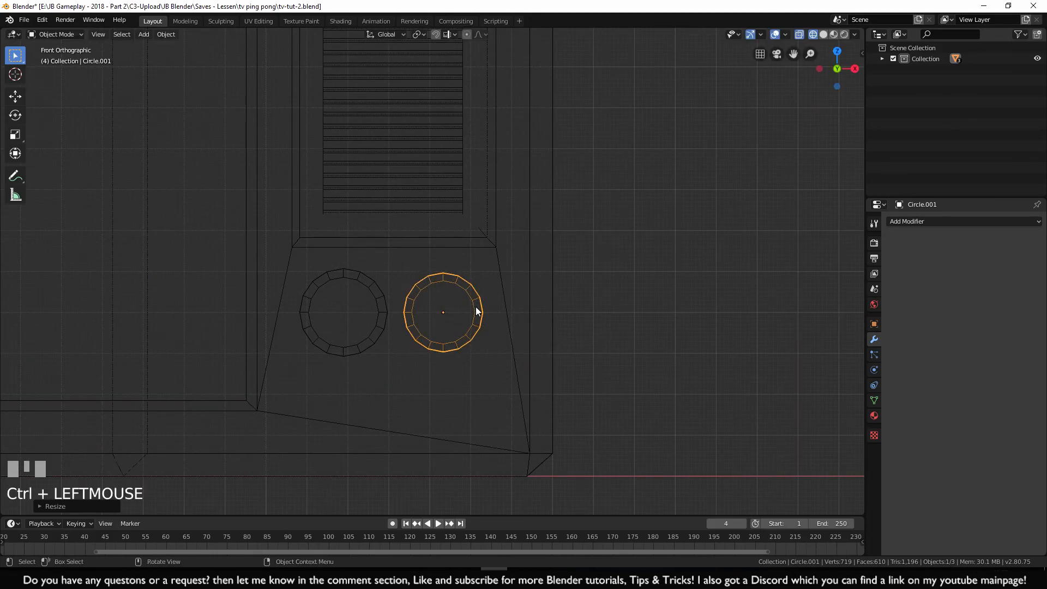
key("ctrl+z")
Move the duplicated knob outward along X in top view so its outer edge lines up with the speaker recess's outer right edge
key("KP_7")
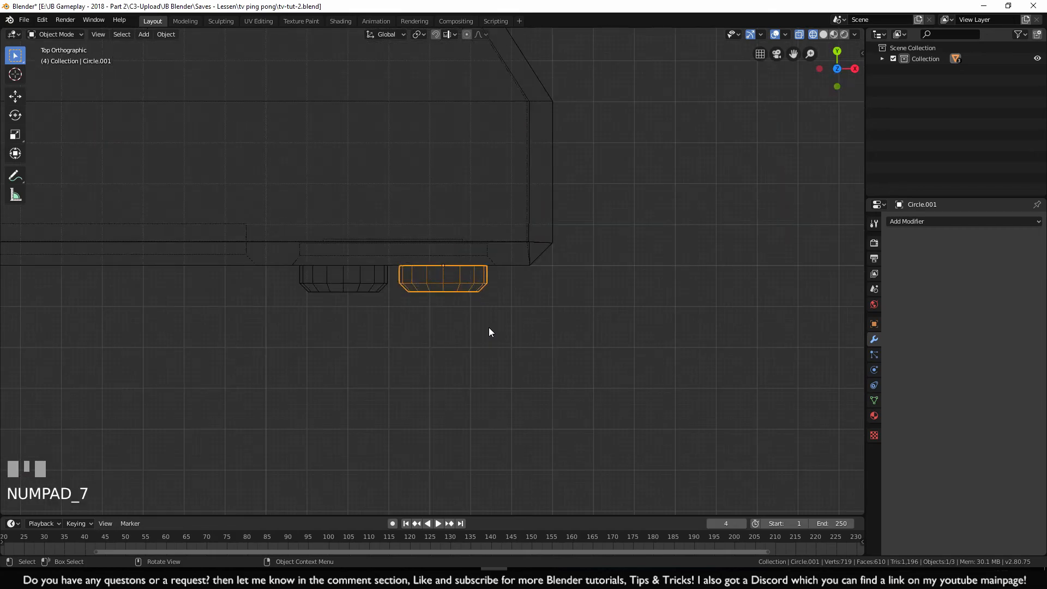
scroll(488, 331, "up", 4)
scroll(489, 331, "up", 2)
key("g")
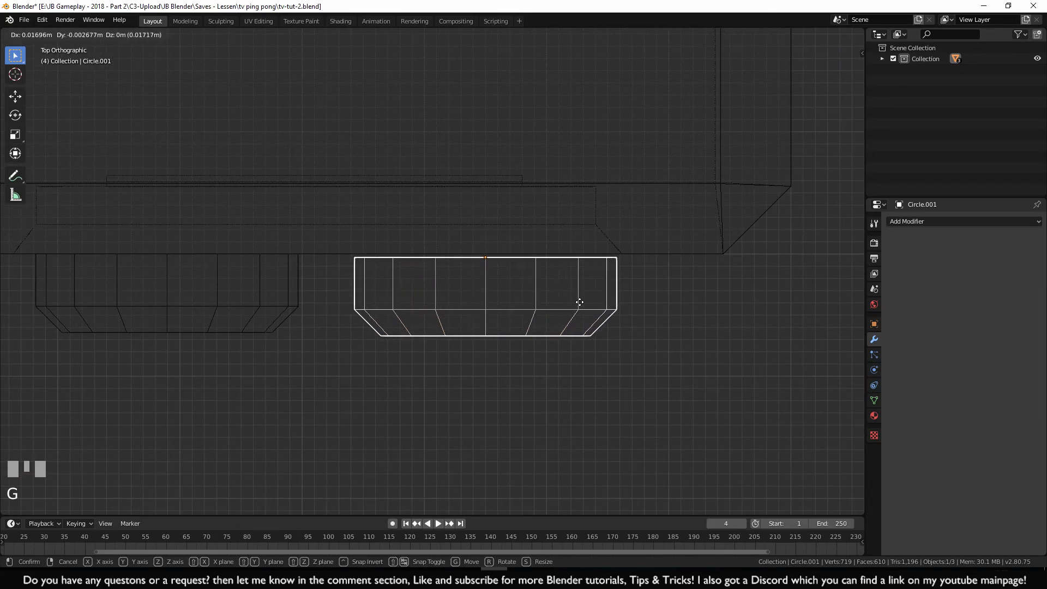
left_click(582, 302, "ctrl")
Move the original knob outward along X so its outer edge lines up with the speaker recess's outer left edge
middle_click_drag(621, 254, 597, 279, "shift")
left_click(598, 279)
key("g")
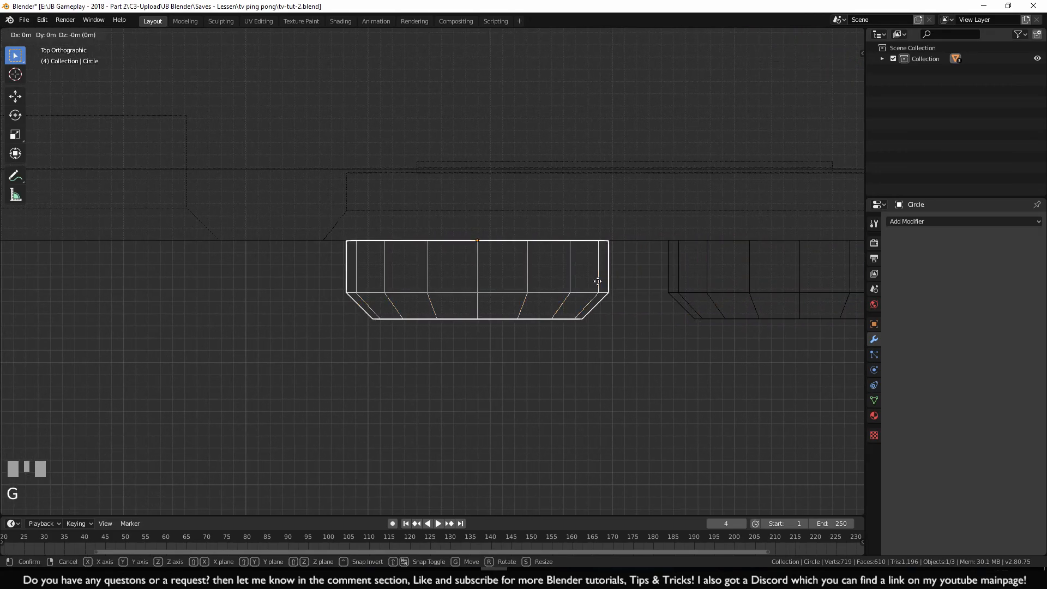
left_click(591, 312, "ctrl")
Switch to solid shading and examine the spacing of both knobs beneath the speaker recess
scroll(601, 362, "down", 4)
middle_click_drag(602, 362, 597, 279)
scroll(643, 279, "down", 2)
key("z")
left_click(691, 303)
scroll(691, 303, "down", 3)
middle_click_drag(691, 303, 512, 294)
middle_click_drag(603, 320, 444, 319)
middle_click_drag(566, 320, 640, 353, "shift")
scroll(544, 316, "up", 4)
scroll(554, 324, "down", 3)
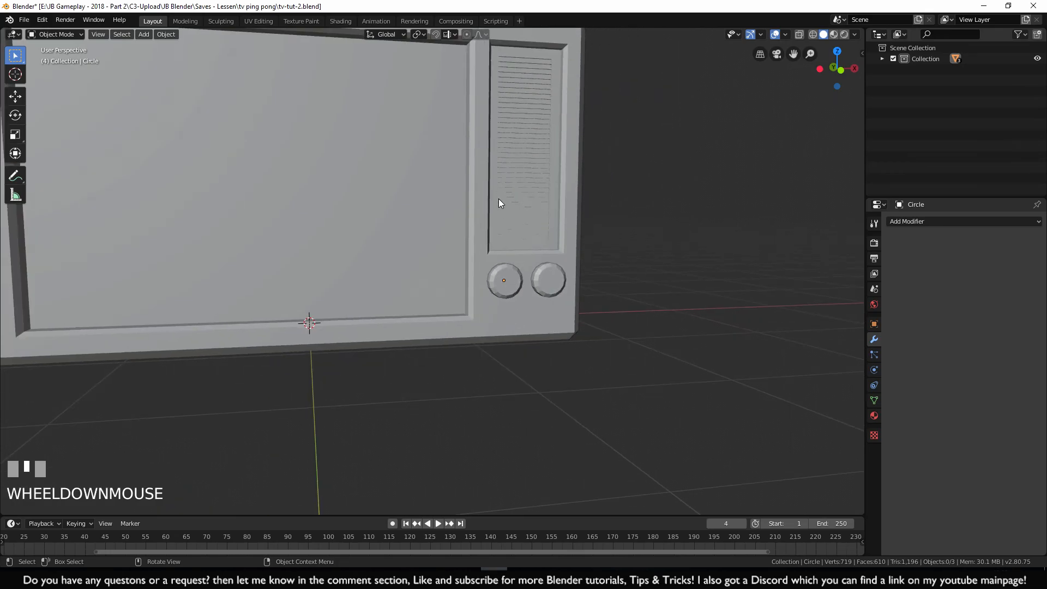
Select both knobs and move them down together along Z, using a wireframe right view
middle_click_drag(554, 342, 557, 281)
left_click(520, 295, "shift")
left_click(570, 282, "shift")
key("KP_1")
scroll(499, 303, "up", 3)
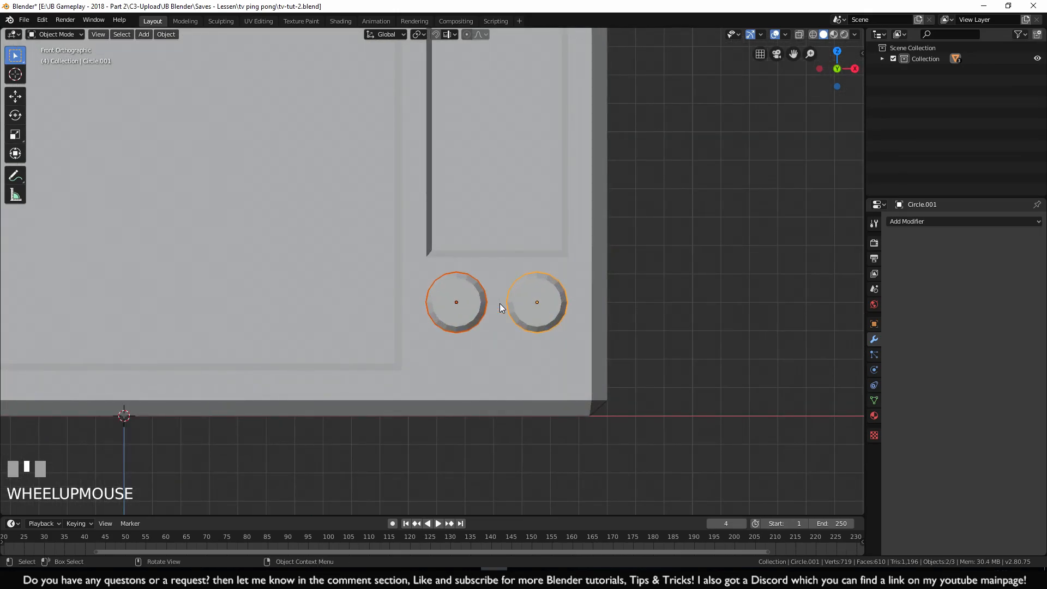
key("KP_3")
key("z")
left_click(438, 306)
middle_click_drag(438, 307, 463, 332, "shift")
scroll(462, 336, "up", 5)
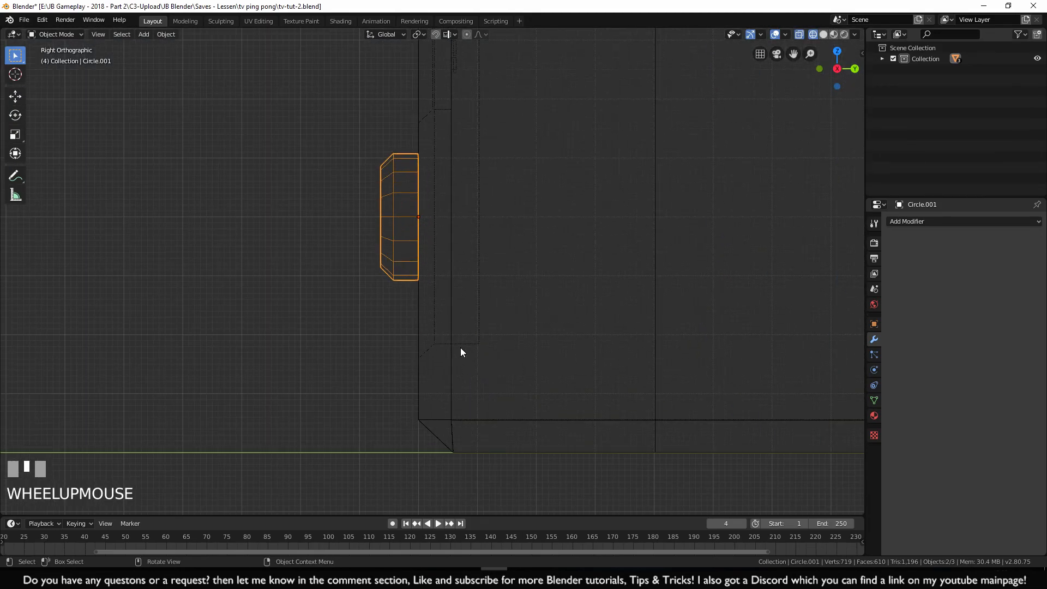
key("g")
middle_click(411, 257)
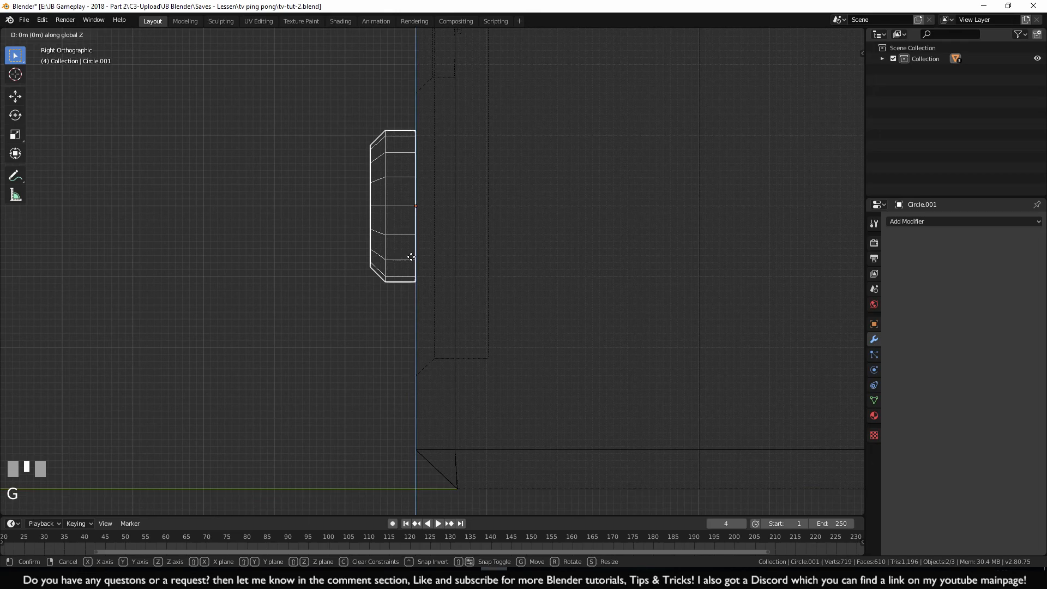
left_click(418, 332)
Return to solid shading, deselect the knobs and examine their placement on the whole TV
middle_click_drag(418, 331, 547, 350, "shift")
scroll(460, 355, "up", 4)
scroll(461, 353, "down", 6)
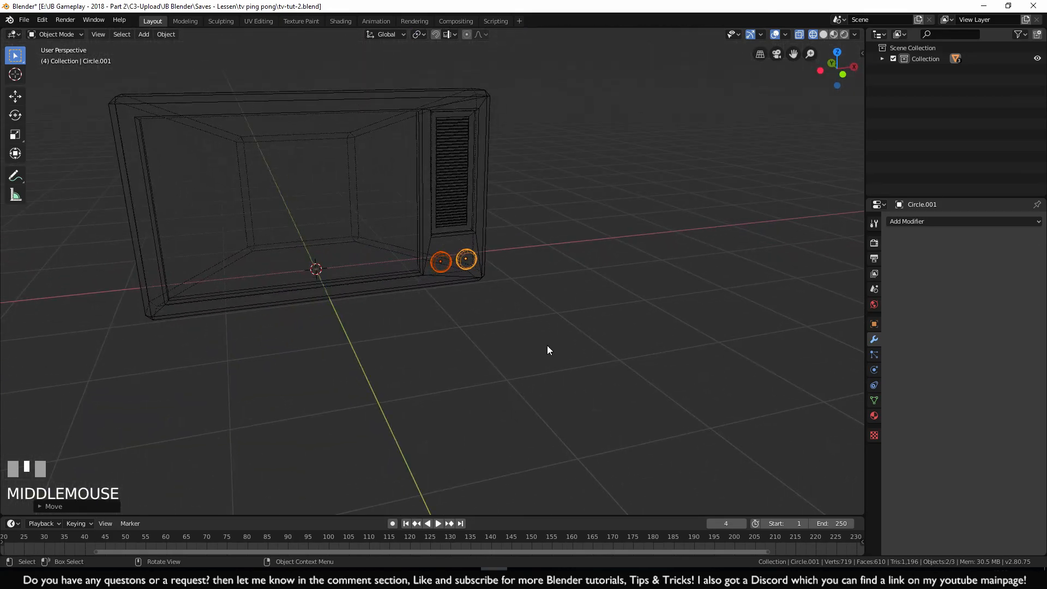
key("z")
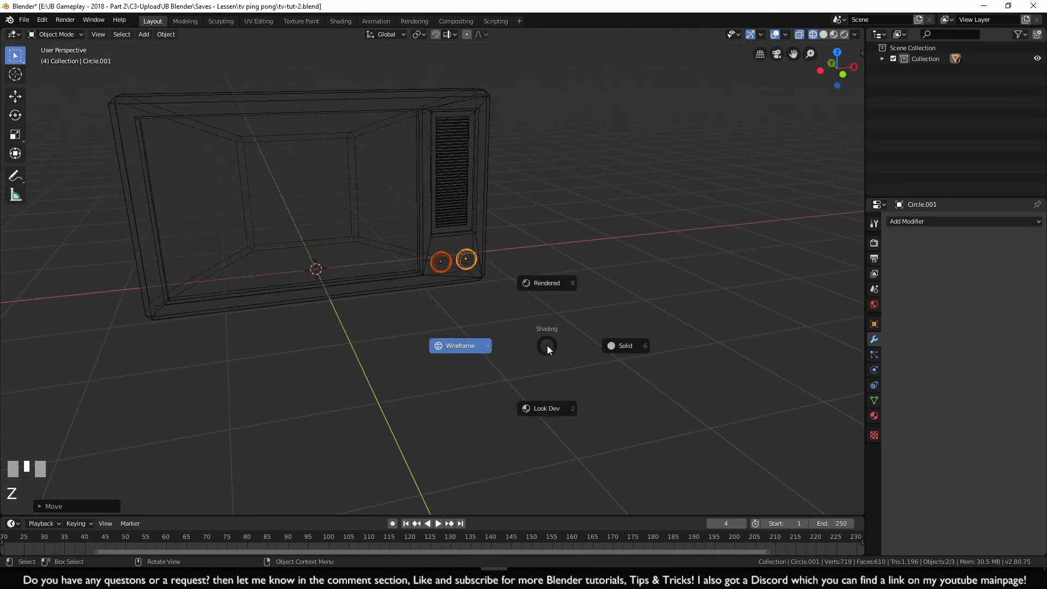
left_click(616, 345)
mouse_move(461, 309)
middle_mouse_down()
mouse_move(547, 320)
mouse_move(512, 275)
mouse_move(595, 374)
middle_mouse_up()
left_click(534, 315)
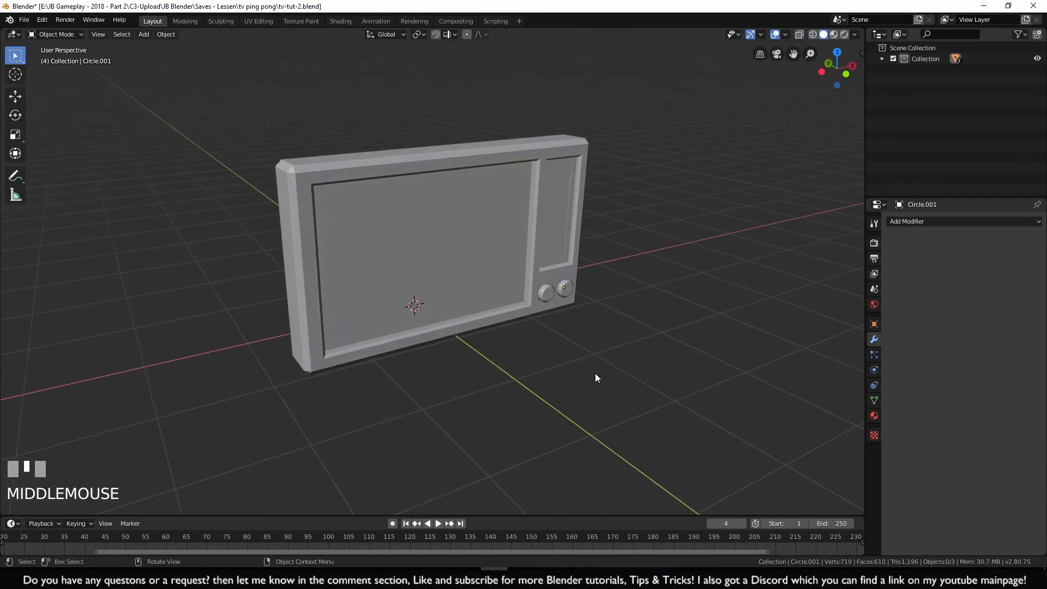
Hide the TV body and add a mesh plane at the 3D cursor
left_click(437, 260)
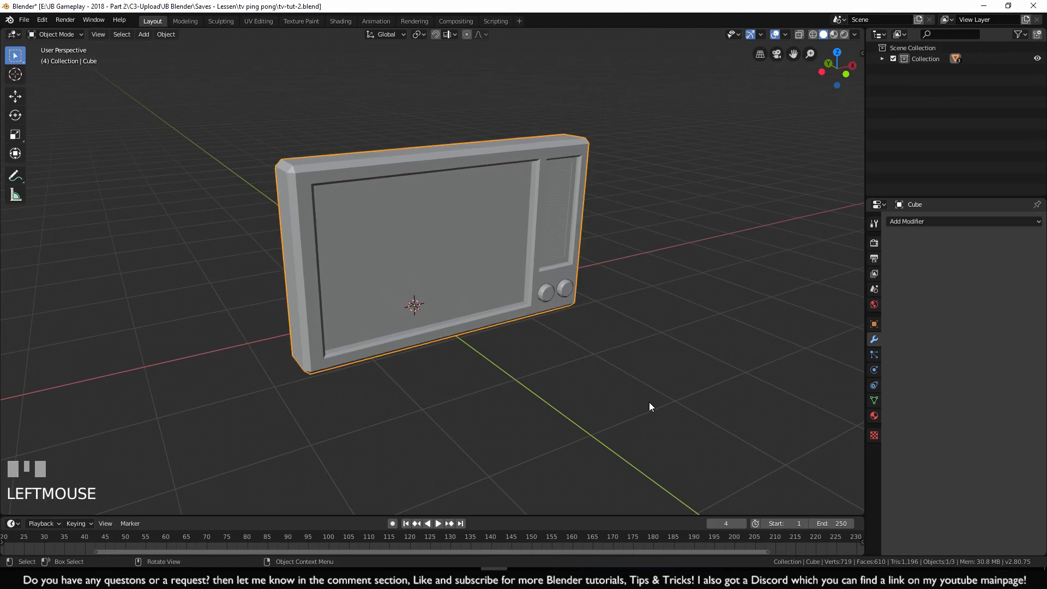
key("h")
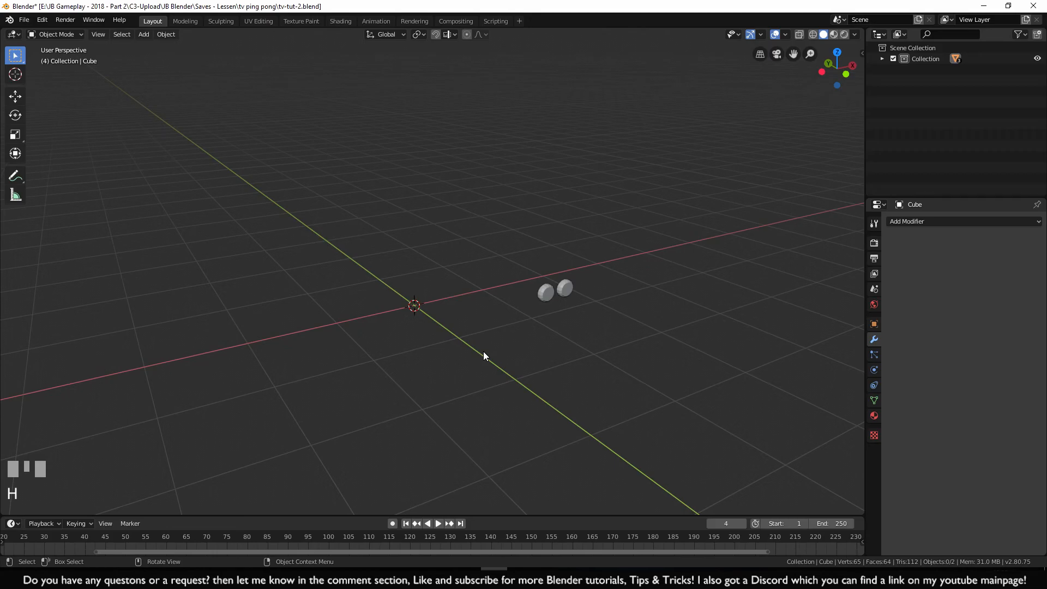
key("KP_7")
middle_click_drag(483, 355, 437, 392, "shift")
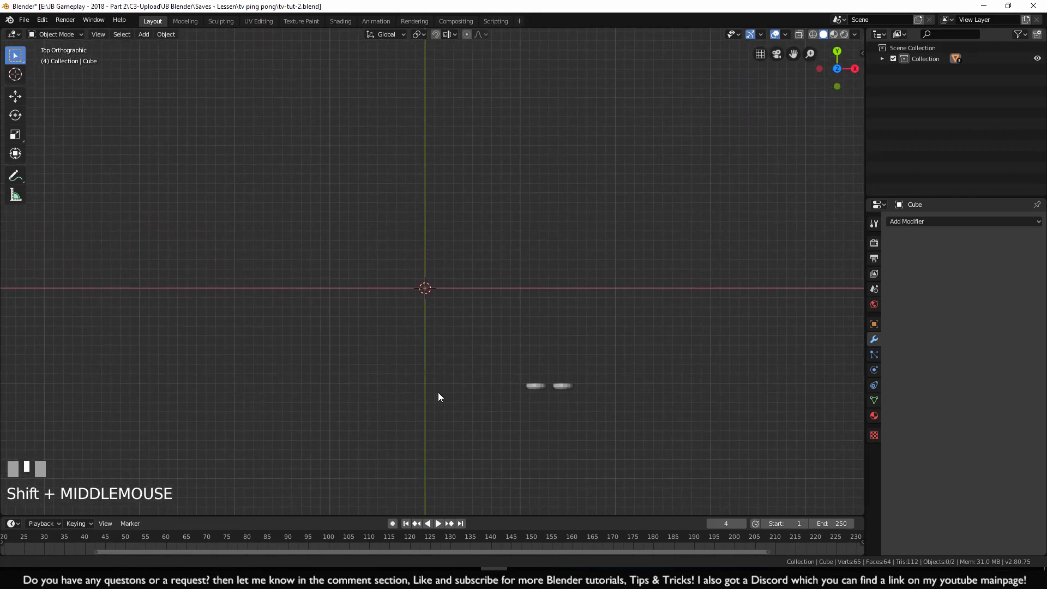
key("shift+a")
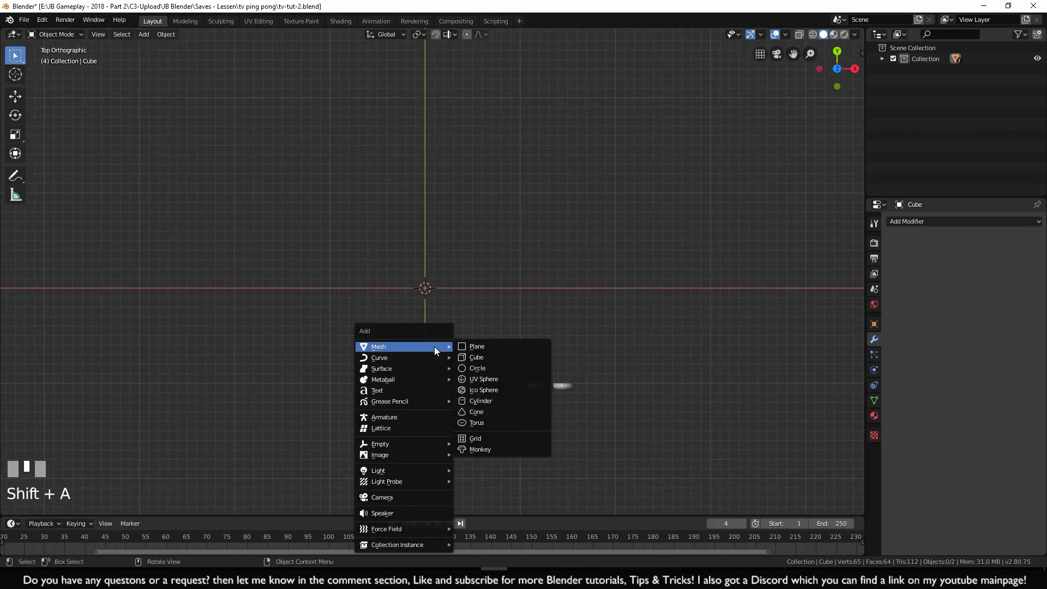
left_click(474, 347)
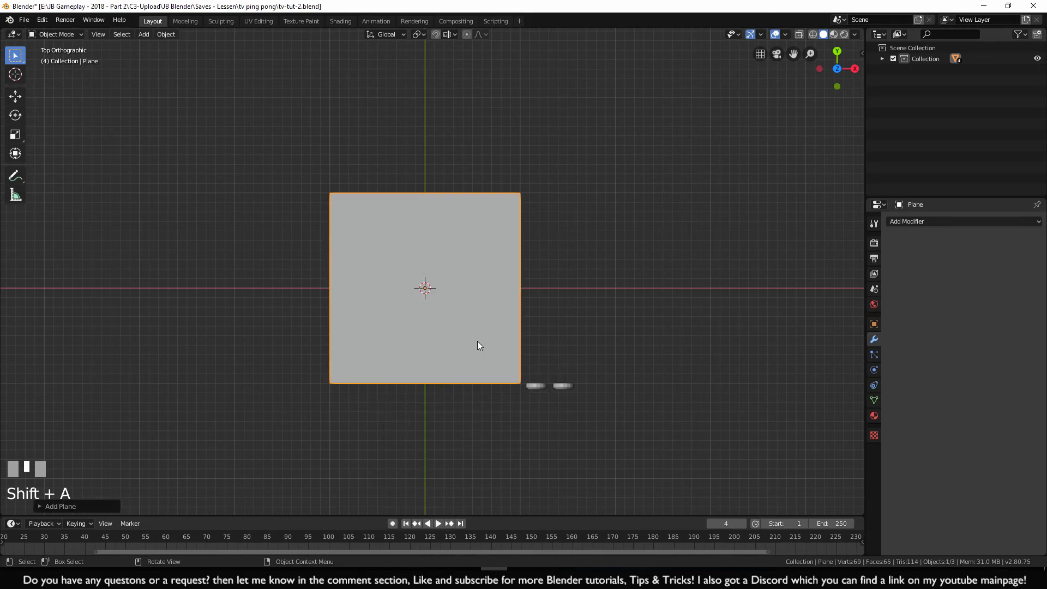
Scale the plane's geometry to half its size along Y in Edit Mode
key("Tab")
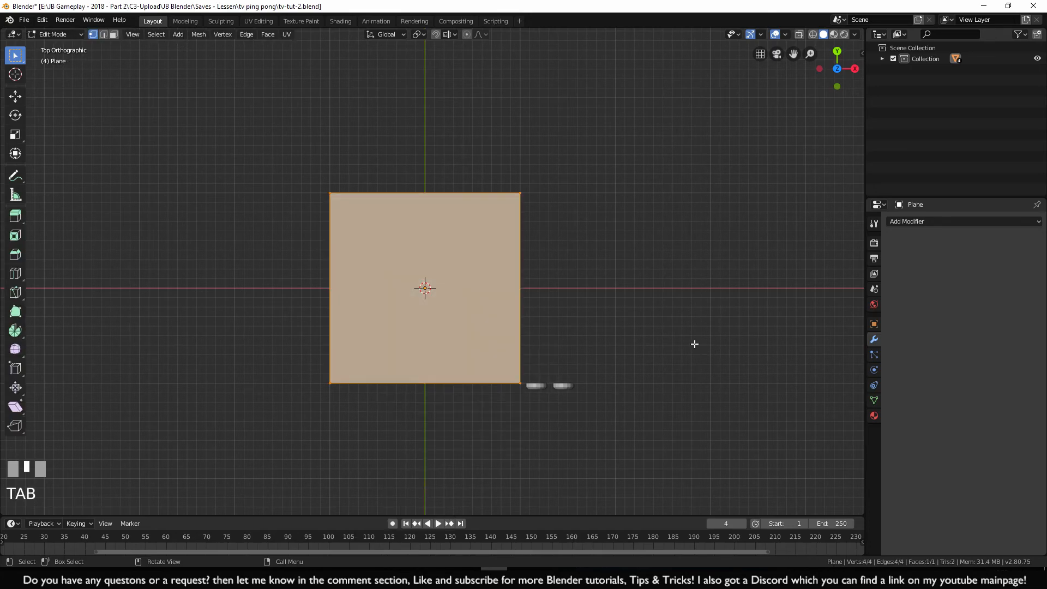
key("s")
key("y")
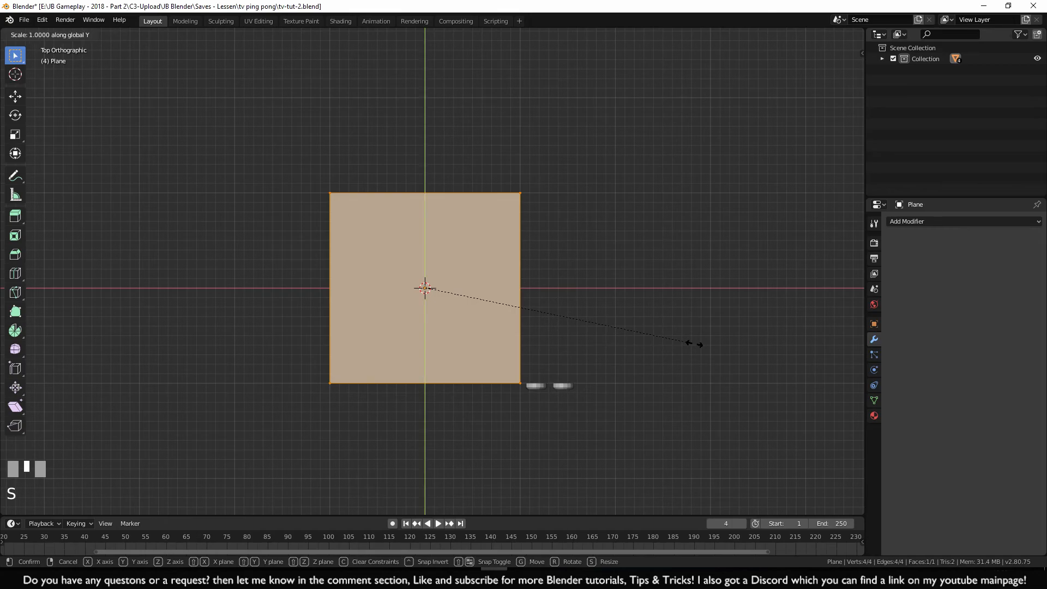
left_click(551, 315, "ctrl")
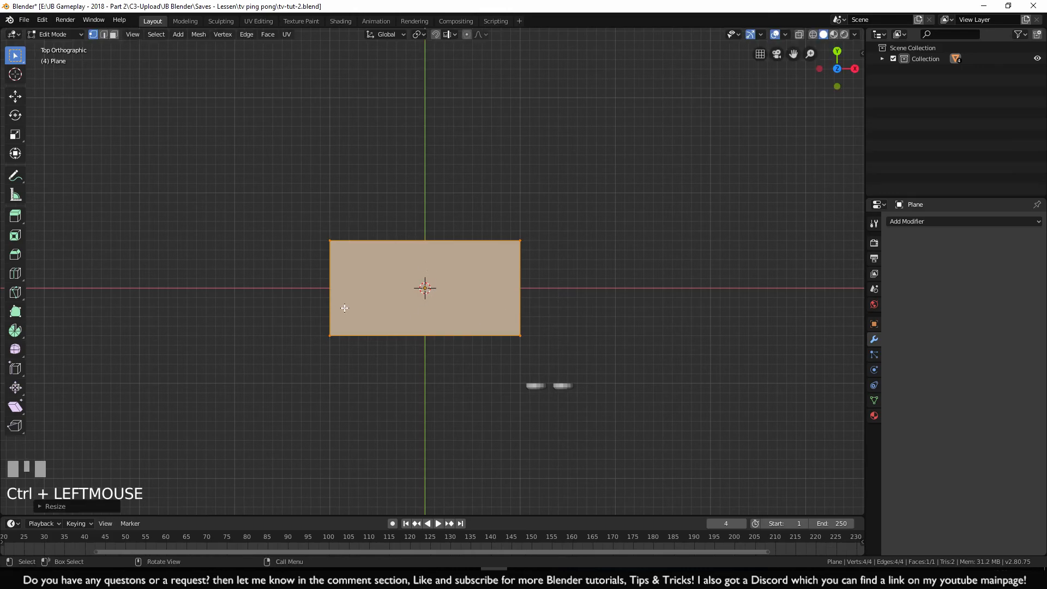
Extrude the plane 0.4 m upward along Z into a block
key("KP_1")
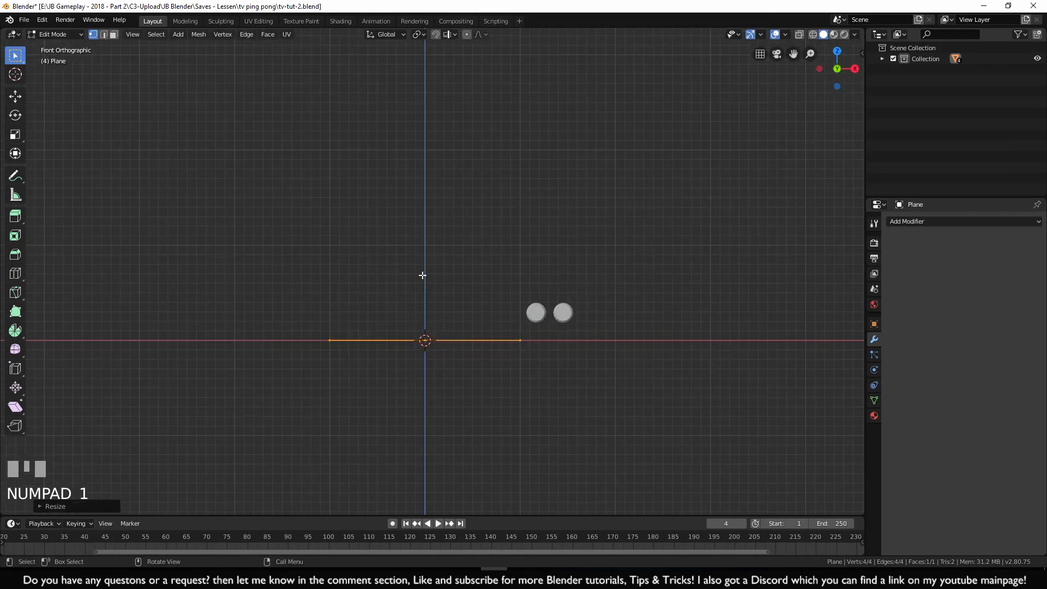
scroll(444, 370, "up", 1)
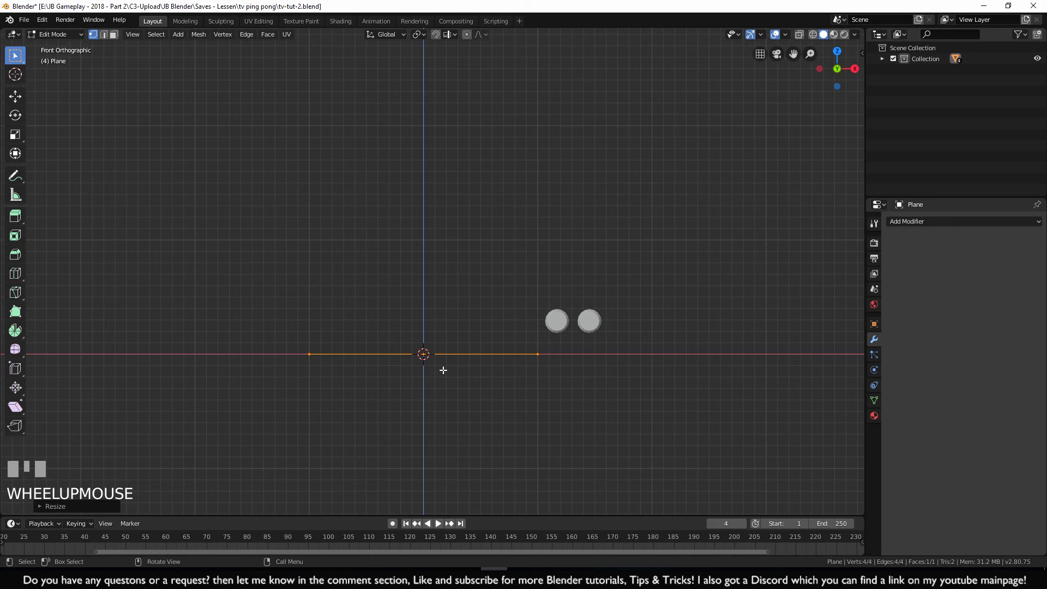
key("e")
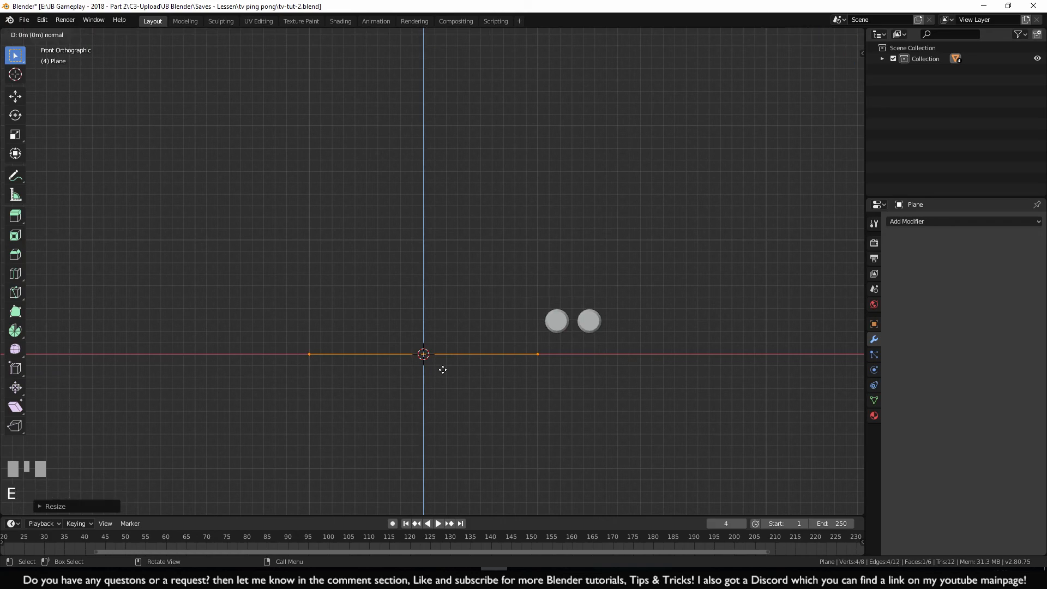
key("z")
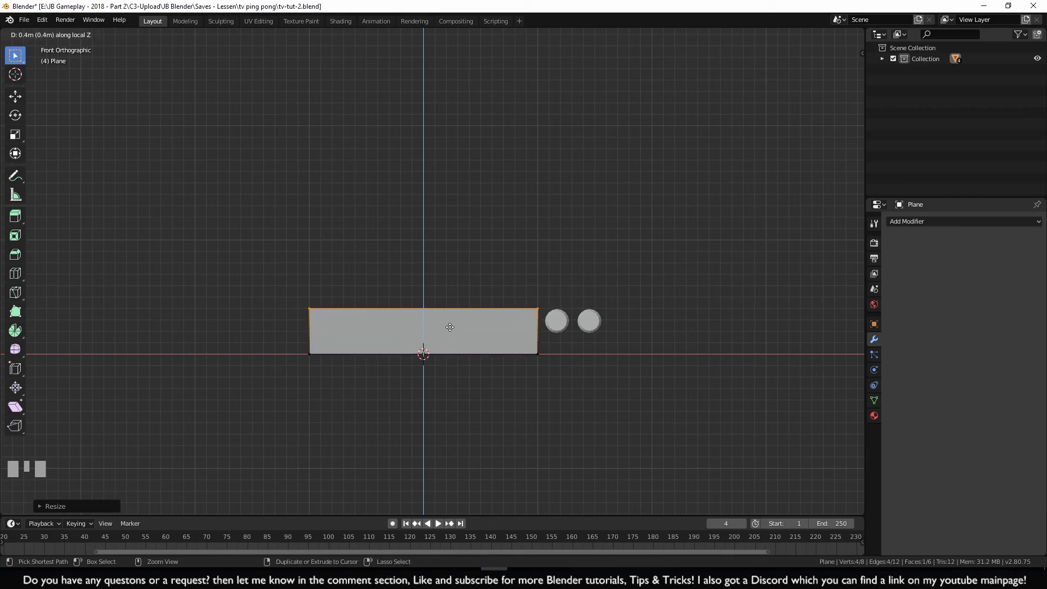
left_click(449, 326, "ctrl")
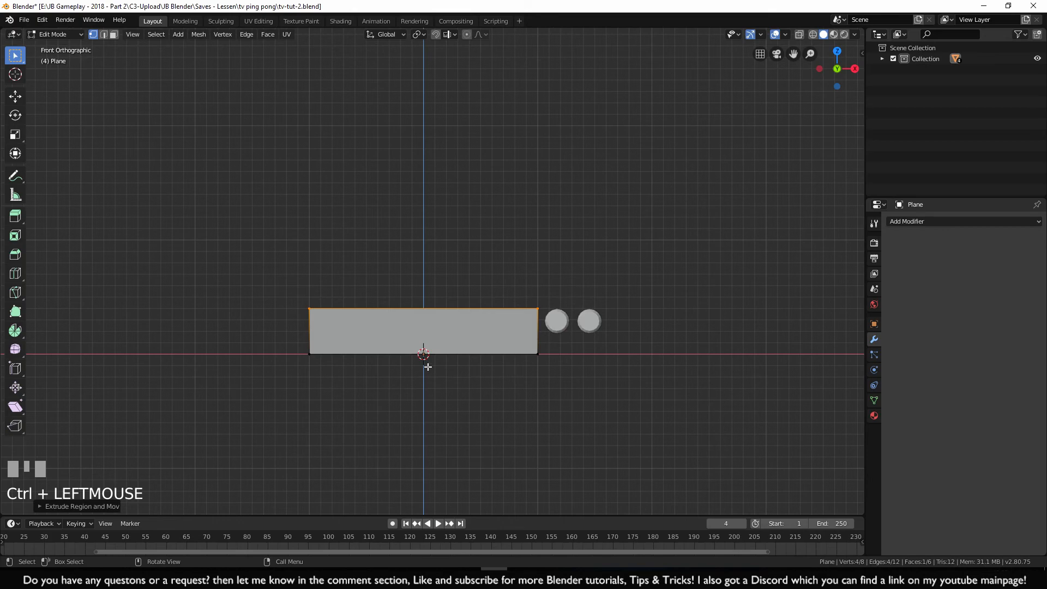
Extrude the block's top face about 0.2 m further and scale it uniformly to about 0.8 for a tapered top
key("e")
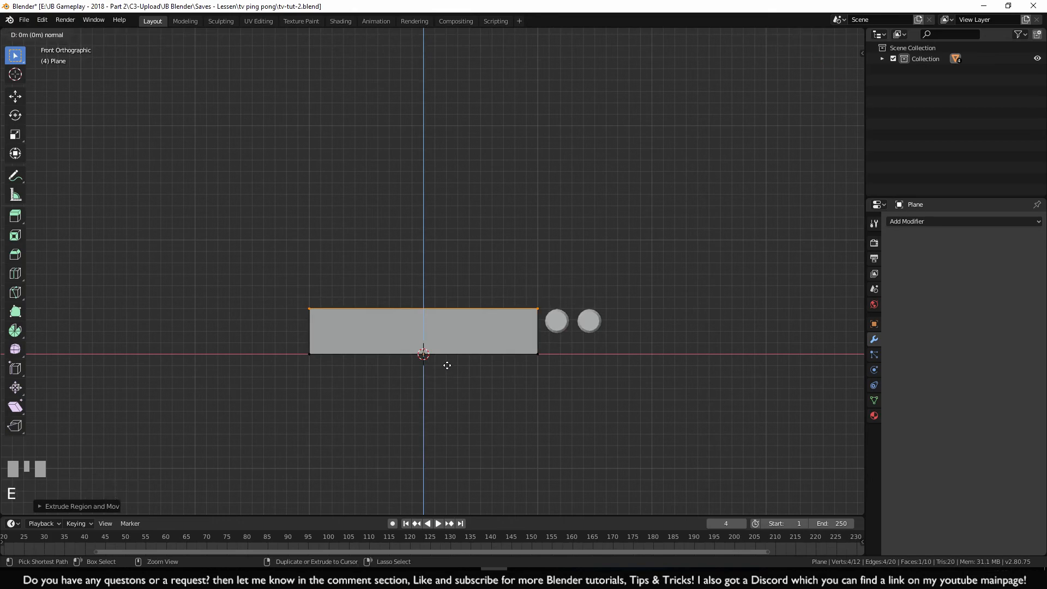
left_click(449, 344, "ctrl")
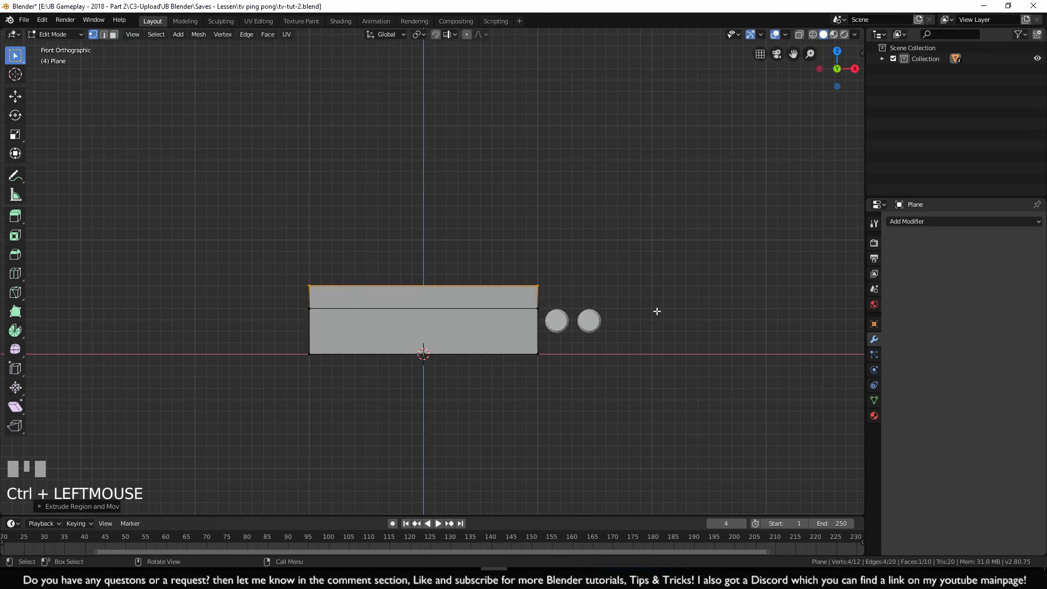
key("s")
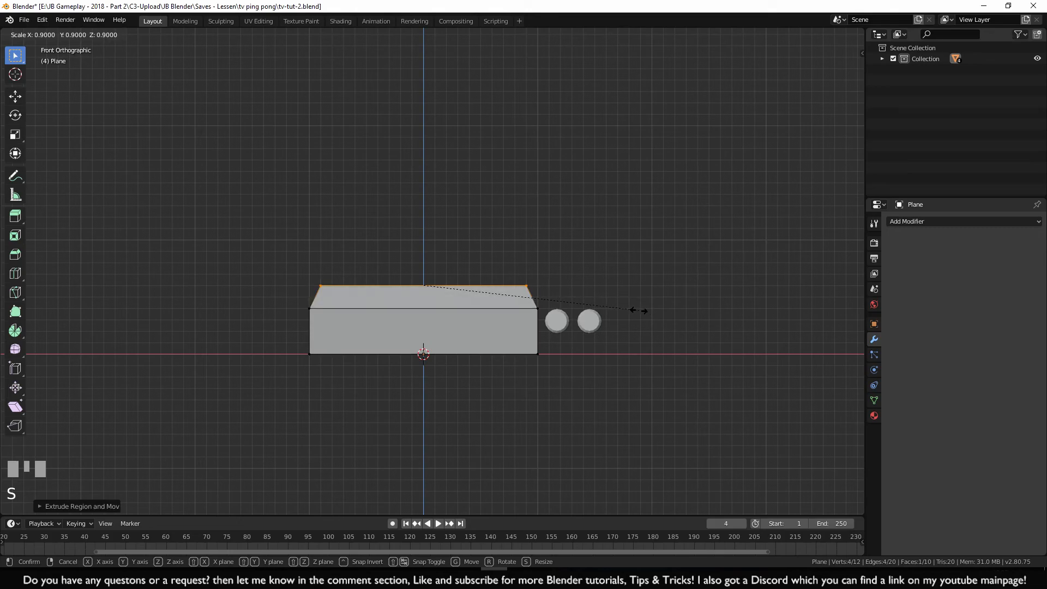
left_click(612, 314, "ctrl")
middle_click_drag(632, 347, 561, 375)
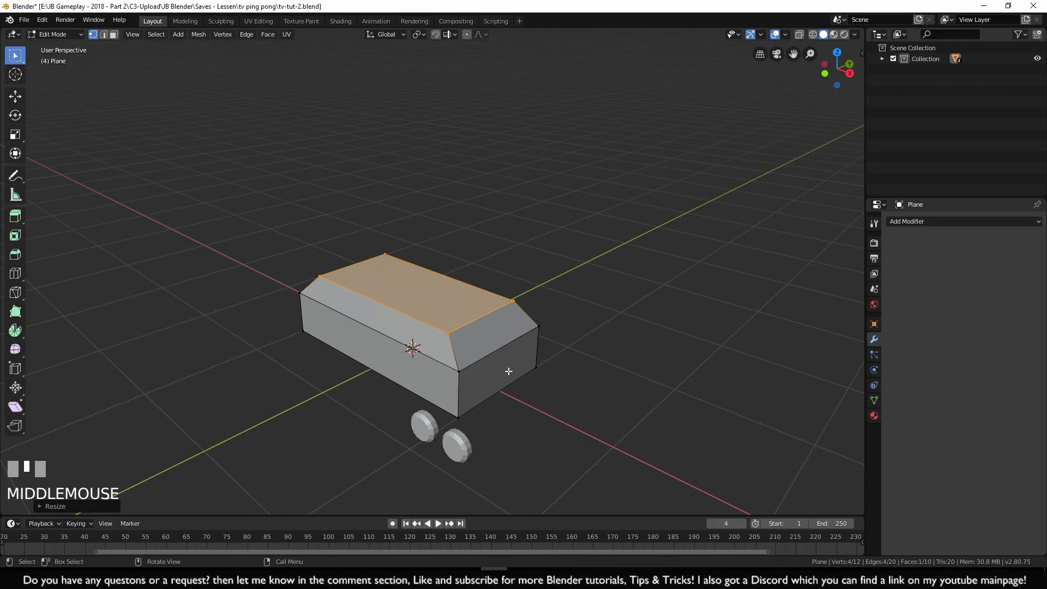
key("Tab")
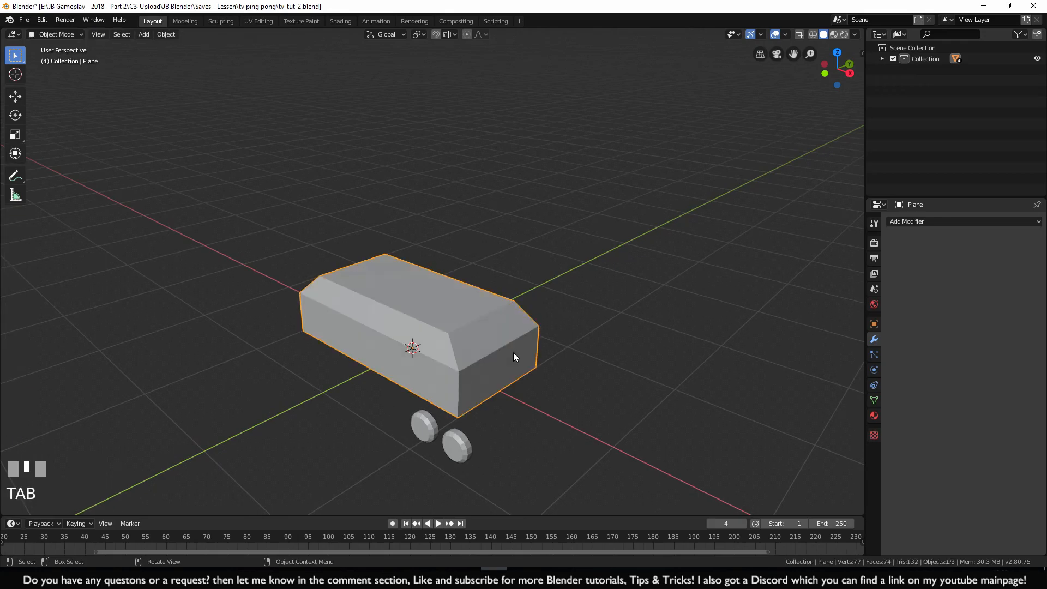
Rotate the tapered block 90° about the X axis so its tapered side faces the front
key("KP_3")
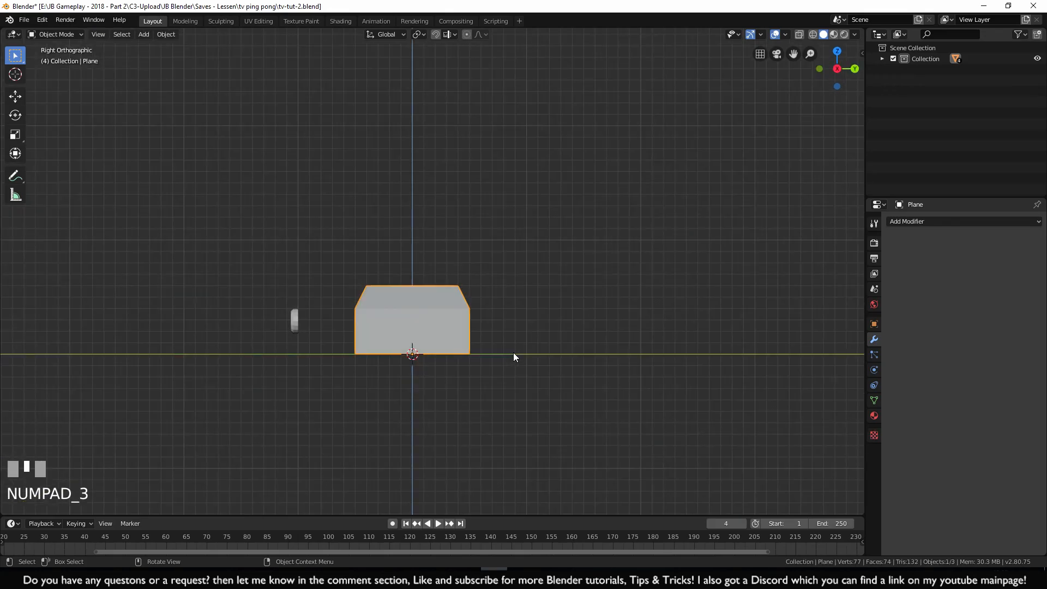
key("r")
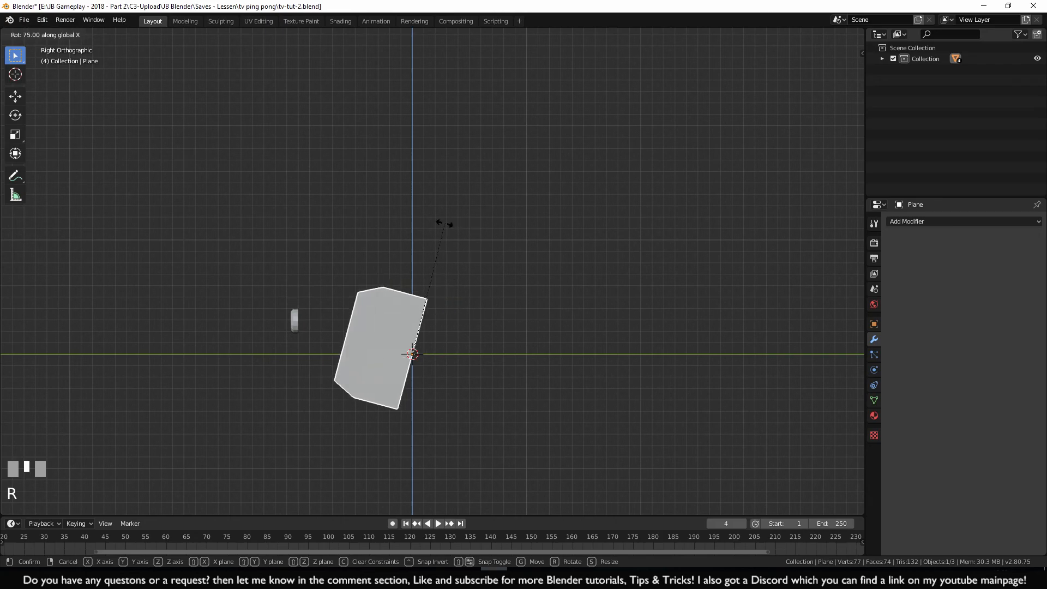
left_click(413, 254, "ctrl")
Move the block about -1 m along Y and 0.5 m up, aligning its back with the knobs' backs
middle_click_drag(486, 401, 583, 359, "shift")
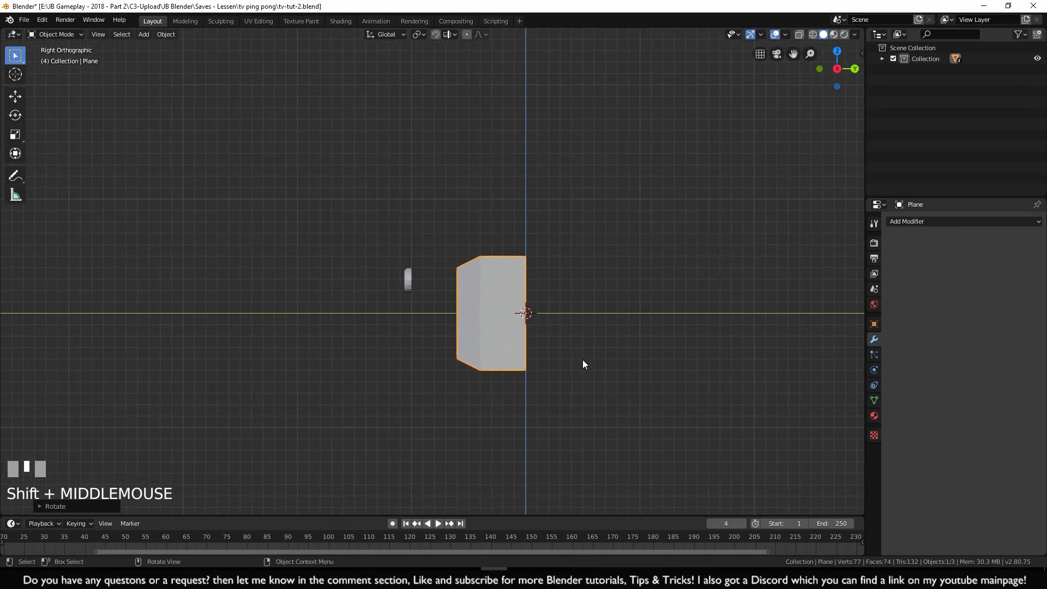
scroll(623, 384, "up", 1)
key("g")
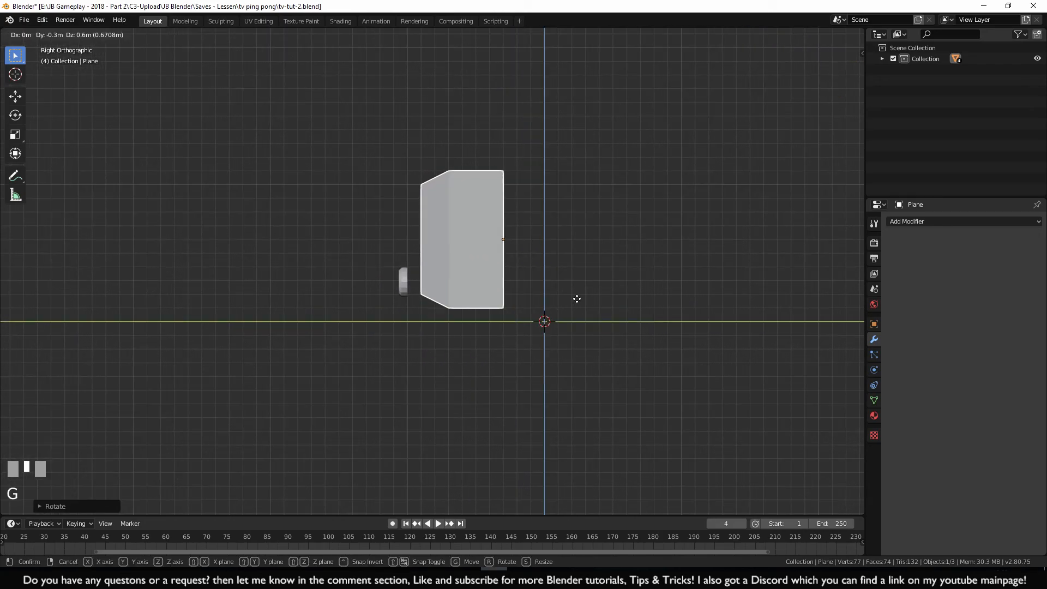
left_click(490, 318, "ctrl")
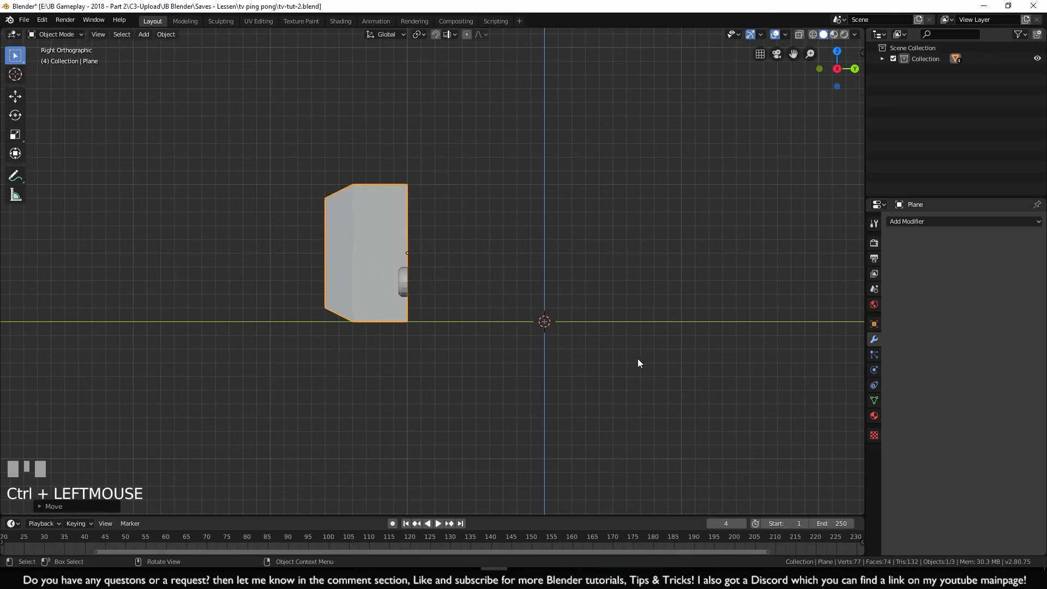
Scale the tapered block uniformly to about 0.1 and unhide the rest of the TV
key("s")
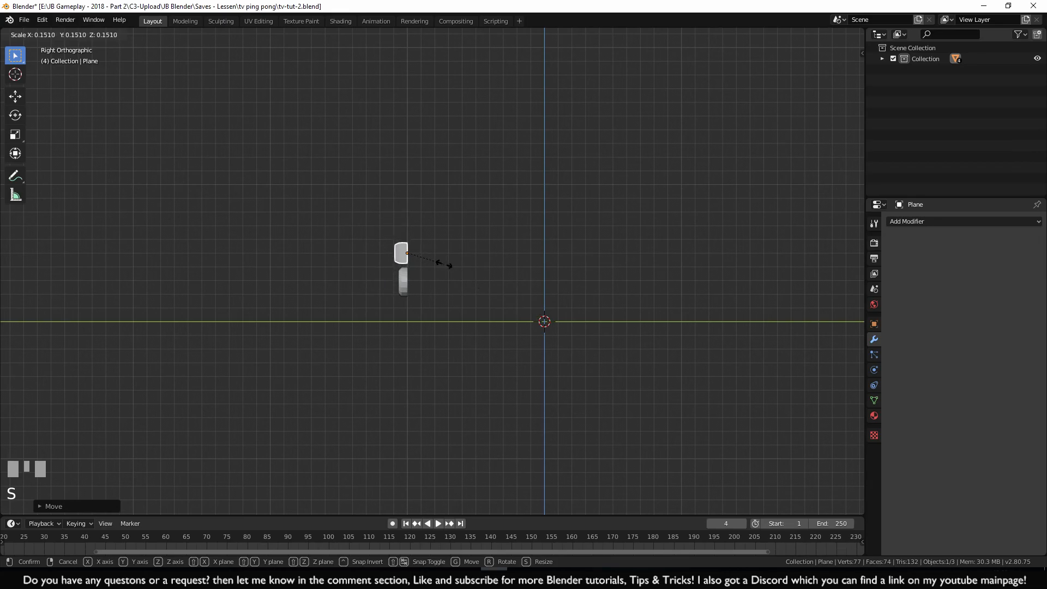
left_click(434, 262)
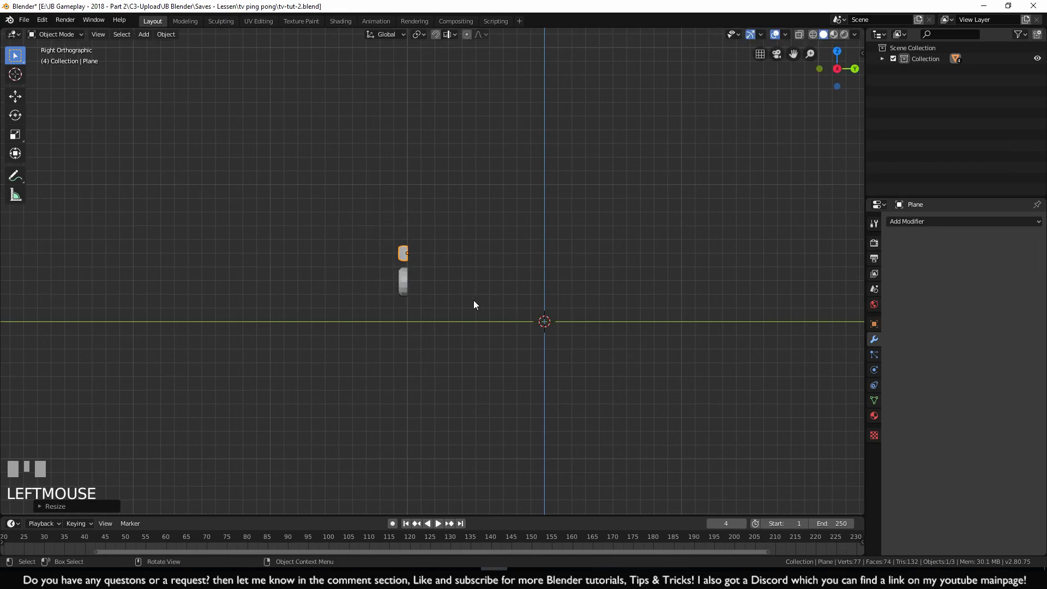
key("alt+h")
Move the small tapered block about 1.19 m along X so it sits above the left knob
middle_click_drag(449, 316, 367, 352)
key("KP_1")
left_click(348, 280)
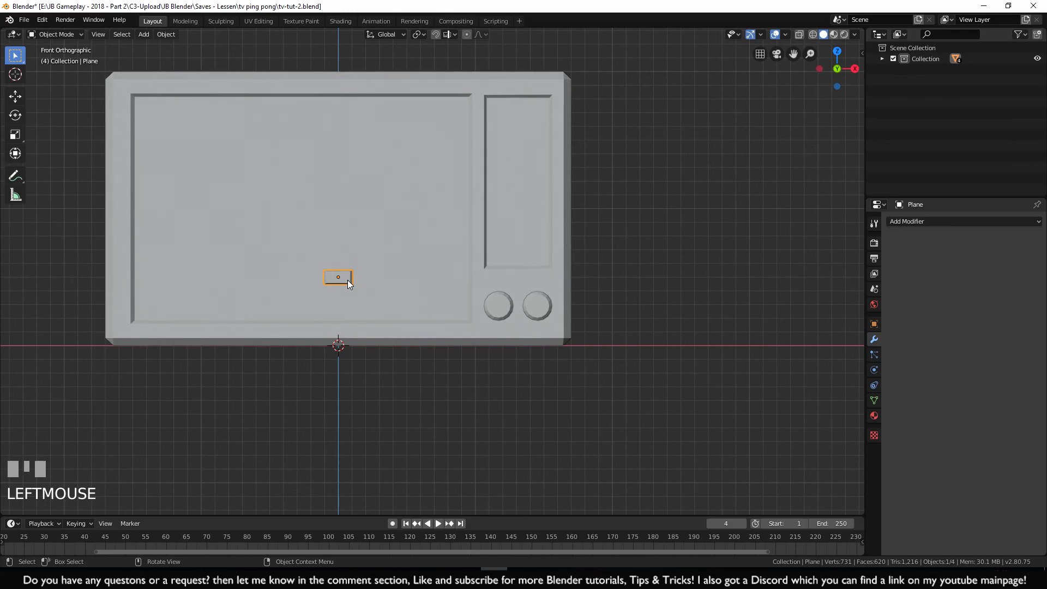
key("g")
key("x")
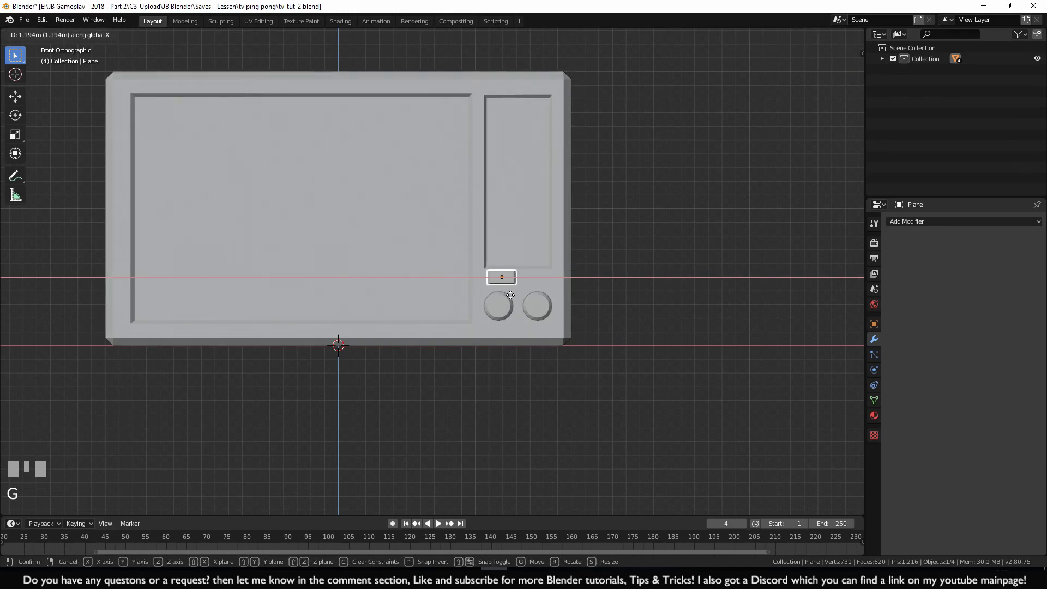
left_click(508, 295)
Scale the button down to about 0.73 and lower it slightly along Z between the speaker panel and the left knob
middle_click_drag(574, 319, 499, 312, "shift")
scroll(518, 332, "up", 5)
scroll(462, 261, "up", 2)
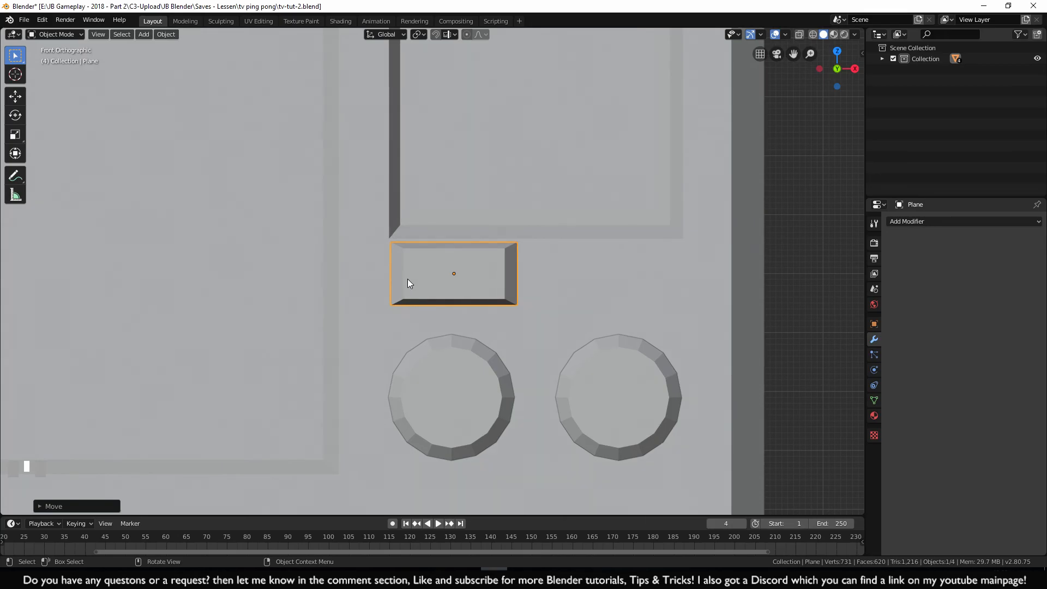
key("s")
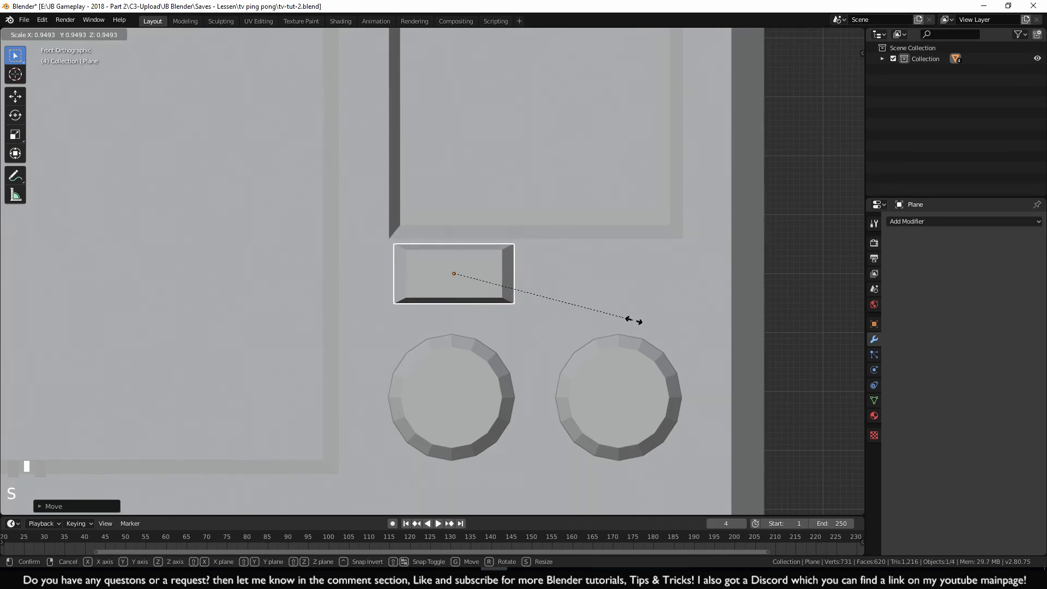
left_click(594, 309)
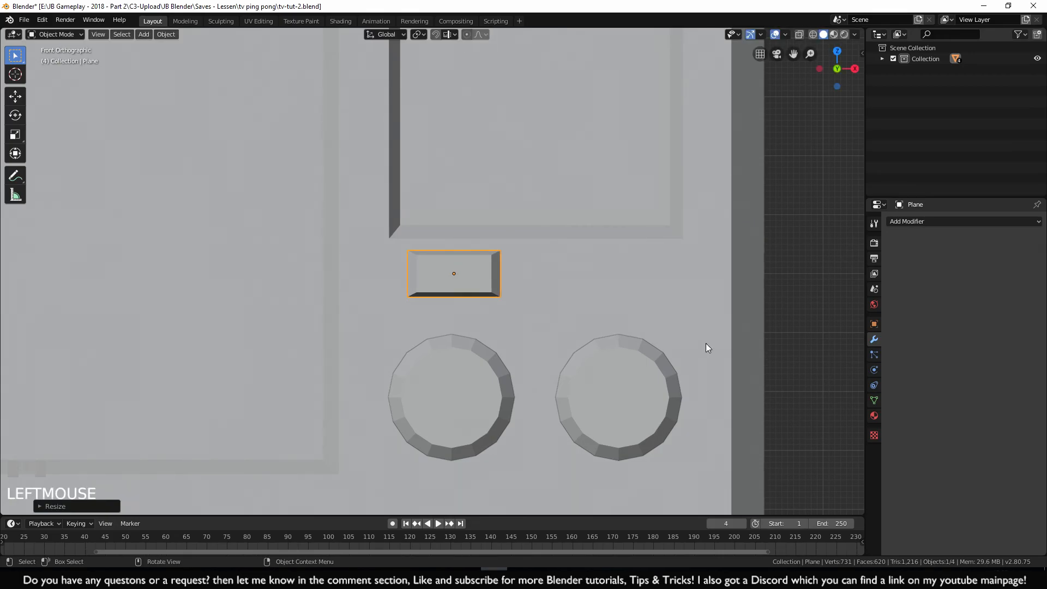
key("g")
key("z")
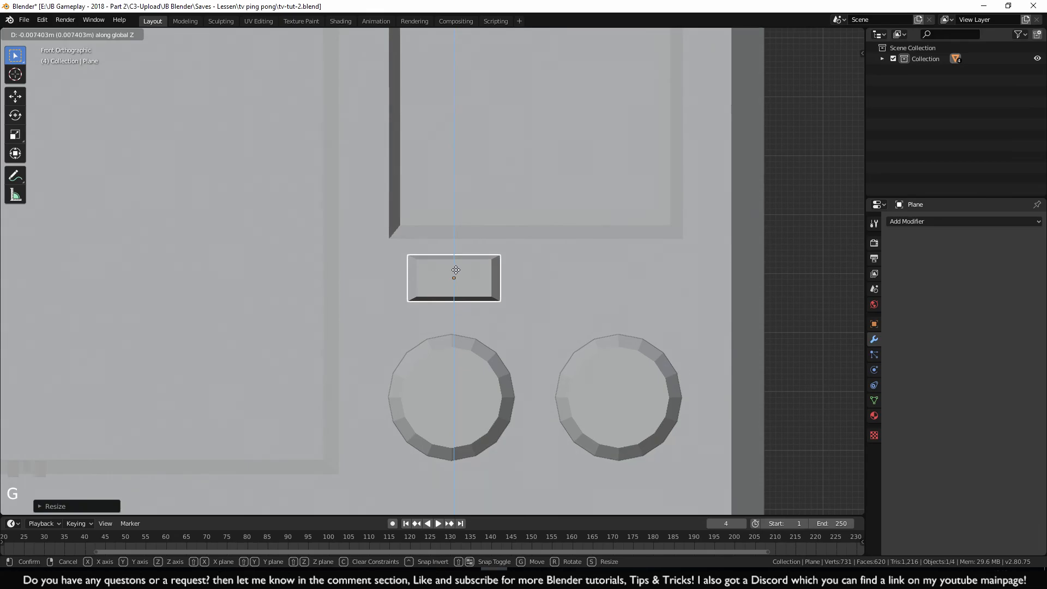
left_click(457, 277)
Make the button shallower by moving its front vertices 0.02 m along Y toward the TV face
middle_click_drag(560, 286, 402, 329)
key("KP_3")
scroll(429, 304, "up", 3)
key("Tab")
left_click(432, 357)
left_click(801, 35)
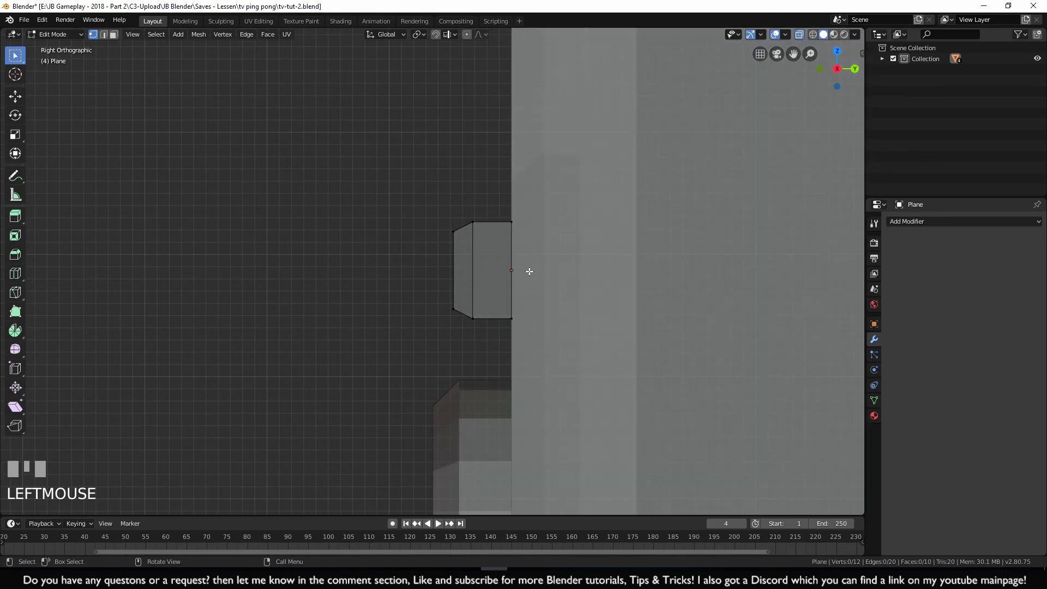
key("b")
left_click_drag(434, 196, 487, 336)
key("g")
key("y")
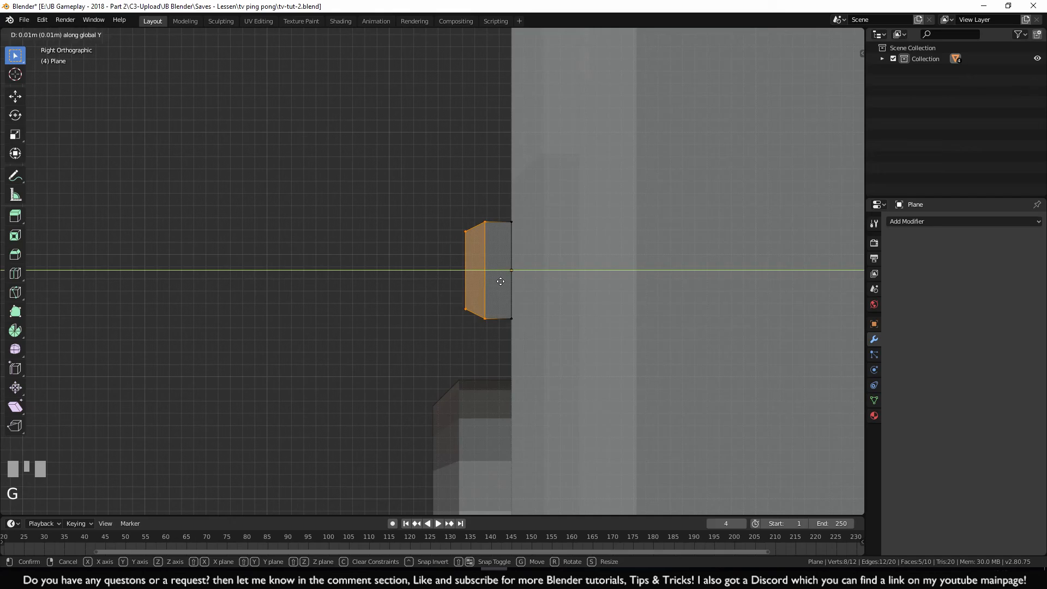
left_click(504, 282, "ctrl")
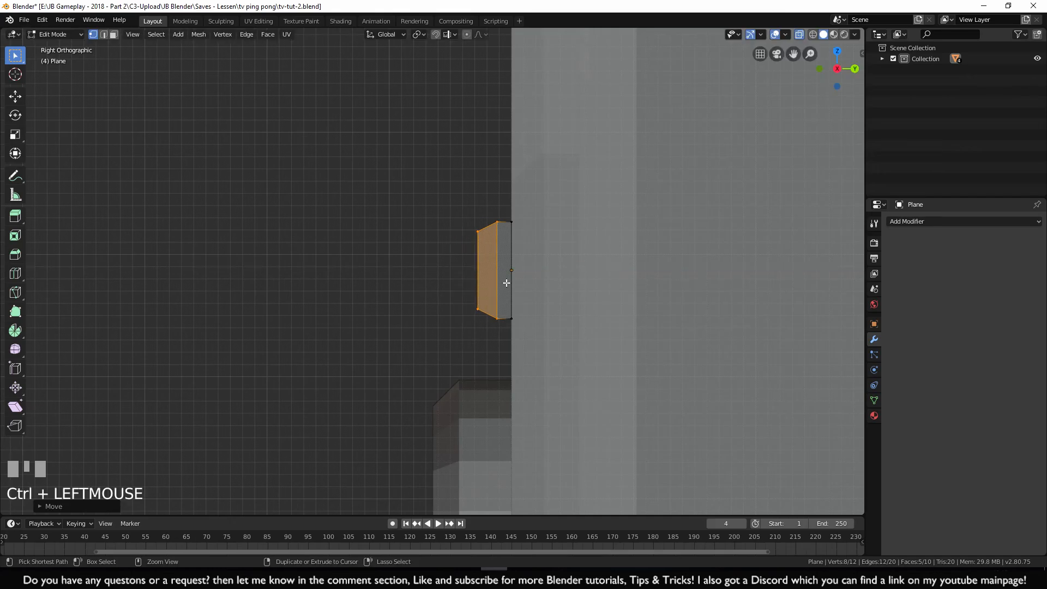
scroll(322, 320, "down", 4)
scroll(321, 319, "down", 2)
key("Tab")
Display the model as wireframe from above and shift the button about -0.004 m along X to centre it on the left knob
middle_click_drag(306, 305, 524, 309)
key("KP_7")
scroll(471, 315, "up", 3)
scroll(524, 315, "up", 2)
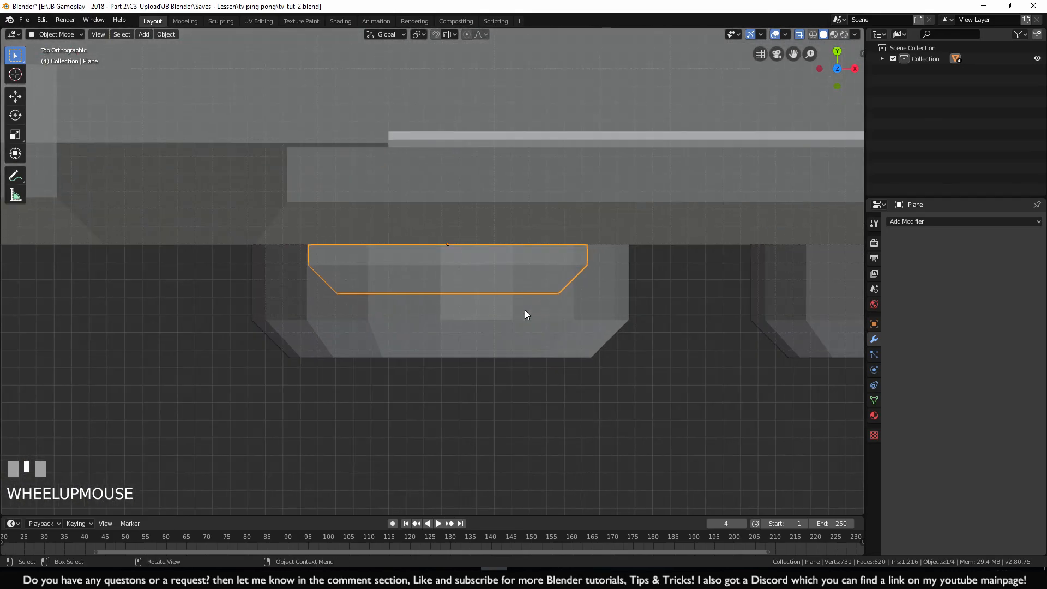
left_click(799, 35)
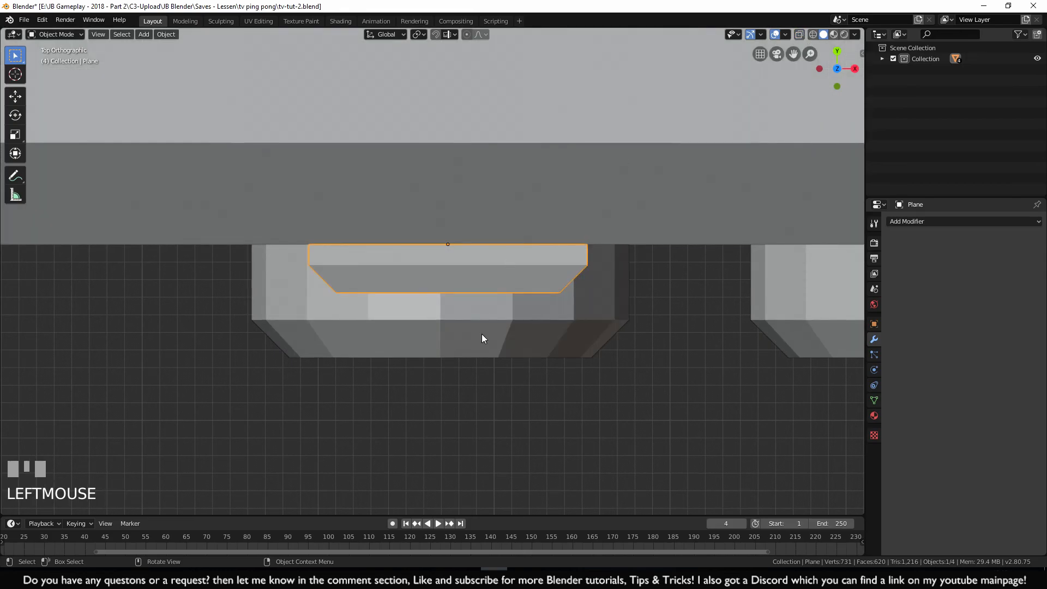
key("z")
left_click(401, 338)
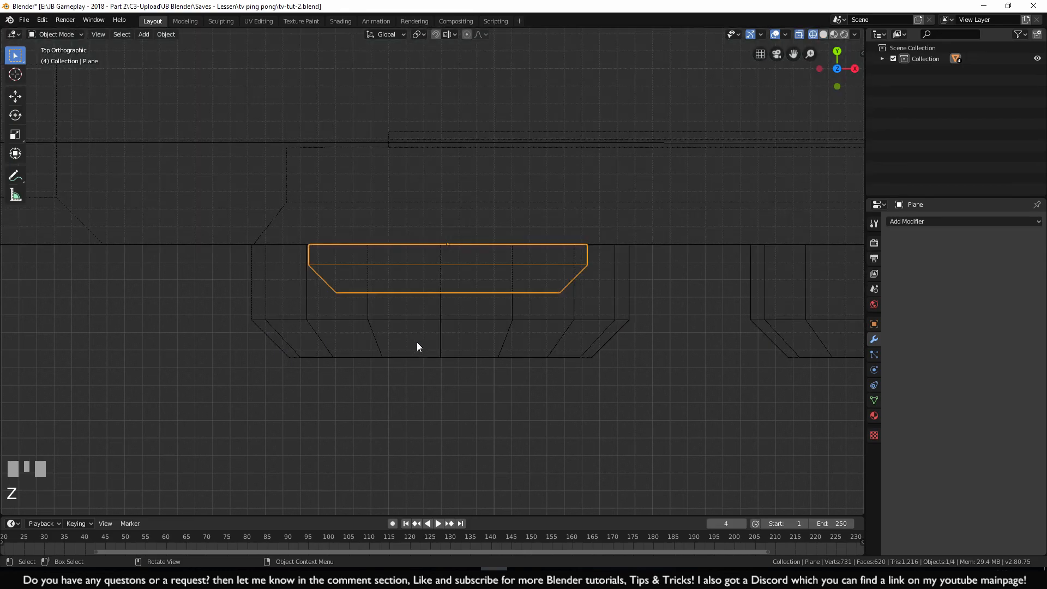
scroll(457, 343, "up", 4)
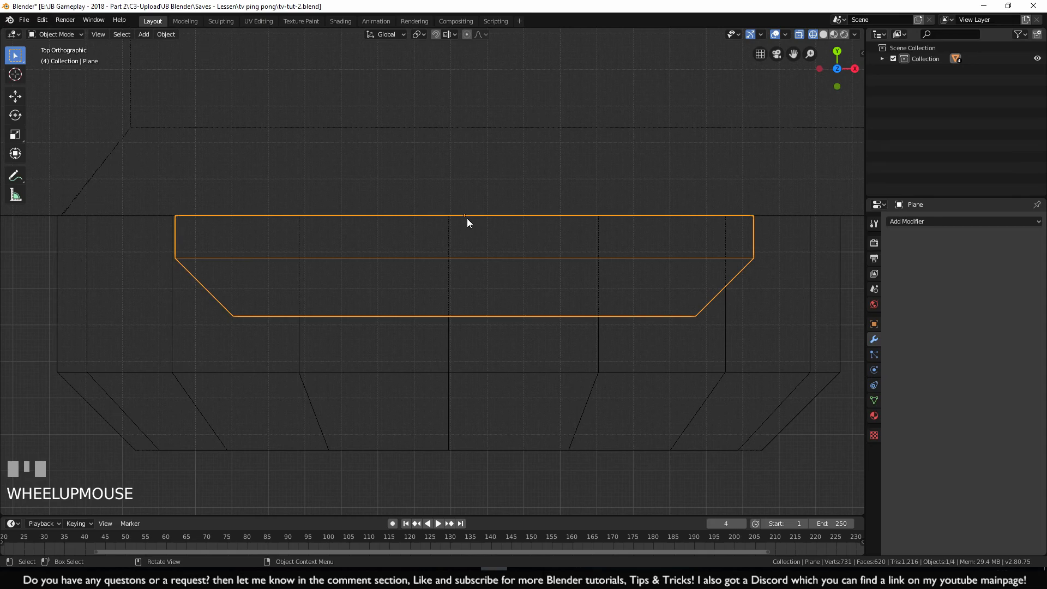
key("g")
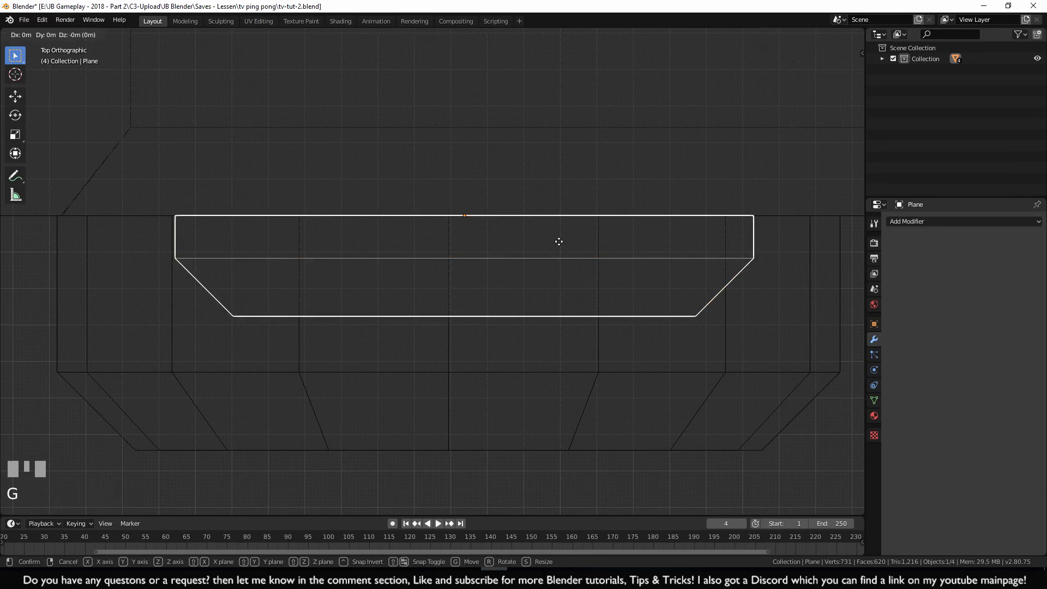
key("x")
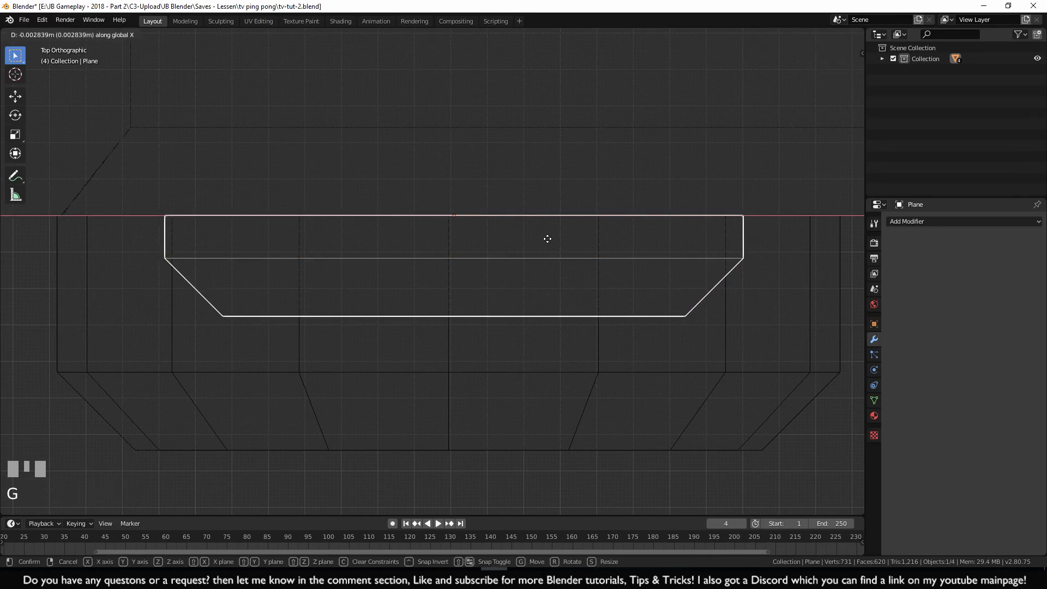
left_click(543, 237)
Create a linked duplicate of the button about 0.284 m along X, above the right knob
scroll(544, 253, "down", 5)
middle_click_drag(546, 257, 392, 287, "shift")
scroll(391, 287, "up", 1)
key("alt+d")
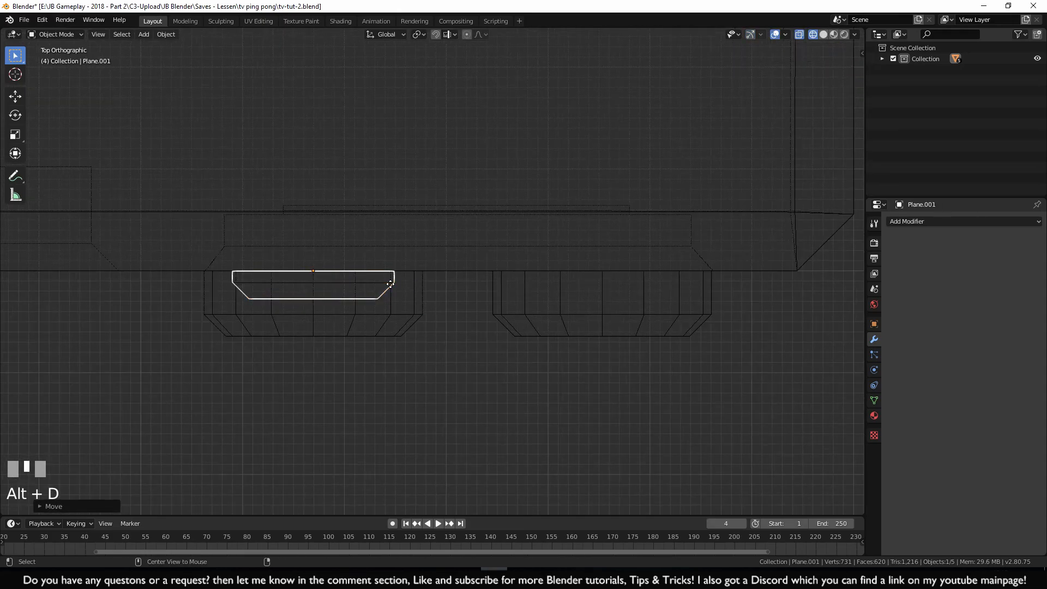
key("x")
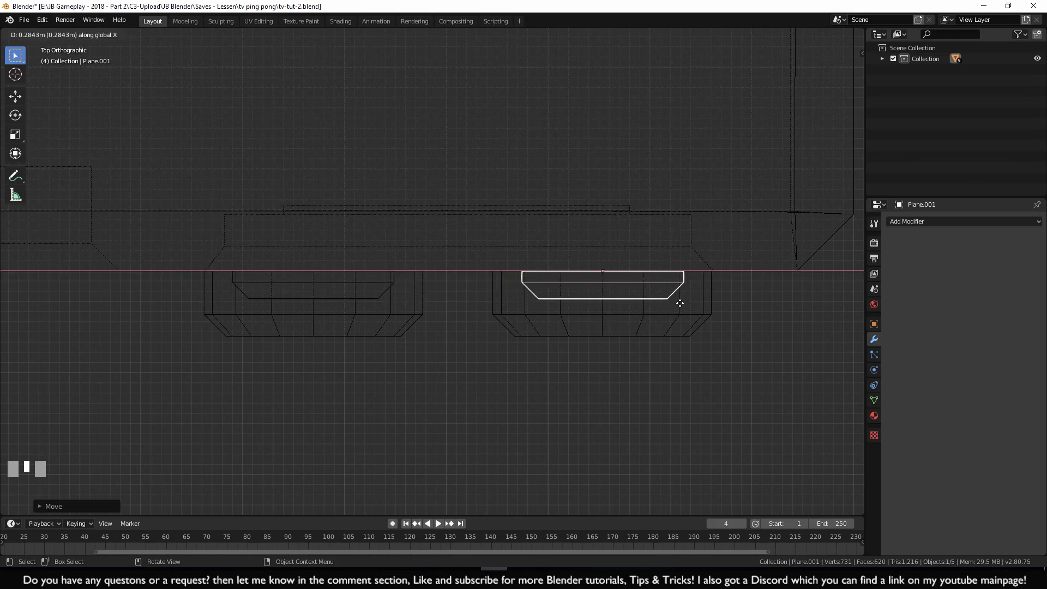
left_click(681, 304)
Nudge the duplicated button slightly in negative X to line up its centre with the right knob's centre
scroll(545, 310, "up", 4)
middle_click_drag(727, 332, 434, 312, "shift")
scroll(434, 311, "up", 6)
key("g")
key("x")
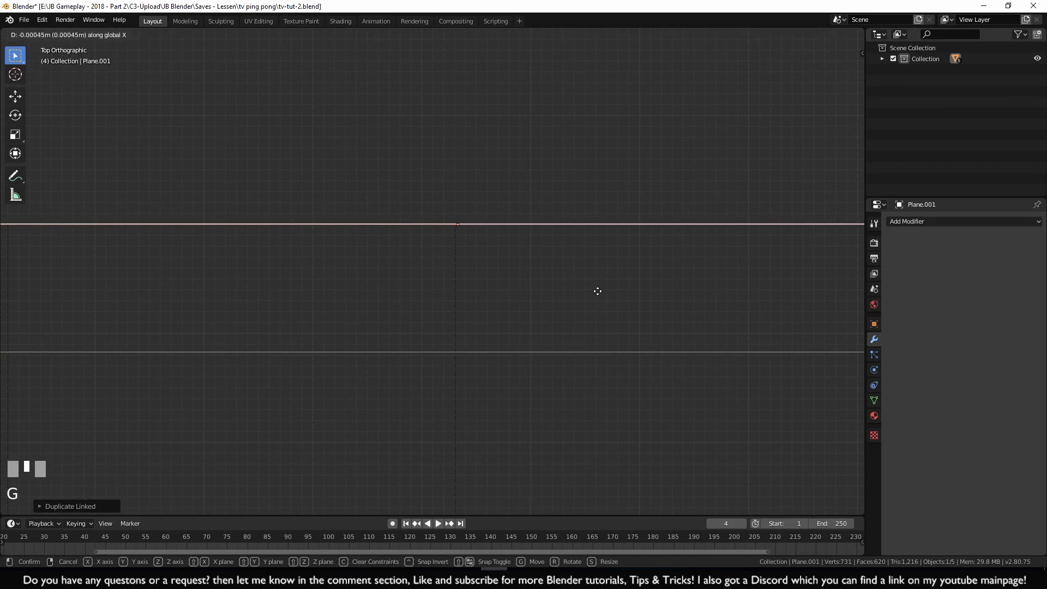
left_click(594, 290)
Return the viewport to solid shading with the whole TV in view and clear the selection
scroll(521, 335, "down", 5)
middle_click_drag(488, 359, 484, 314)
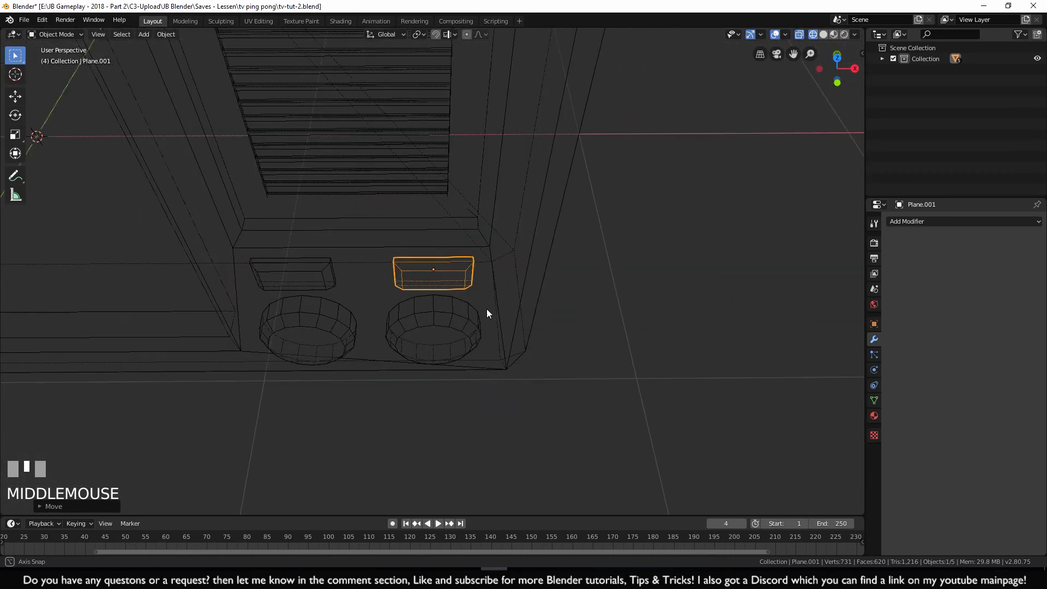
scroll(496, 322, "down", 4)
key("z")
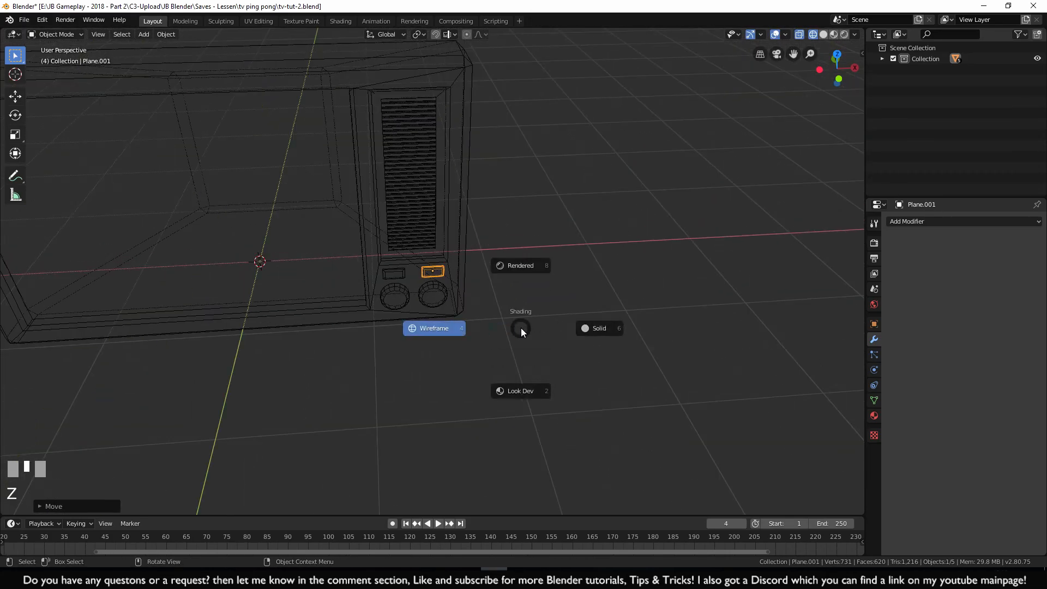
left_click(608, 329)
scroll(488, 329, "down", 3)
mouse_move(488, 328)
middle_mouse_down("shift")
mouse_move(477, 282)
mouse_move(526, 290)
mouse_move(589, 257)
mouse_move(431, 271)
mouse_move(502, 300)
mouse_move(532, 299)
middle_mouse_up("shift")
left_click(536, 295)
key("ctrl+KP_Add")
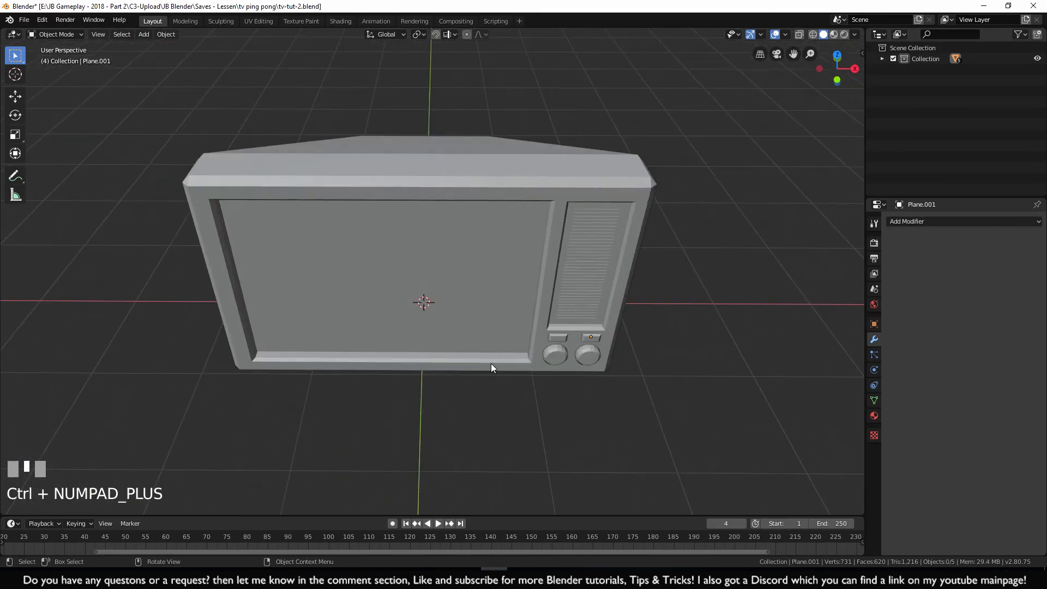
Hide the TV body and add a text object at the world origin
left_click(480, 259)
key("h")
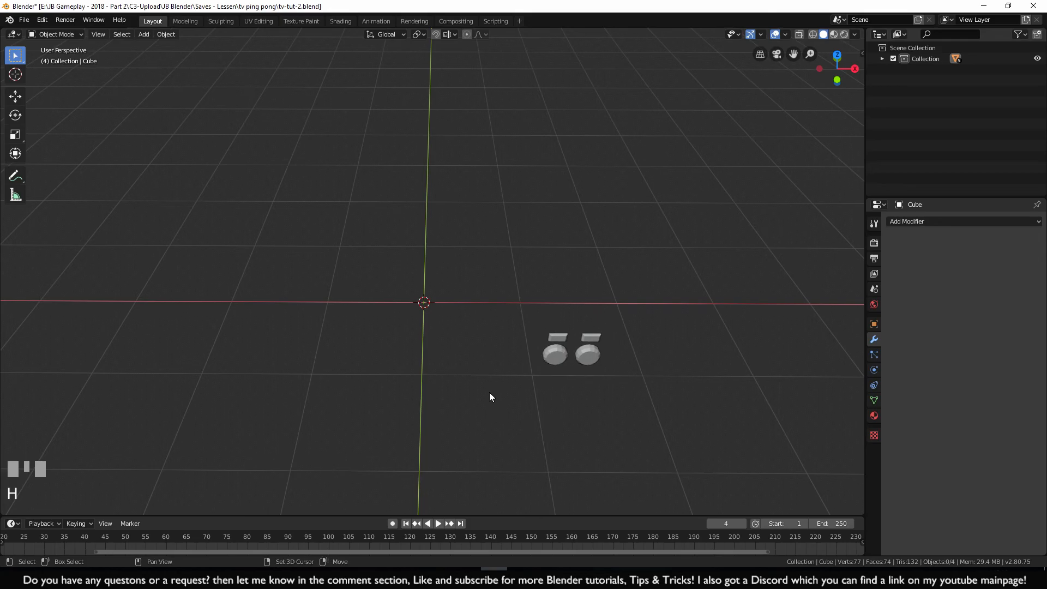
key("shift+a")
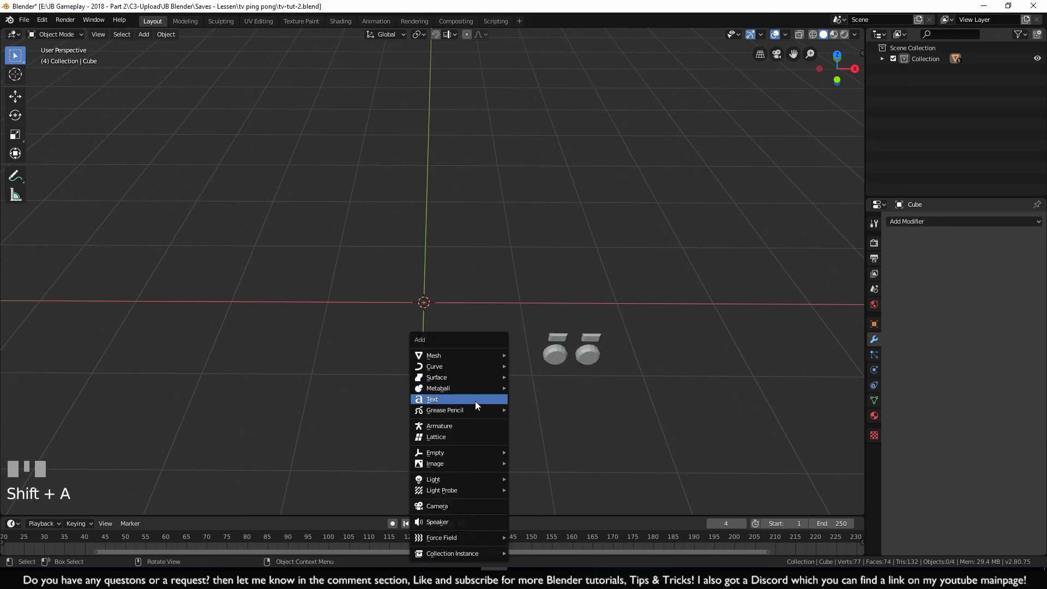
left_click(436, 400)
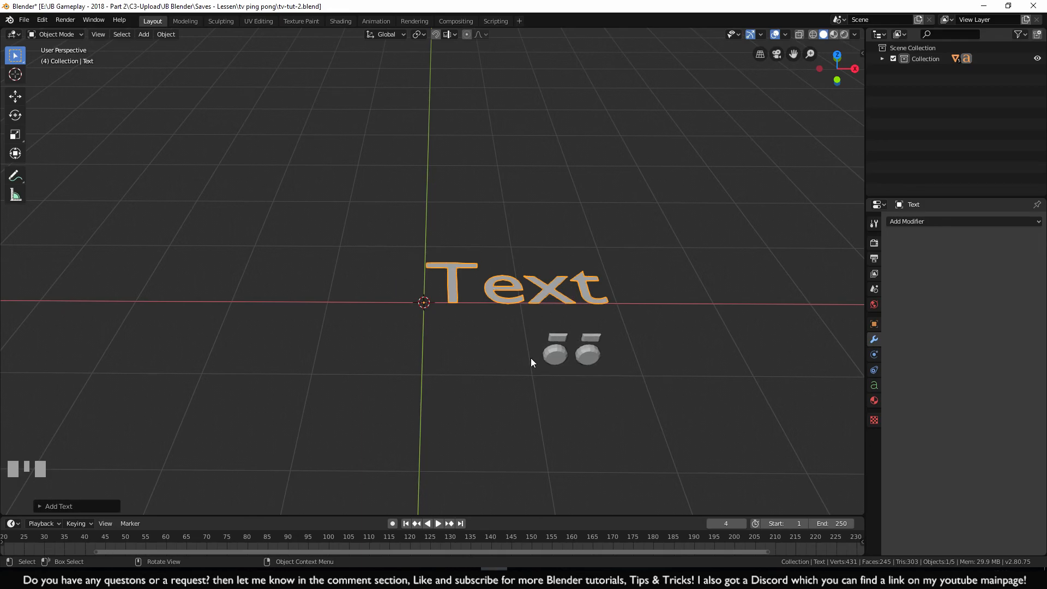
Replace the default wording of the text object with "TeeHeeVee"
key("Tab")
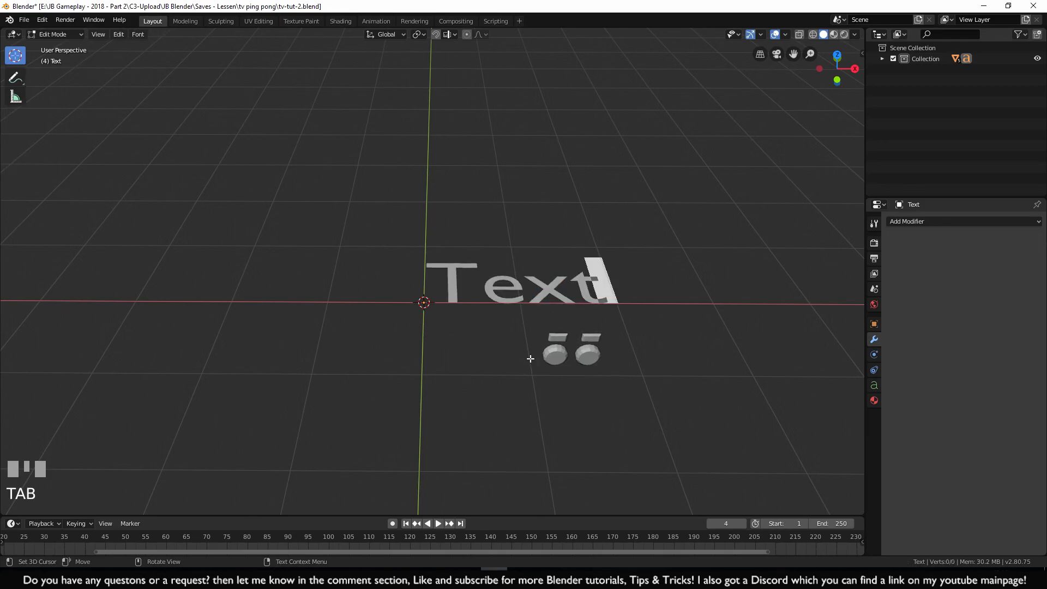
key("BackSpace")
key("BackSpace")
key("BackSpace")
key("BackSpace")
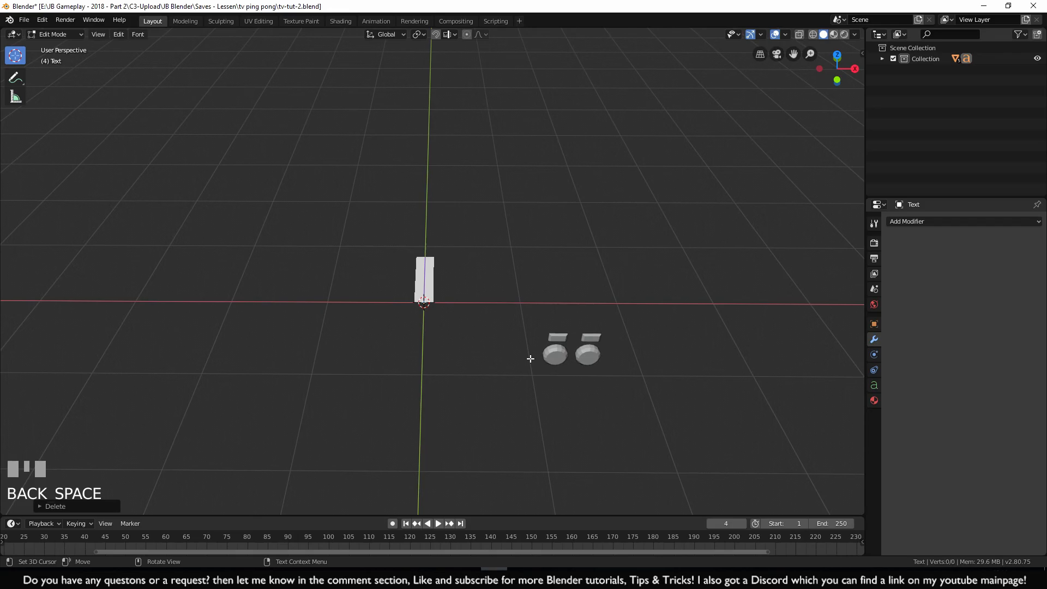
type("Tee")
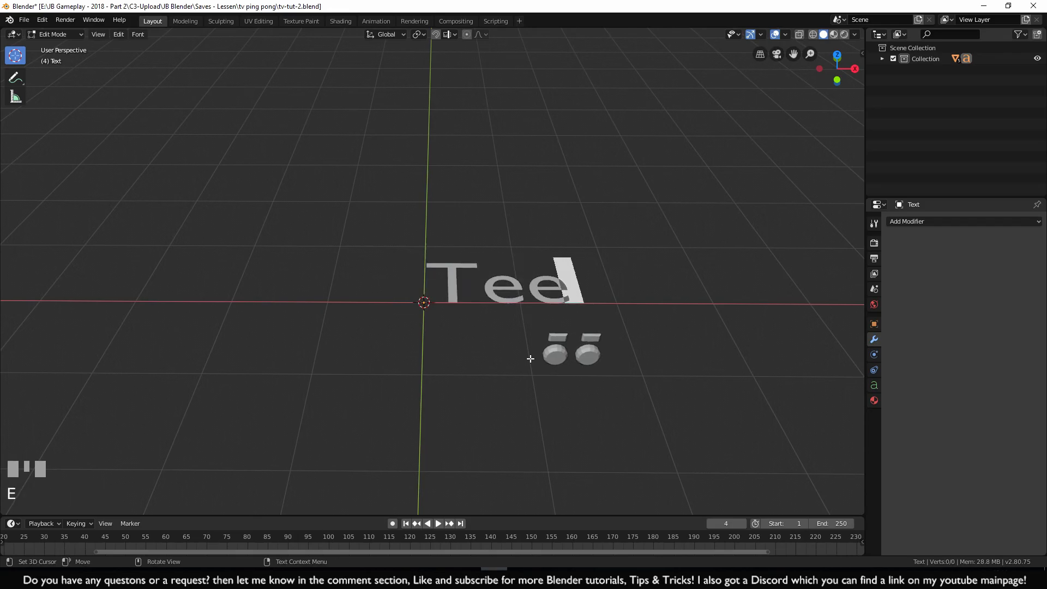
type("HeeVee")
key("Tab")
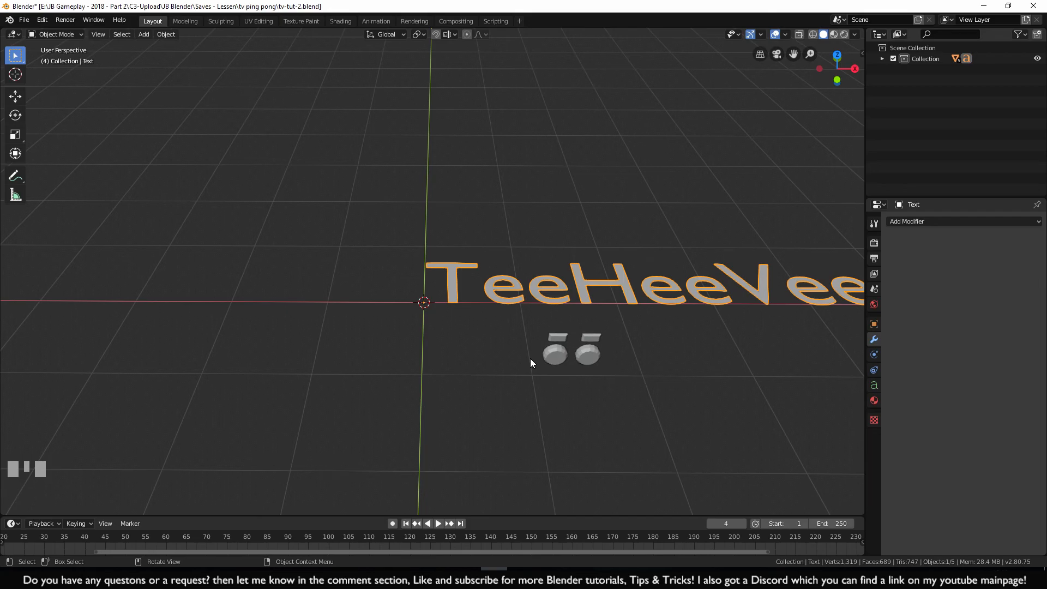
Give the text a bevel depth of 0.01 m and view its thickness from the right side
key("KP_3")
middle_click_drag(584, 393, 501, 304, "shift")
scroll(501, 304, "up", 3)
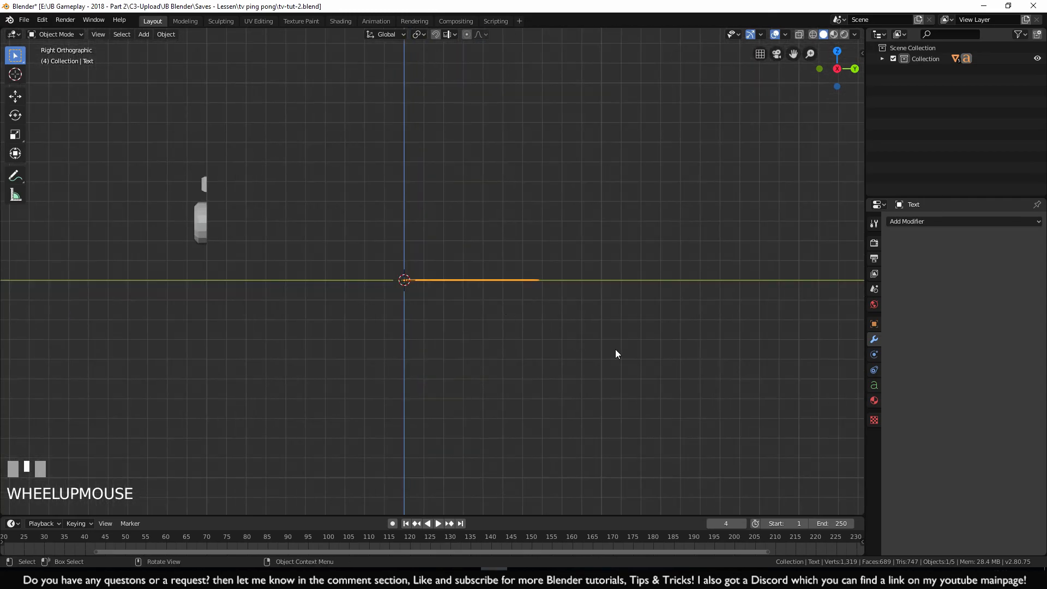
left_click(874, 385)
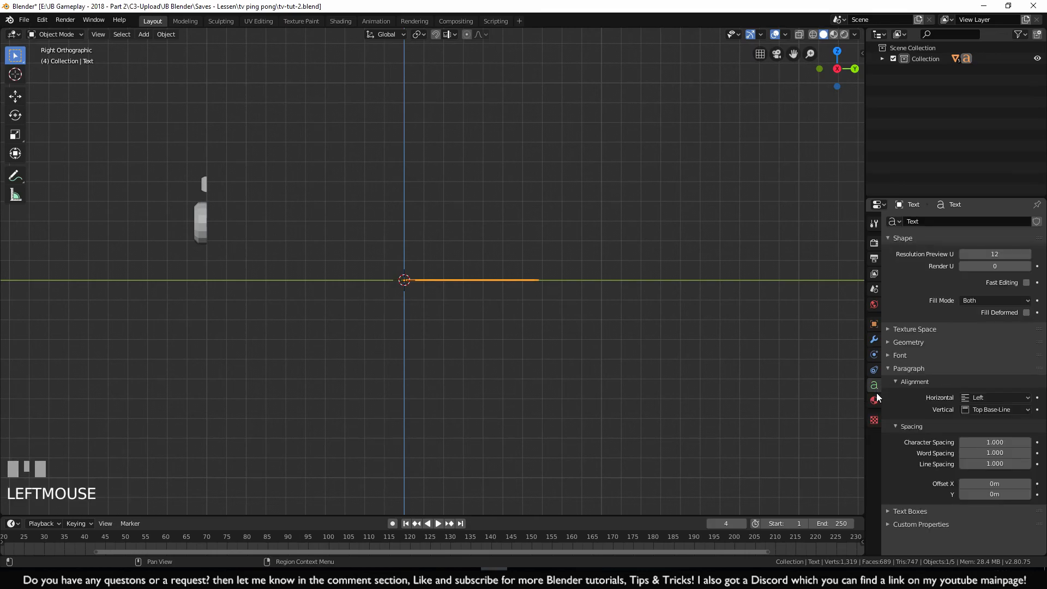
left_click(899, 344)
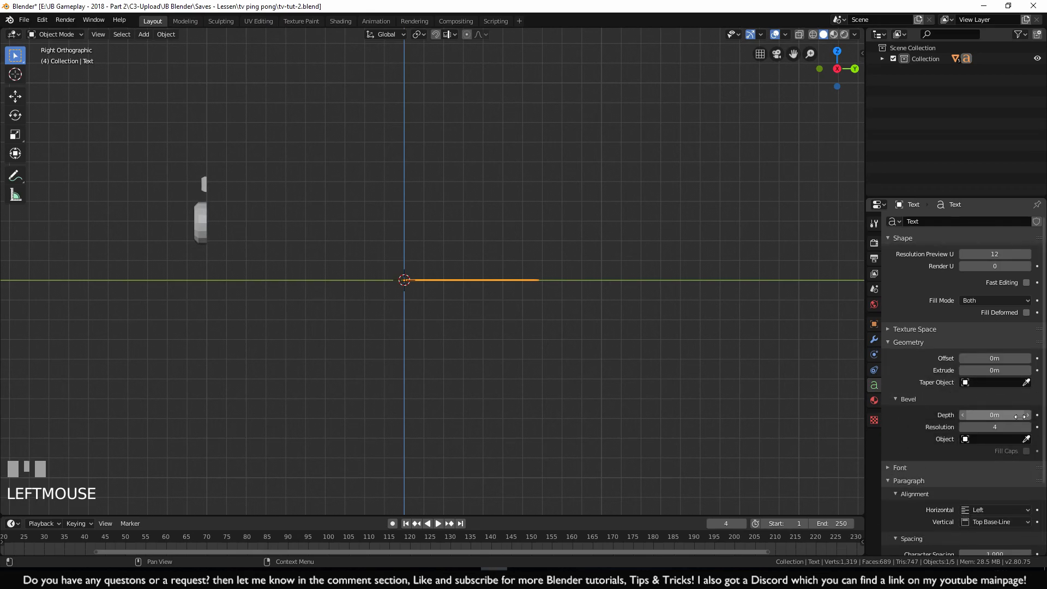
left_click_drag(1030, 418, 1030, 418)
middle_click_drag(544, 316, 483, 321, "shift")
scroll(491, 344, "up", 6)
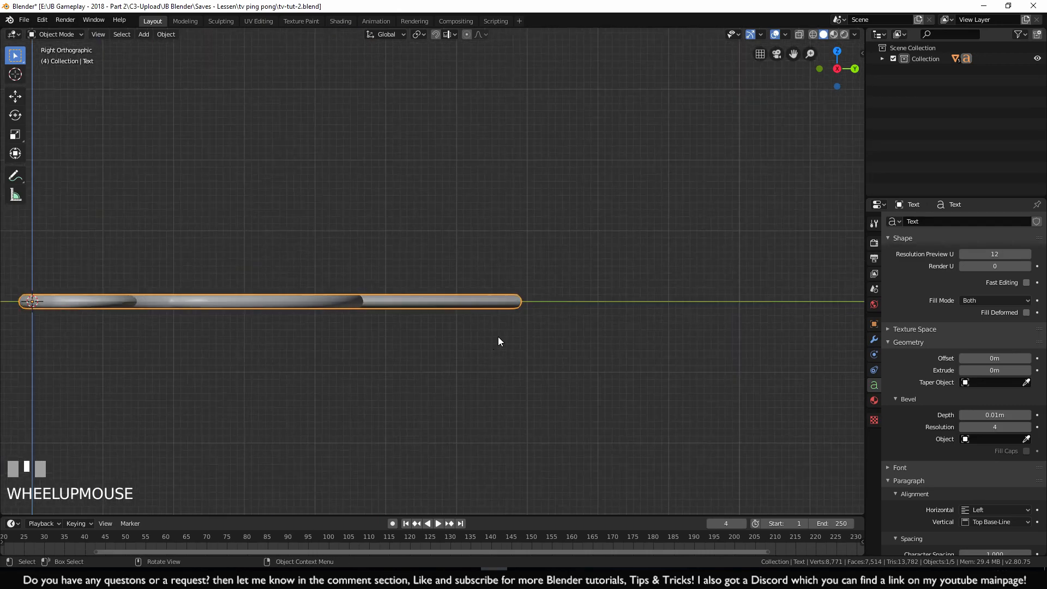
middle_click_drag(537, 301, 666, 334, "shift")
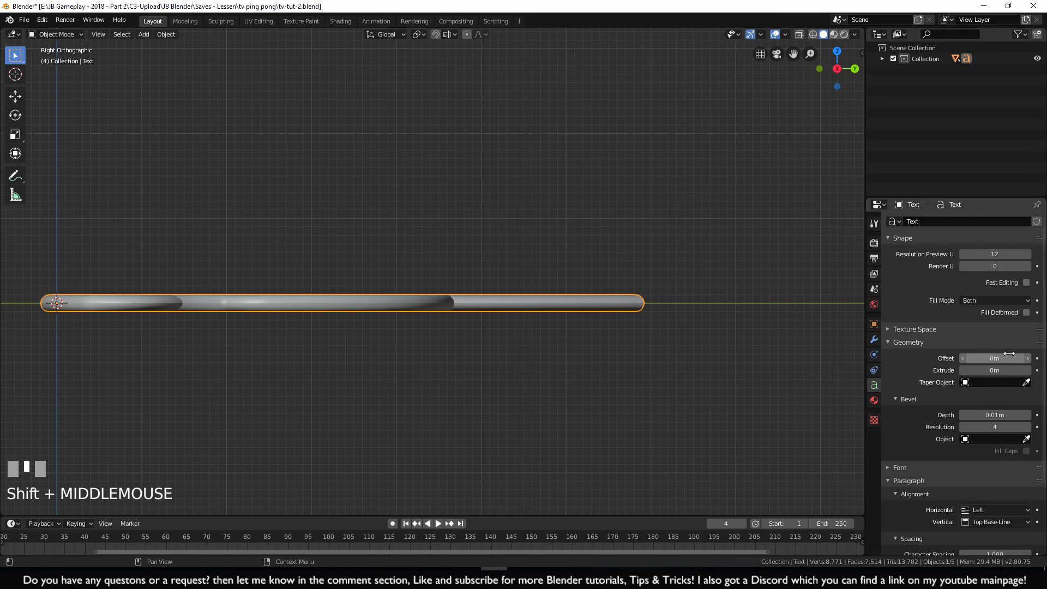
Set the text's extrusion to 0.03 m and leave its offset at 0 m
left_click(1028, 359)
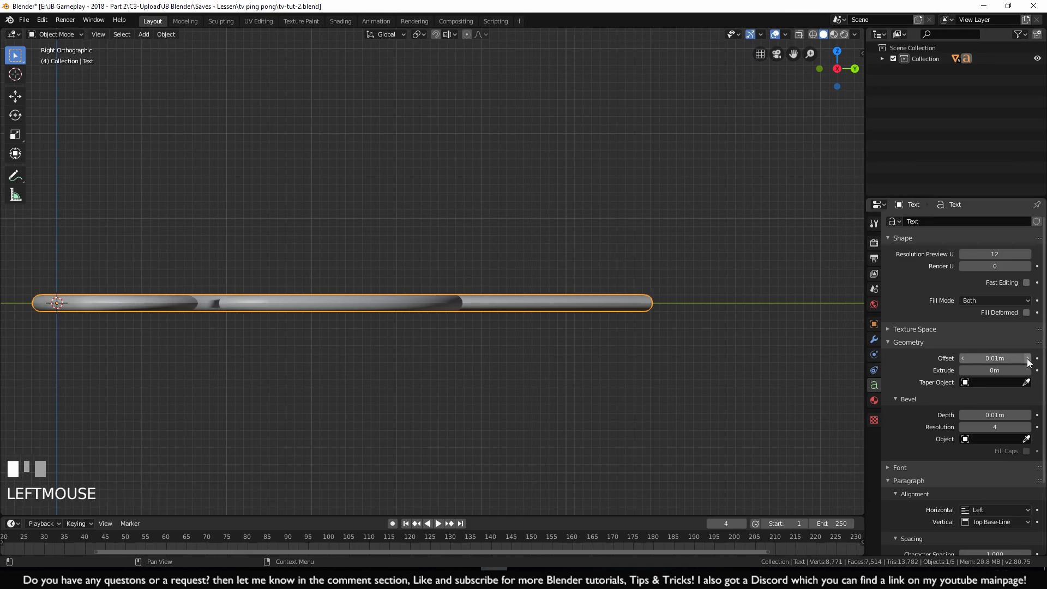
left_click(963, 359)
left_click(1034, 371)
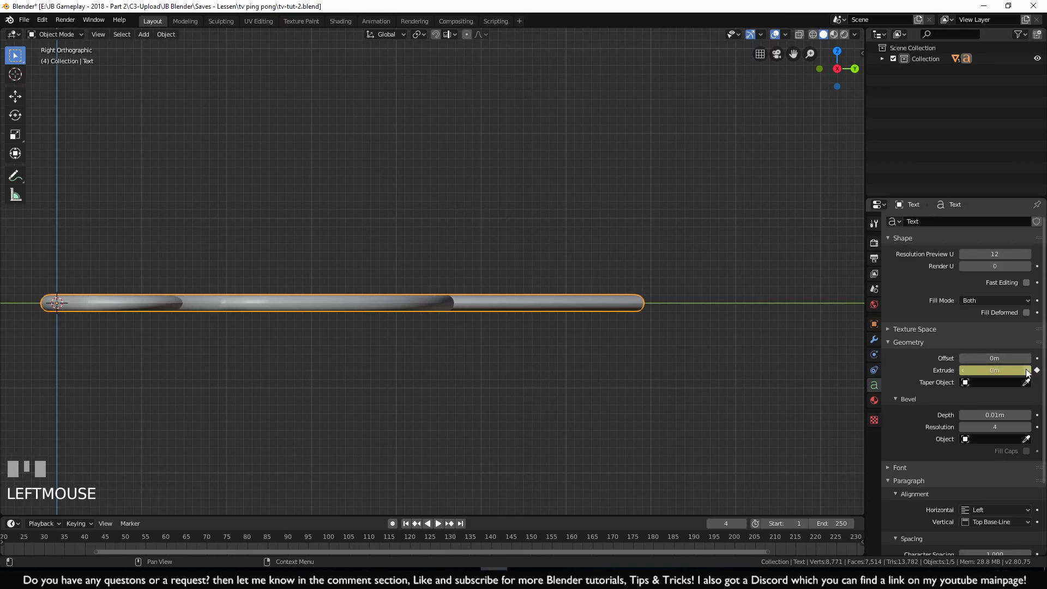
left_click(1027, 370)
left_click(1028, 370)
left_click(1027, 370)
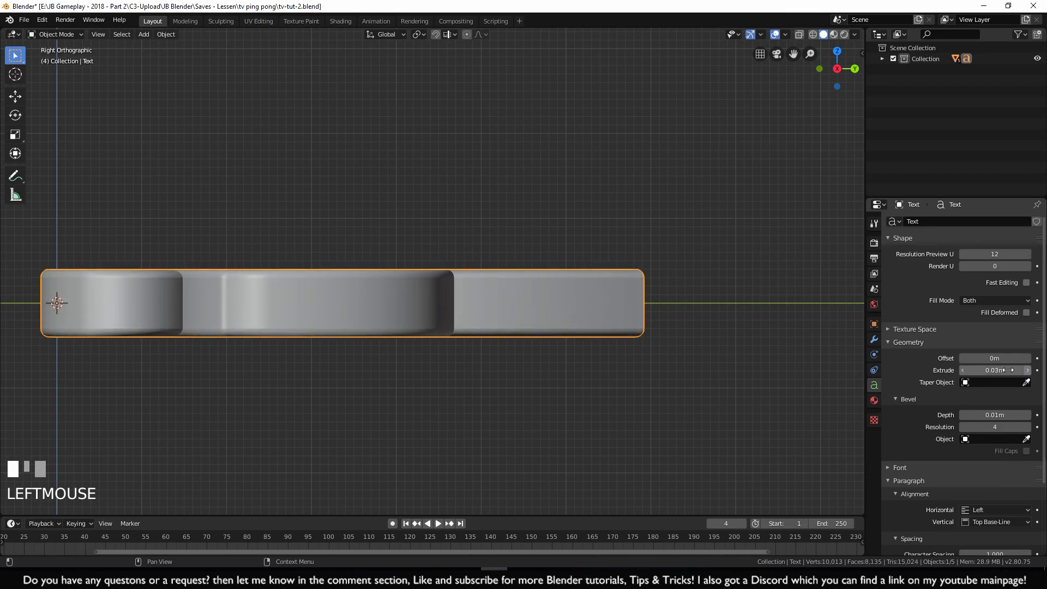
Rotate the text about the global X axis in the right side view so that it stands upright
scroll(502, 352, "down", 4)
middle_click_drag(502, 352, 550, 371)
scroll(616, 420, "down", 2)
mouse_move(616, 419)
middle_mouse_down()
mouse_move(594, 396)
mouse_move(611, 414)
mouse_move(602, 426)
middle_mouse_up()
scroll(601, 425, "down", 2)
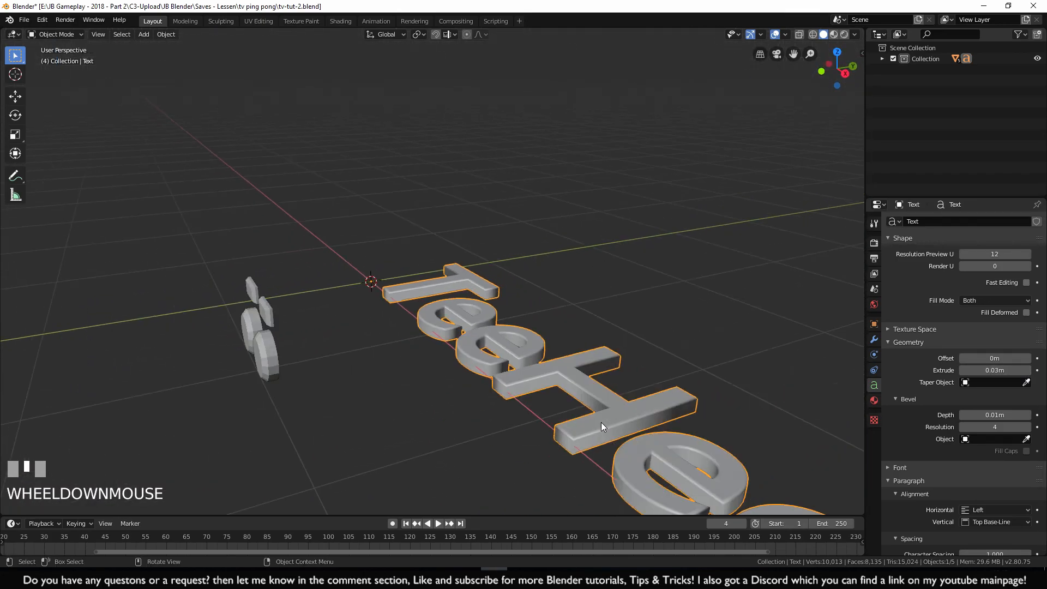
key("KP_3")
scroll(596, 423, "up", 1)
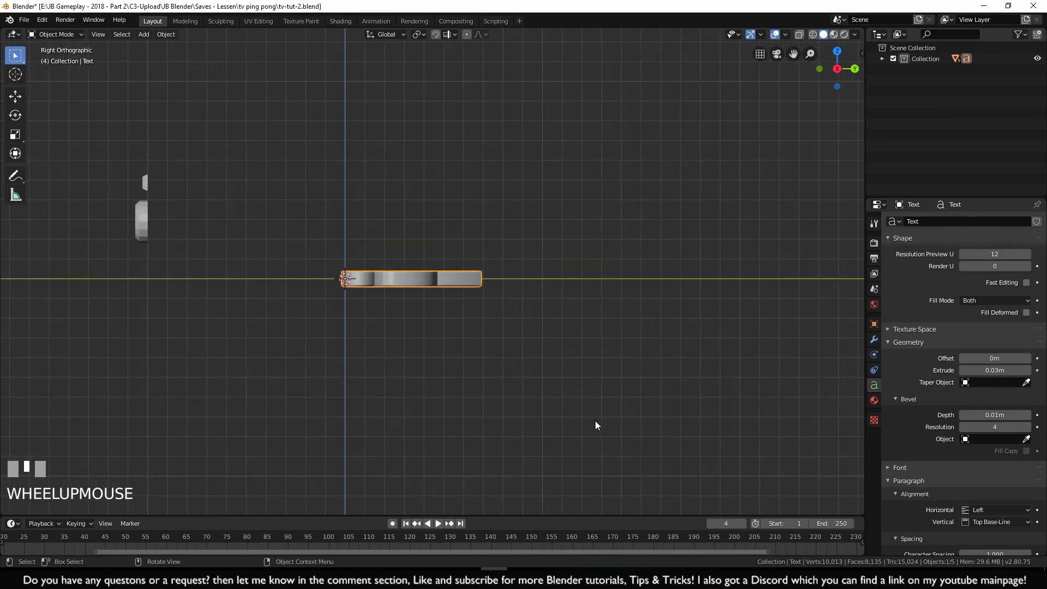
key("r")
key("x")
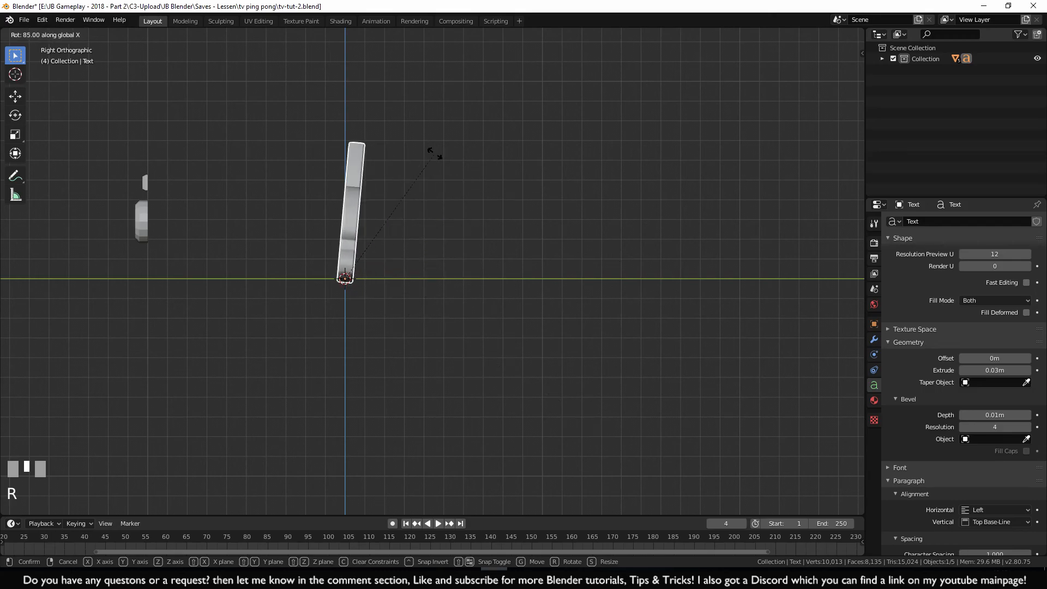
left_click(418, 143, "ctrl")
Move the upright text in the side view to the depth of the TV knobs' rear faces
middle_click_drag(362, 237, 632, 321, "shift")
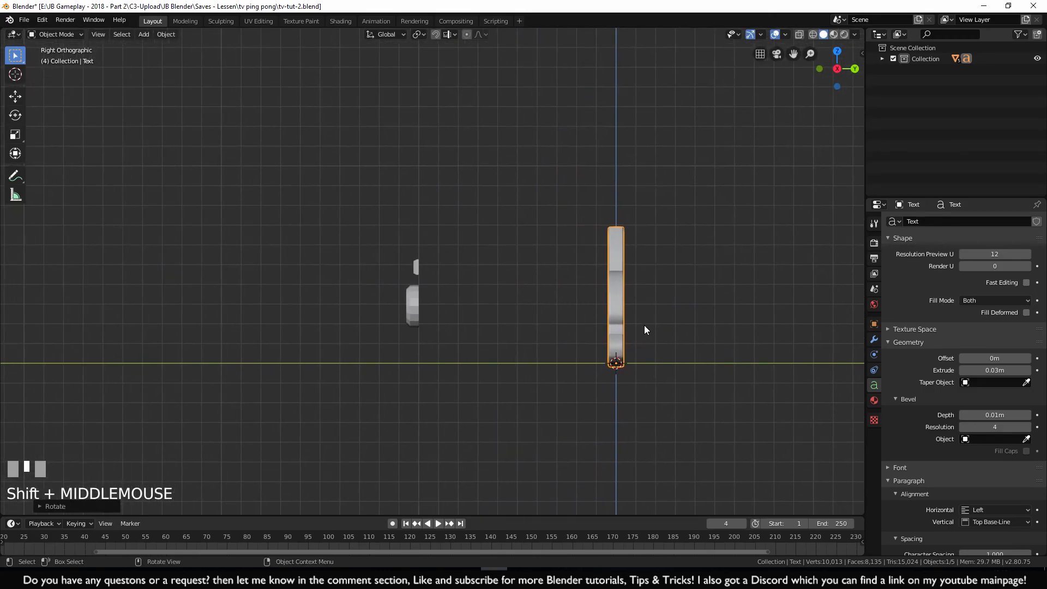
key("g")
left_click(420, 317, "ctrl")
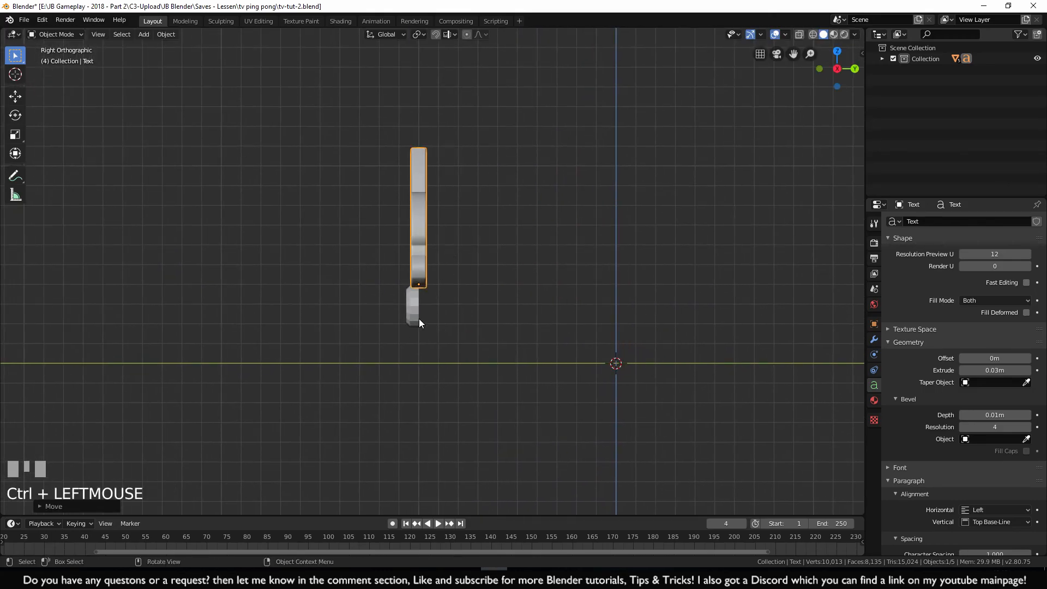
scroll(418, 303, "up", 1)
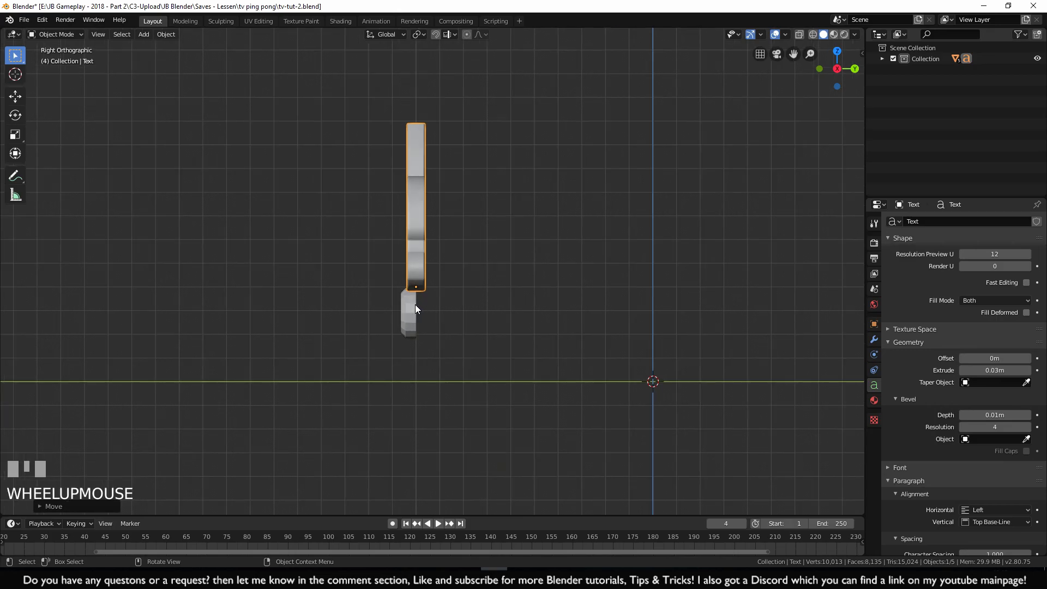
Unhide the TV body and select only the text in the front view
key("alt+h")
middle_click_drag(415, 309, 521, 326)
scroll(521, 322, "down", 3)
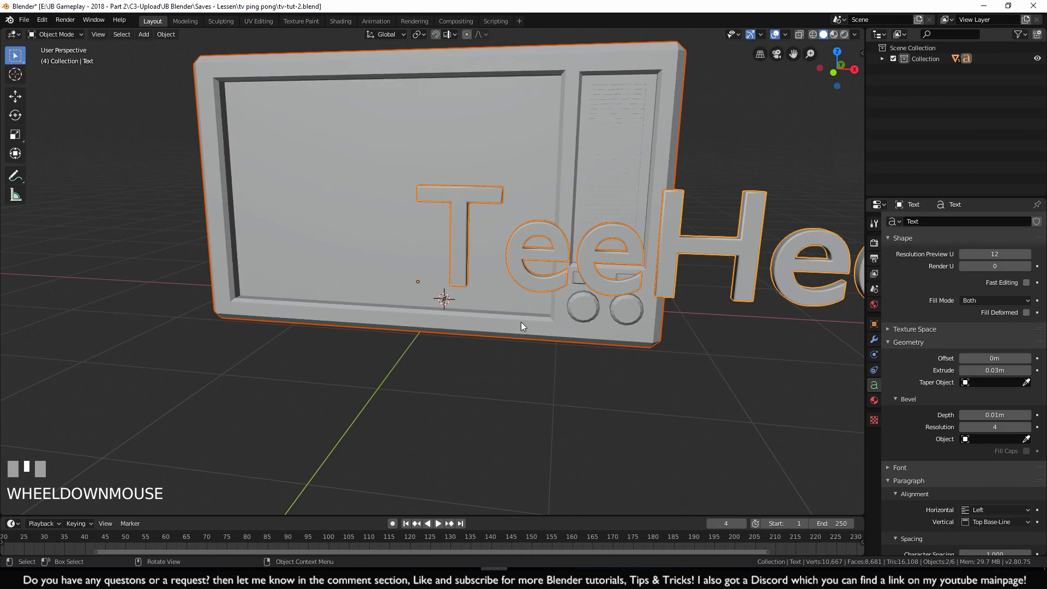
key("KP_1")
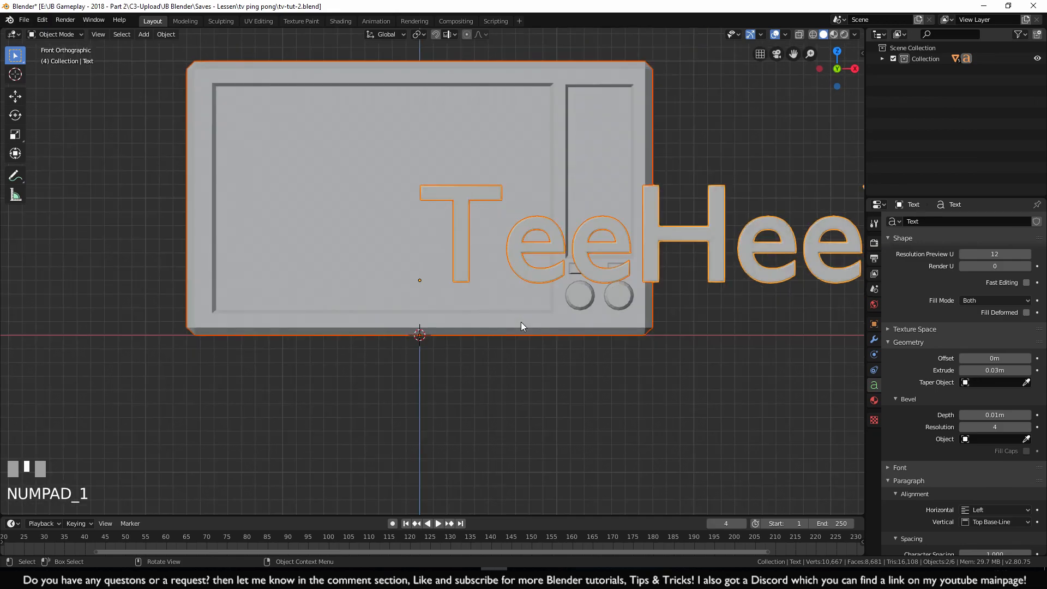
left_click(717, 230)
Scale the text down uniformly to roughly one tenth of its size
scroll(741, 270, "up", 1)
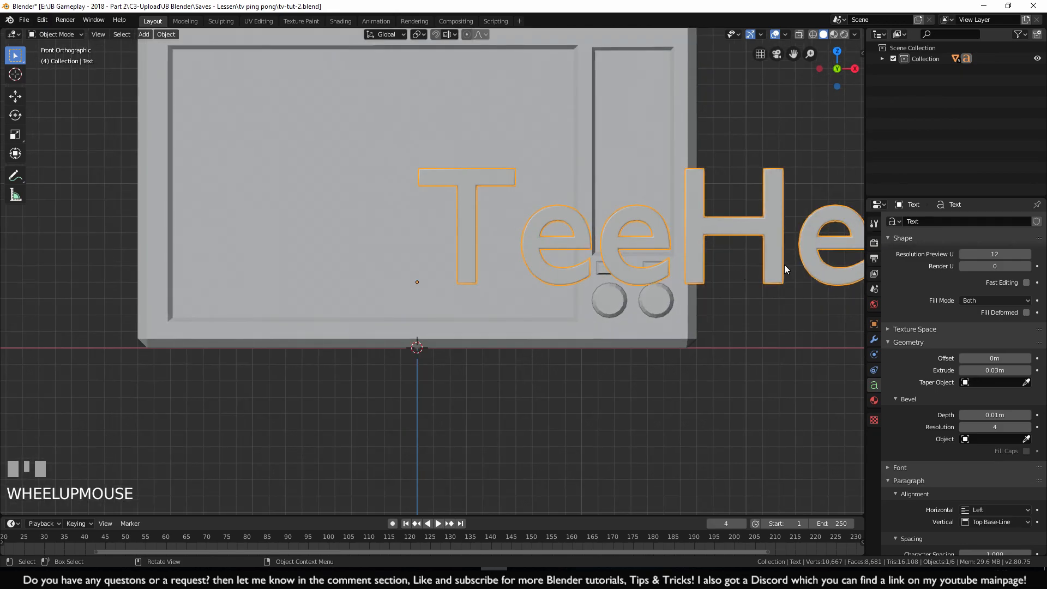
scroll(777, 283, "down", 2)
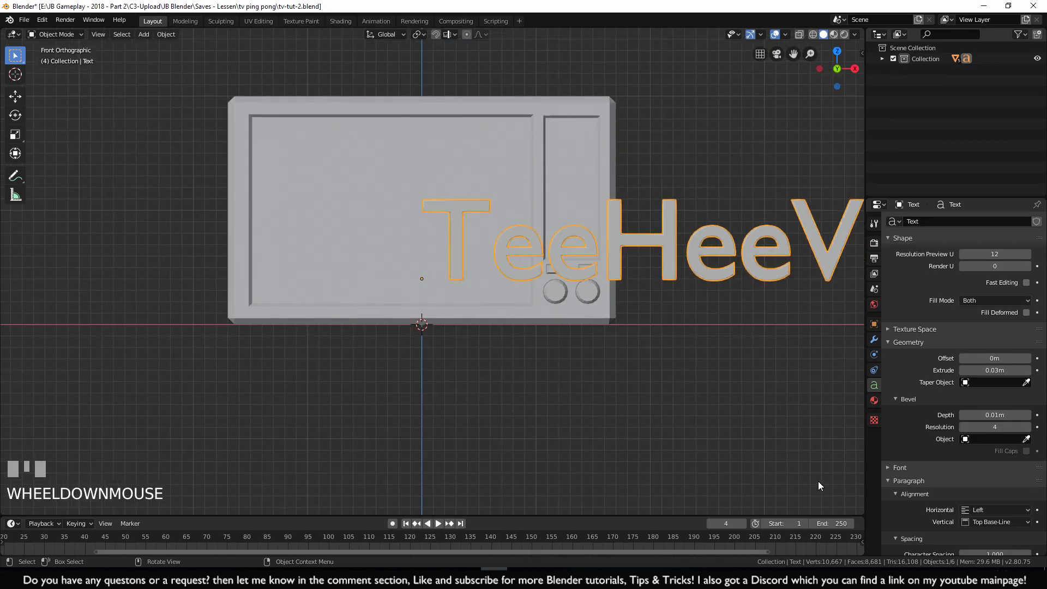
key("s")
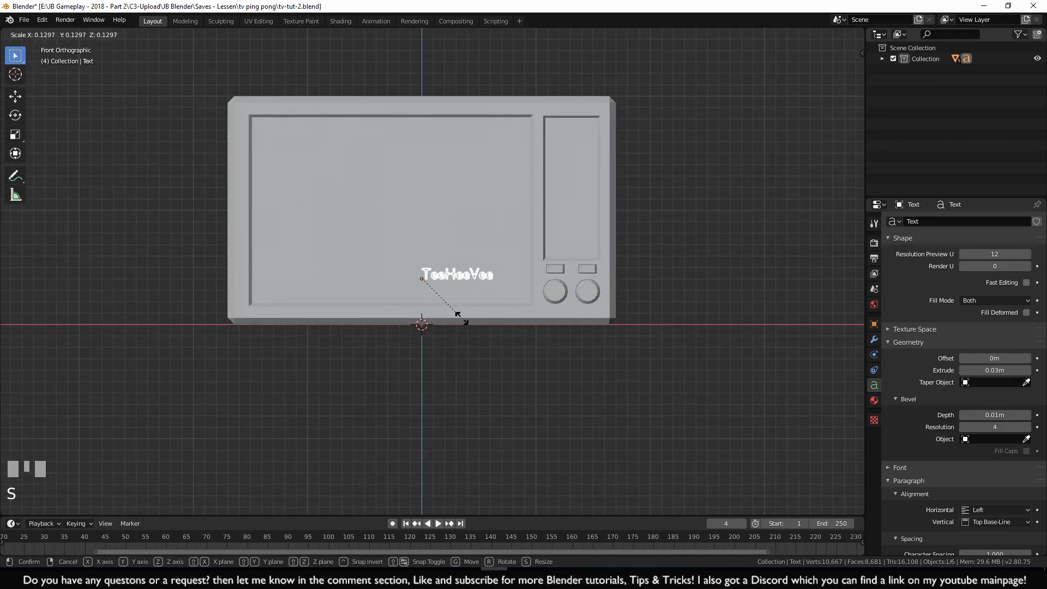
left_click(450, 322)
scroll(449, 323, "up", 4)
middle_click_drag(449, 323, 502, 320, "shift")
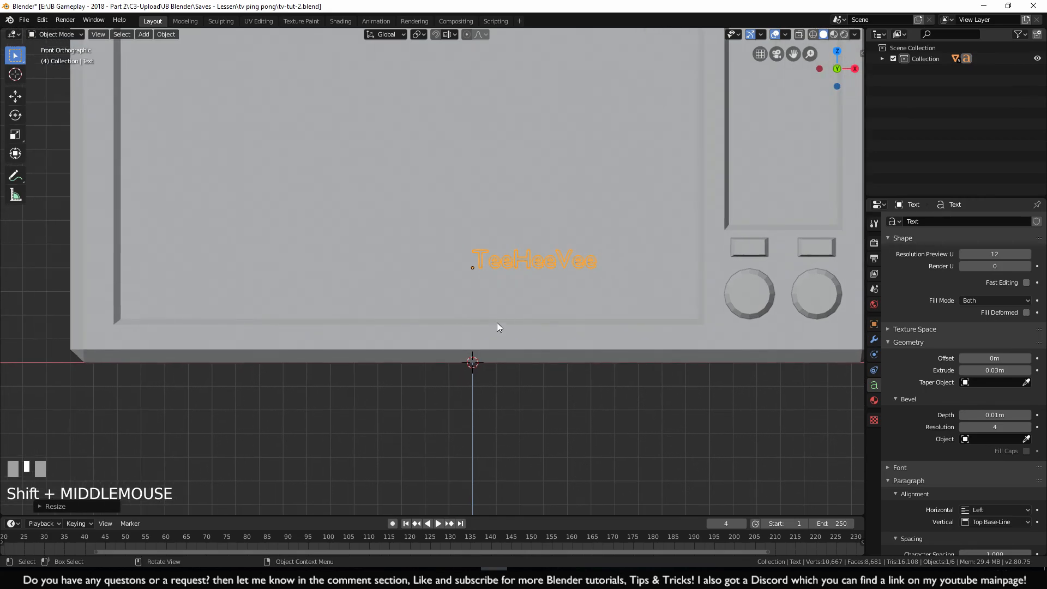
Move the text down onto the frame strip beneath the TV screen
scroll(454, 340, "down", 2)
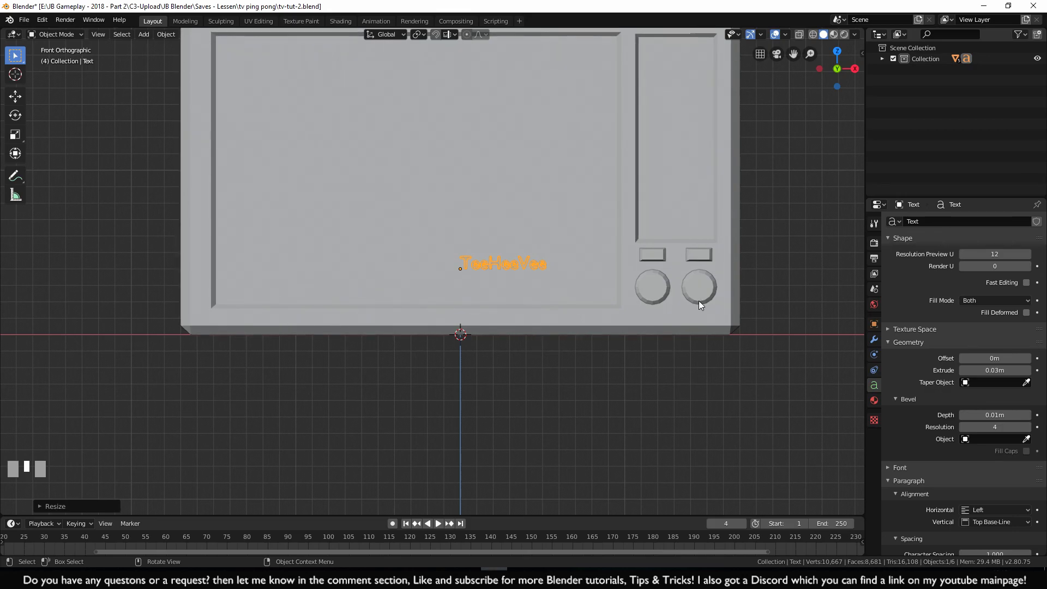
scroll(501, 289, "up", 1)
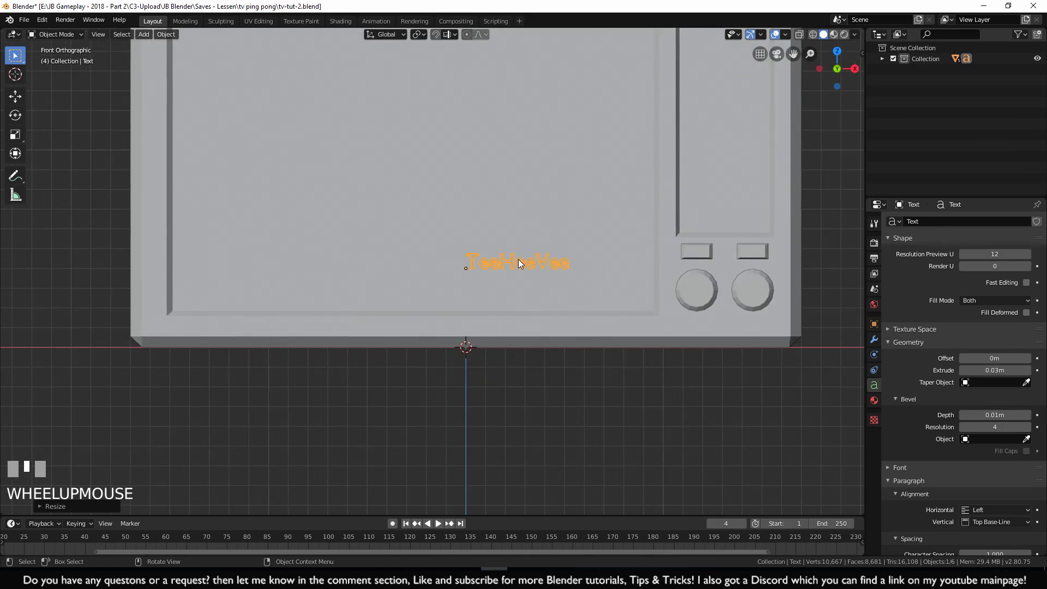
key("g")
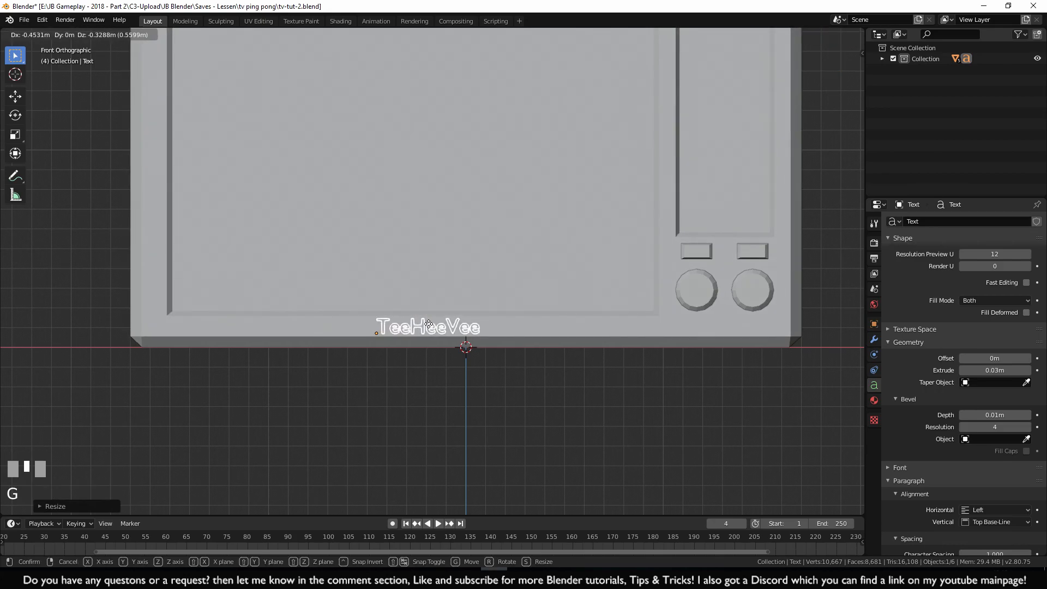
left_click(429, 323)
Scale the text to about 0.85 and raise it slightly along Z to centre it vertically on the frame strip
scroll(429, 323, "up", 3)
middle_click_drag(533, 420, 554, 361, "shift")
scroll(603, 369, "up", 4)
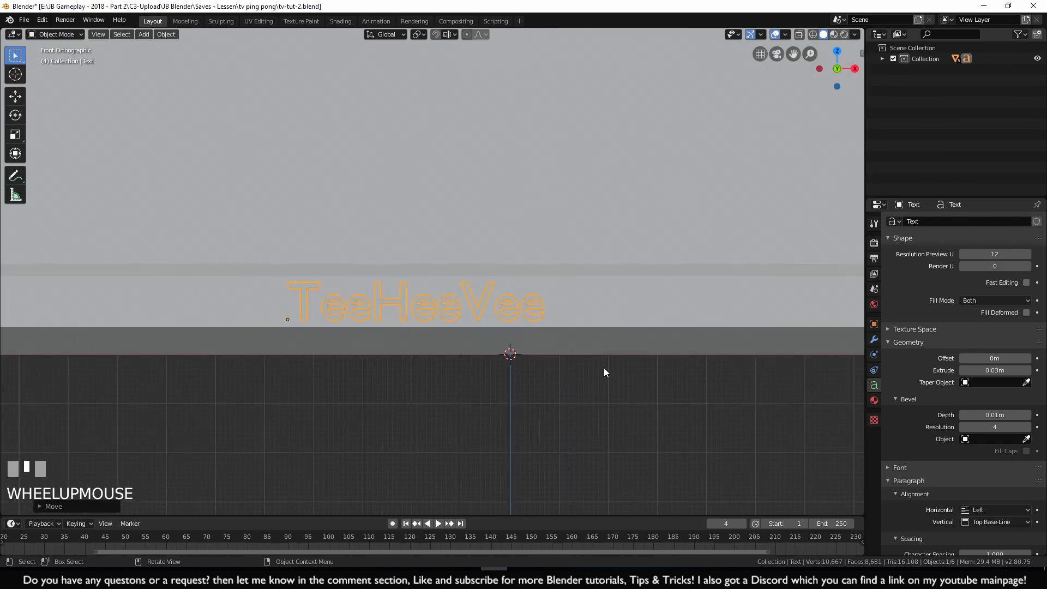
key("s")
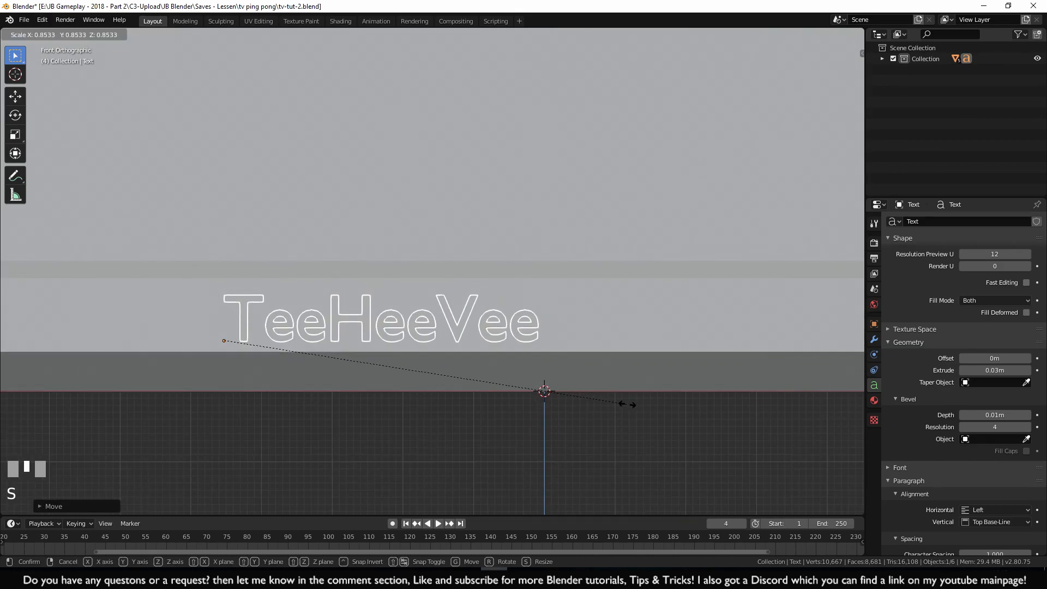
left_click(626, 404)
key("g")
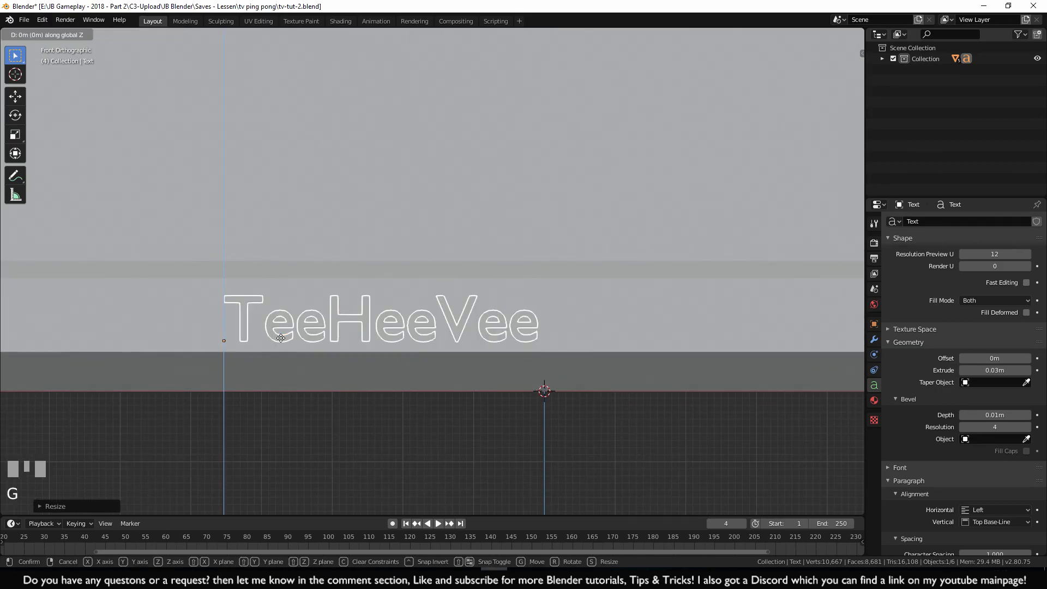
key("z")
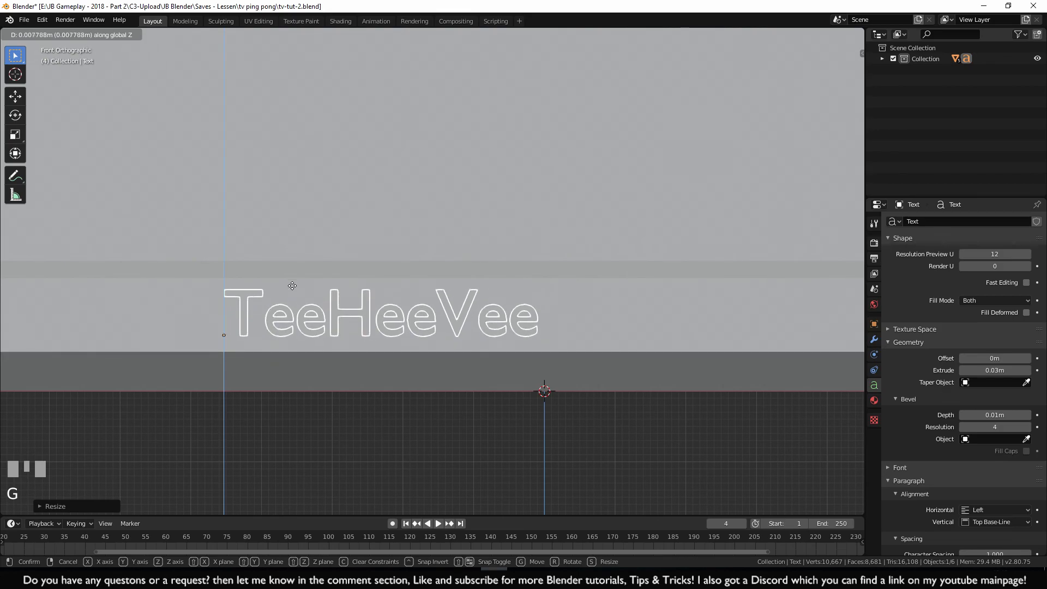
left_click(290, 325)
Shift the text about 0.01 m along the X axis to centre it beneath the screen
scroll(323, 368, "down", 5)
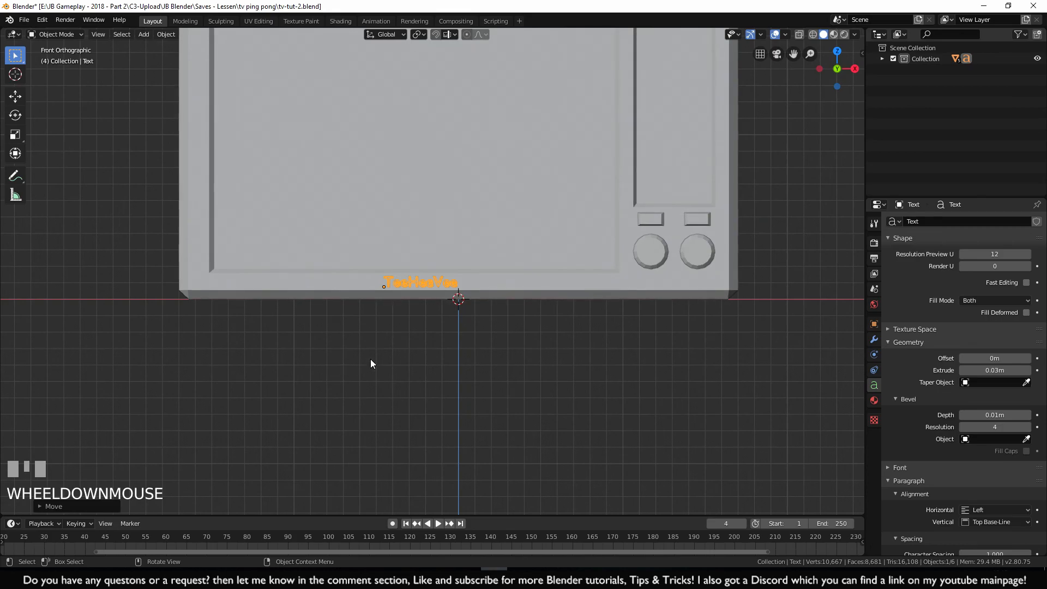
middle_click_drag(364, 361, 401, 385, "shift")
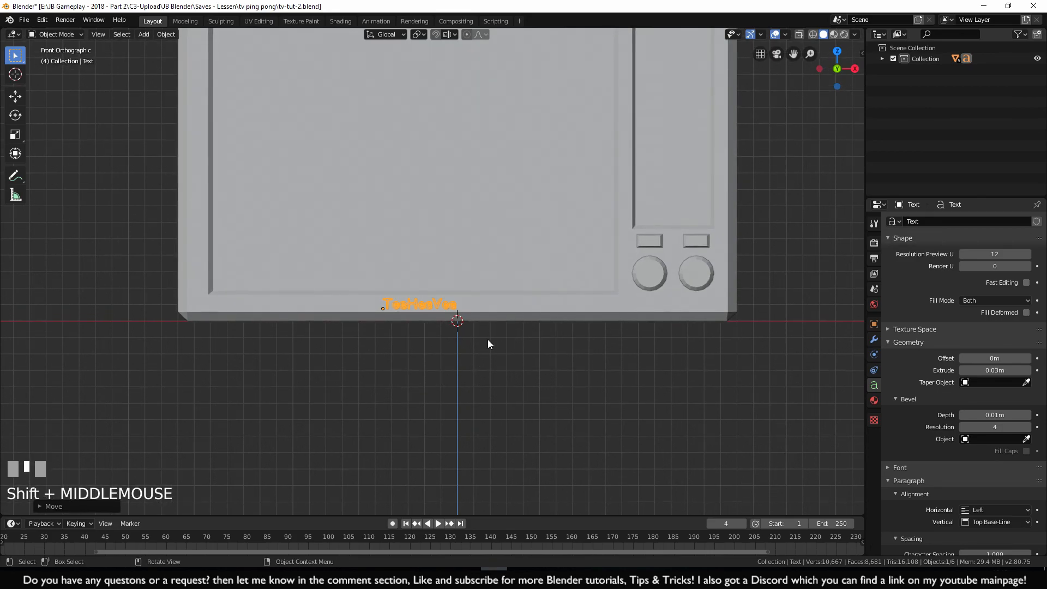
scroll(522, 337, "down", 4)
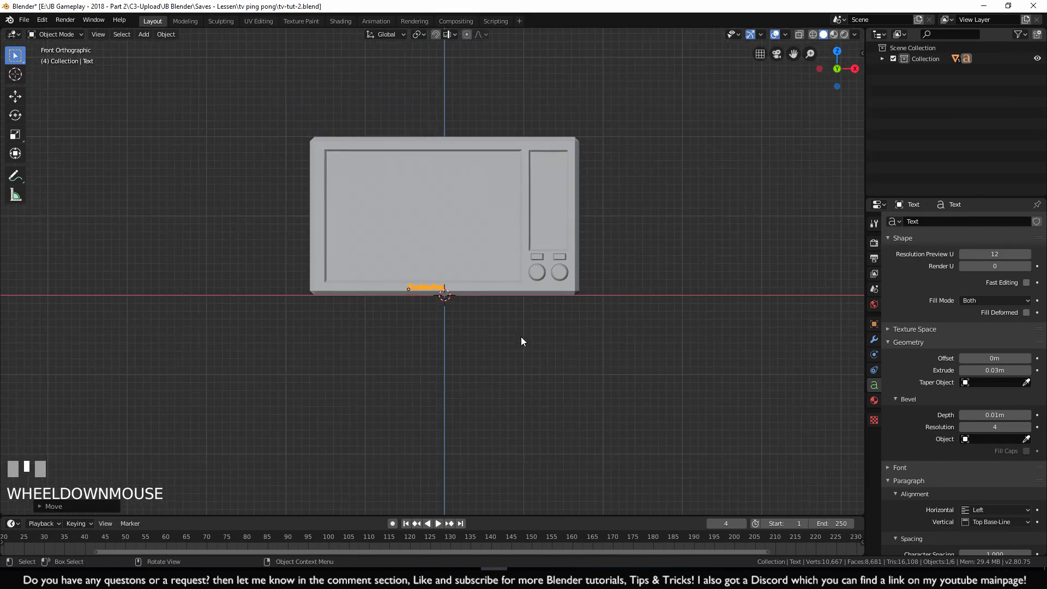
scroll(493, 348, "down", 3)
scroll(492, 349, "up", 8)
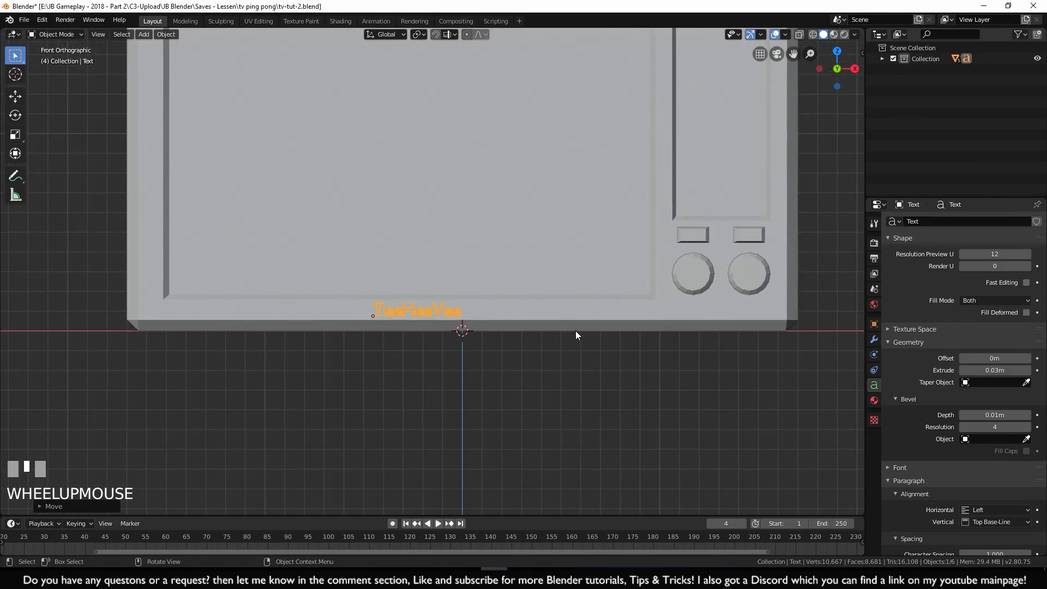
scroll(426, 349, "down", 3)
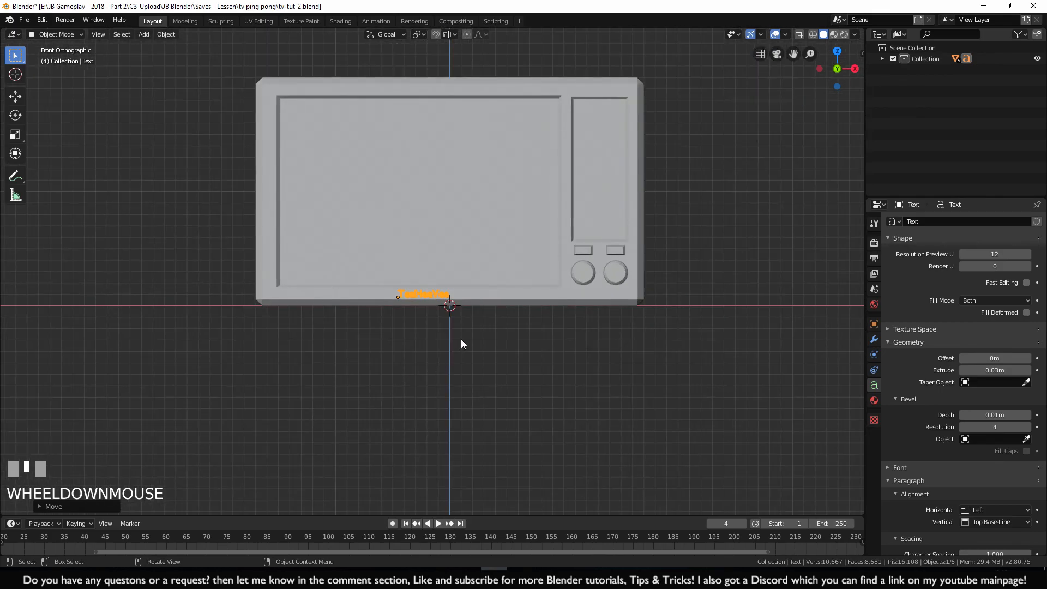
key("g")
key("x")
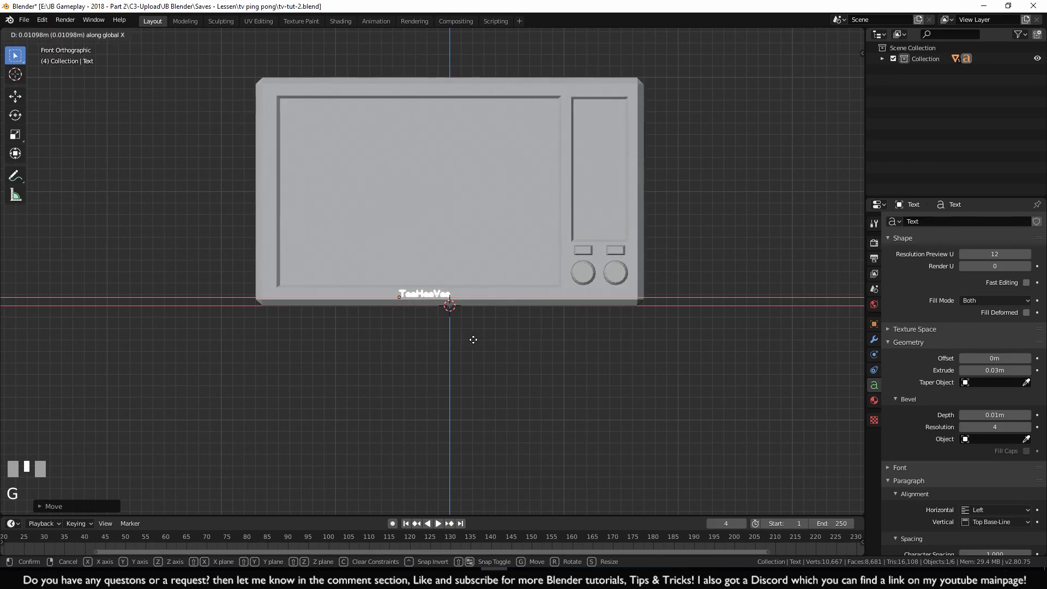
left_click(474, 354)
Clear the selection and examine from several angles how the text sits on the TV frame
middle_click_drag(474, 358, 446, 405)
scroll(431, 383, "up", 4)
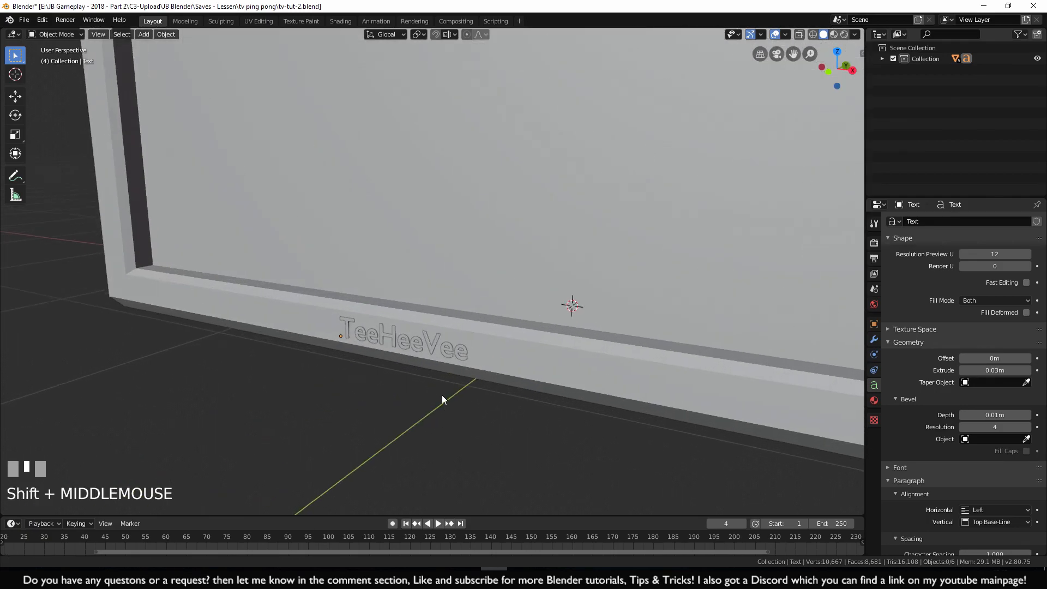
scroll(364, 332, "up", 3)
middle_click_drag(364, 333, 390, 376, "shift")
scroll(461, 377, "up", 3)
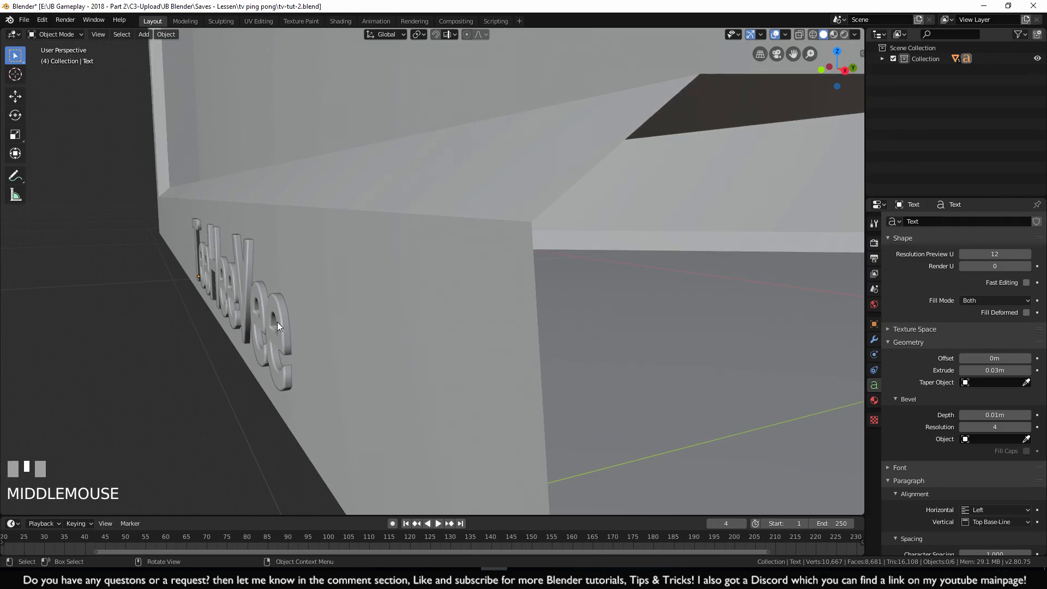
middle_click_drag(277, 322, 354, 328)
scroll(298, 385, "down", 4)
scroll(440, 332, "down", 6)
middle_click_drag(400, 258, 741, 390, "shift")
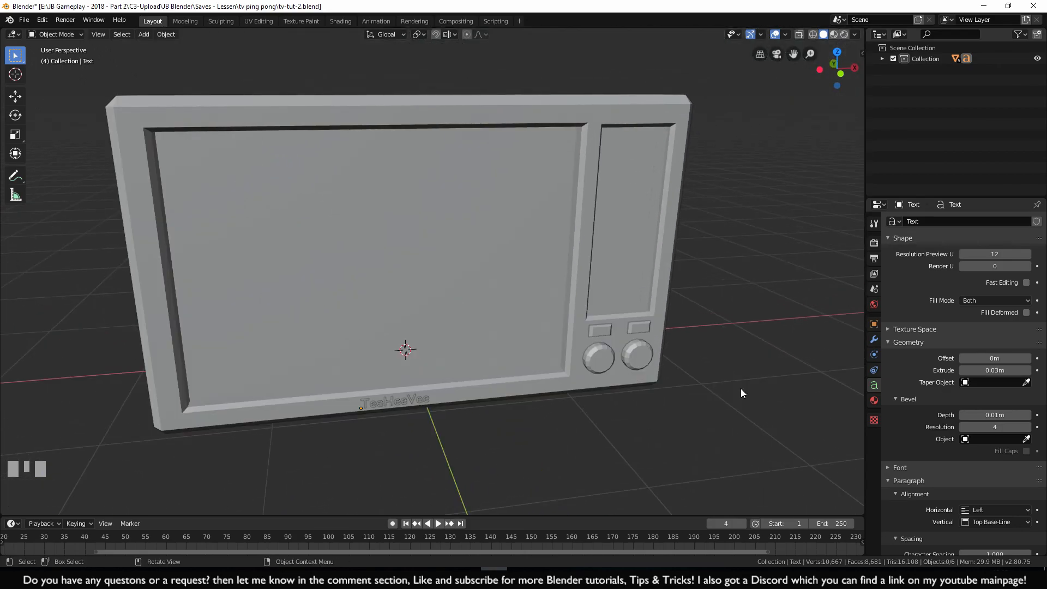
Set the base color of the TV body's material to black, with the material preview shown
left_click(670, 276)
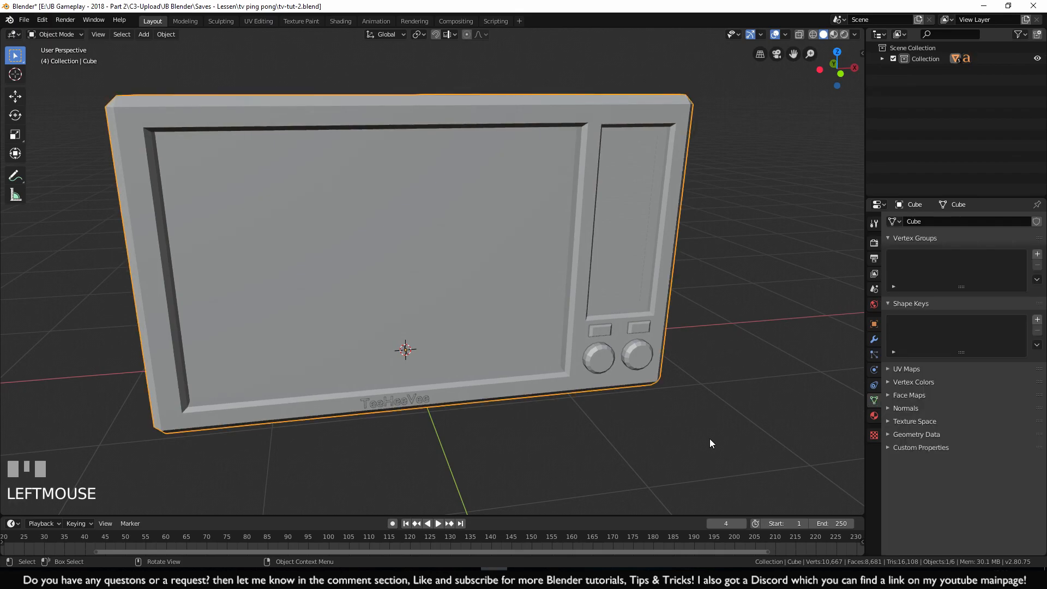
left_click(875, 416)
left_click(911, 283)
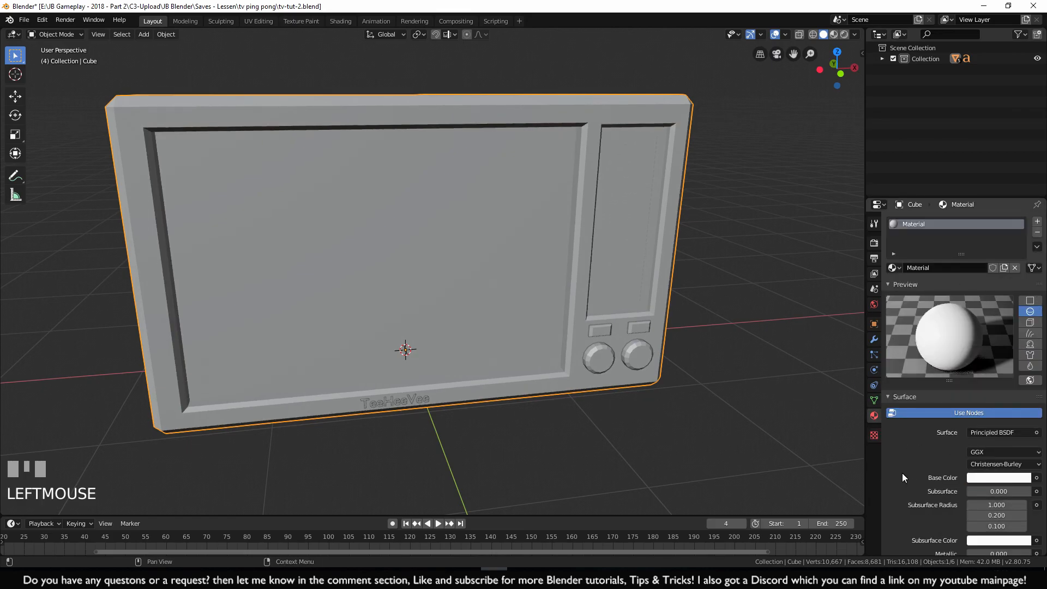
scroll(921, 490, "down", 2)
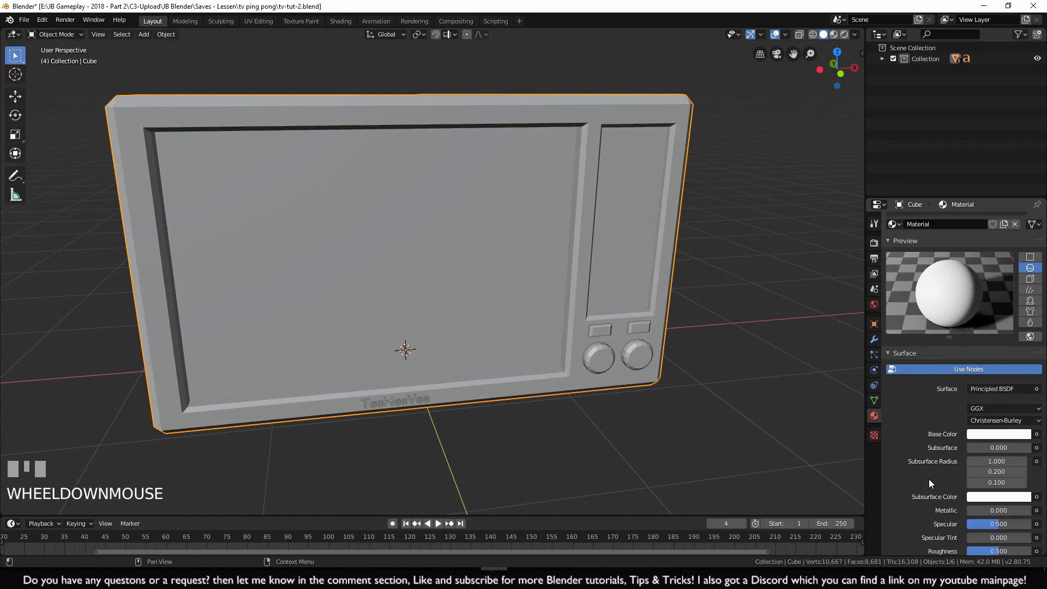
left_click(982, 436)
left_click_drag(1022, 284, 1022, 351)
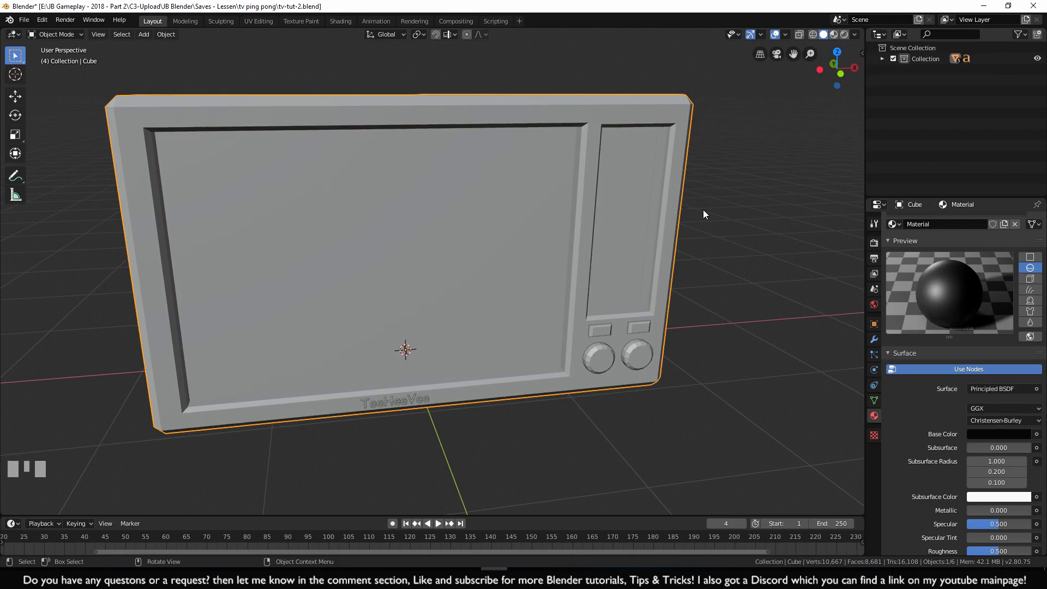
Show the viewport in Look Dev shading and darken the TV body material's base color to pure black
key("z")
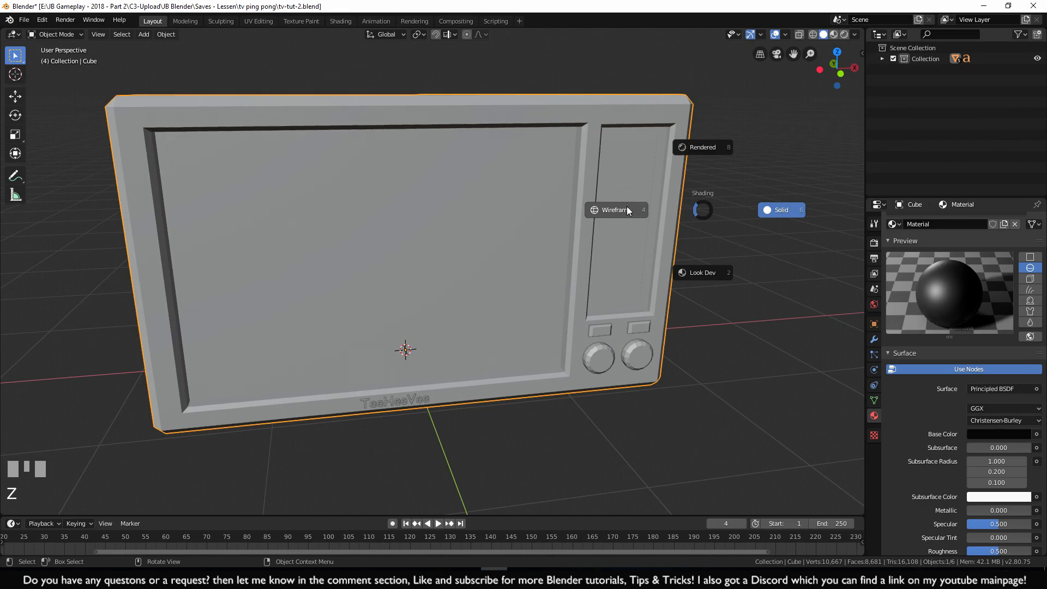
left_click(701, 275)
mouse_move(687, 275)
middle_mouse_down()
mouse_move(728, 276)
mouse_move(735, 257)
mouse_move(669, 257)
mouse_move(673, 286)
mouse_move(694, 289)
middle_mouse_up()
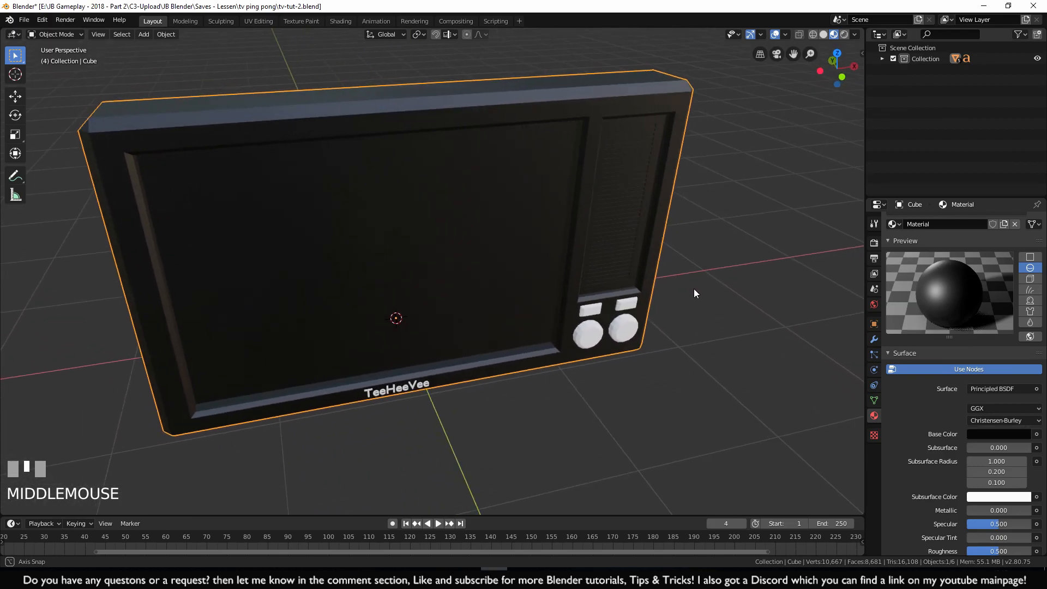
middle_click_drag(572, 369, 718, 408, "shift")
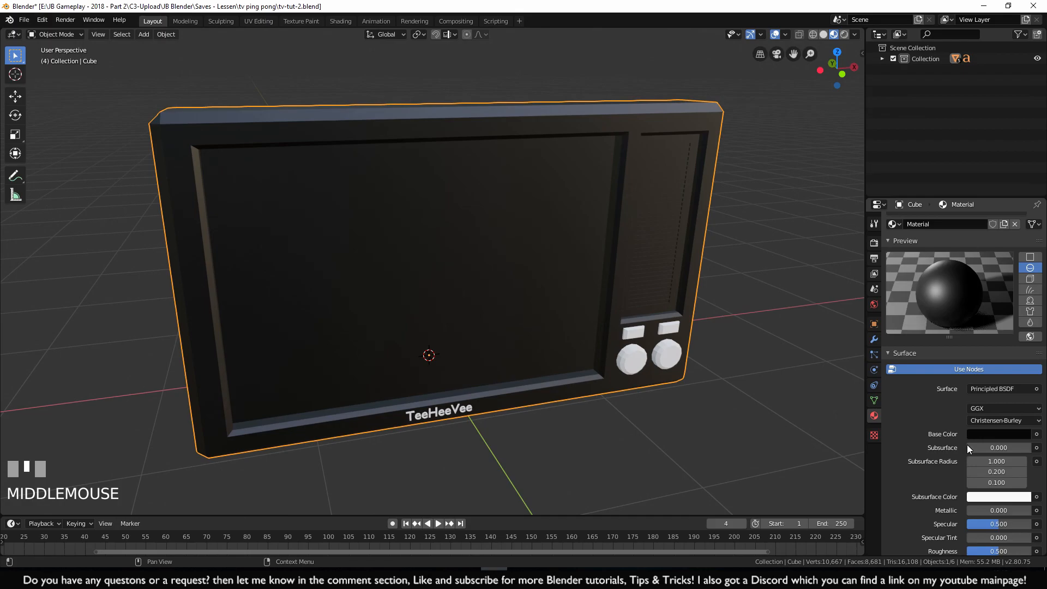
left_click(987, 435)
left_click_drag(1022, 353, 1022, 354)
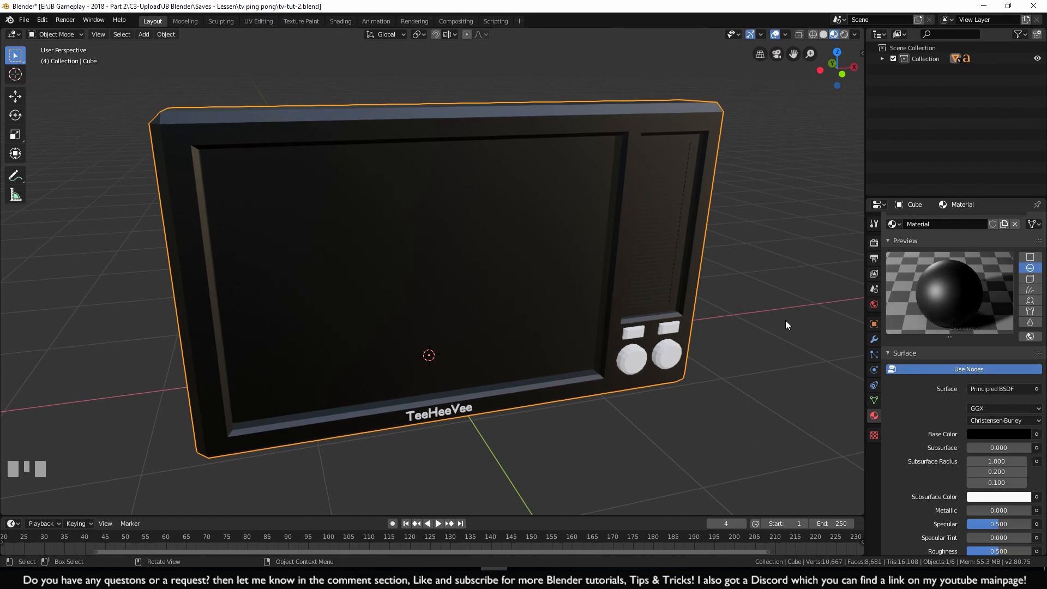
Set the TV body material's roughness to 1 and check the matte finish on the model
scroll(948, 522, "down", 2)
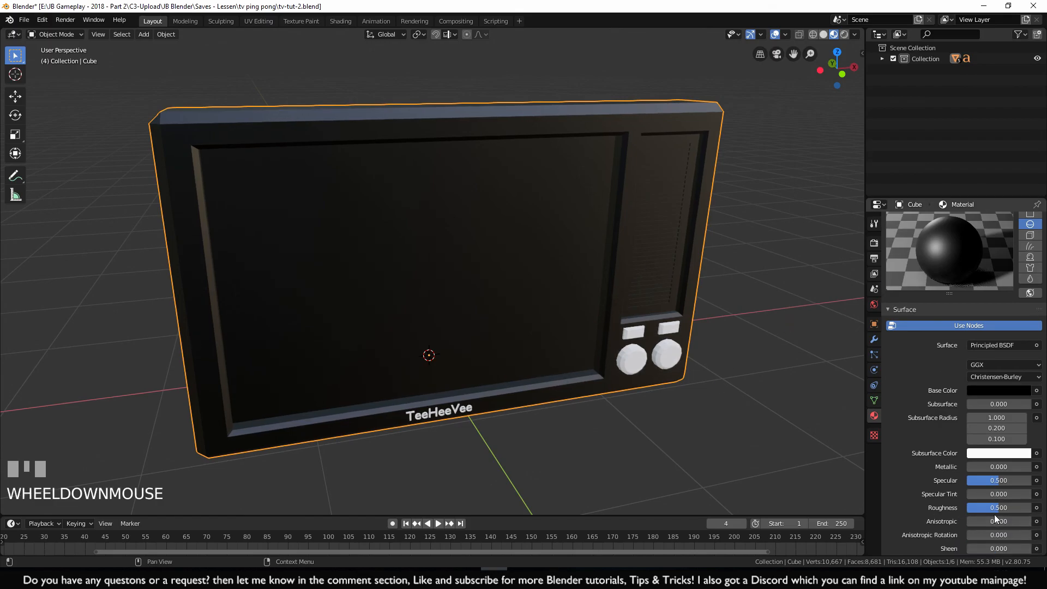
left_click_drag(993, 510, 1030, 510)
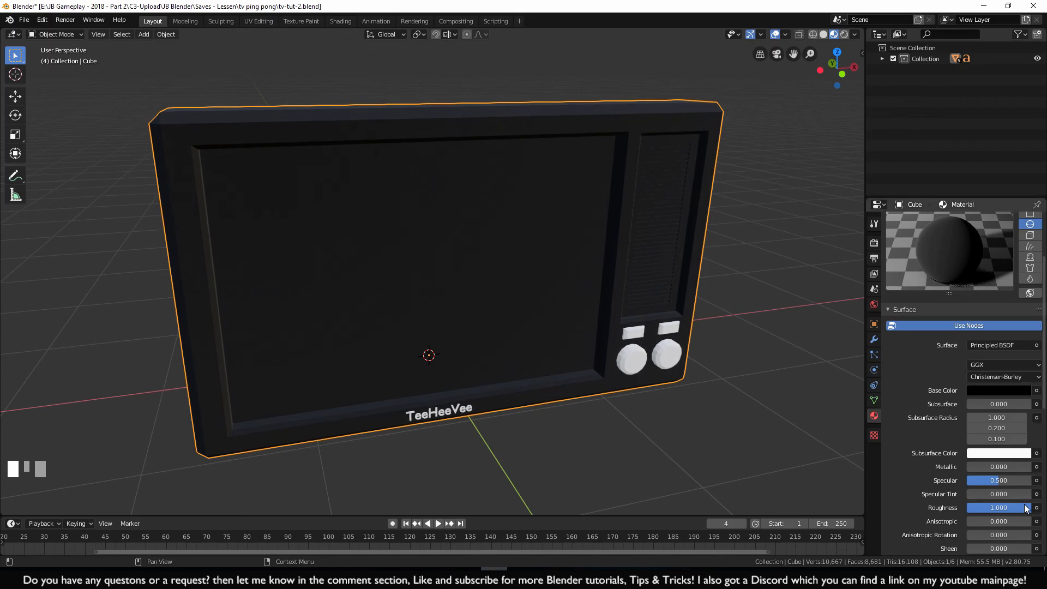
scroll(661, 416, "down", 2)
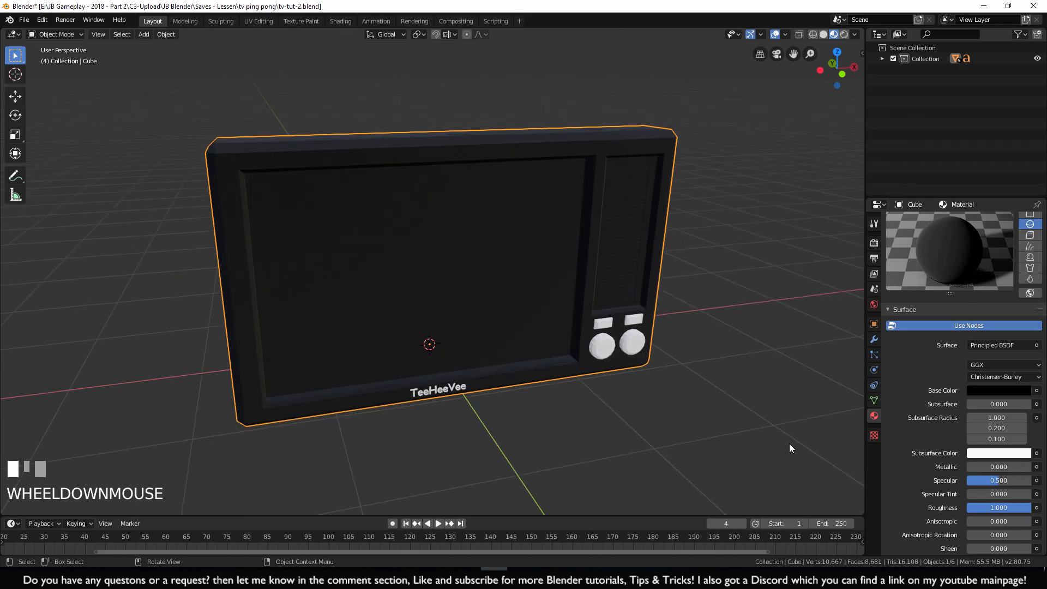
left_click_drag(998, 507, 1031, 506)
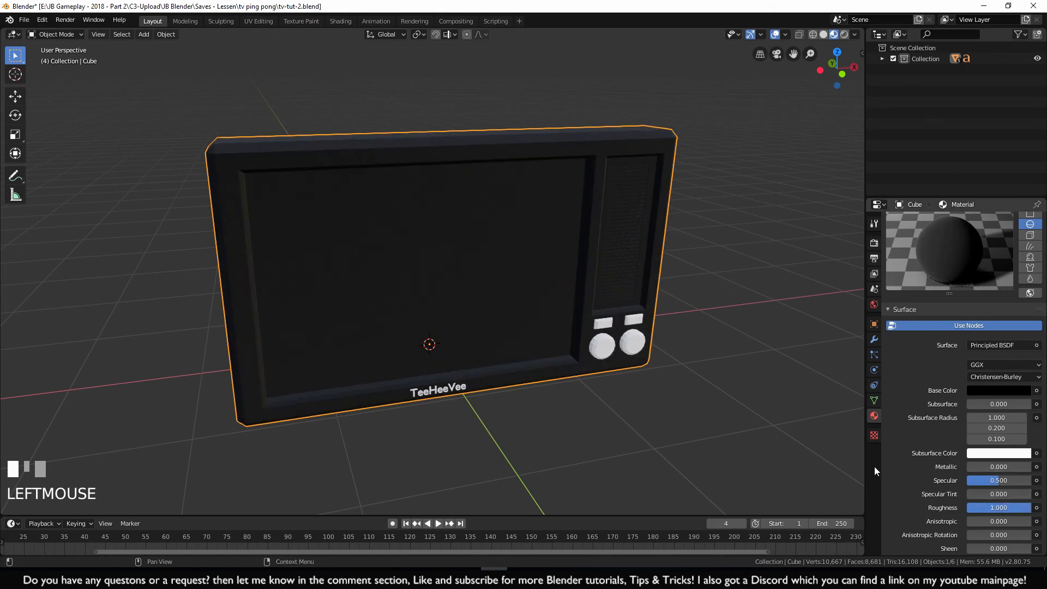
middle_click_drag(565, 392, 337, 343)
middle_click_drag(475, 415, 416, 421)
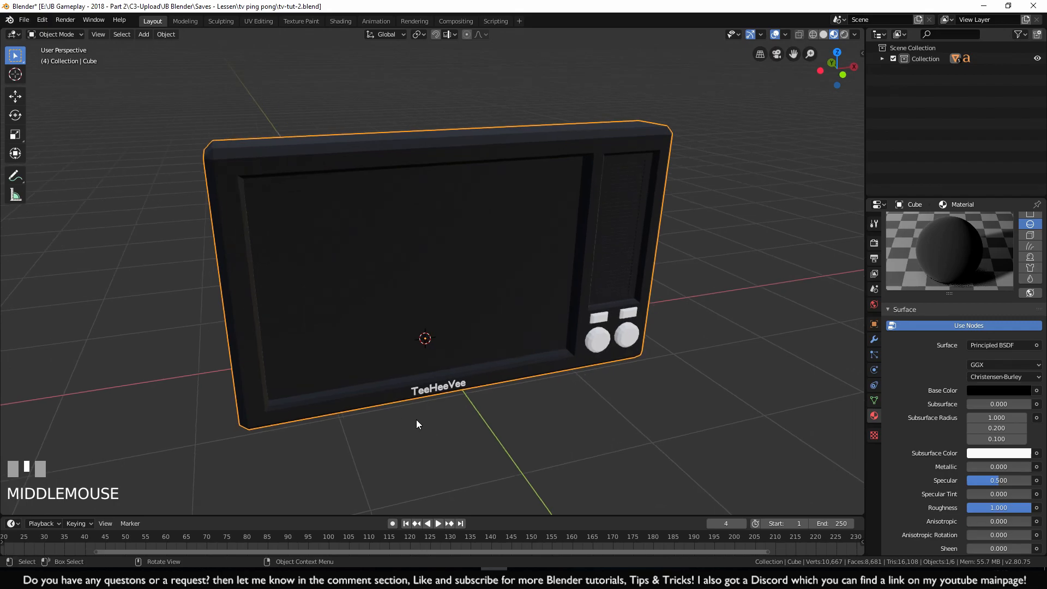
Assign the TV body's existing material to the round knobs and rename that material "black"
left_click(597, 343)
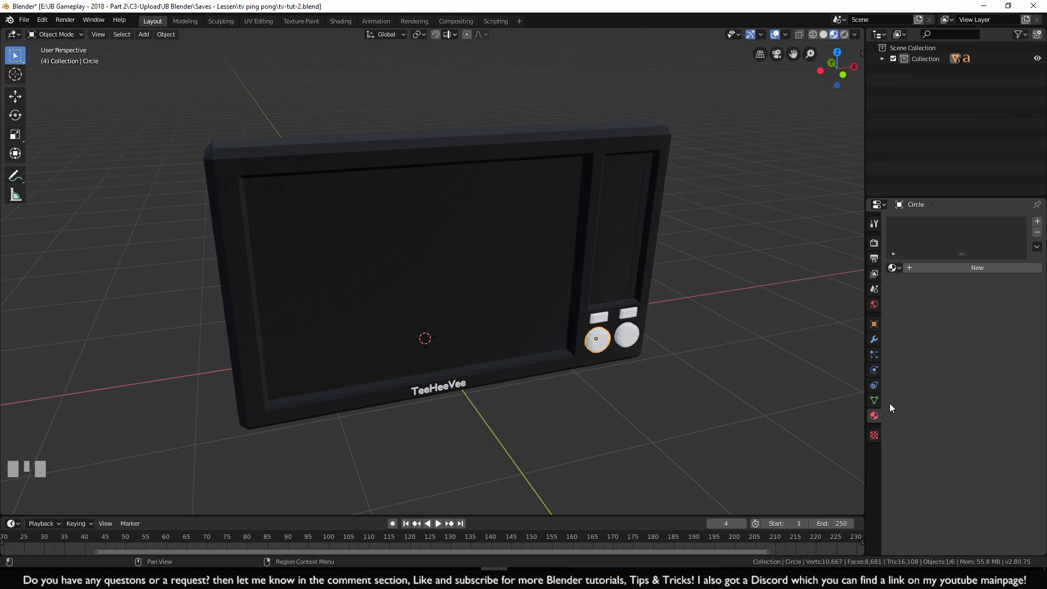
left_click(893, 267)
left_click(908, 283)
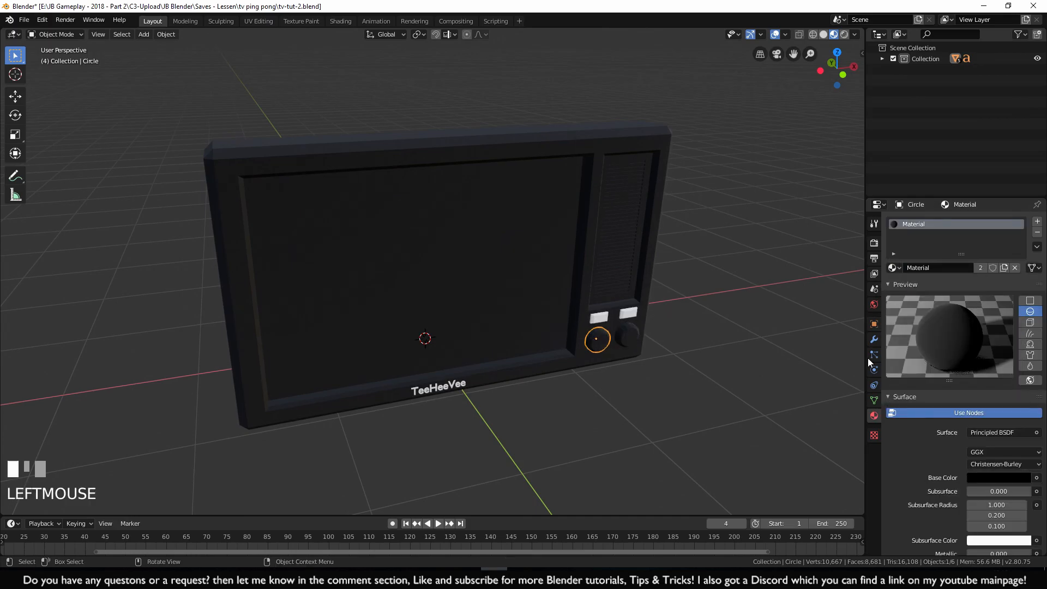
double_click(927, 267)
type("z")
key("BackSpace")
type("black")
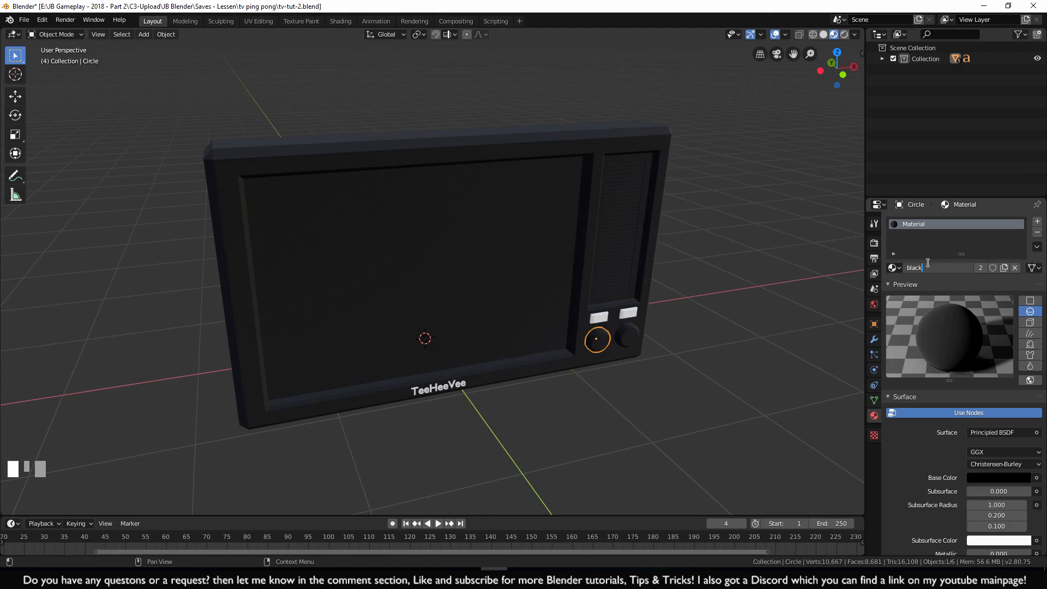
left_click(935, 278)
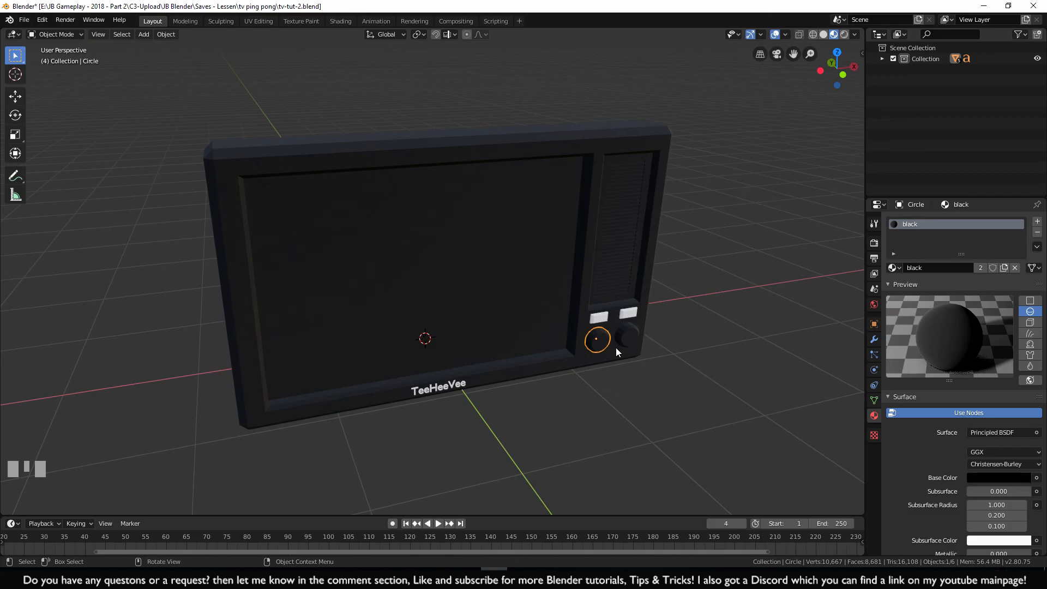
Assign the existing "black" material to the rectangular buttons above the knobs
left_click(600, 316)
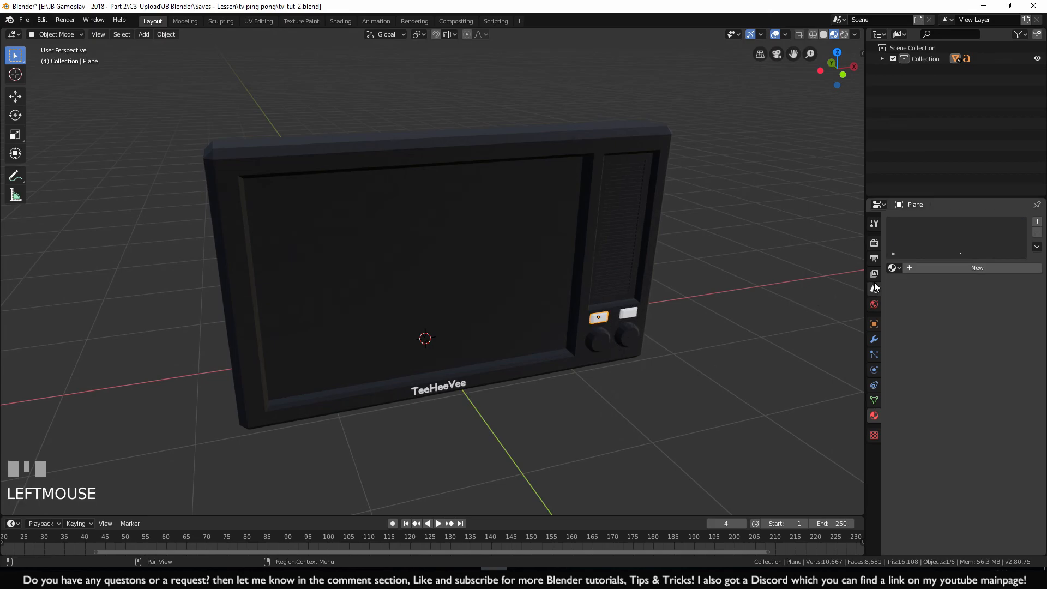
left_click(897, 270)
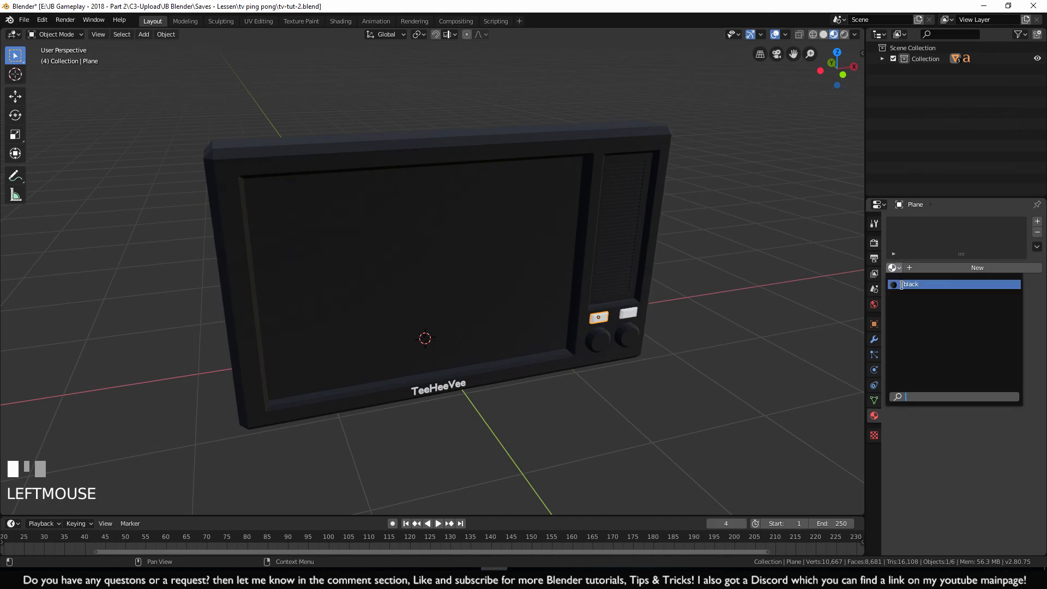
left_click(904, 281)
mouse_move(627, 423)
middle_mouse_down()
mouse_move(481, 376)
mouse_move(595, 380)
mouse_move(633, 390)
mouse_move(640, 408)
middle_mouse_up()
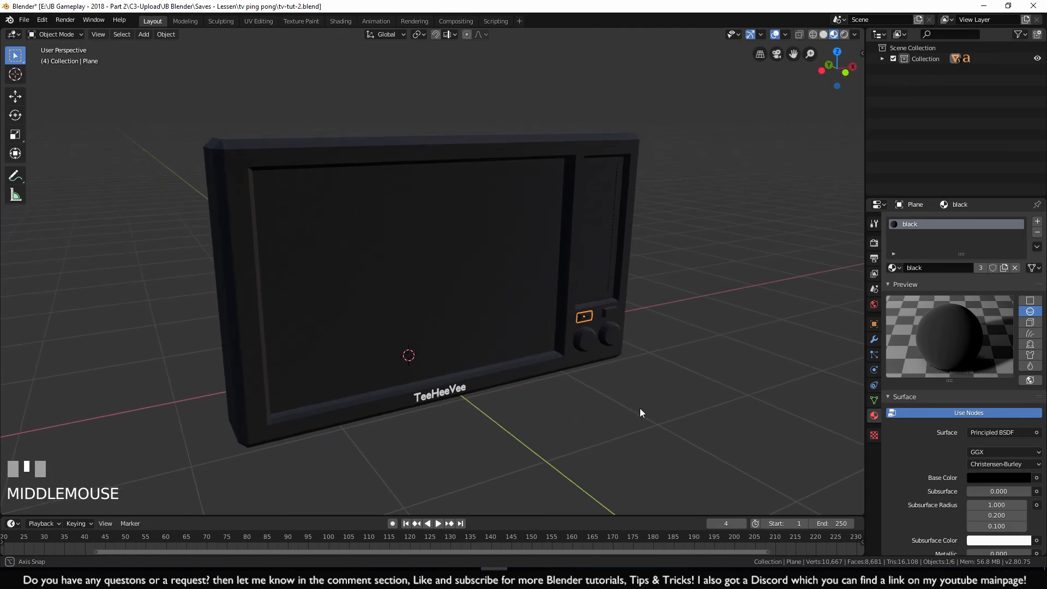
Give the TeeHeeVee text its own single-user copy of the "black" material and name it "crome"
left_click(442, 390)
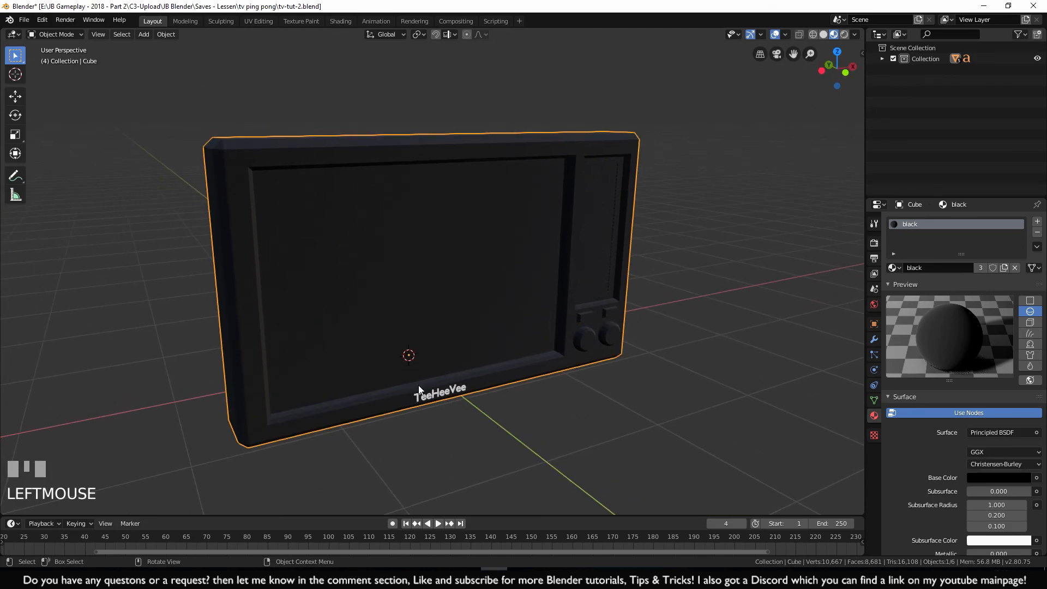
left_click(441, 393)
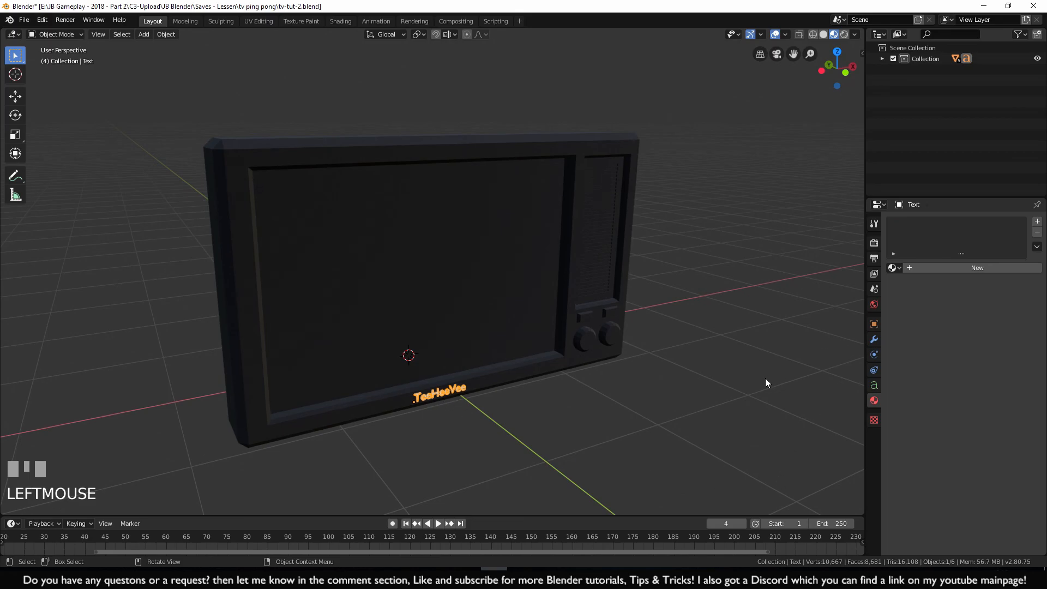
left_click(894, 269)
left_click(901, 283)
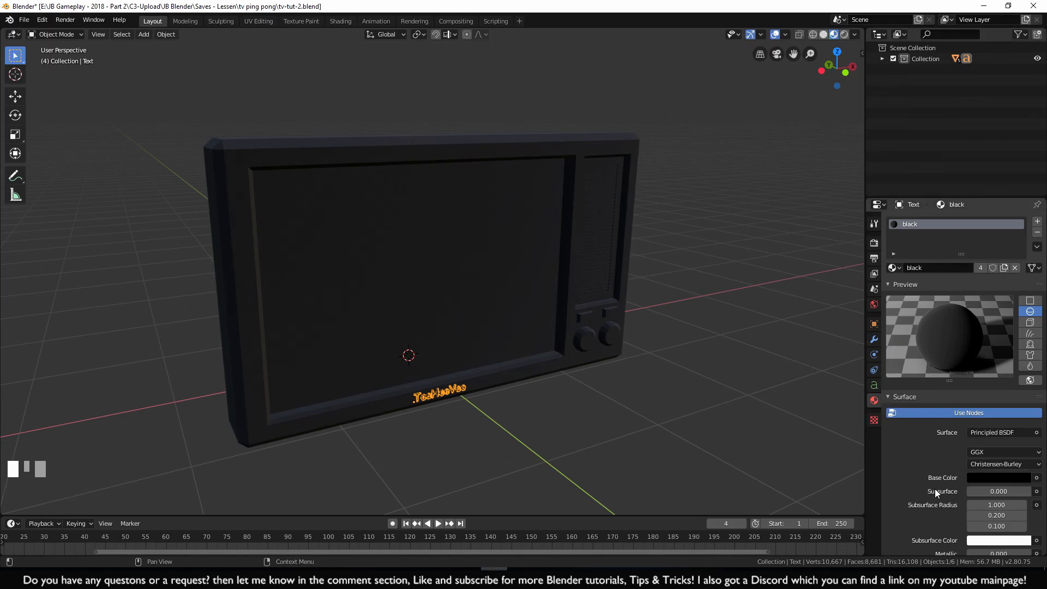
left_click(1004, 268)
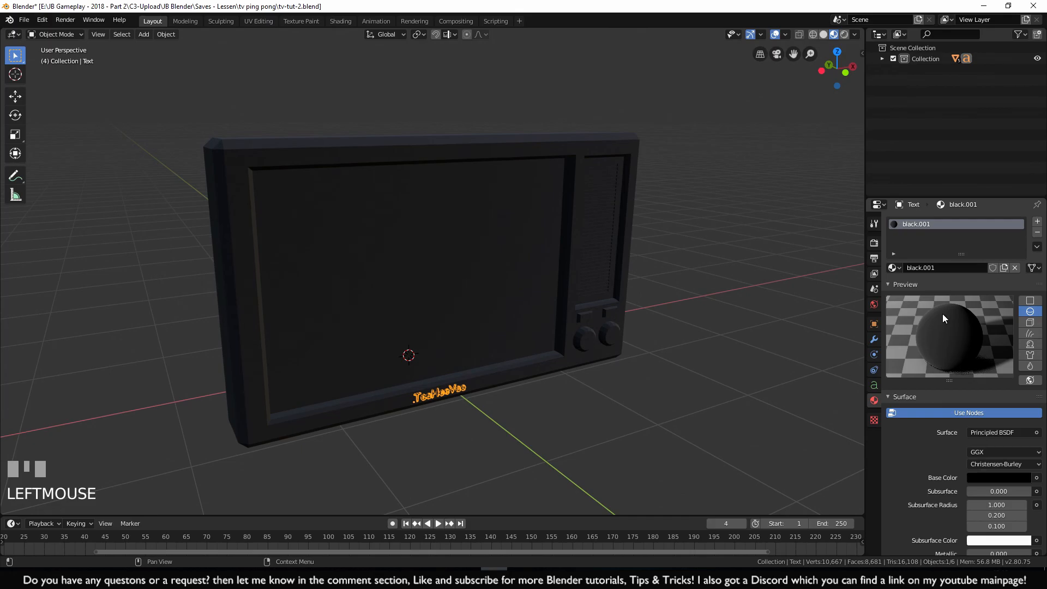
left_click(933, 270)
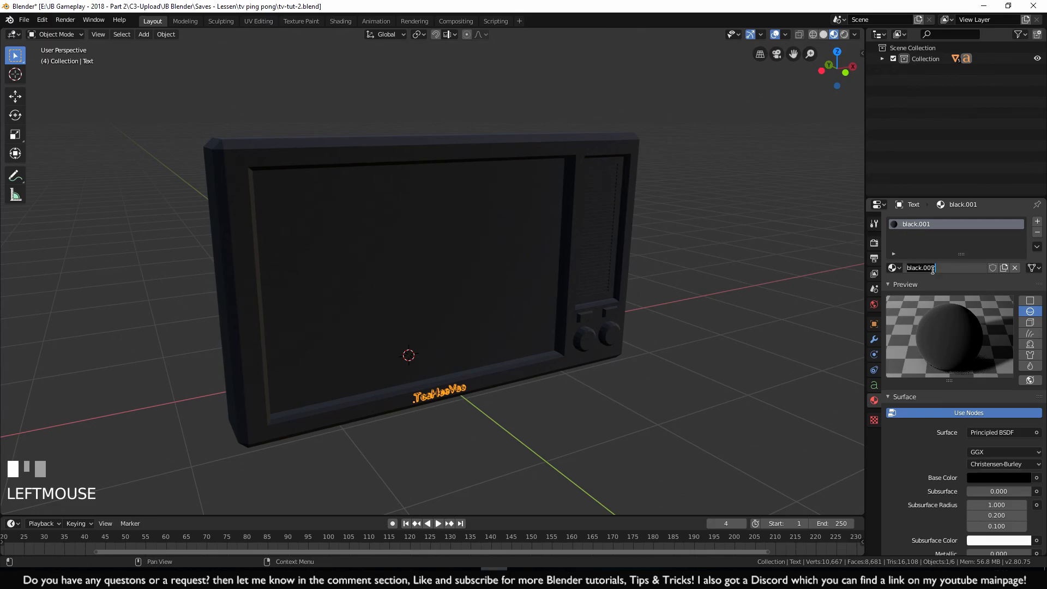
type("crome")
left_click(938, 286)
Set the "crome" material's base color to white, roughness to 0 and metallic to 1
scroll(944, 403, "down", 1)
scroll(944, 403, "down", 2)
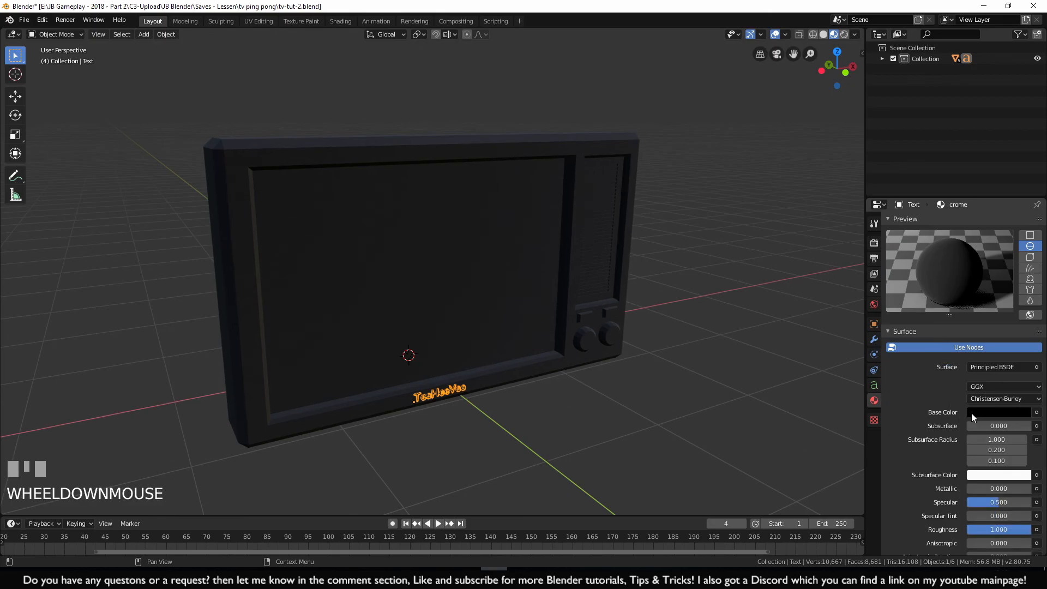
left_click(991, 412)
left_click_drag(1021, 333, 1021, 256)
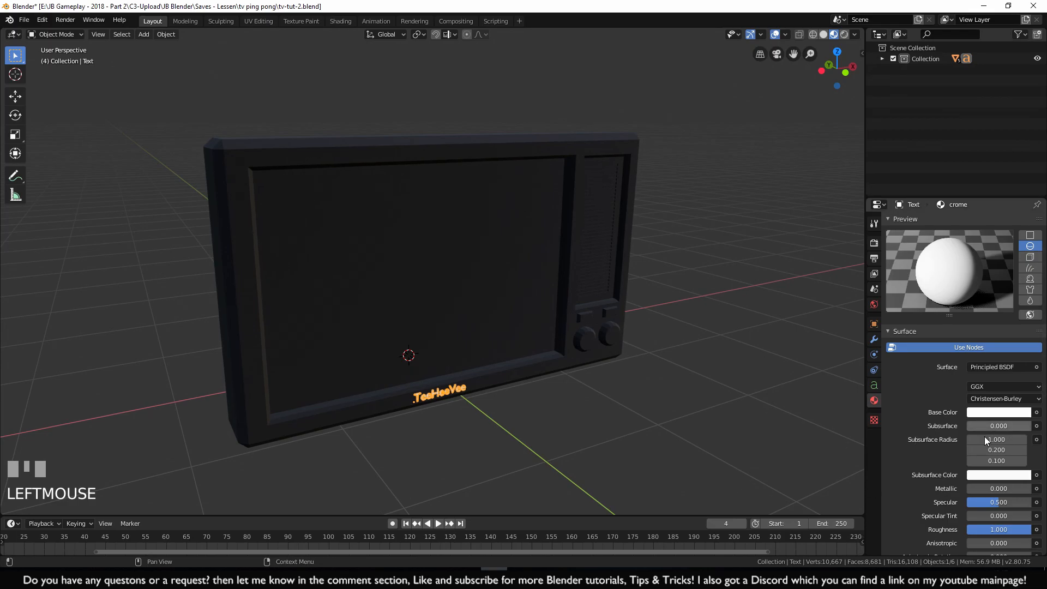
left_click_drag(1020, 529, 967, 528)
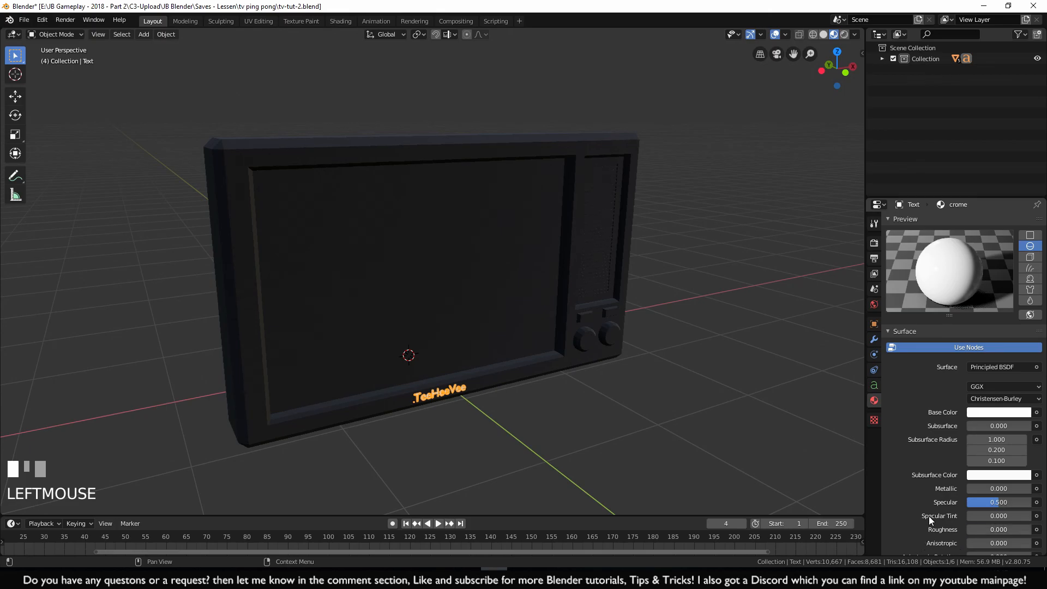
left_click_drag(968, 491, 1031, 491)
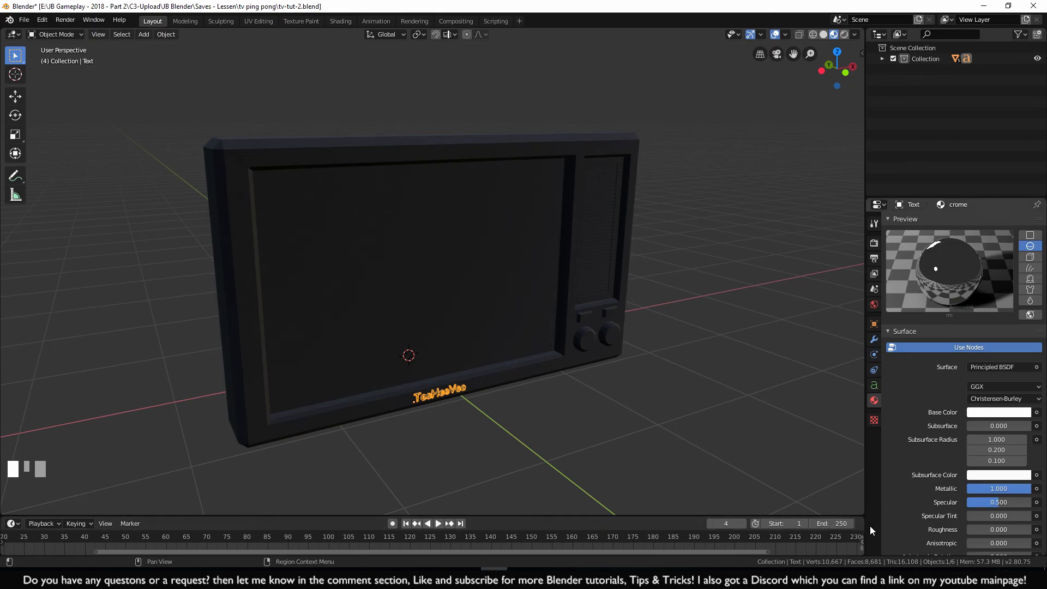
Raise the "crome" material's roughness to 0.2
left_click_drag(976, 529, 986, 529)
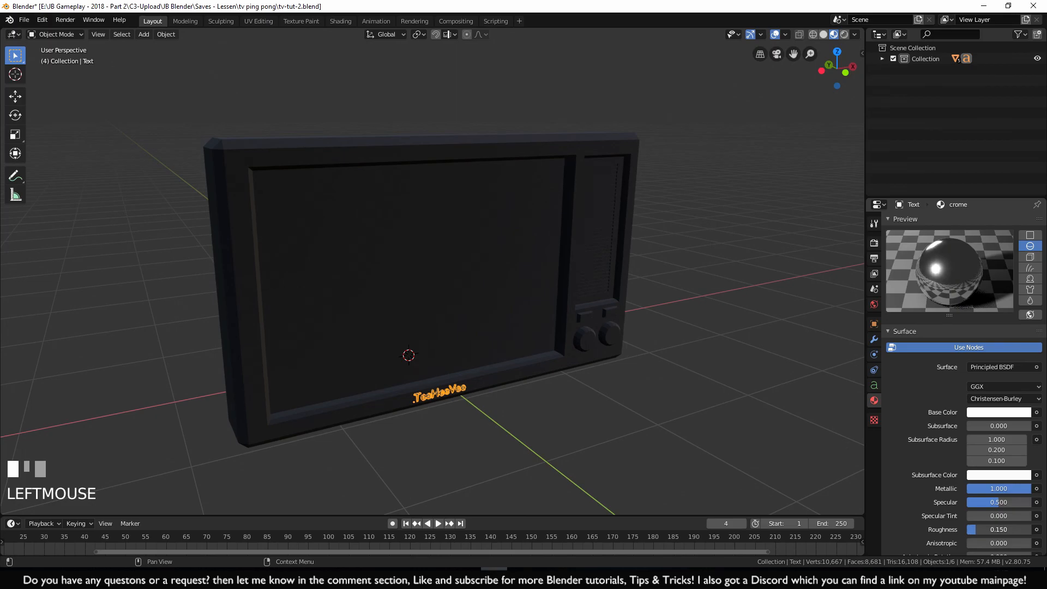
left_click(973, 530)
type("0.2")
key("KP_Enter")
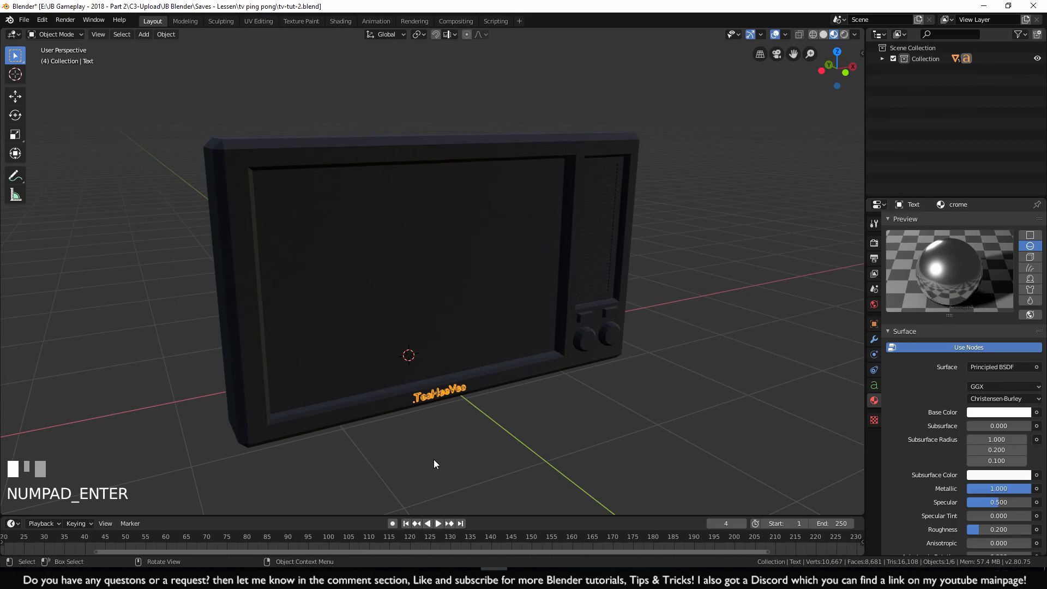
Try roughness 0 on the "crome" material, set it back to 0.2, and examine the deselected lettering up close
left_click_drag(986, 529, 970, 529)
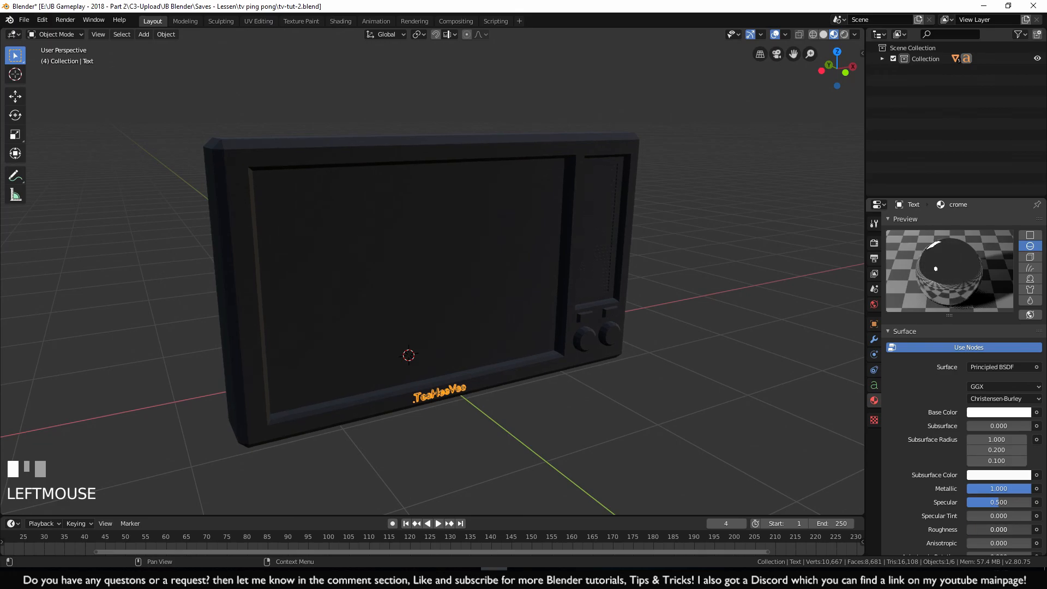
left_click(970, 529)
type(".2")
key("KP_Enter")
middle_click_drag(584, 201, 605, 283)
left_click(559, 403)
scroll(602, 289, "up", 5)
middle_click_drag(666, 345, 779, 483, "shift")
scroll(444, 357, "up", 6)
scroll(593, 201, "down", 3)
mouse_move(567, 394)
middle_mouse_down()
mouse_move(559, 407)
mouse_move(574, 381)
middle_mouse_up()
Try the lettering's roughness at 0 and examine its reflections from different angles
left_click_drag(978, 529, 965, 529)
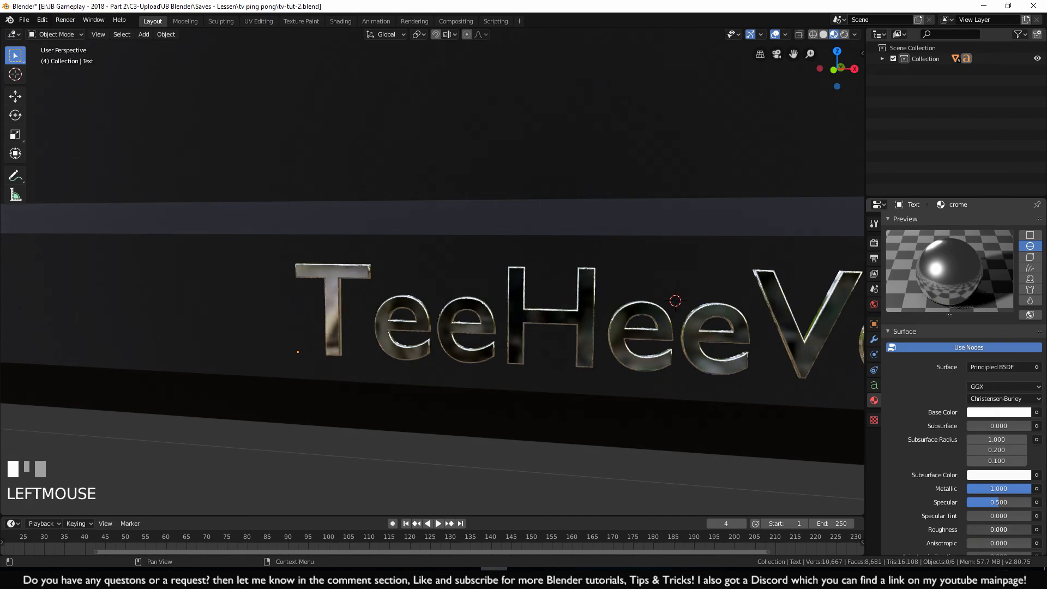
middle_click_drag(486, 401, 549, 362)
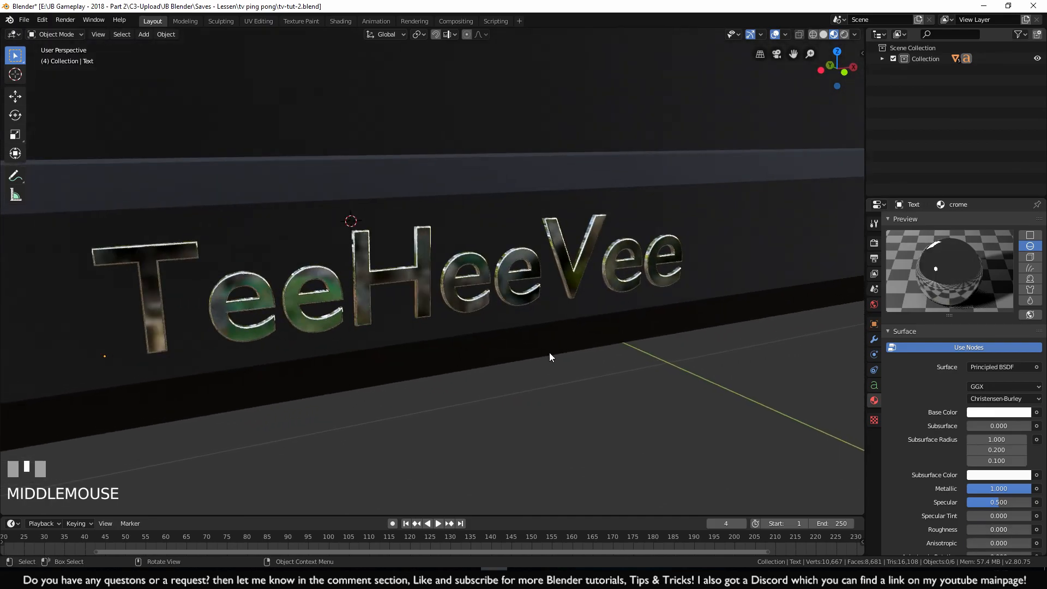
middle_click_drag(476, 319, 553, 397)
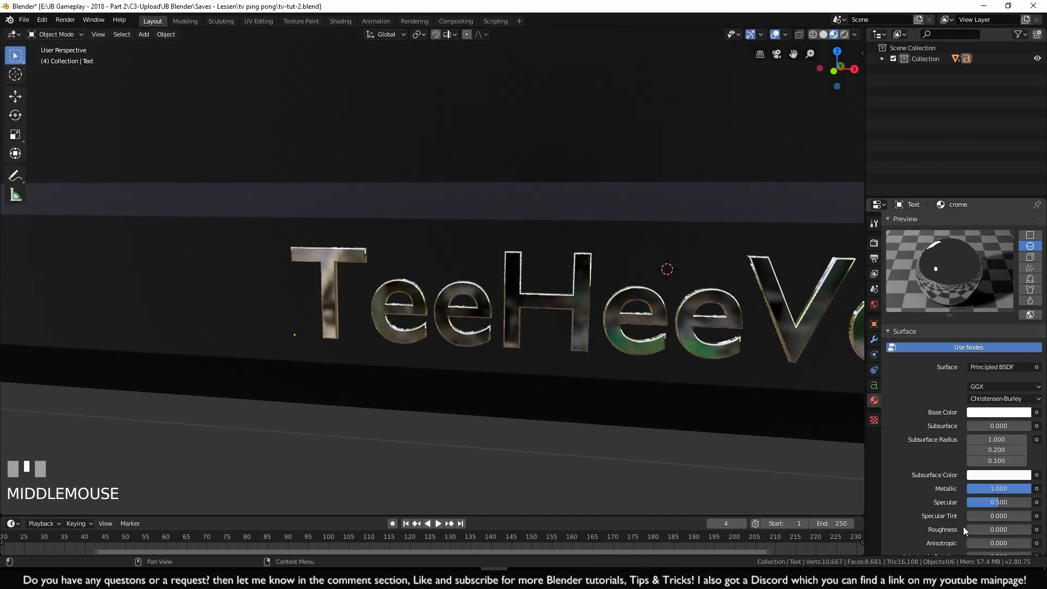
Set the lettering's roughness to 0.2 again and view the whole TV
left_click(971, 529)
key("BackSpace")
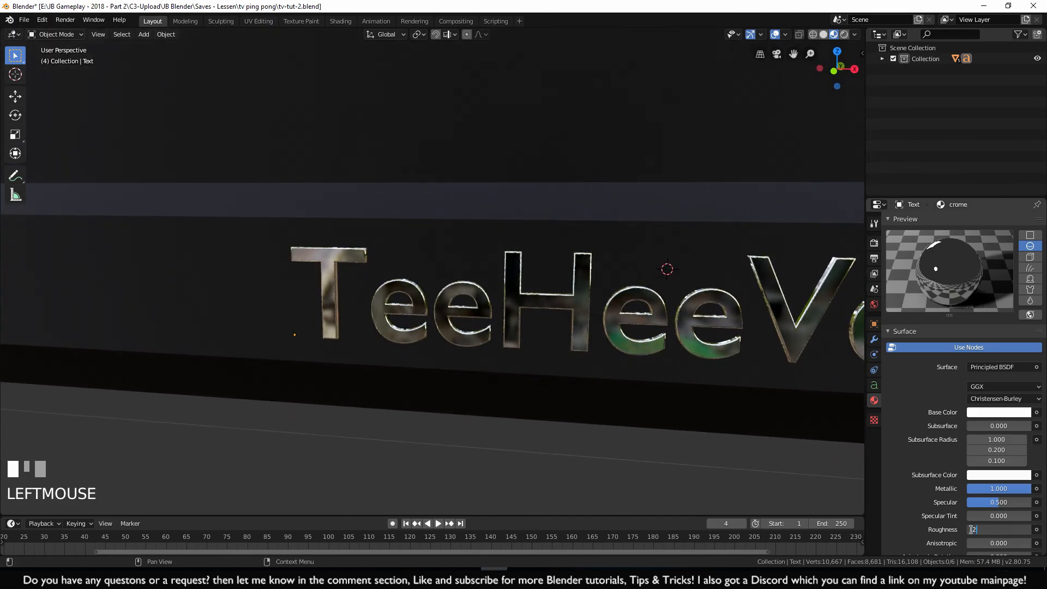
type("0.2")
key("KP_Enter")
middle_click_drag(612, 377, 553, 362)
scroll(484, 357, "down", 2)
scroll(485, 357, "down", 5)
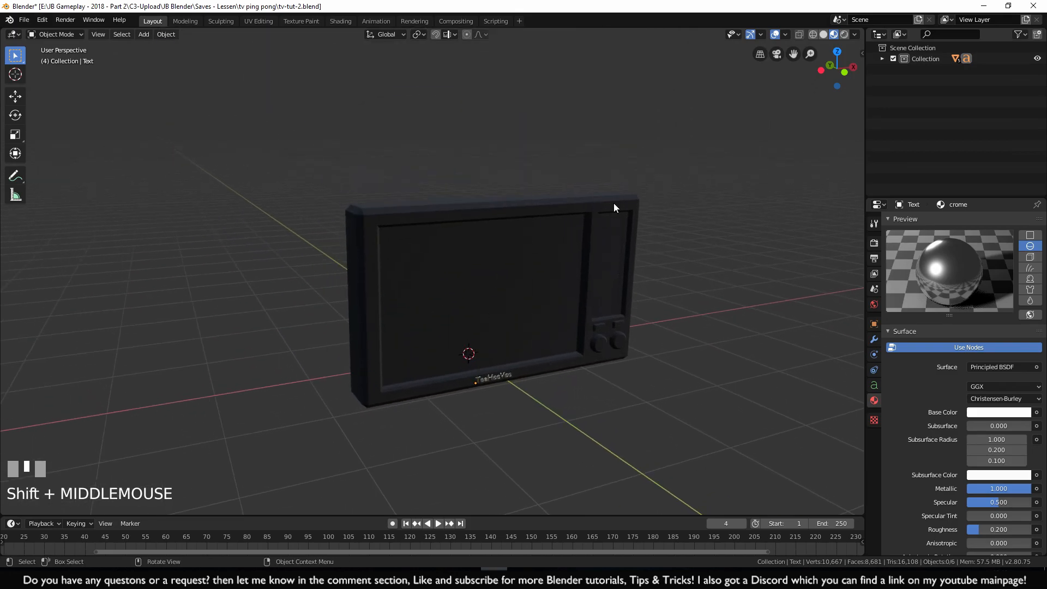
middle_click_drag(656, 425, 639, 357)
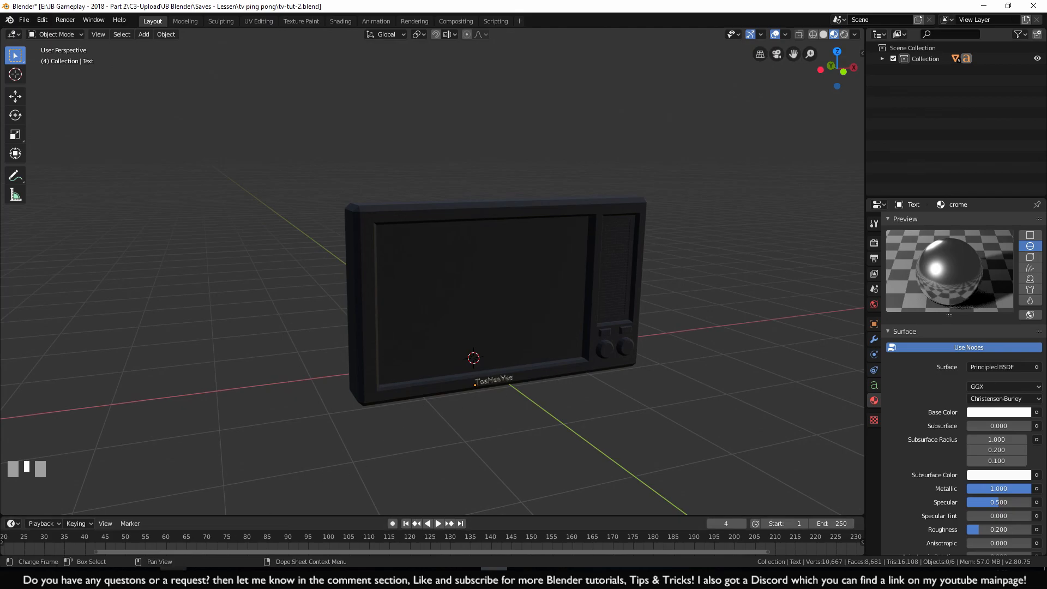
Switch to the web browser with the HDRI Haven page for the Gym Entrance HDRI
left_click(174, 577)
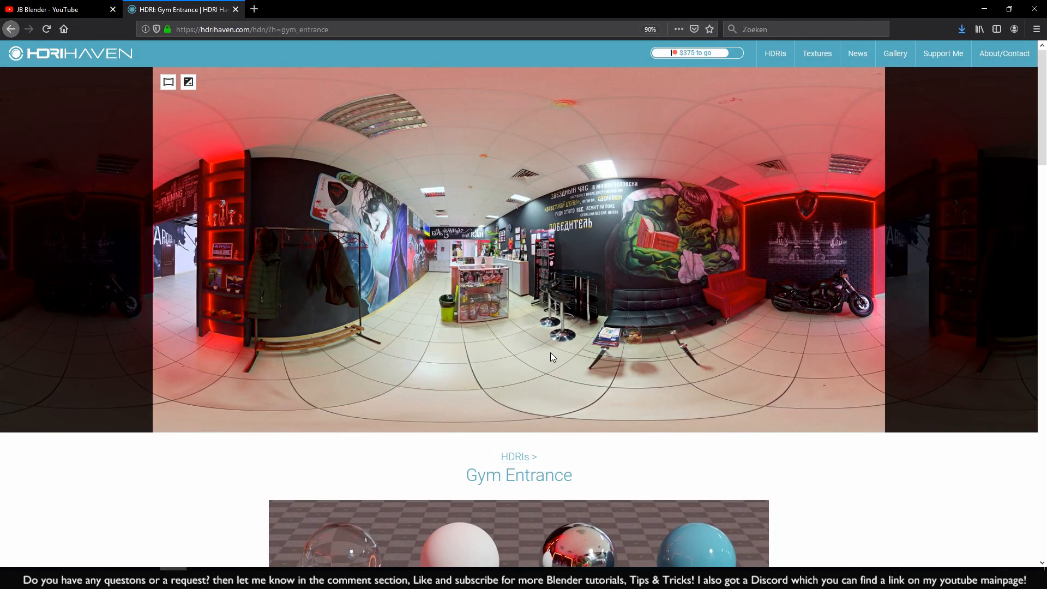
Look through the Gym Entrance HDRI page down to its preview spheres and download resolutions
scroll(551, 355, "down", 4)
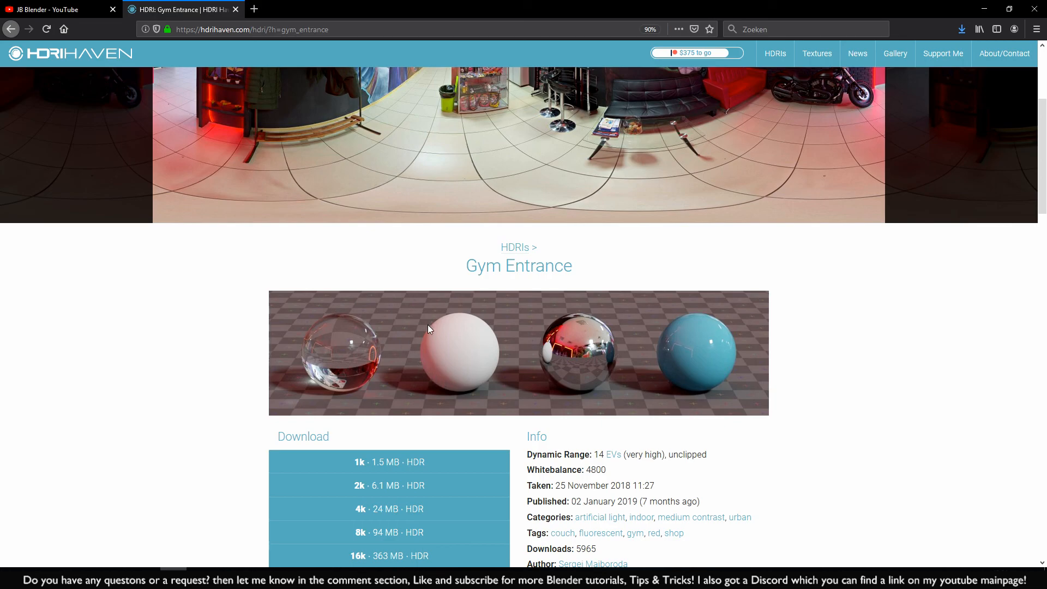
scroll(496, 364, "down", 4)
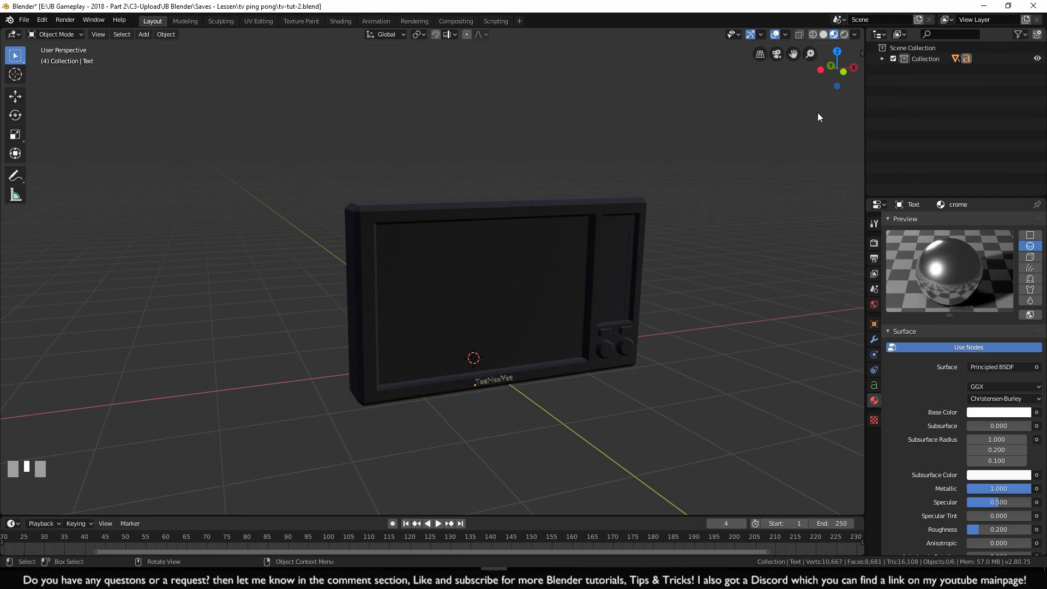
Switch back to Blender, show the TV in Rendered viewport shading and set the render engine to Cycles
left_click(844, 35)
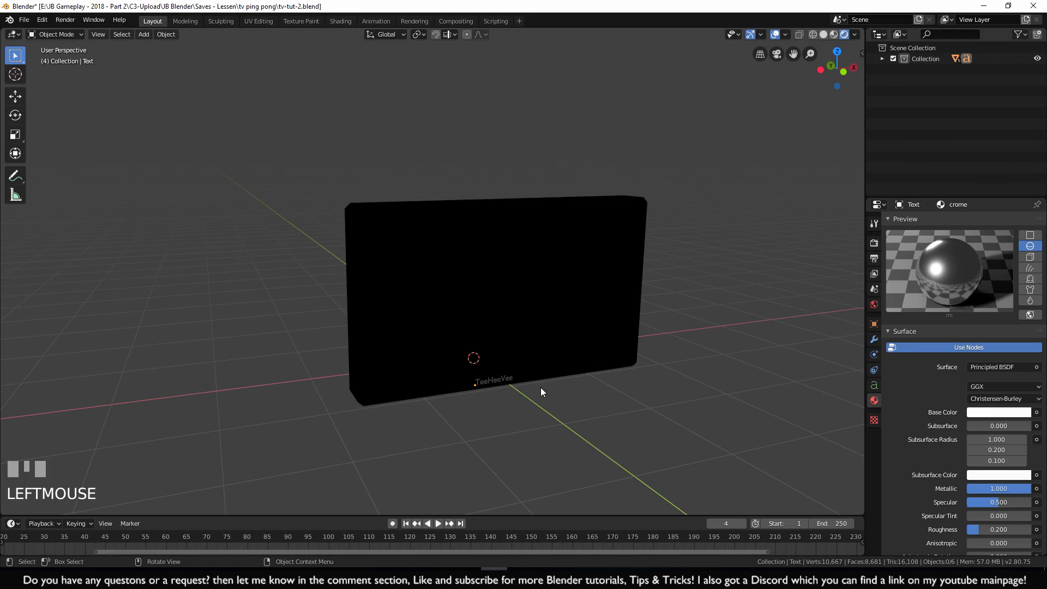
key("z")
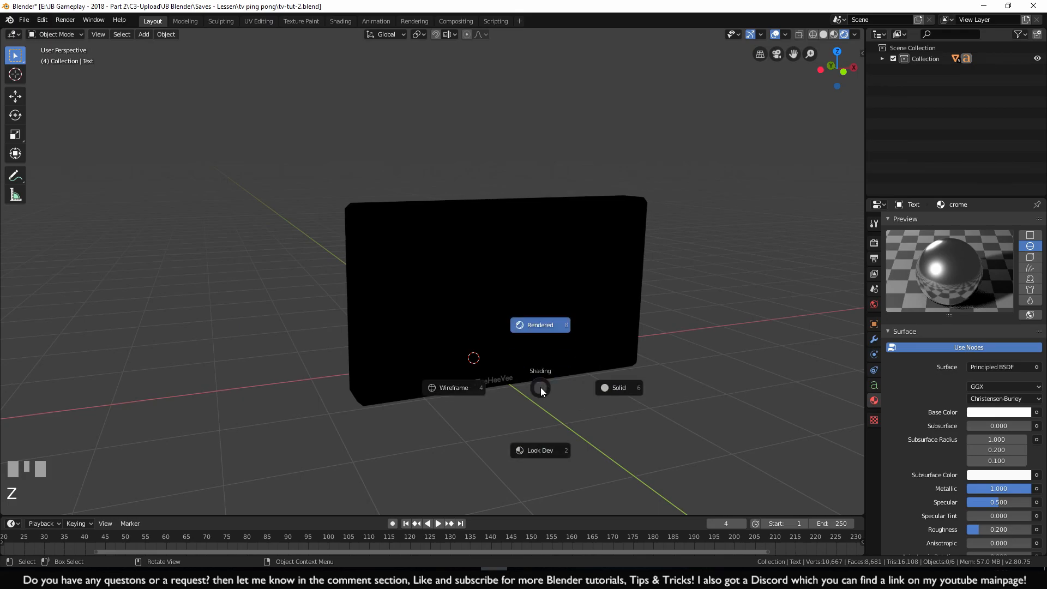
left_click(541, 325)
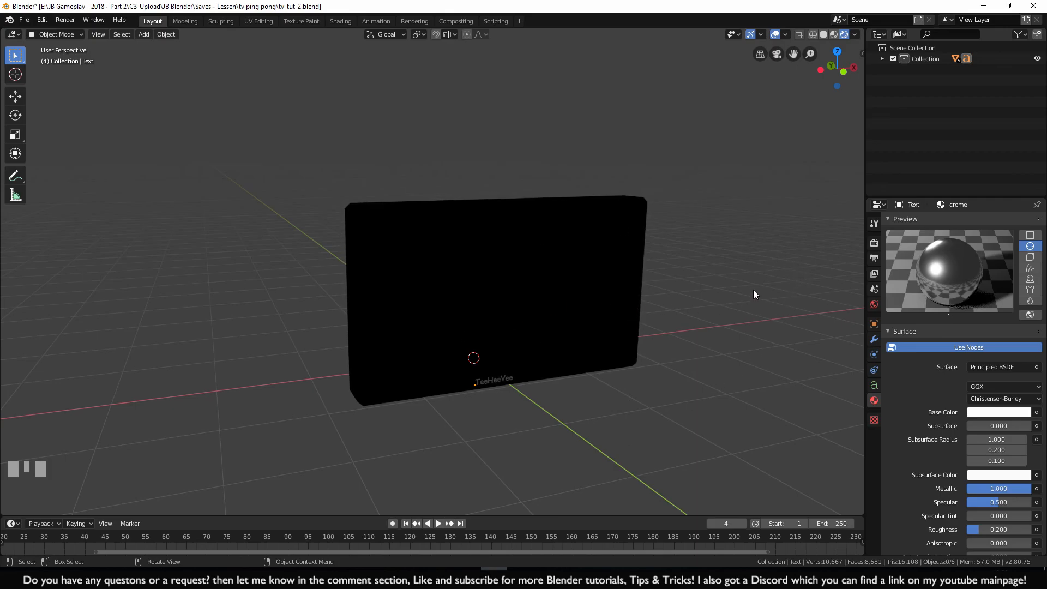
left_click(874, 244)
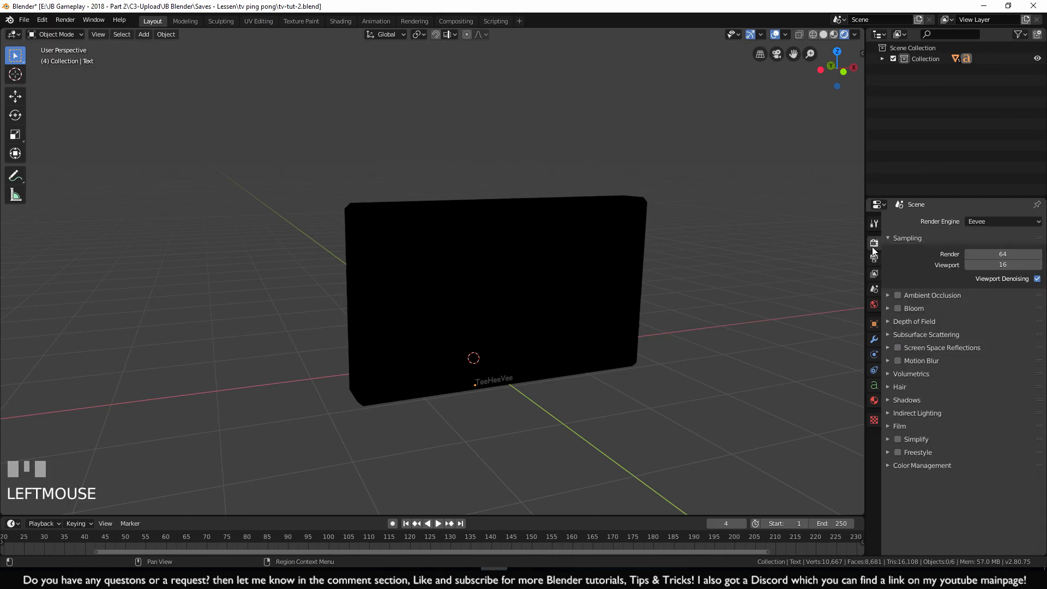
left_click(980, 224)
left_click(980, 256)
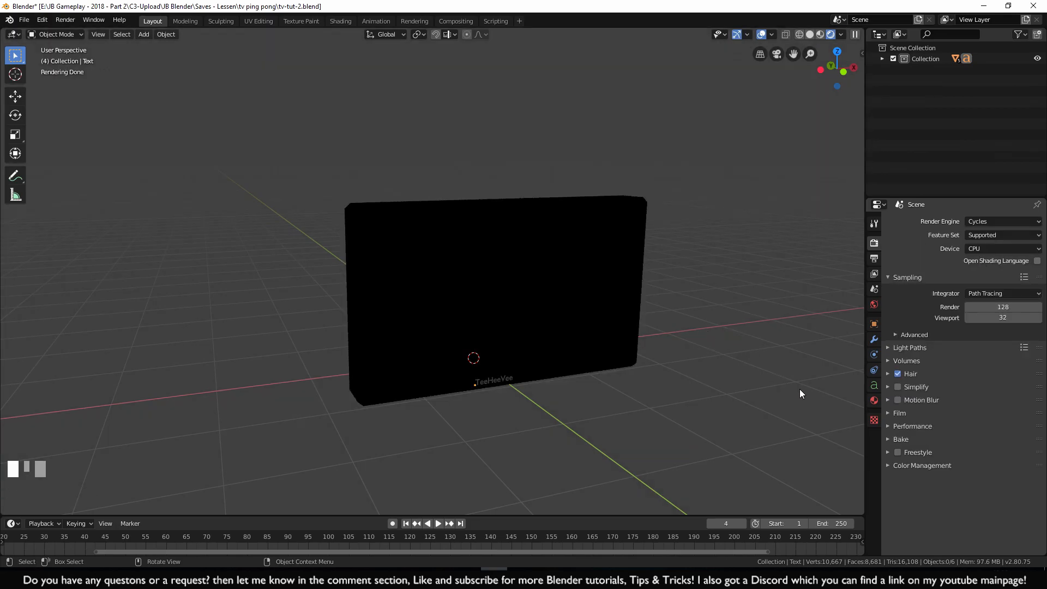
Enable nodes for the world and load gym_entrance_1k.hdr as an Environment Texture for the background colour
left_click(874, 305)
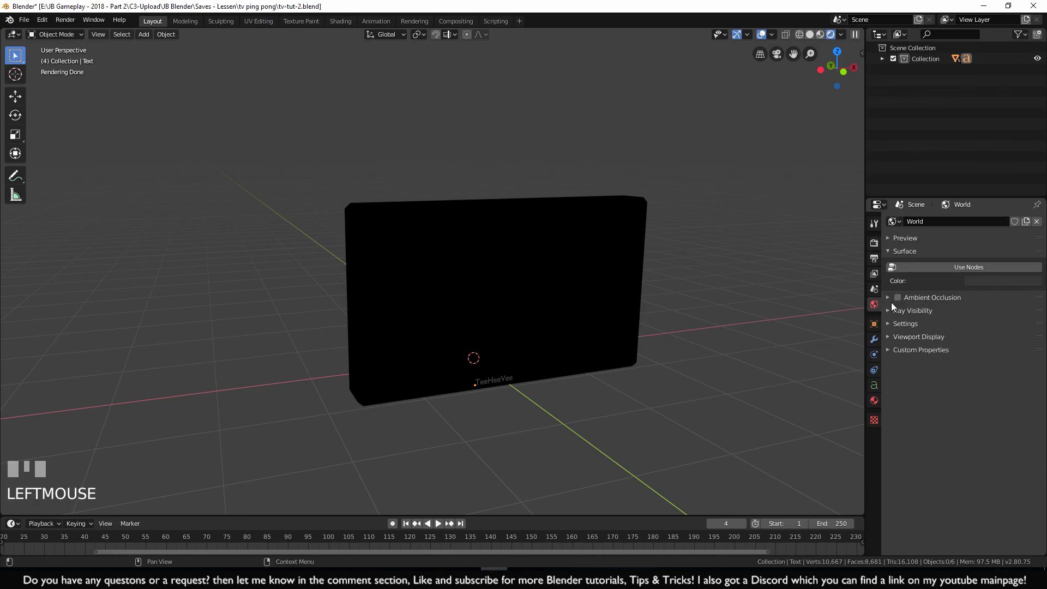
left_click(963, 269)
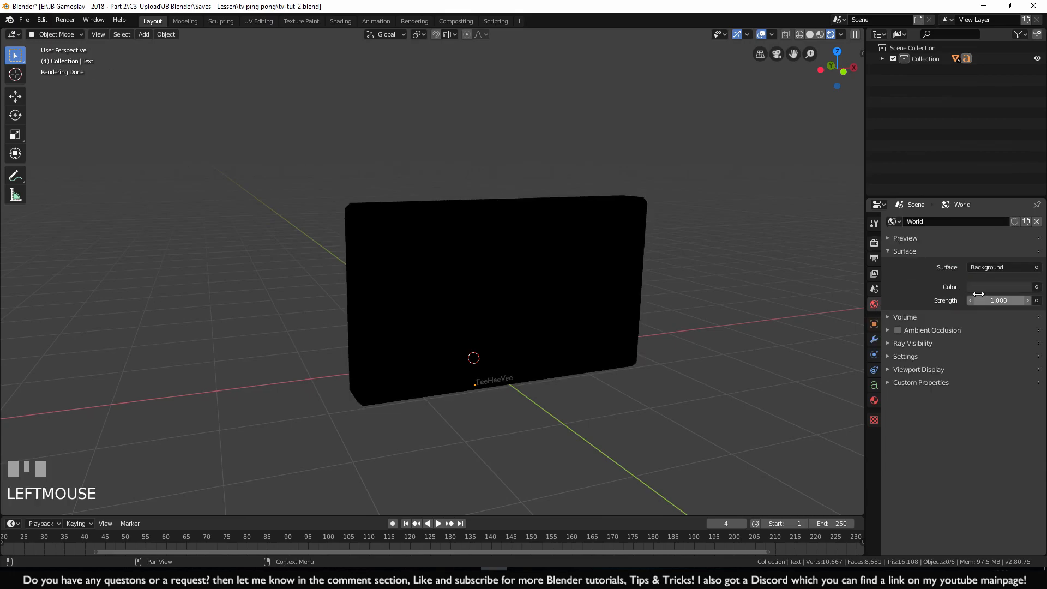
left_click(1035, 287)
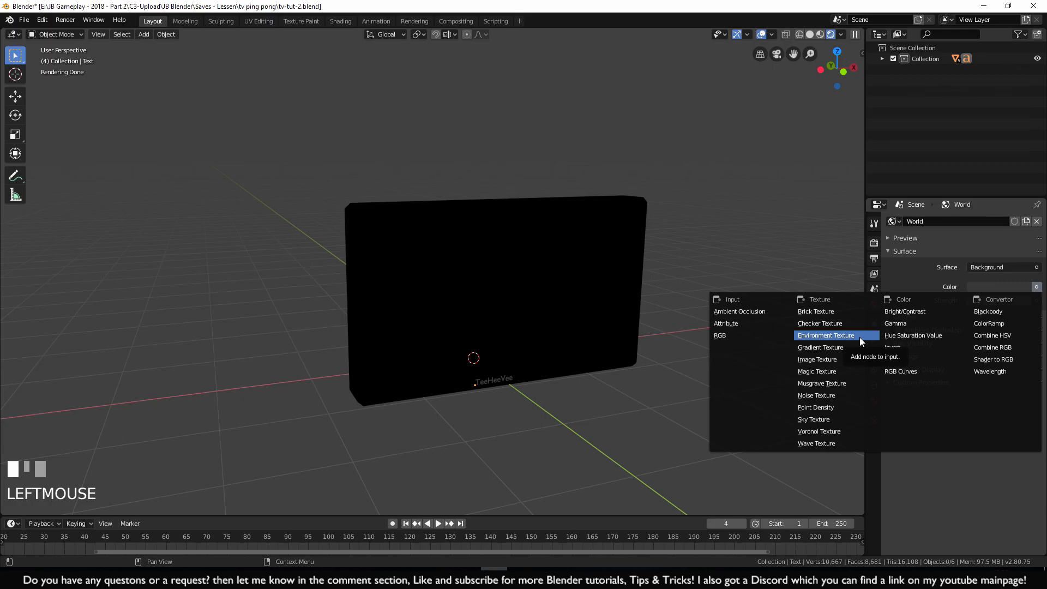
left_click(859, 337)
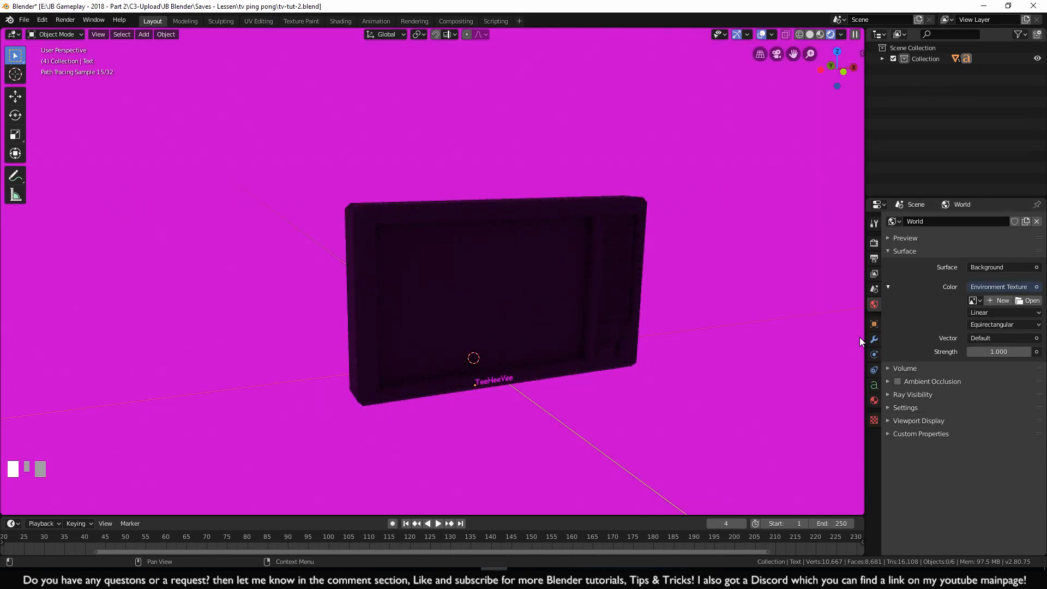
left_click(1024, 302)
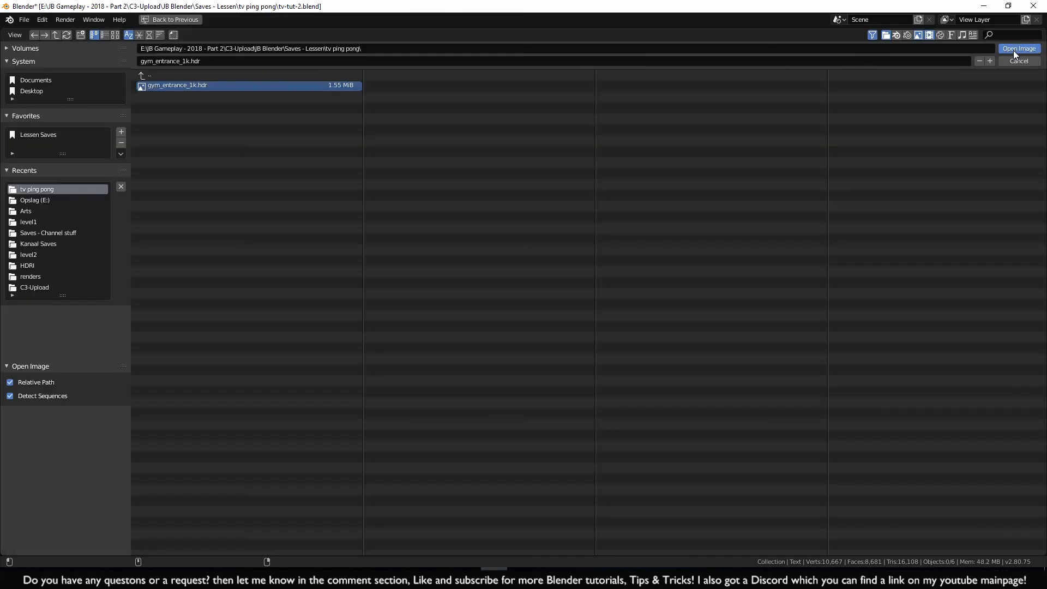
left_click(1013, 50)
middle_click_drag(595, 220, 686, 206)
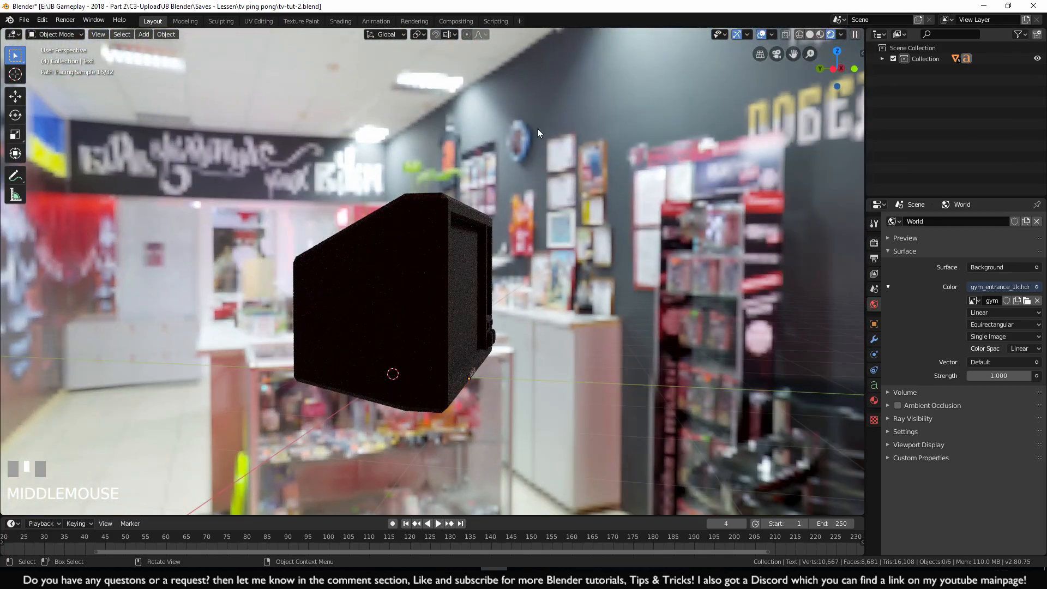
middle_click_drag(614, 175, 585, 185)
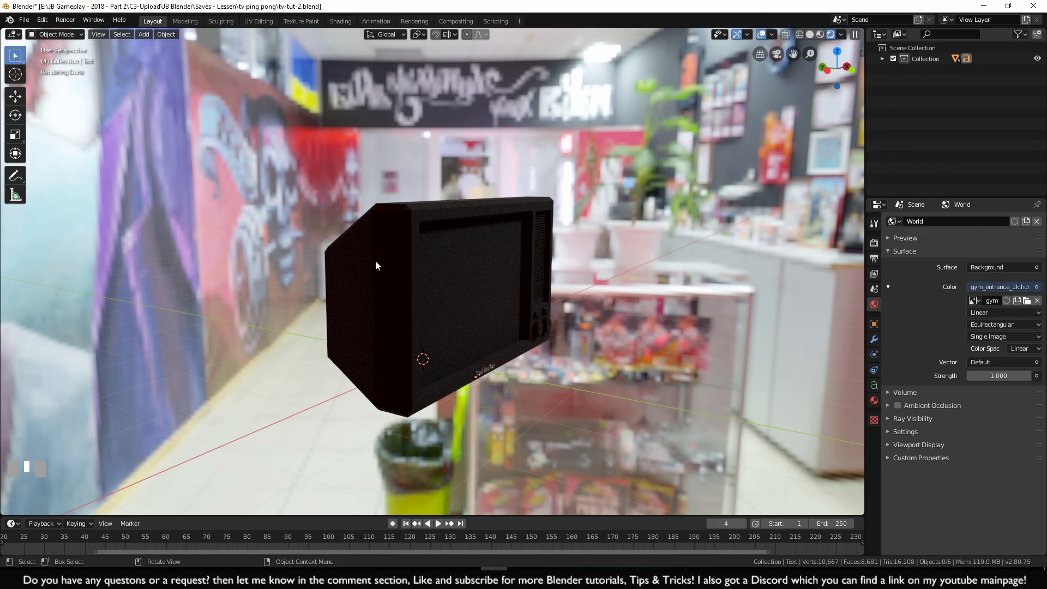
middle_click_drag(447, 403, 506, 397)
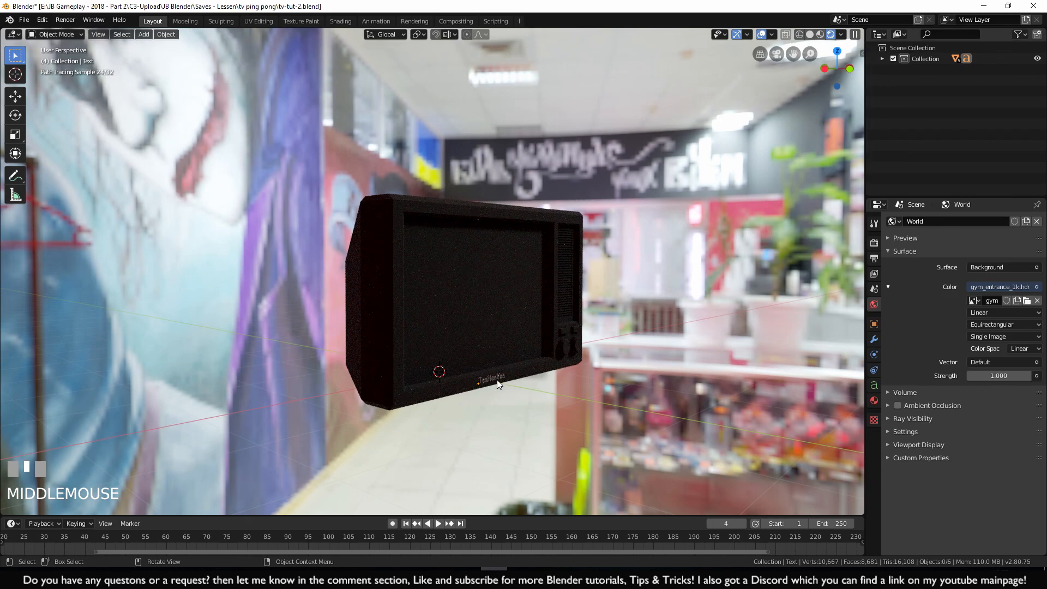
mouse_move(503, 382)
middle_mouse_down()
mouse_move(515, 396)
mouse_move(496, 376)
middle_mouse_up()
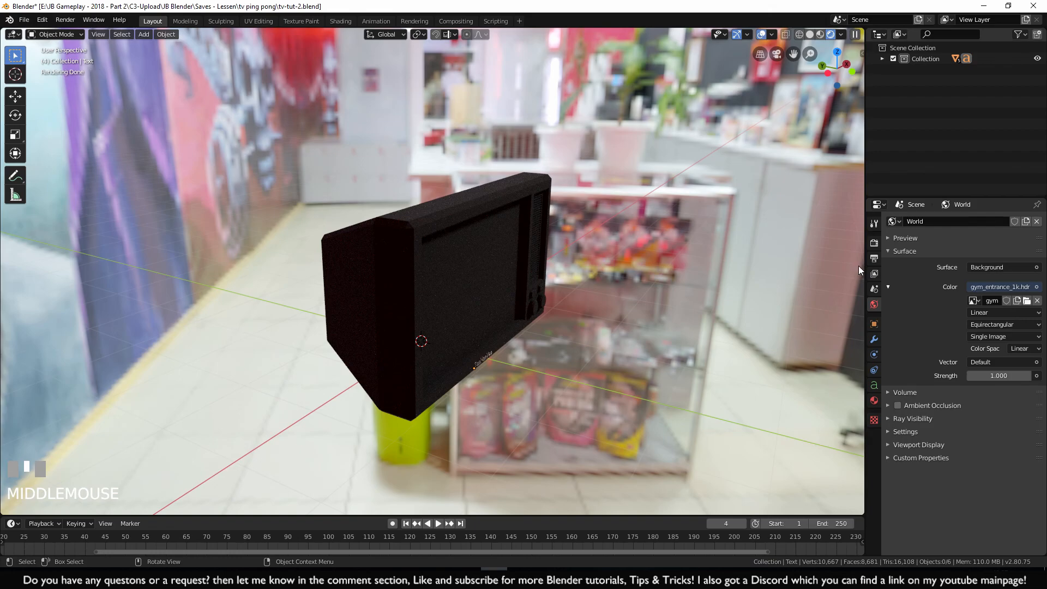
Make the film background transparent in the render settings and view the TV from the front
left_click(873, 245)
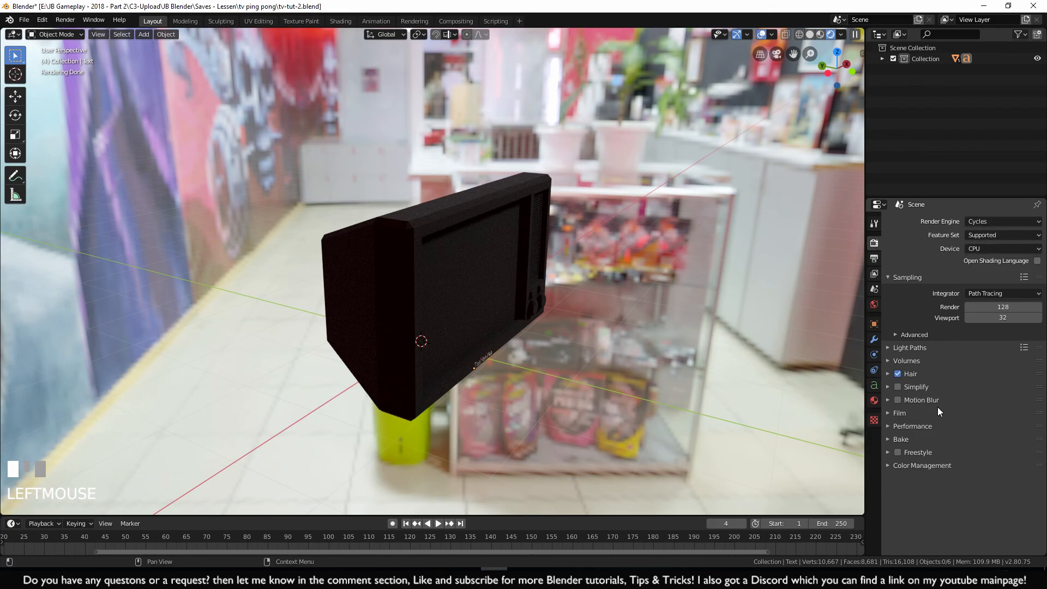
left_click(898, 417)
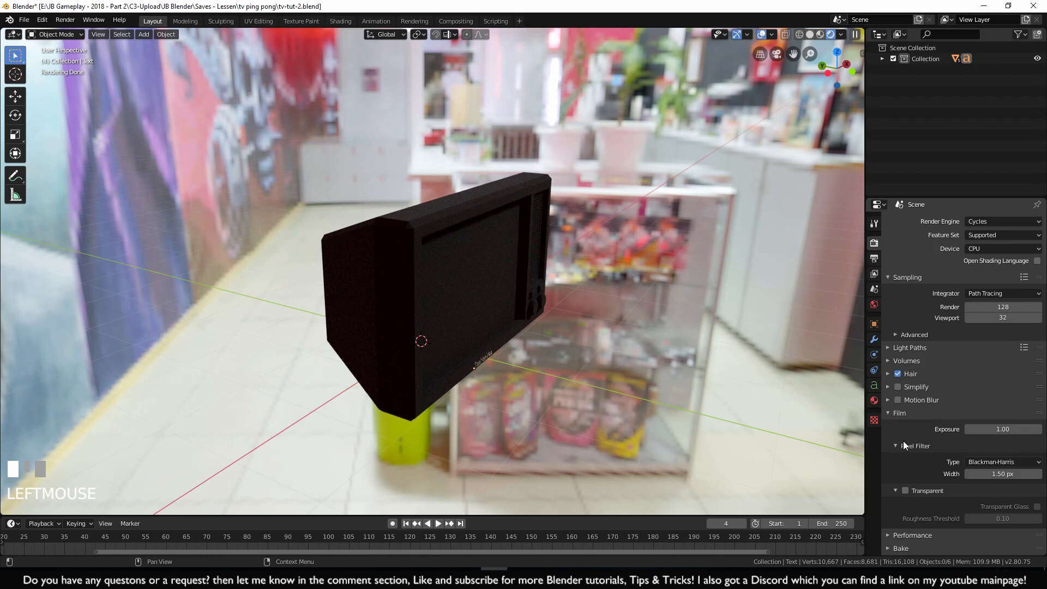
left_click(905, 490)
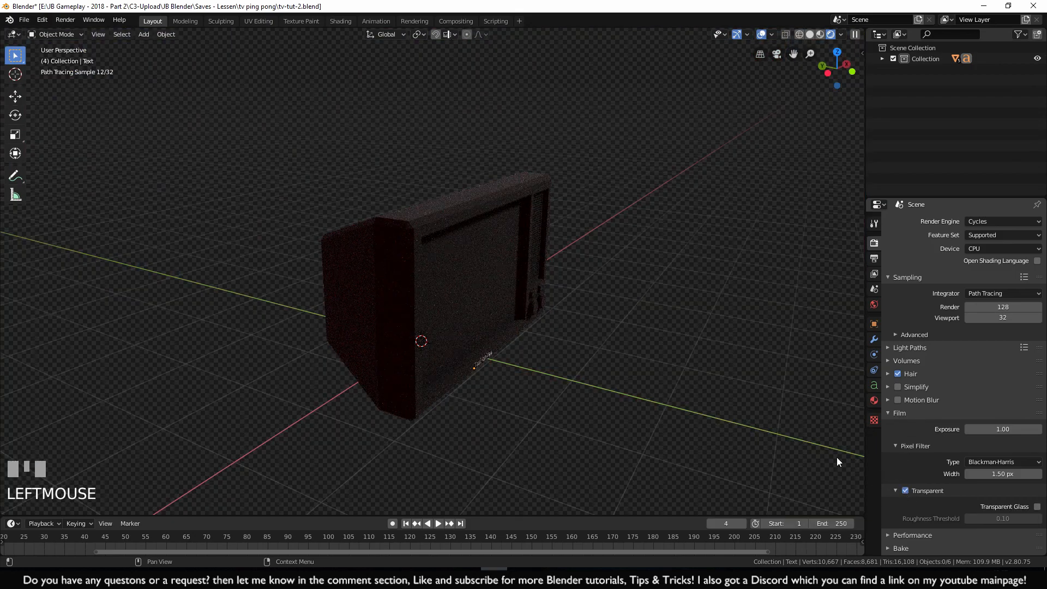
mouse_move(554, 320)
middle_mouse_down()
mouse_move(488, 296)
mouse_move(552, 312)
mouse_move(488, 332)
mouse_move(549, 404)
middle_mouse_up()
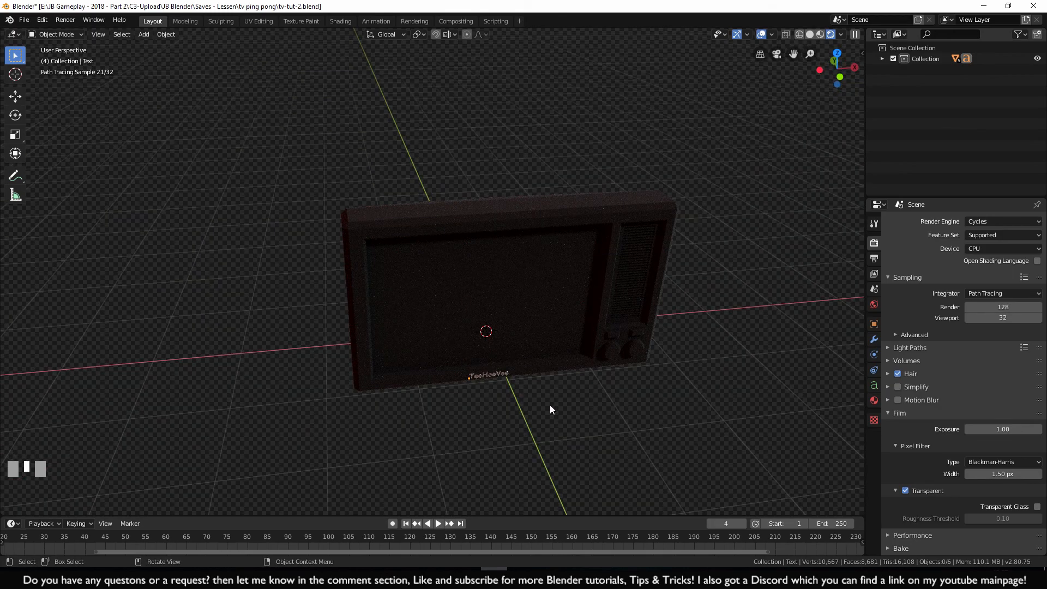